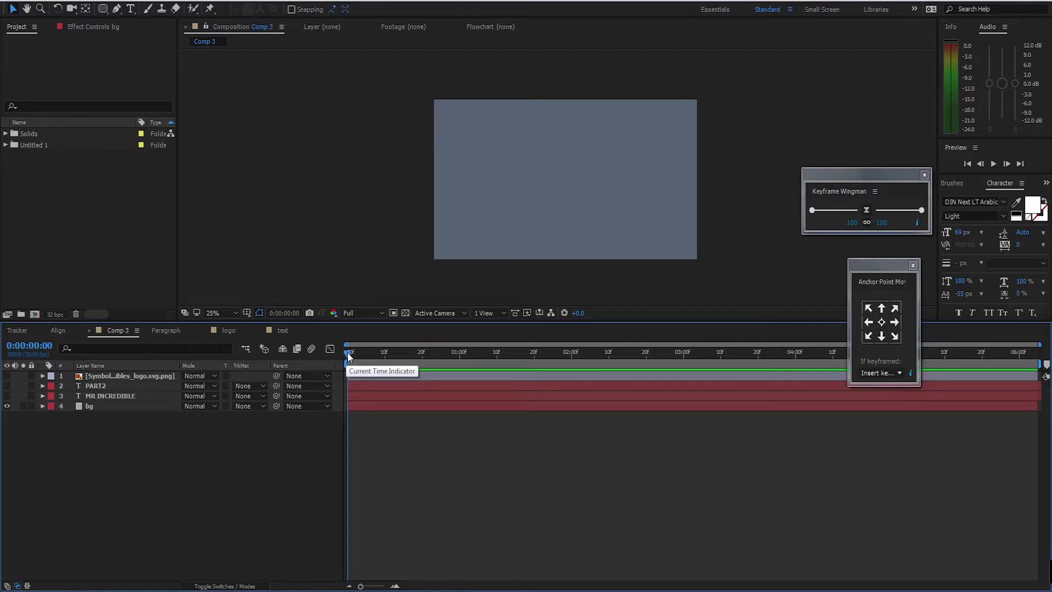
Step: Examine the Fill effect applied to the bg layer
left_click(116, 408)
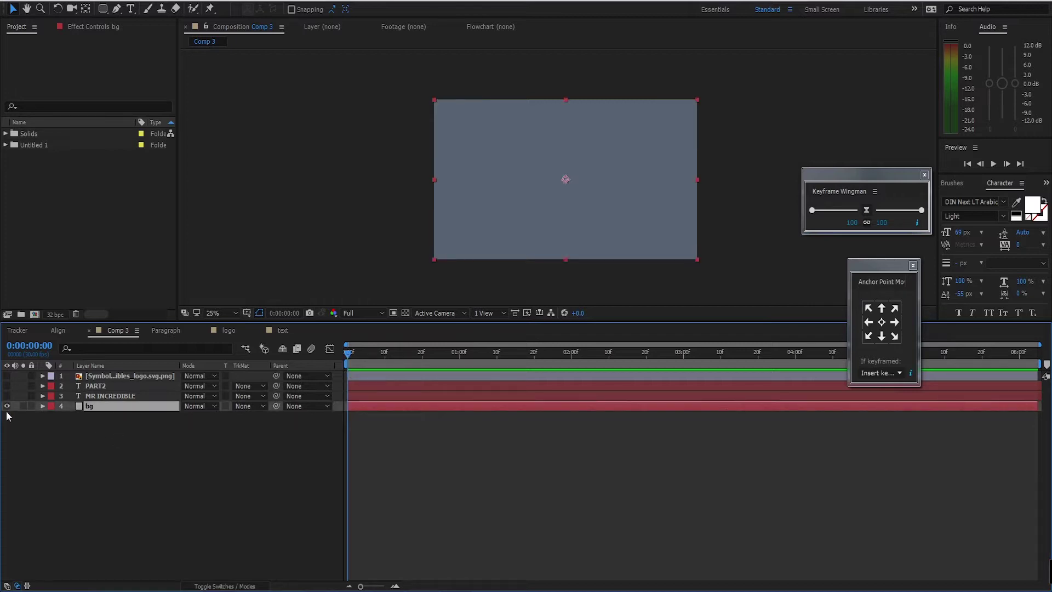
left_click(124, 435)
left_click(97, 408)
left_click(79, 26)
left_click(35, 51)
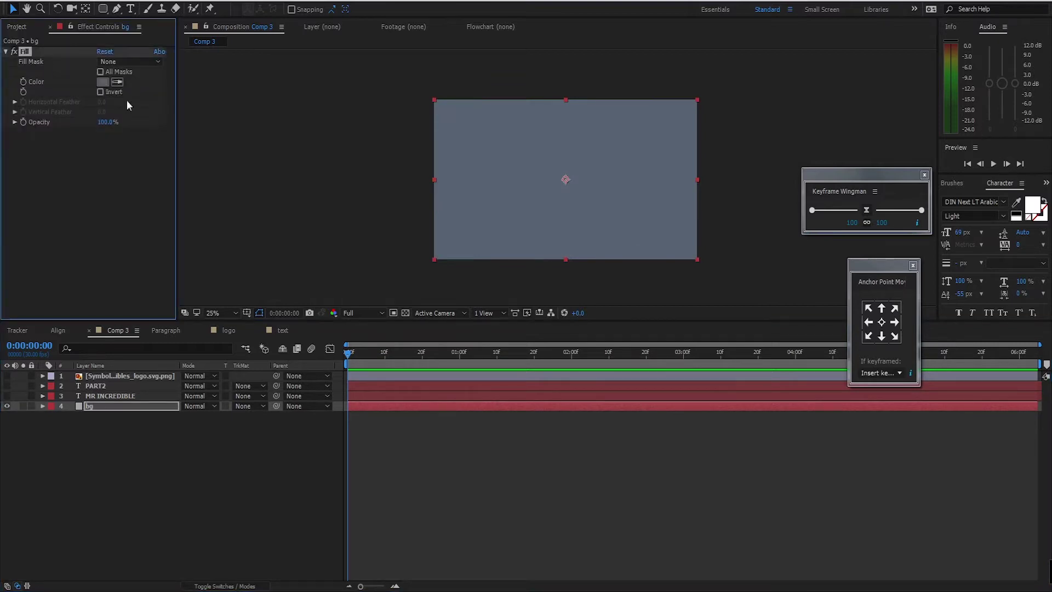
Step: Preview the MR INCREDIBLE, PART2 and logo layers by briefly toggling the visibility of each on and off
left_click(108, 397)
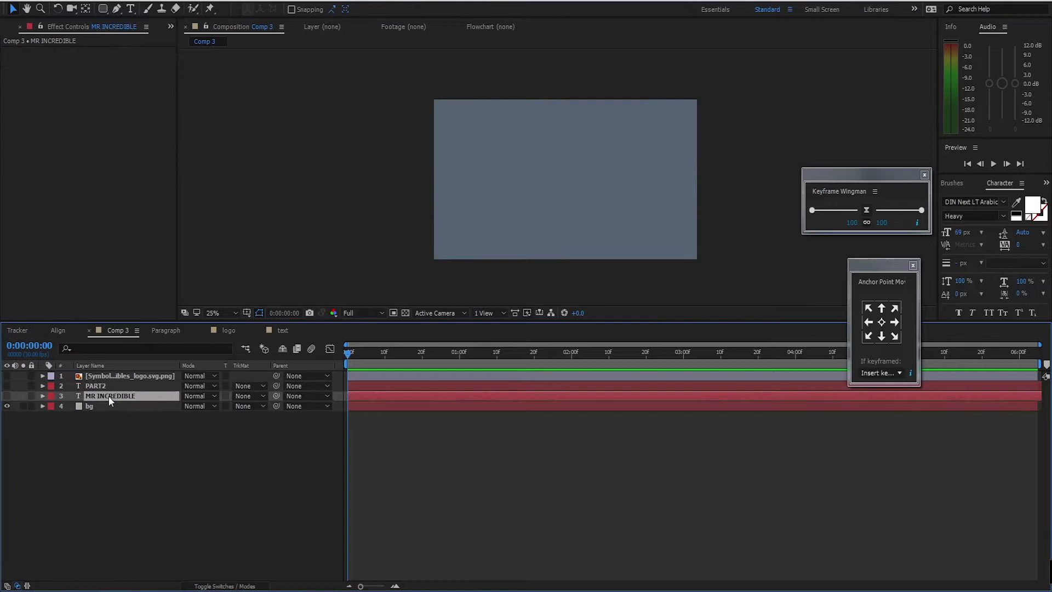
left_click(7, 396)
left_click(7, 396)
left_click(7, 385)
left_click(7, 386)
left_click(105, 376)
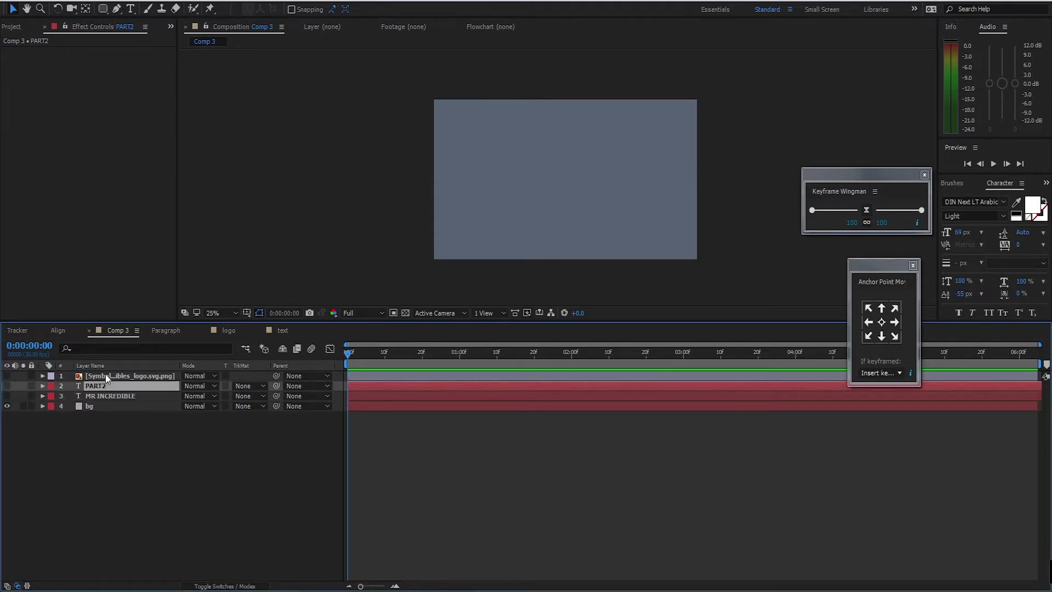
left_click(7, 376)
left_click(7, 376)
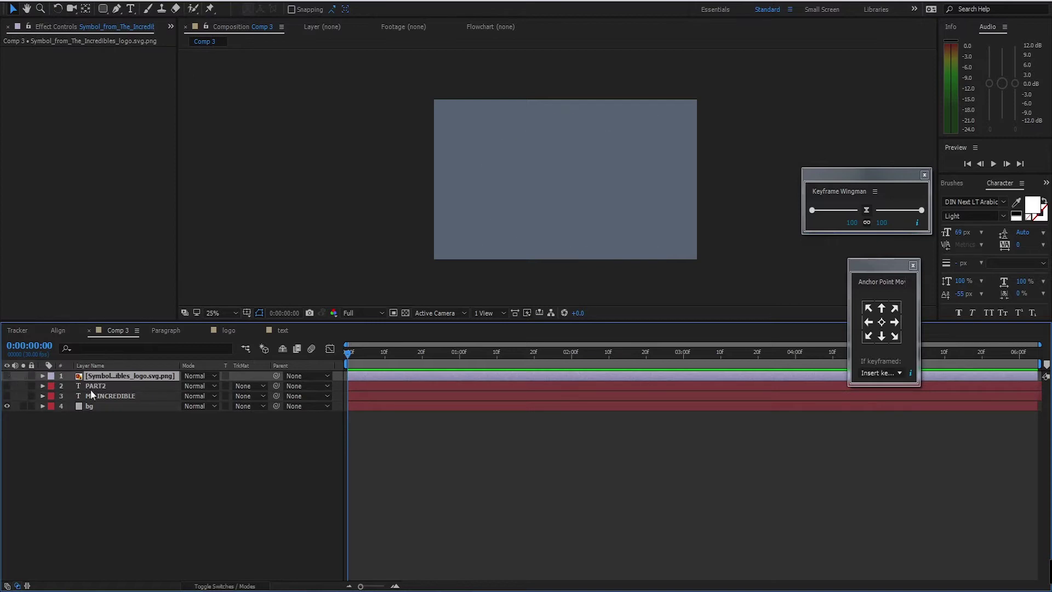
left_click(117, 460)
left_click(97, 377)
left_click(7, 376)
Step: Activate the Rounded Rectangle tool with the bg layer selected
left_click(97, 405)
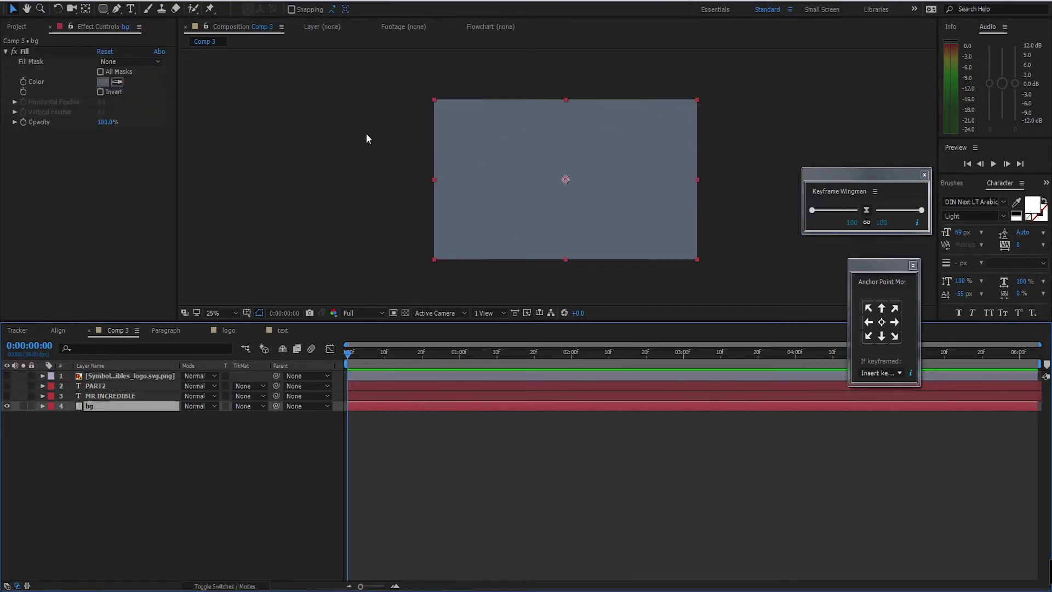
left_click(102, 8)
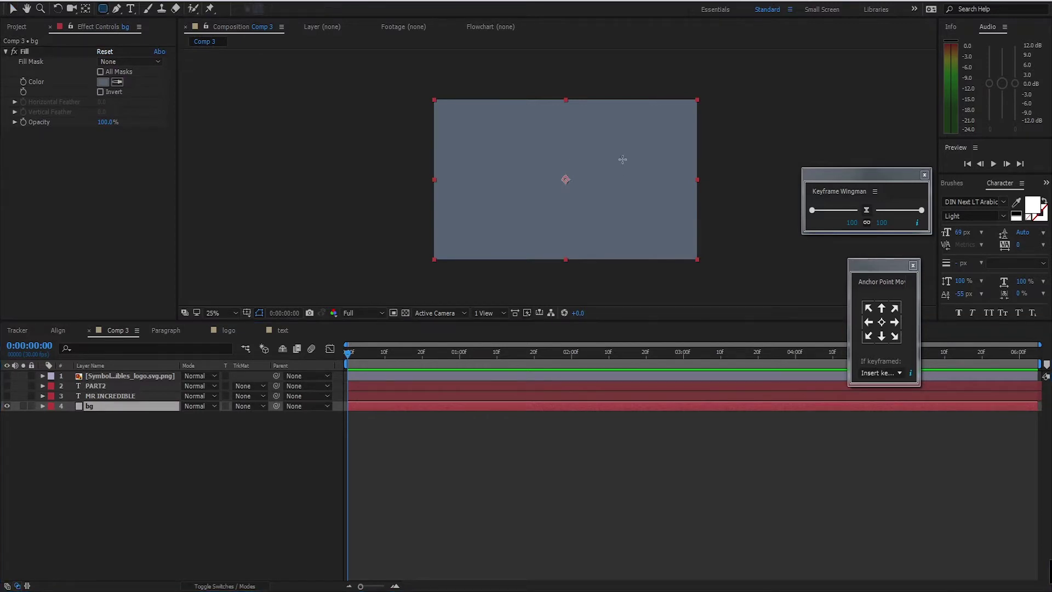
scroll(579, 169, "up", 1)
scroll(579, 170, "down", 1)
left_click_drag(396, 324, 395, 374)
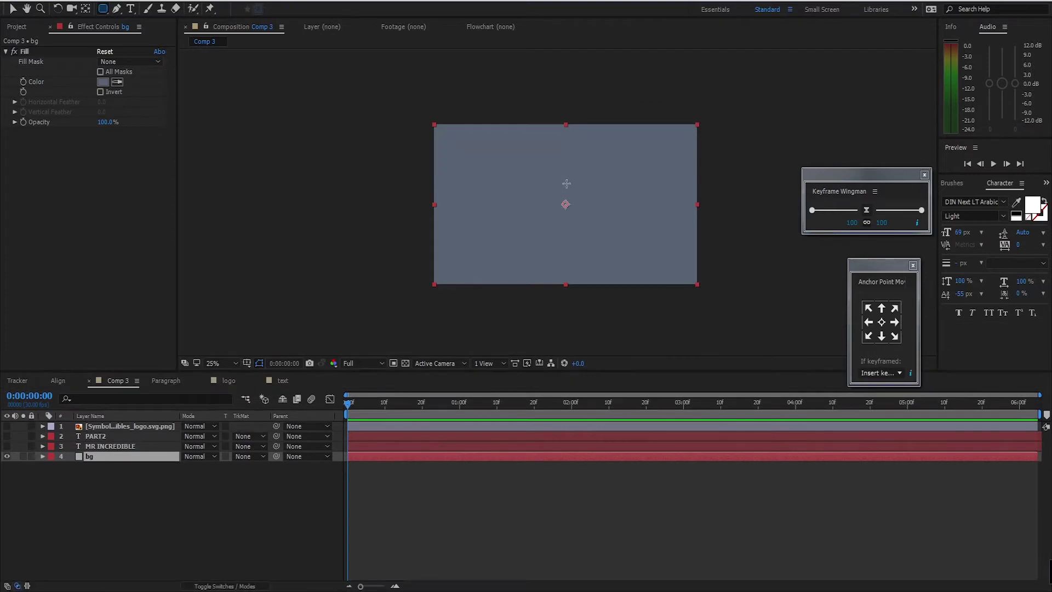
left_click(103, 9)
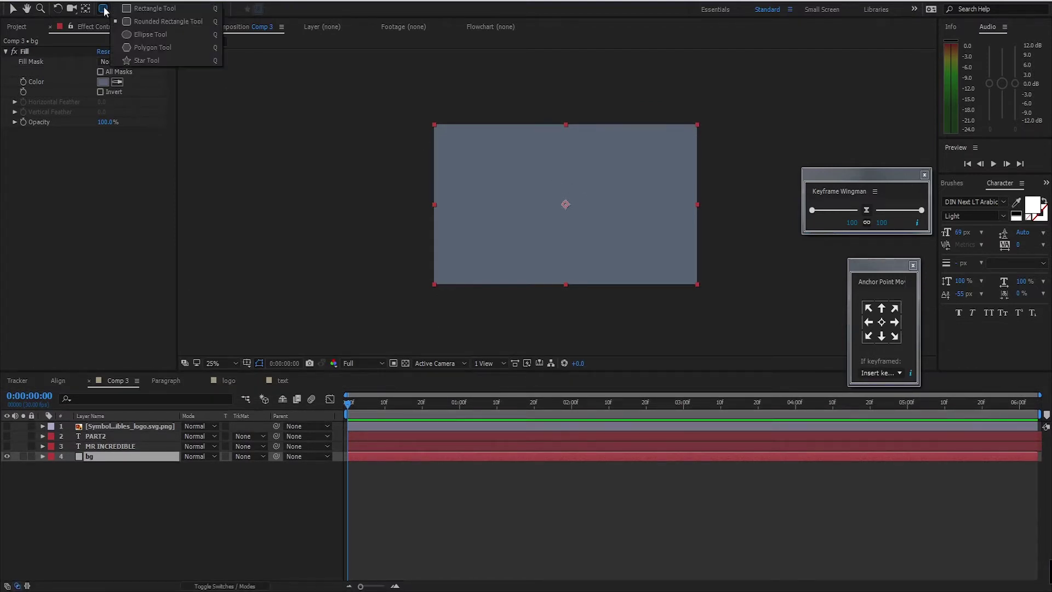
left_click(183, 25)
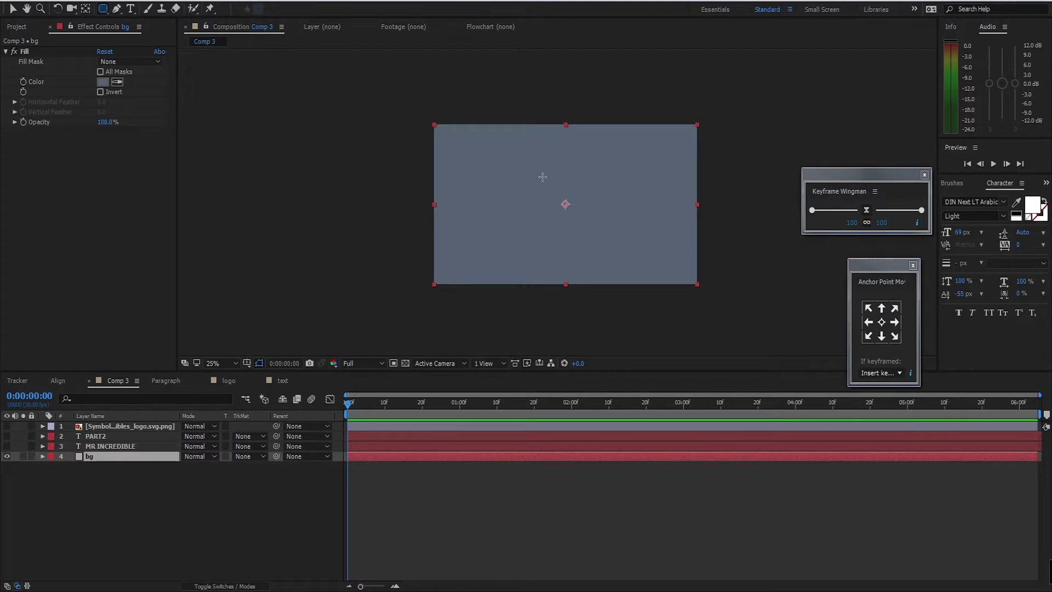
Step: Try drawing a rounded rectangle while the bg layer is selected, twice, undoing the mask each time
left_click_drag(543, 177, 573, 217)
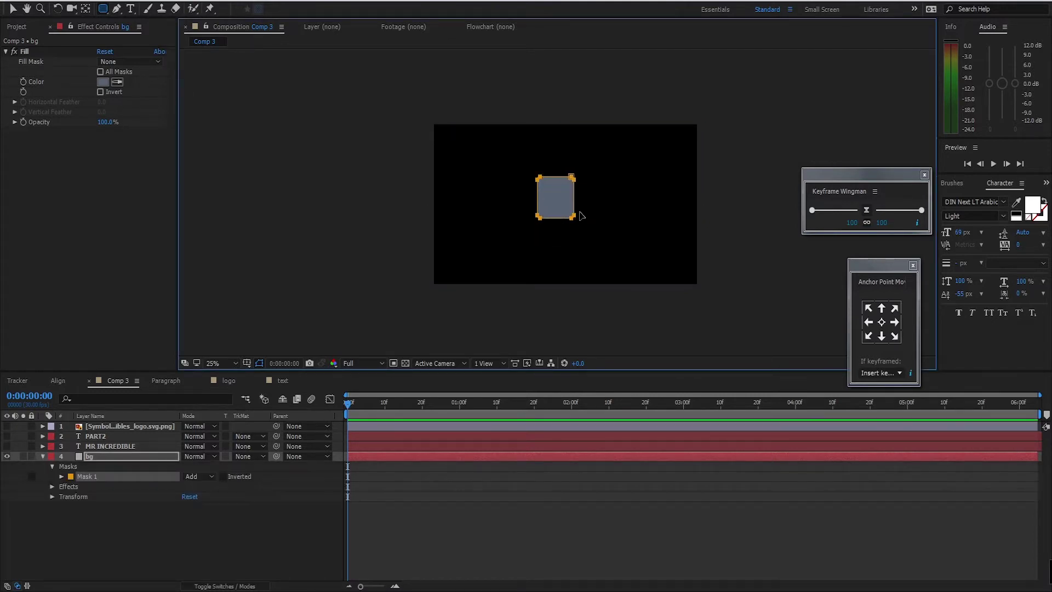
key("ctrl+z")
left_click(144, 511)
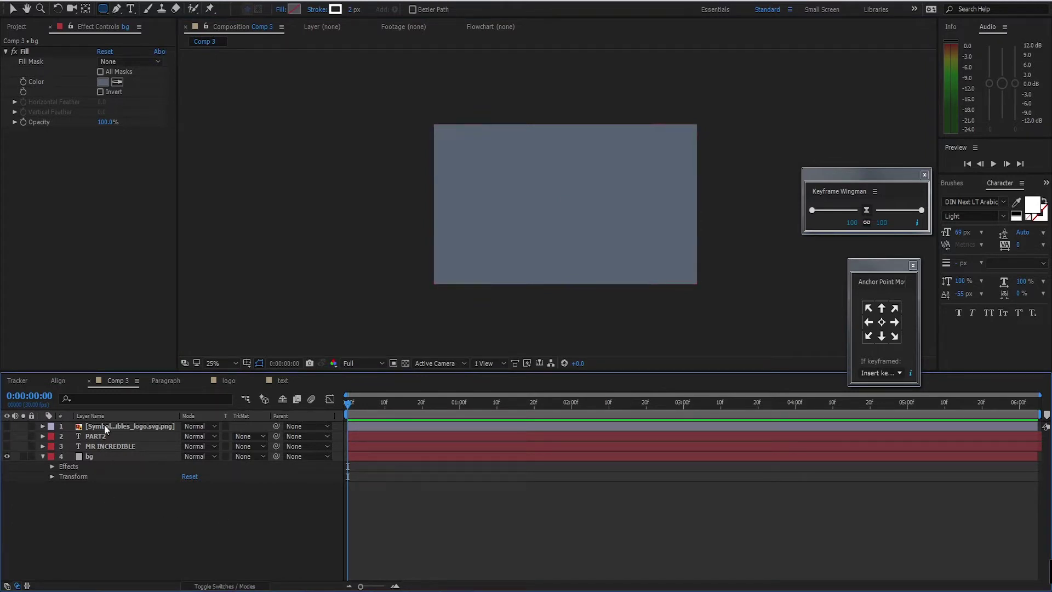
left_click(104, 457)
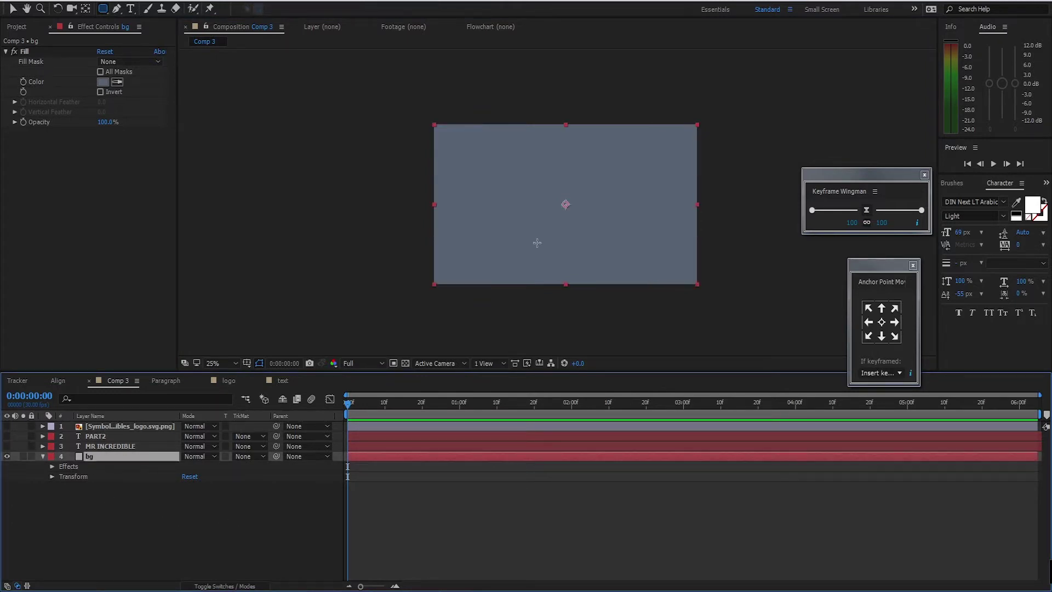
left_click_drag(530, 173, 590, 231)
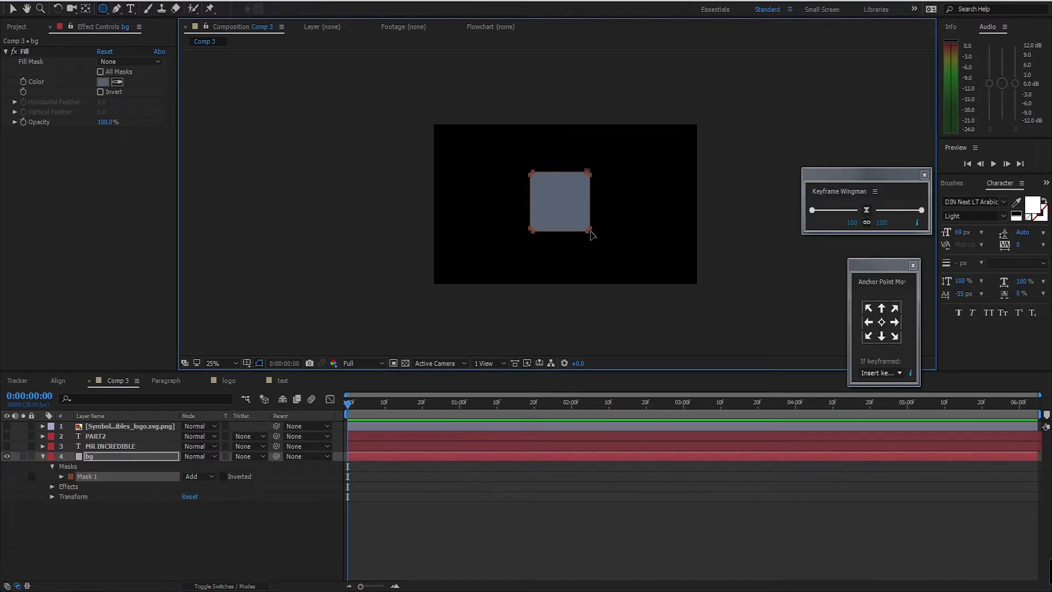
key("ctrl+z")
Step: Deselect all layers and draw a rounded square about 464 px wide as a new shape layer
left_click(138, 488)
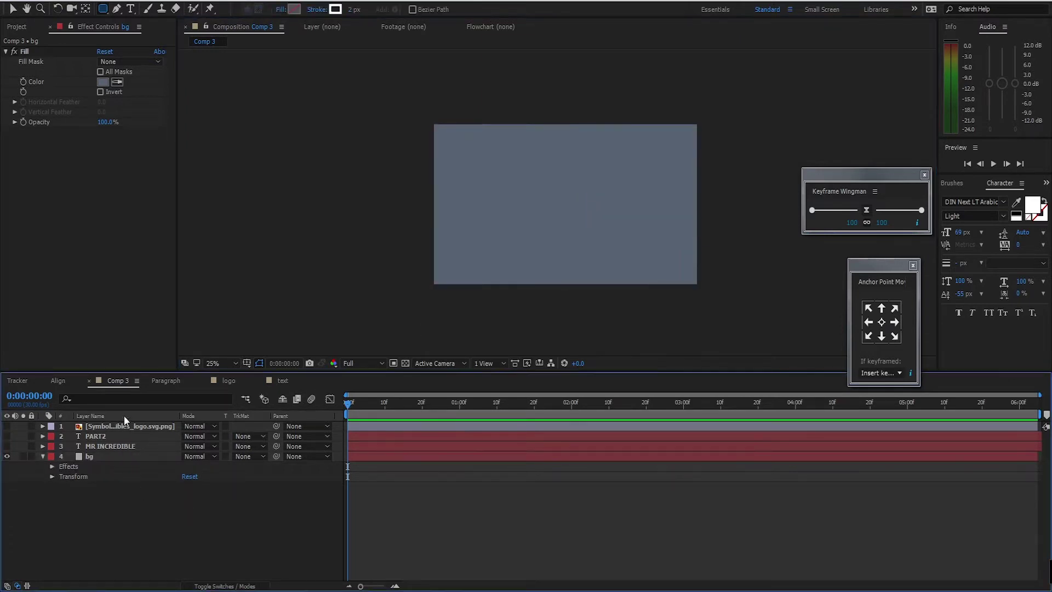
mouse_move(531, 168)
left_mouse_down()
mouse_move(584, 222)
mouse_move(549, 181)
mouse_move(573, 214)
mouse_move(567, 193)
mouse_move(564, 203)
left_mouse_up()
left_click(13, 10)
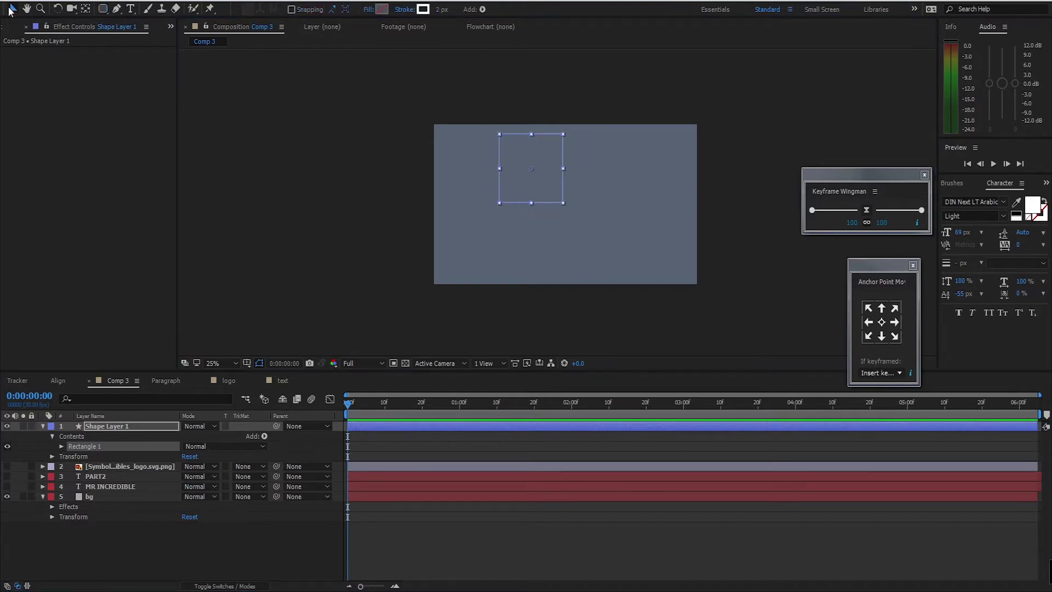
Step: Center the shape layer's anchor point and align the layer horizontally and vertically to the middle of the composition
left_click(884, 323)
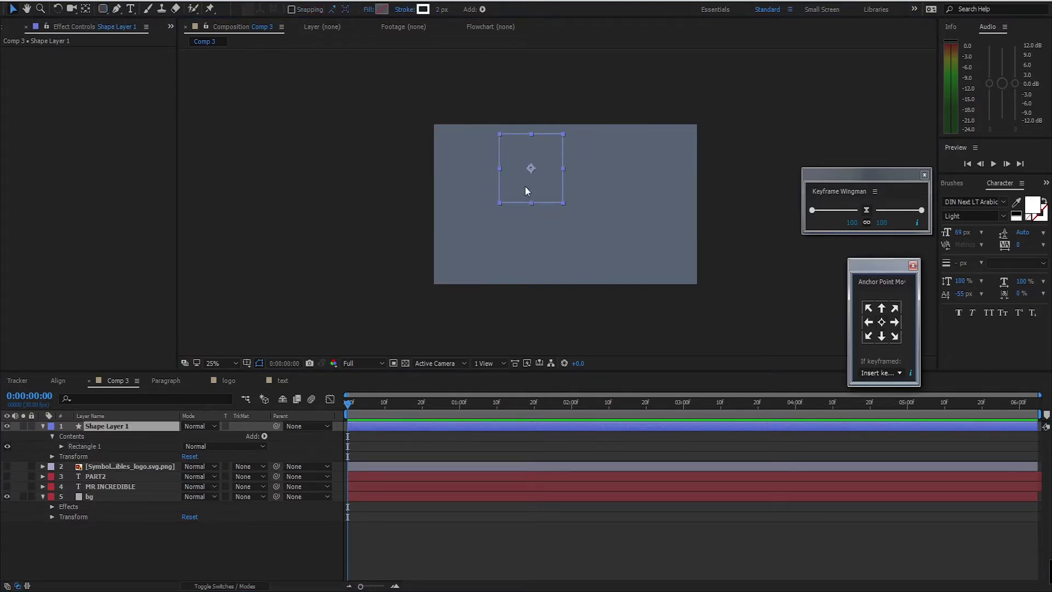
left_click(57, 380)
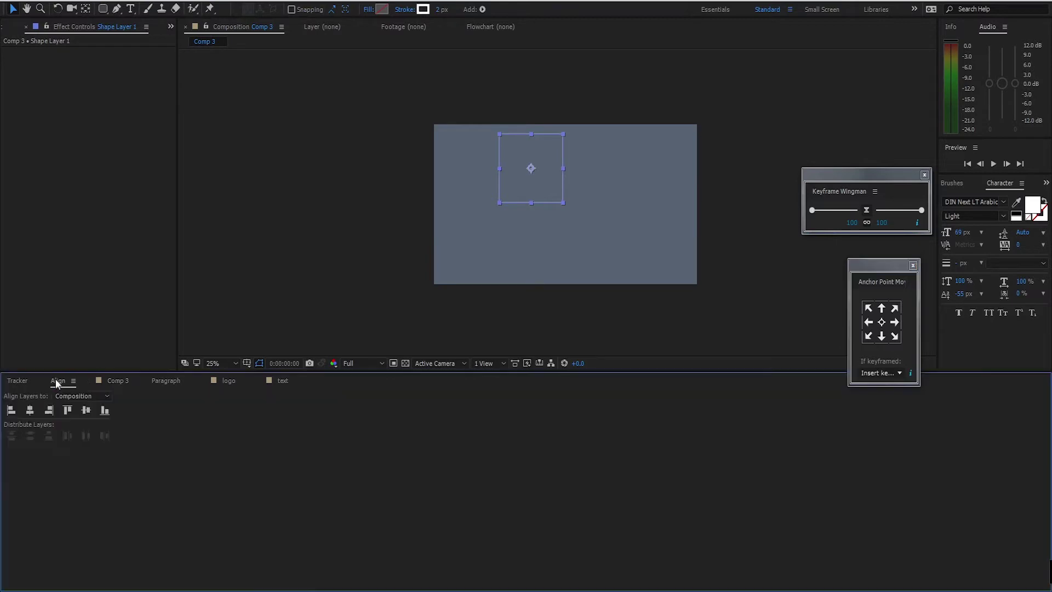
left_click(30, 410)
left_click(86, 410)
scroll(589, 186, "up", 2)
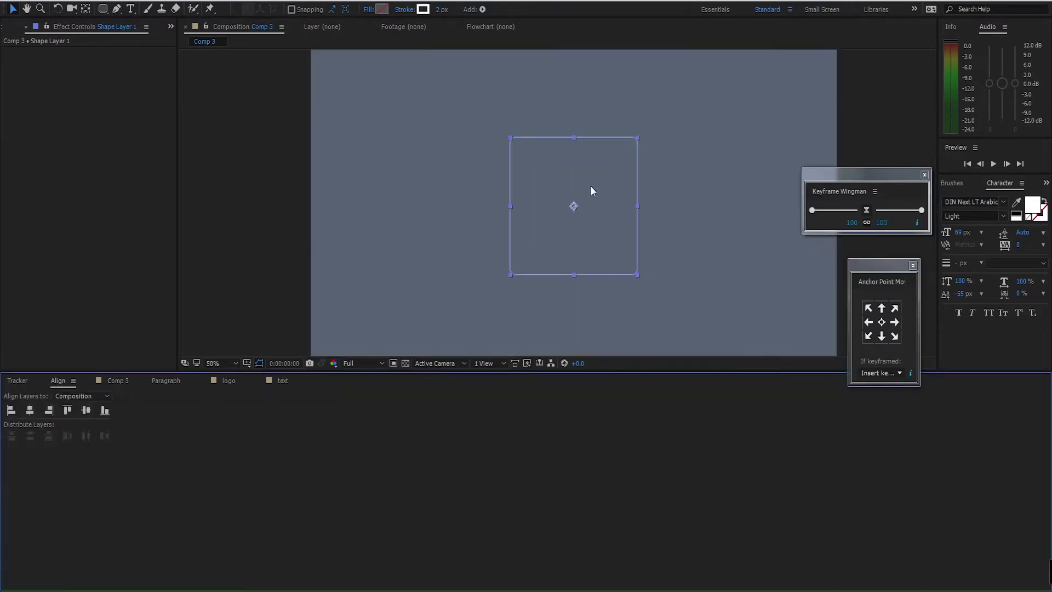
left_click_drag(595, 187, 550, 183)
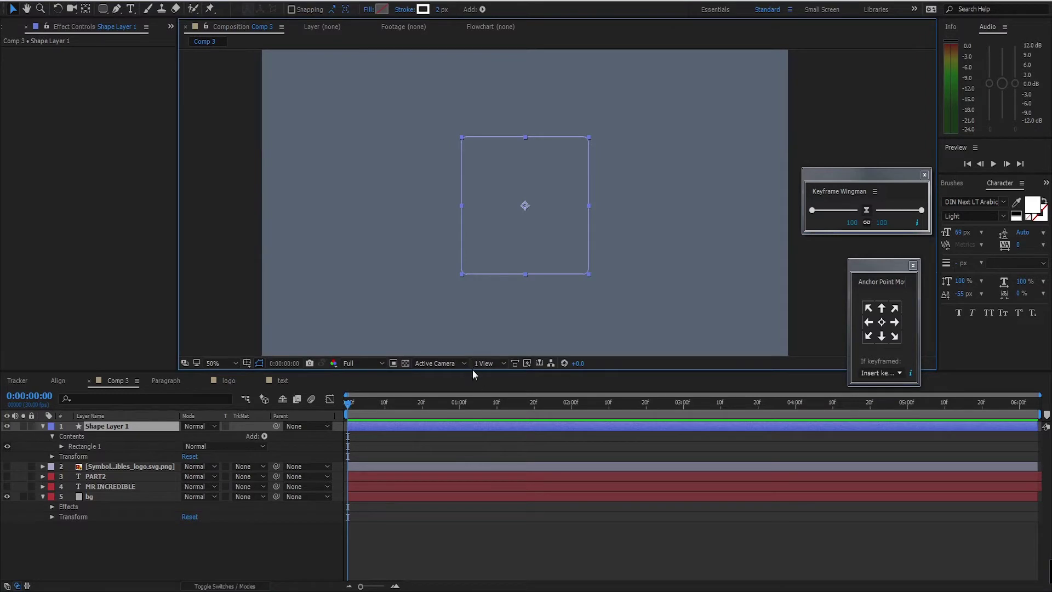
left_click_drag(471, 371, 472, 404)
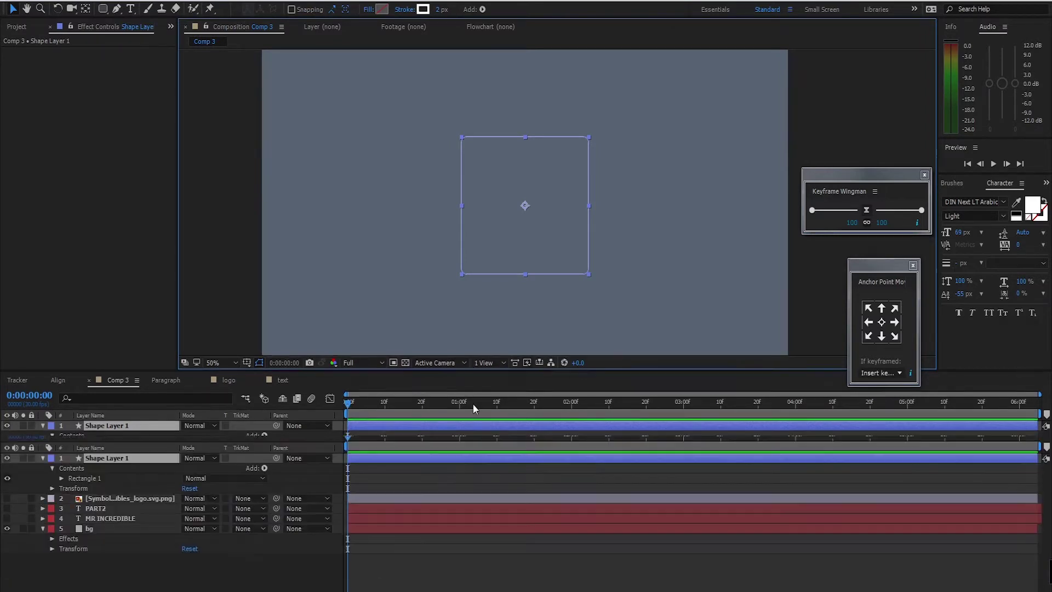
left_click_drag(559, 228, 567, 218)
key("v")
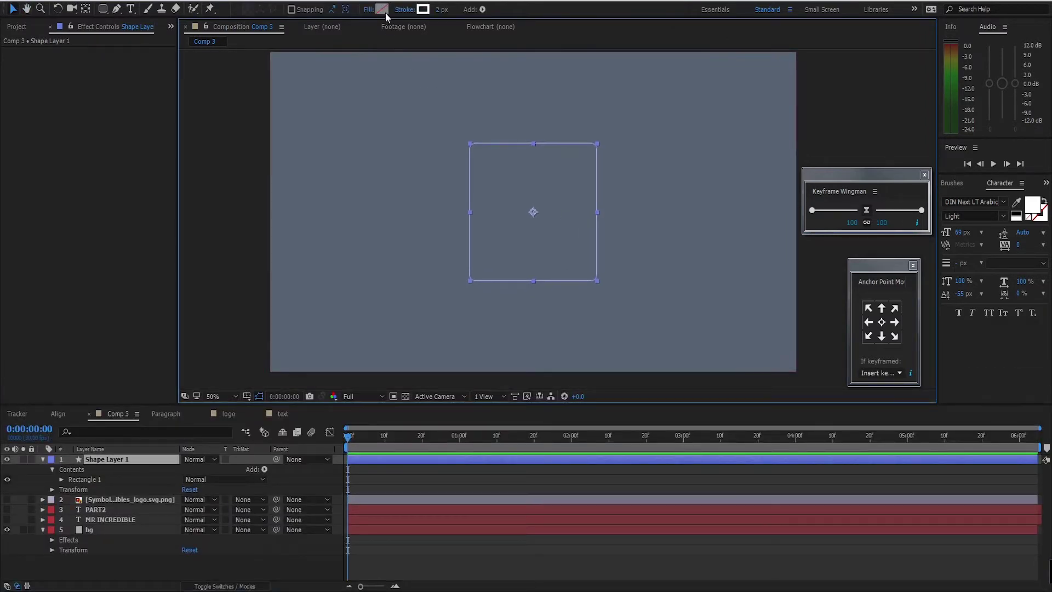
Step: Set the rounded square's stroke to None and give it a deep red fill
left_click(405, 9)
left_click(610, 97)
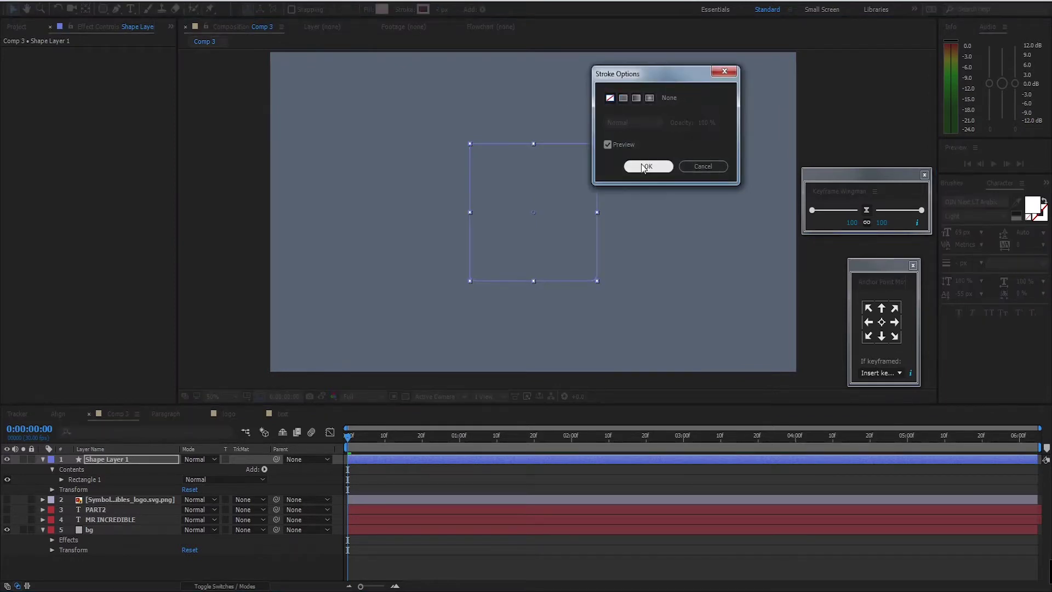
left_click(648, 166)
left_click(379, 8)
left_click(774, 145)
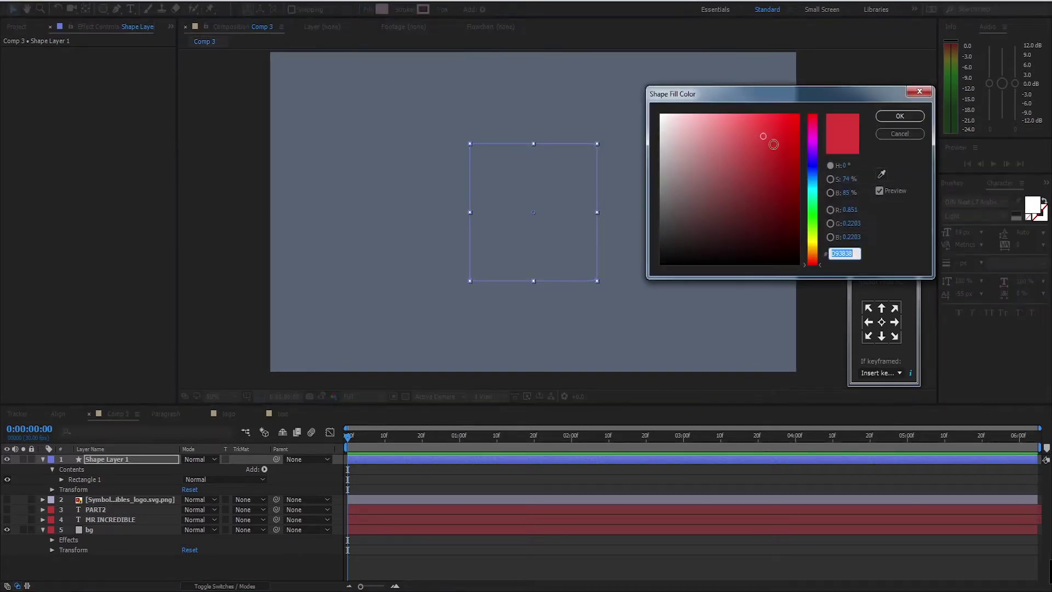
left_click(900, 116)
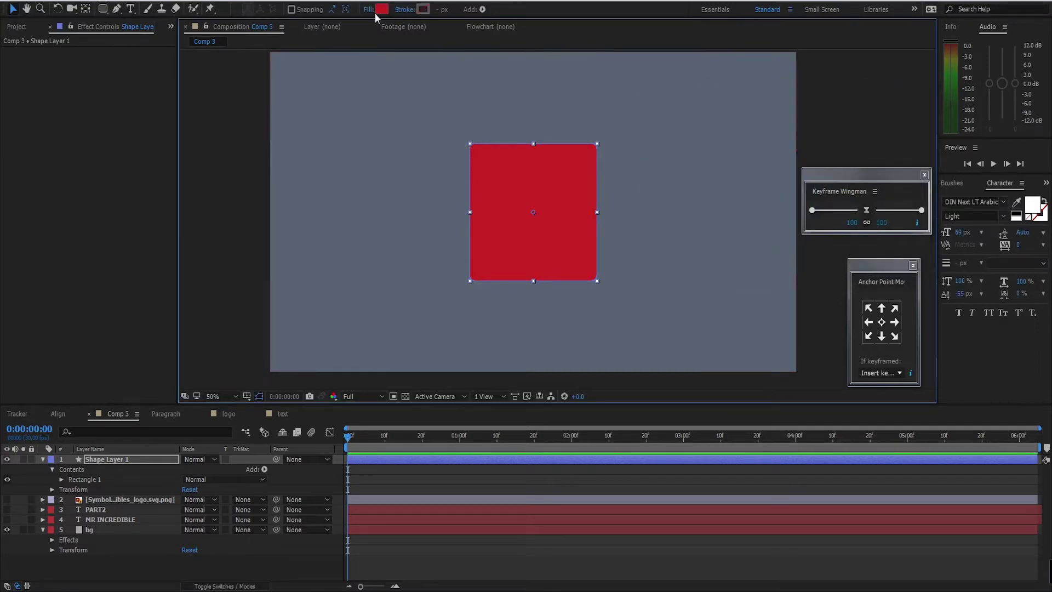
Step: Set the roundness of the square's rectangle path to 40 and fine-tune it up to 54
left_click(60, 479)
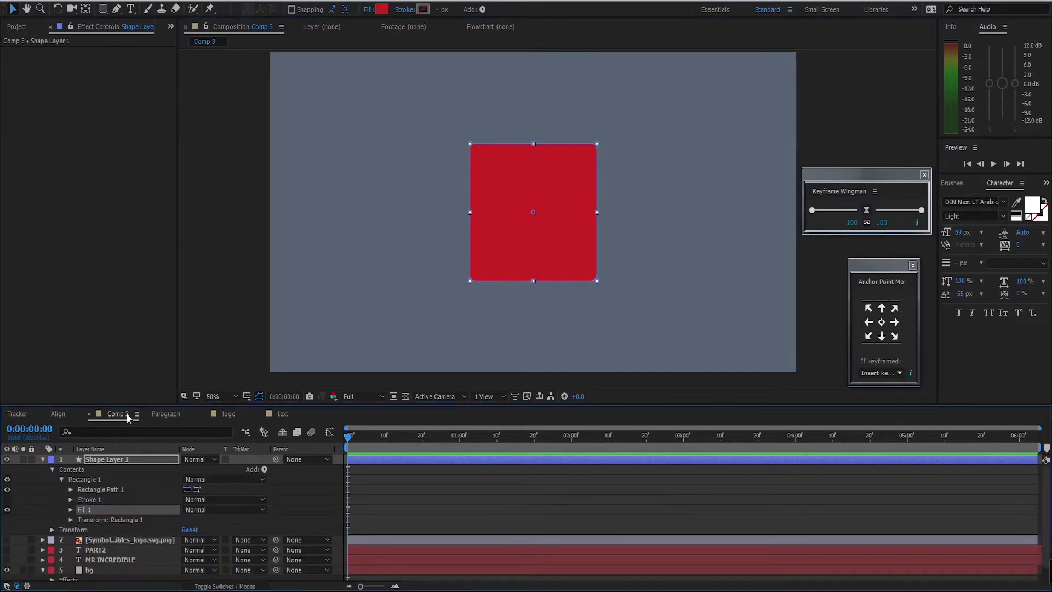
left_click_drag(129, 404, 140, 345)
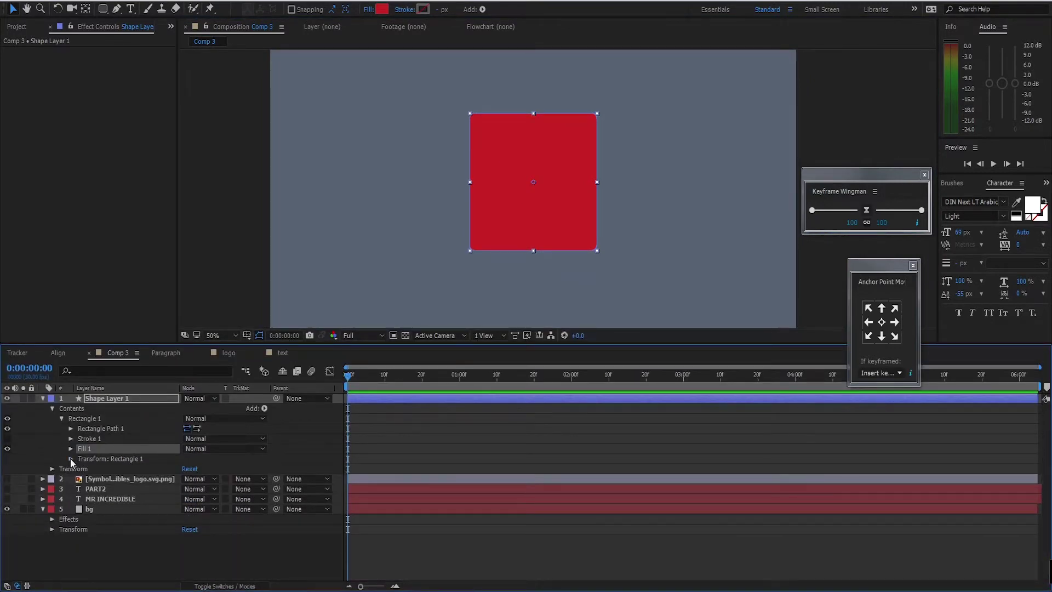
left_click(70, 459)
left_click(70, 428)
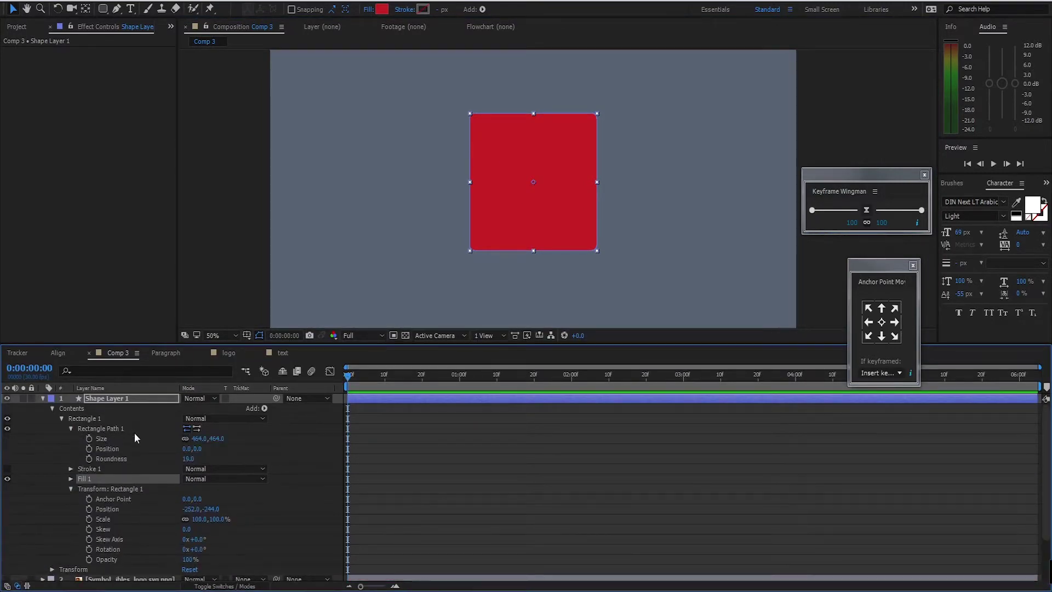
left_click(188, 459)
type("40")
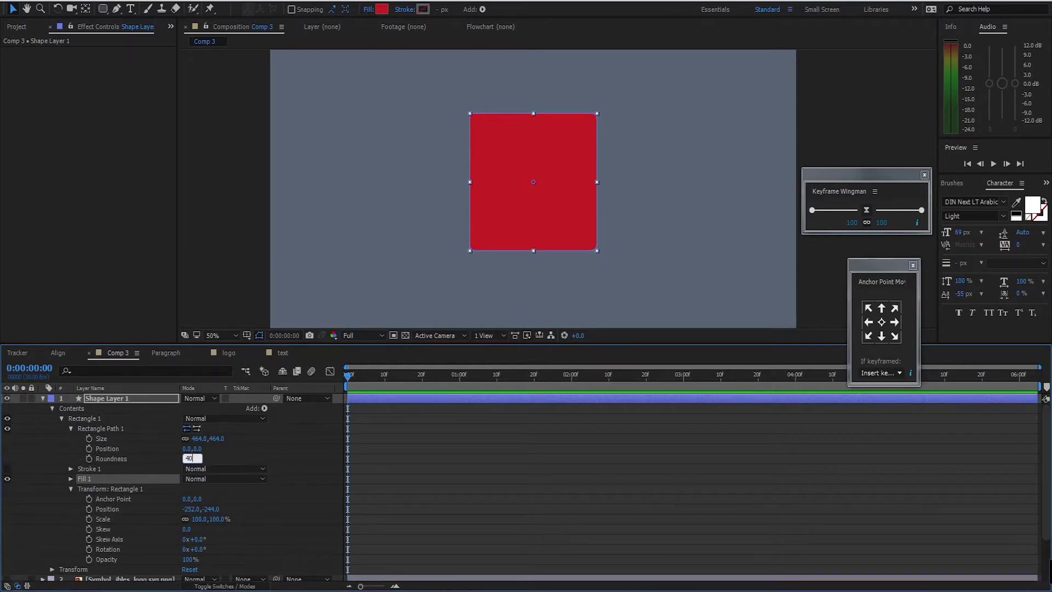
left_click(289, 445)
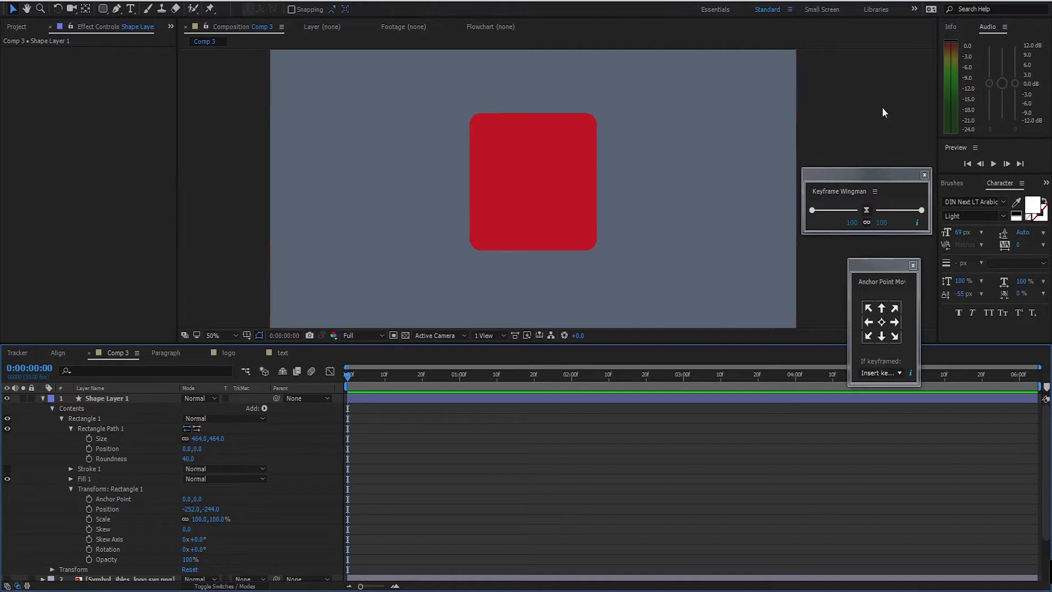
left_click(534, 149)
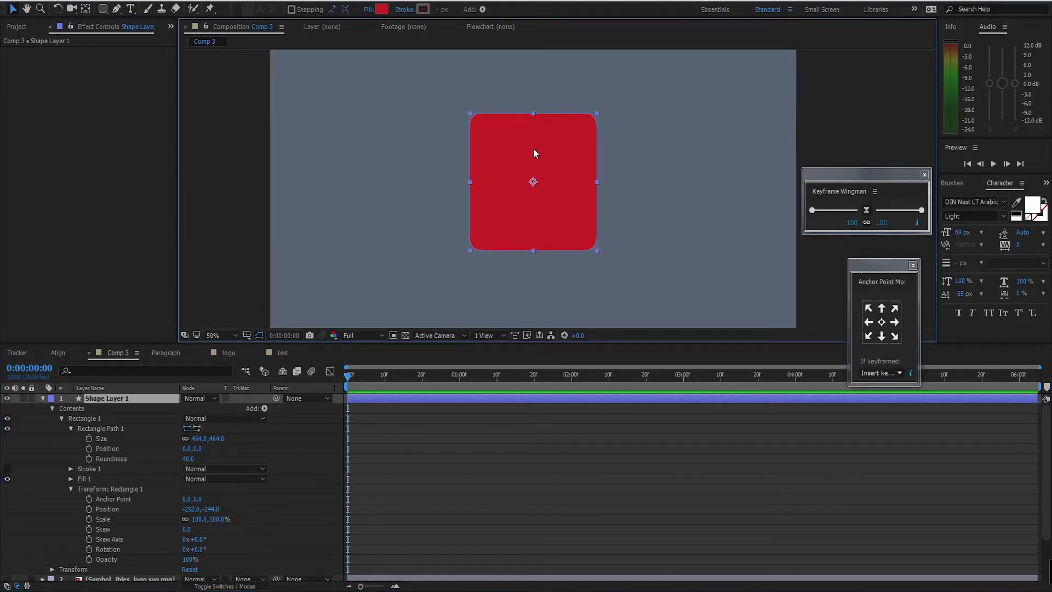
left_click(189, 459)
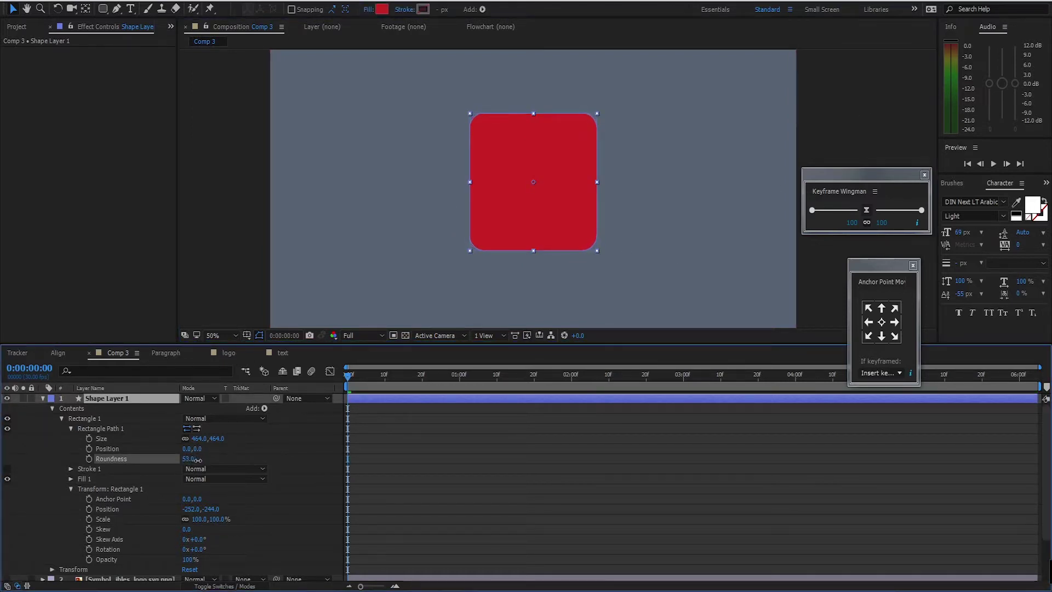
left_click_drag(198, 460, 199, 460)
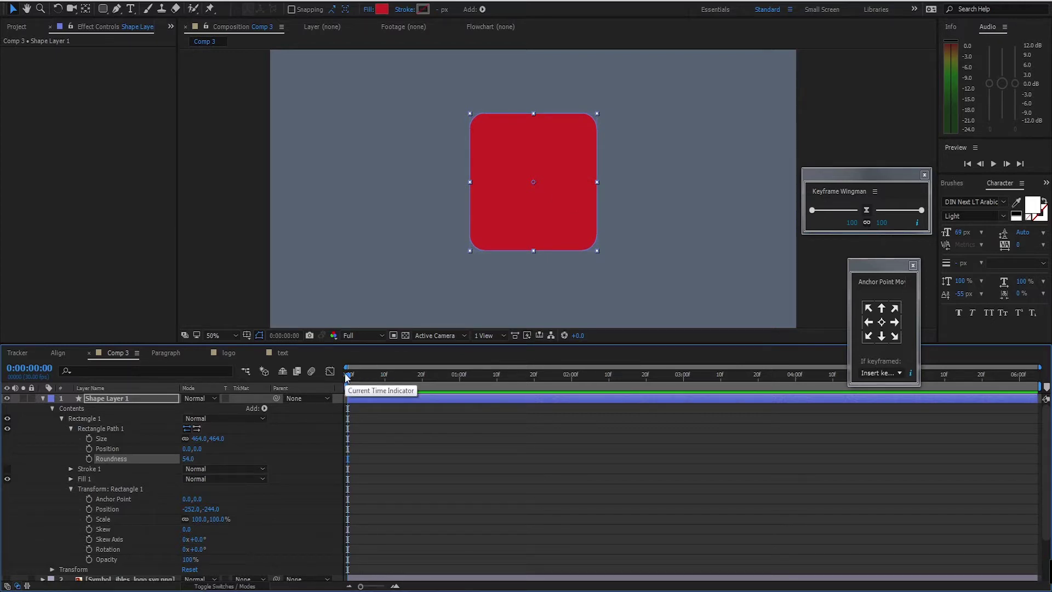
Step: Move the current time to 0:00:00:10, reveal the shape layer's Scale and reduce it to 70%
left_click_drag(346, 377, 384, 377)
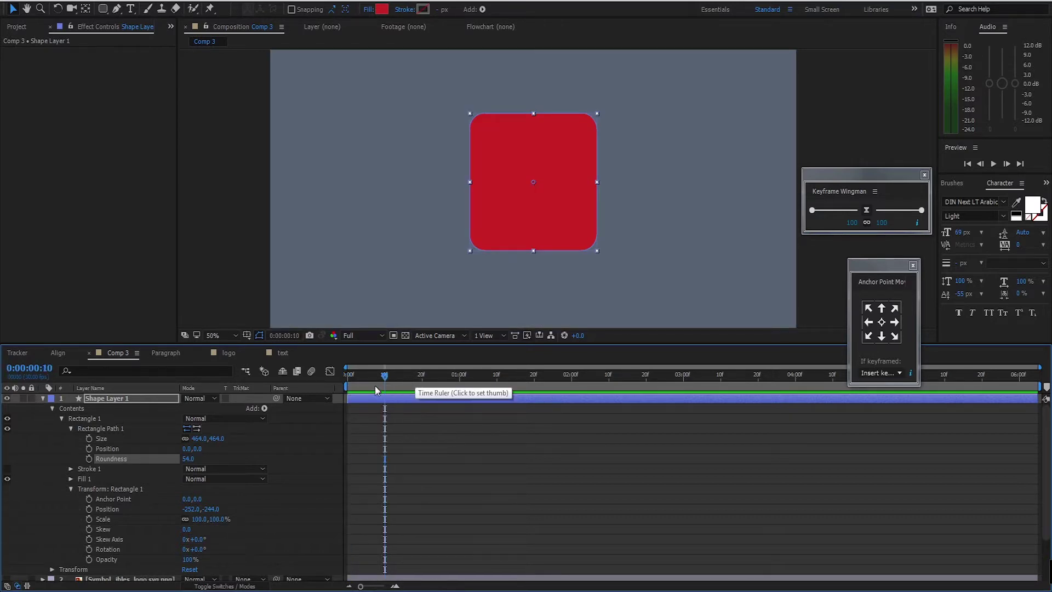
left_click_drag(359, 587, 361, 587)
left_click(349, 586)
key("s")
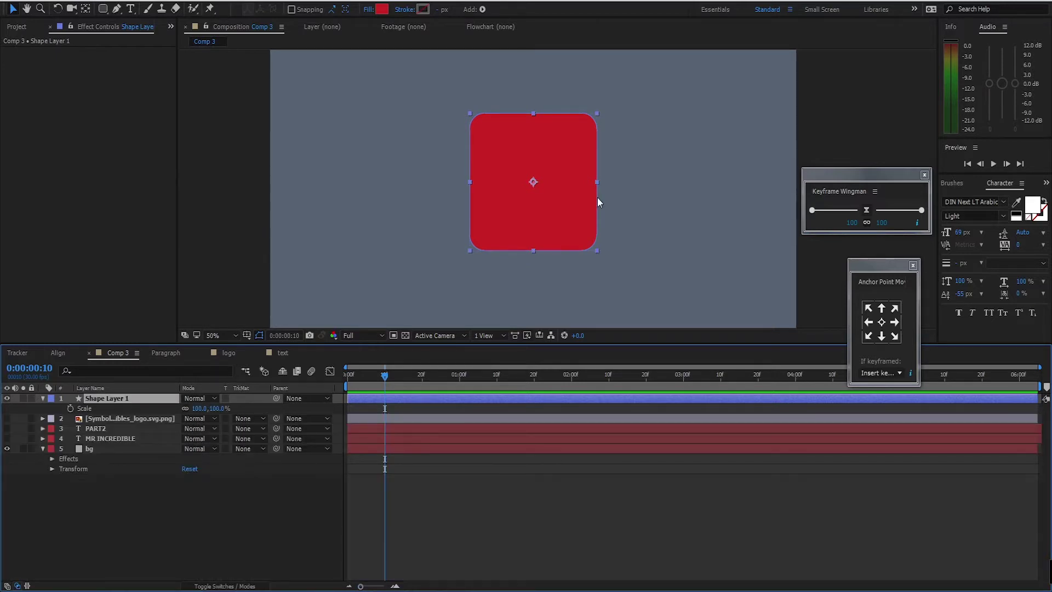
scroll(599, 201, "down", 2)
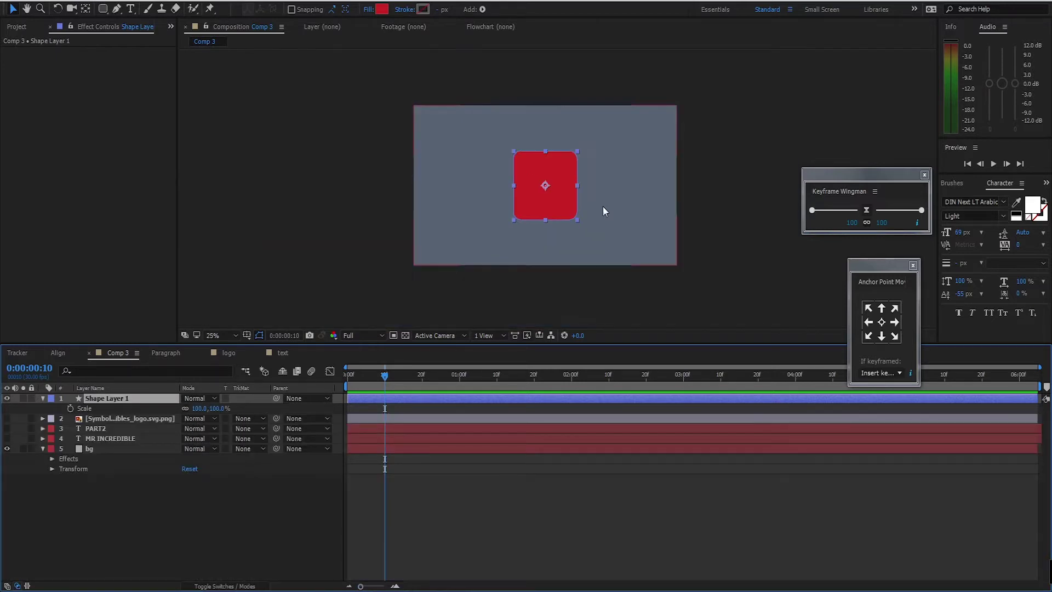
left_click(198, 408)
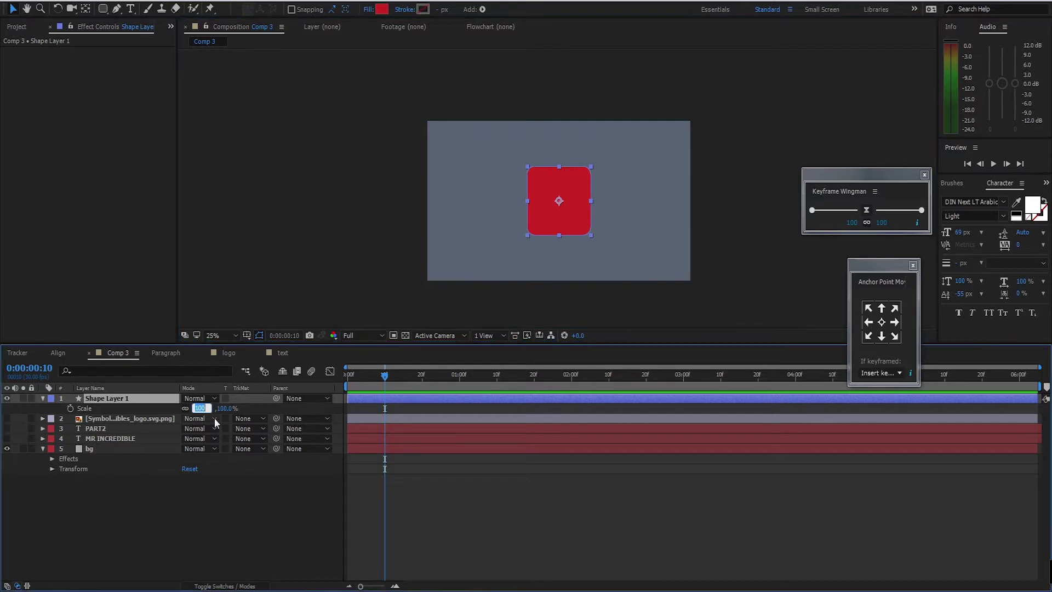
type("70")
left_click(301, 514)
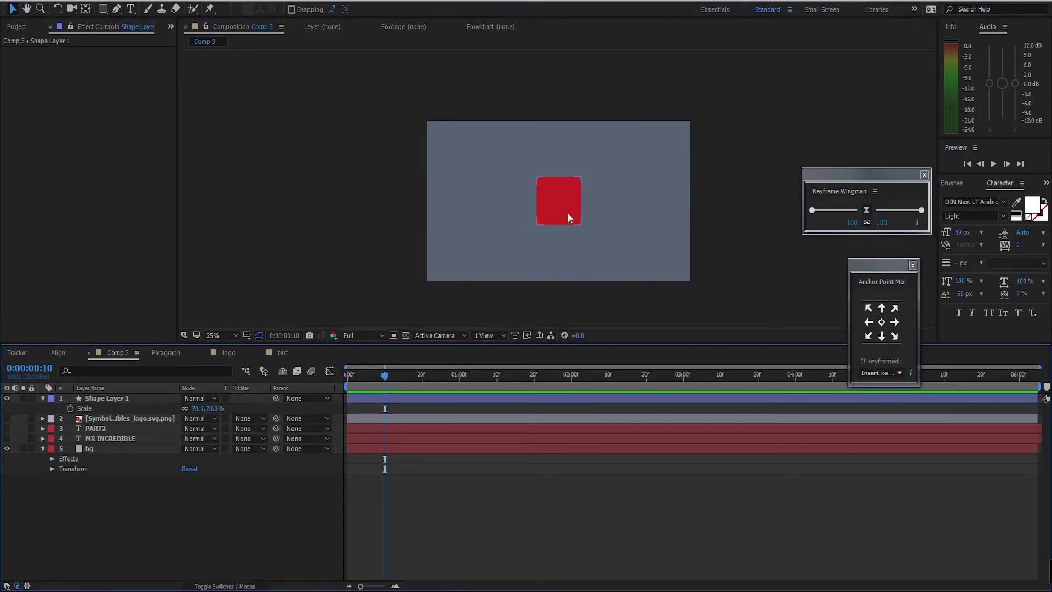
Step: Reduce the red square's scale to 60% and add a Scale keyframe at 0:00:00:10
scroll(567, 202, "up", 2)
left_click(195, 408)
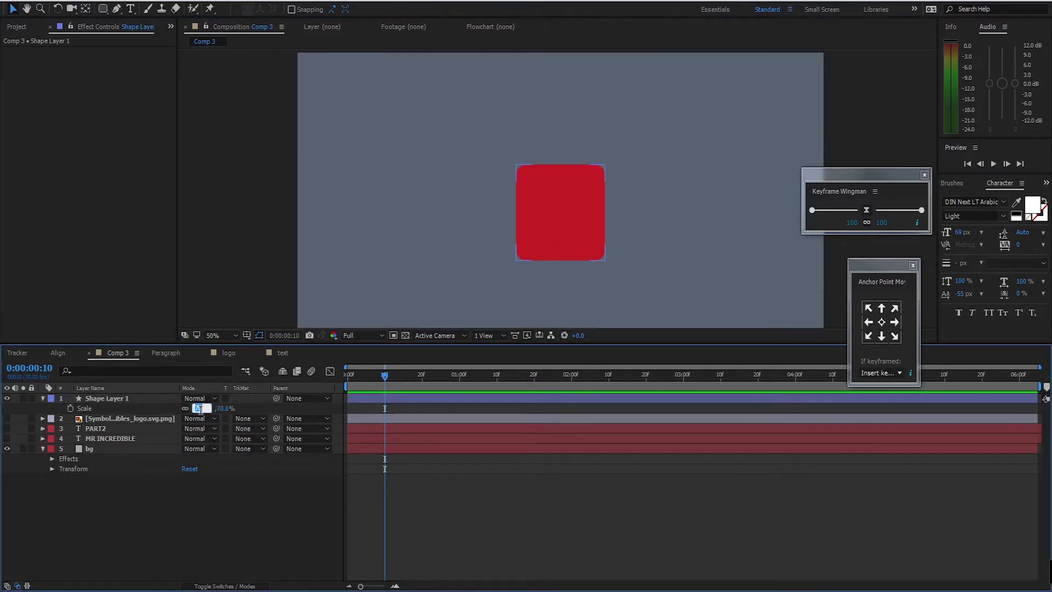
type("60")
left_click(297, 508)
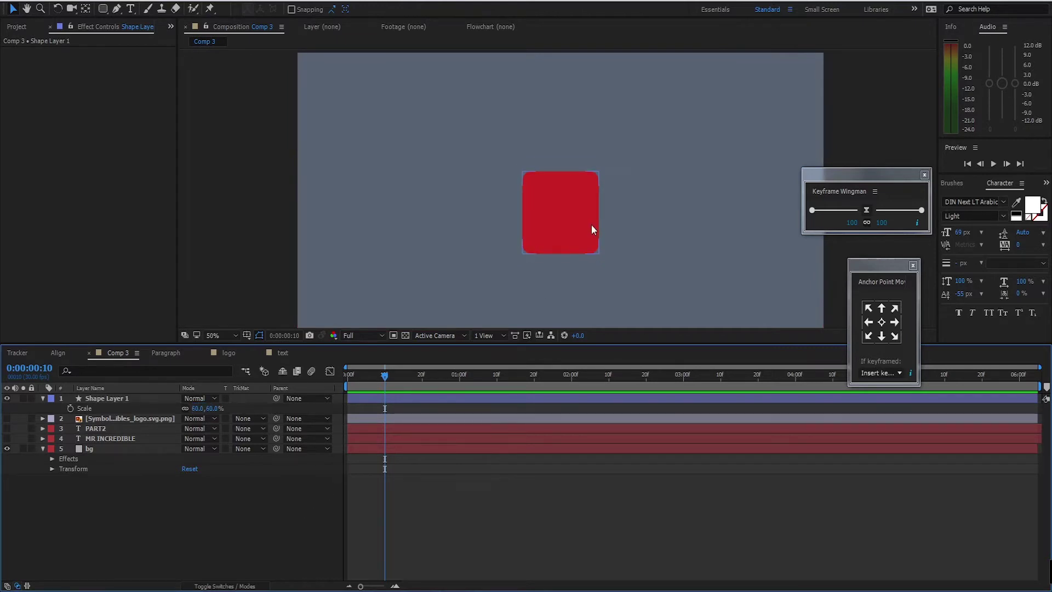
left_click_drag(587, 228, 591, 188)
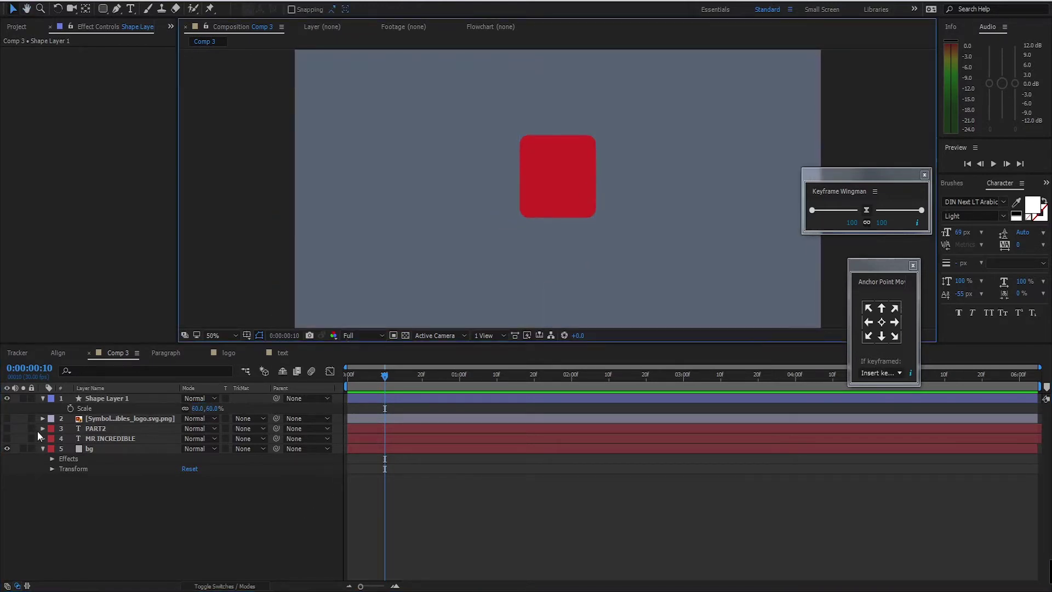
left_click(88, 406)
left_click(70, 409)
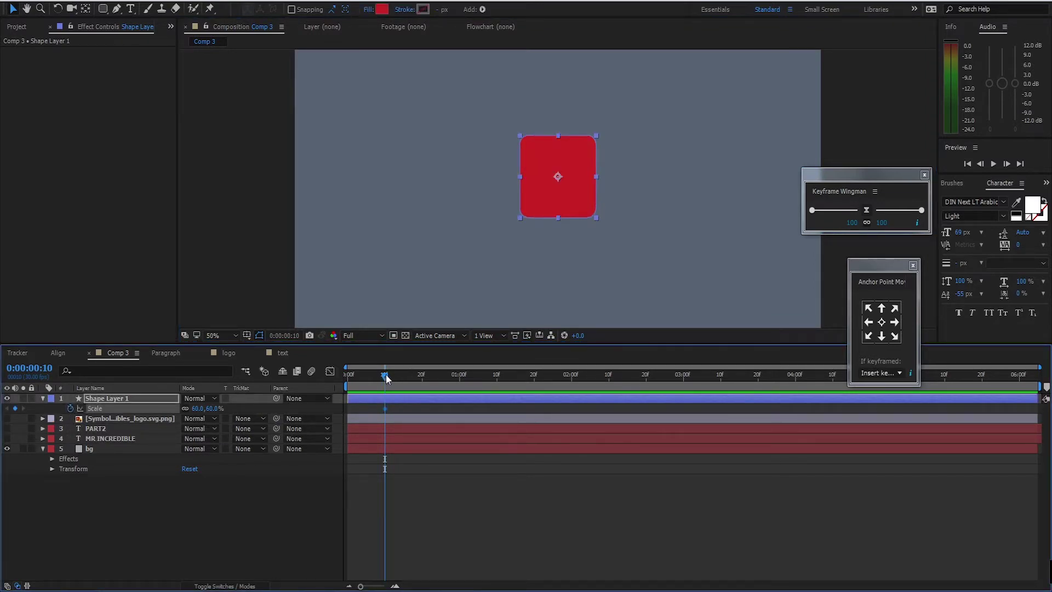
Step: Add a second Scale keyframe for the shape layer at 0:00:01:15, keeping the current scale
left_click_drag(384, 380, 515, 386)
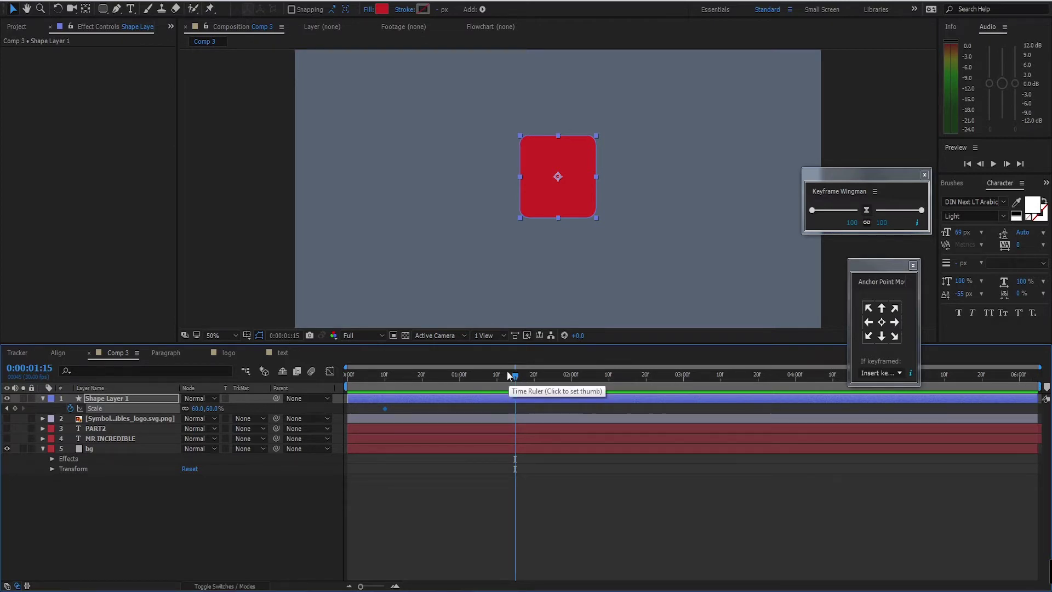
left_click(14, 409)
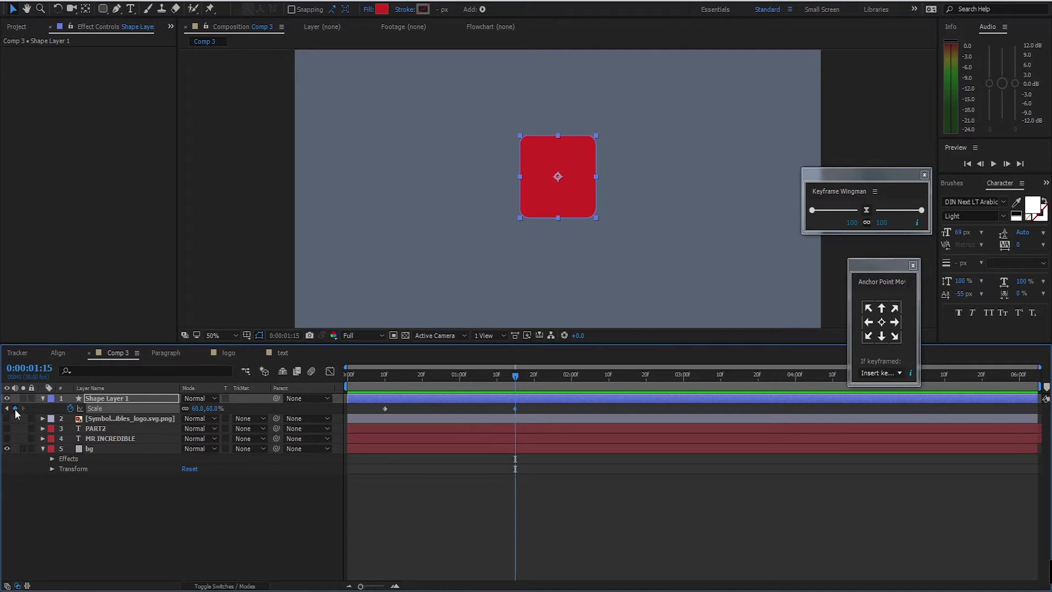
left_click_drag(516, 377, 497, 386)
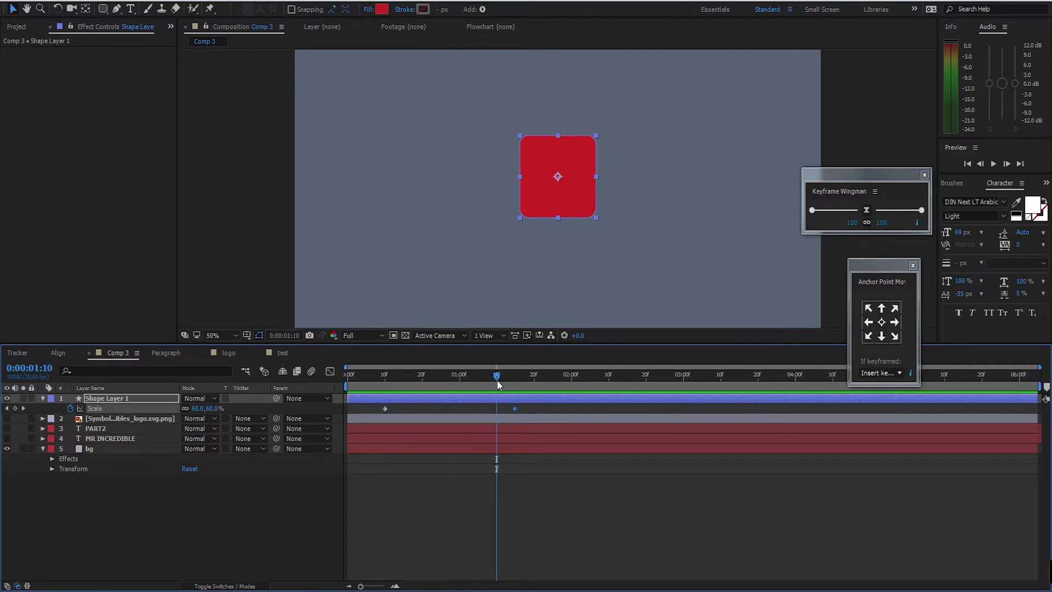
Step: Set the shape layer's Scale keyframe at 0:00:00:10 to 0%
left_click(6, 408)
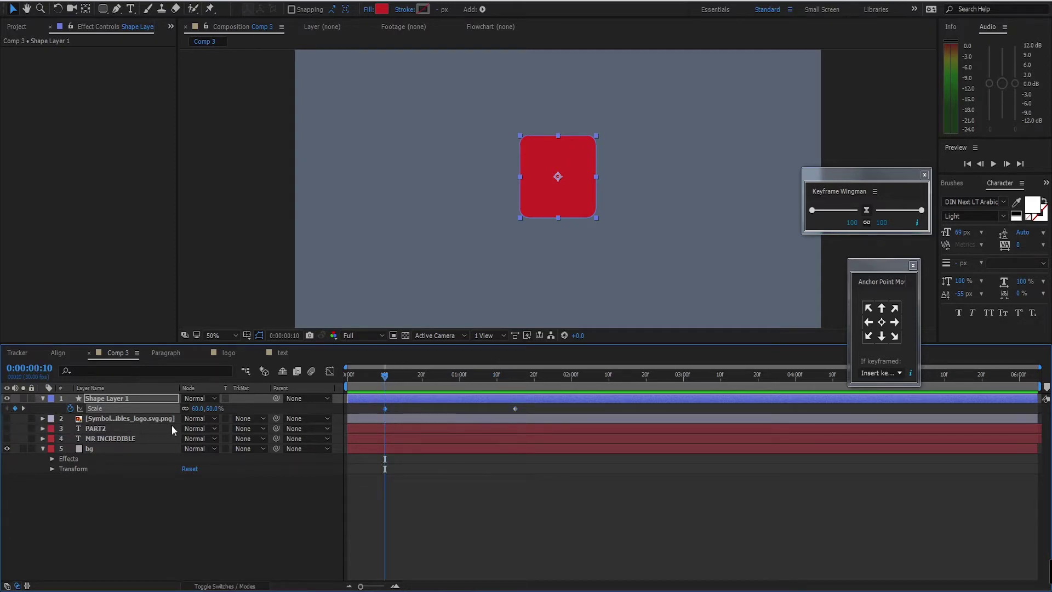
left_click(196, 409)
type("0")
key("Return")
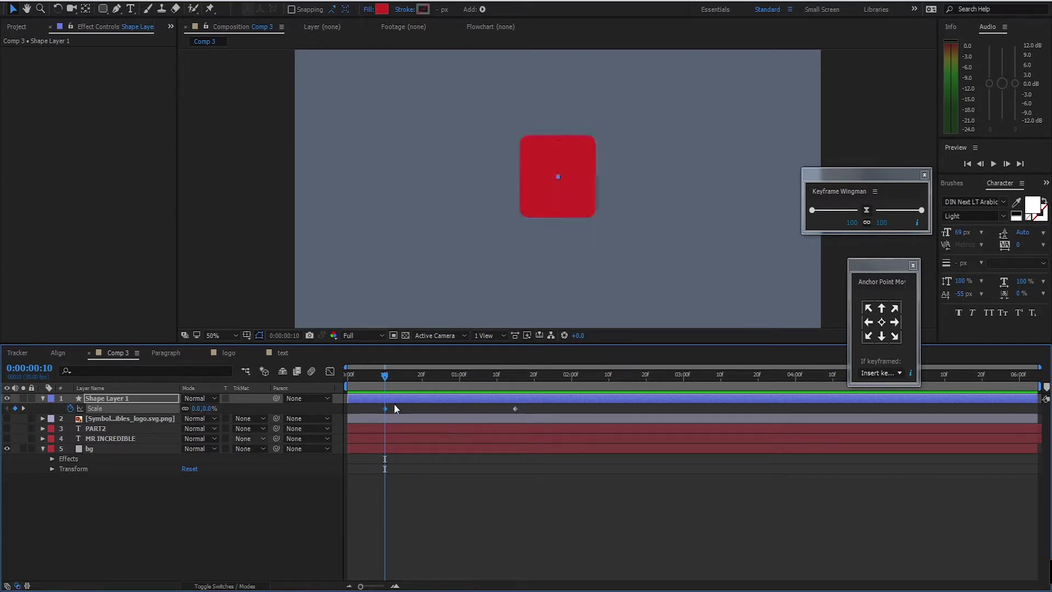
Step: Preview the square's scale-up animation from the start and from the first Scale keyframe
left_click_drag(386, 374, 331, 380)
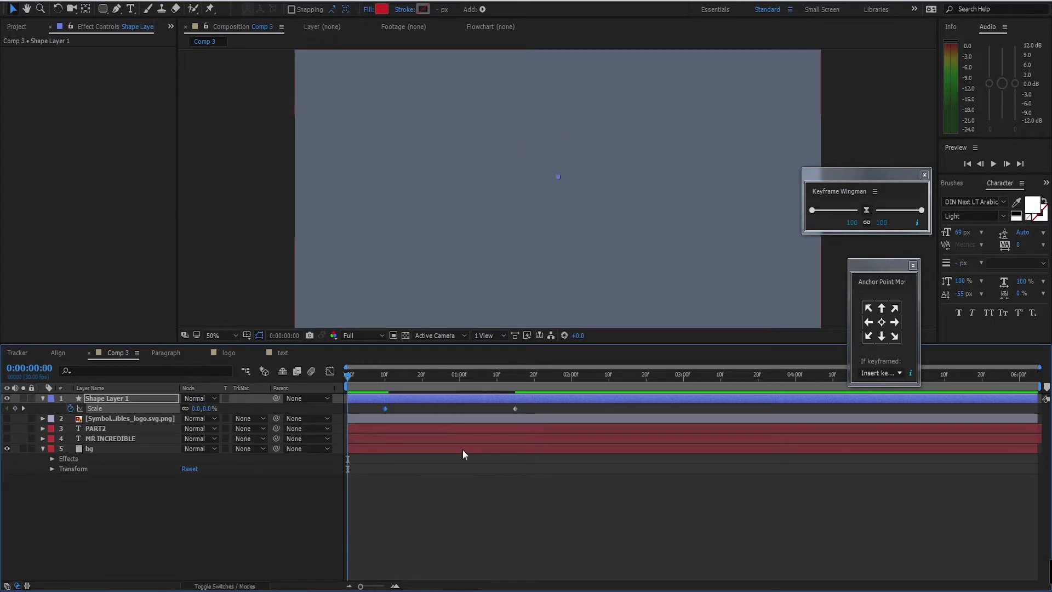
key("space")
left_click_drag(380, 376, 496, 389)
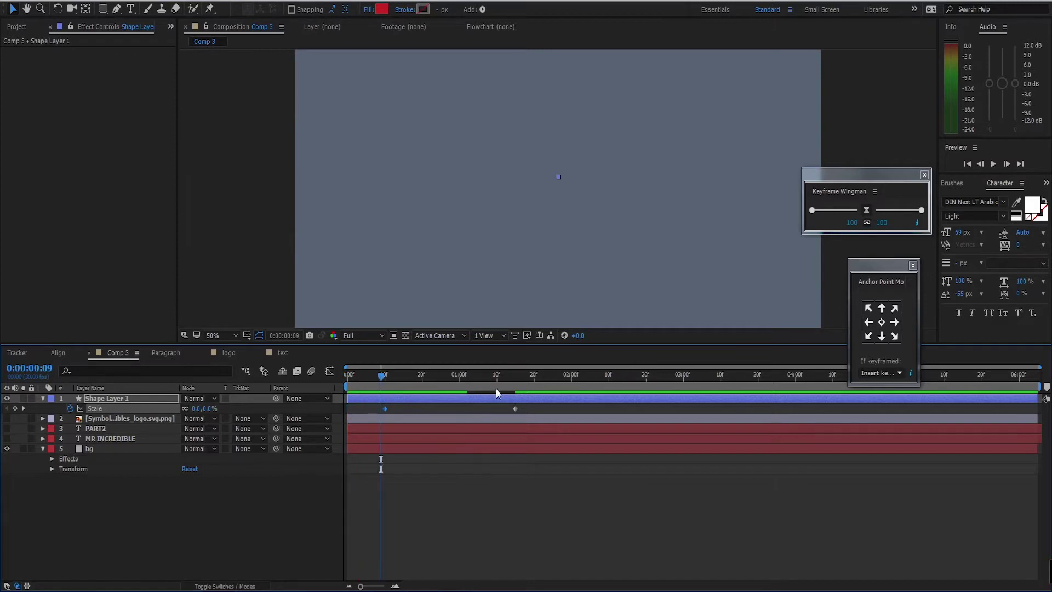
left_click_drag(386, 381, 386, 384)
key("space")
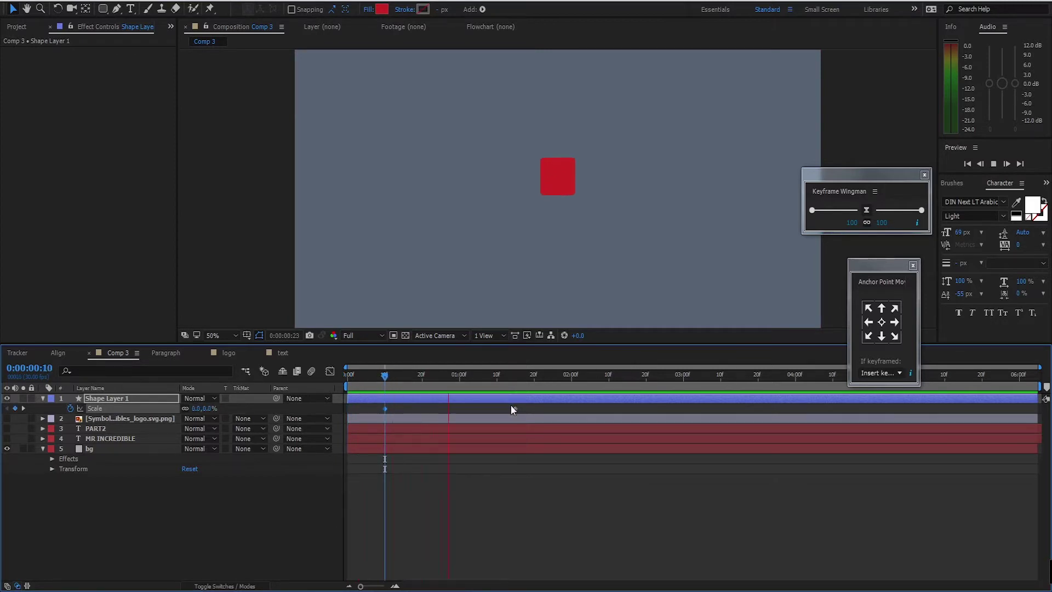
left_click(514, 377)
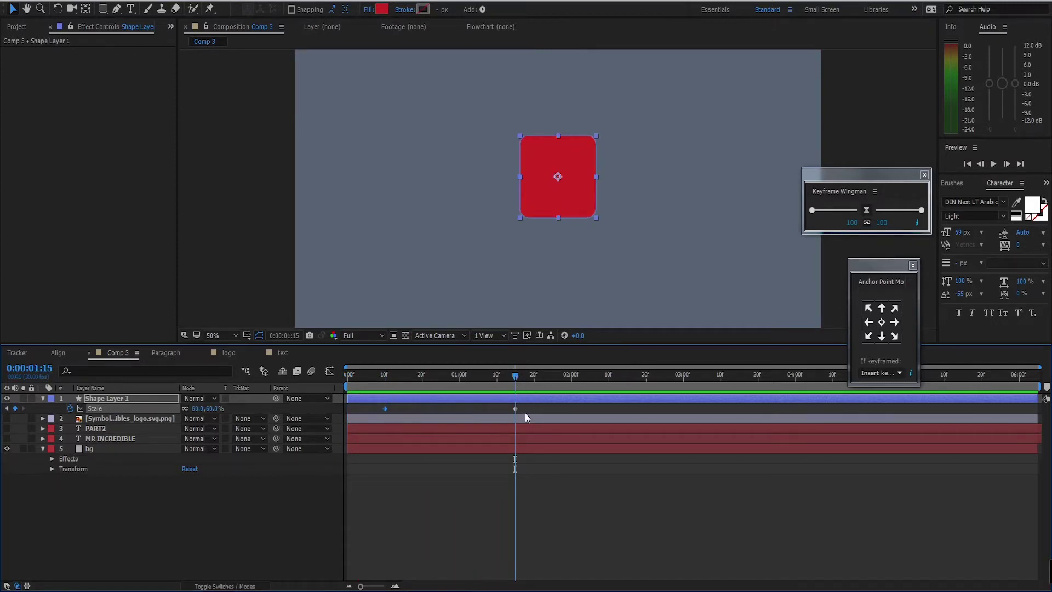
Step: Apply Easy Ease to both Scale keyframes and sharpen their speed curve into a steep central peak
left_click_drag(525, 407, 363, 417)
key("F9")
left_click(330, 372)
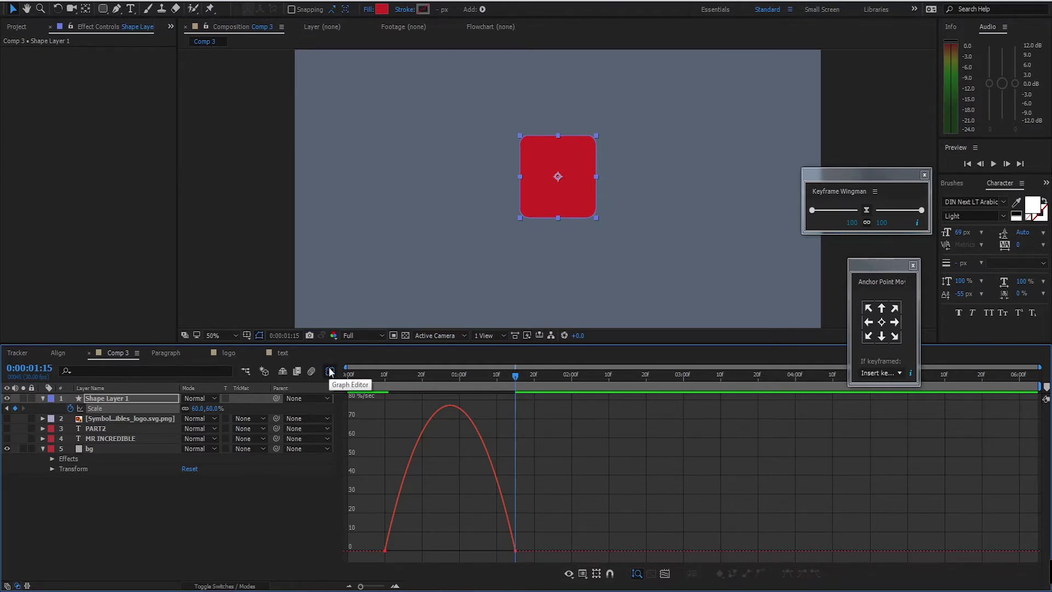
left_click_drag(535, 528, 457, 551)
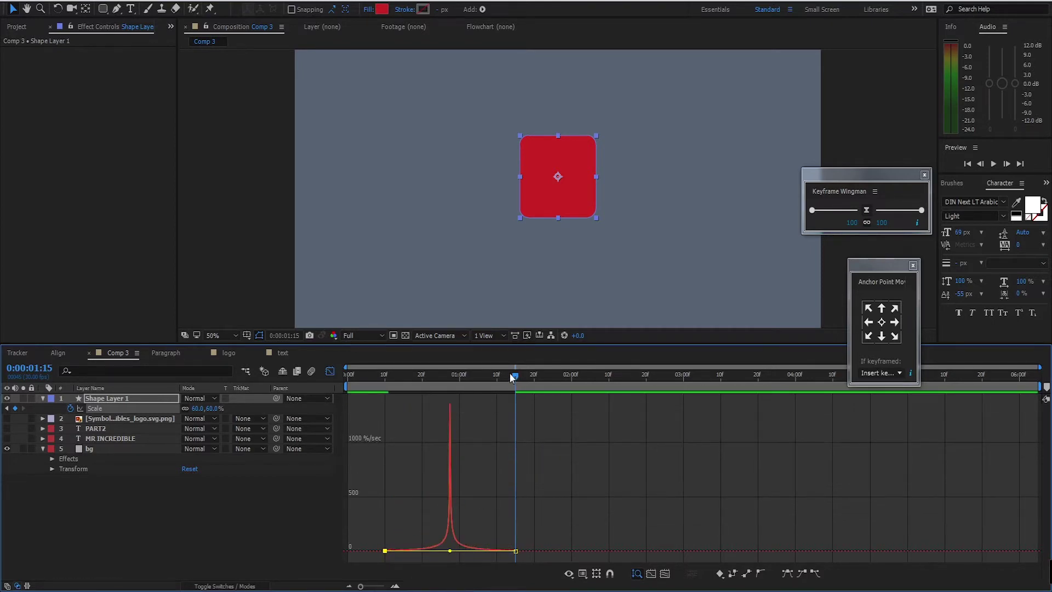
Step: Close the Graph Editor and preview the eased scale animation from the start of the composition
left_click_drag(511, 377, 362, 389)
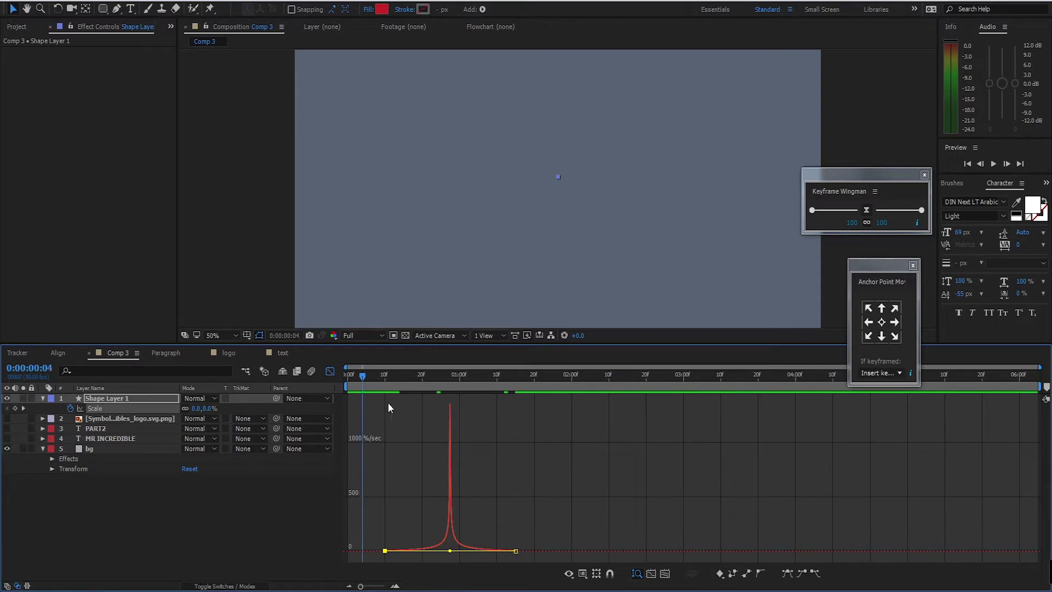
left_click(330, 372)
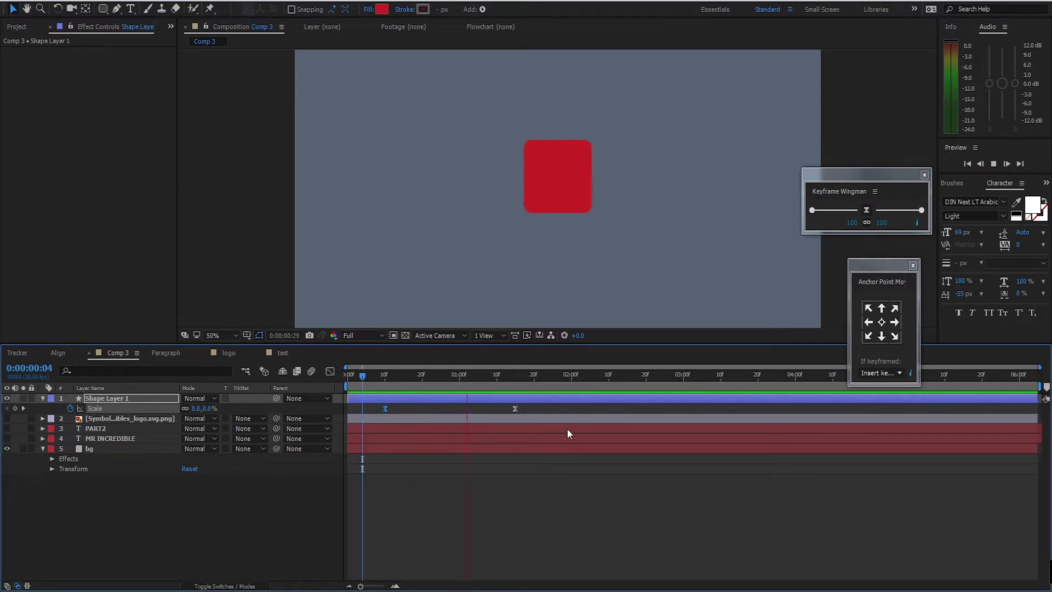
left_click(544, 376)
key("Home")
key("space")
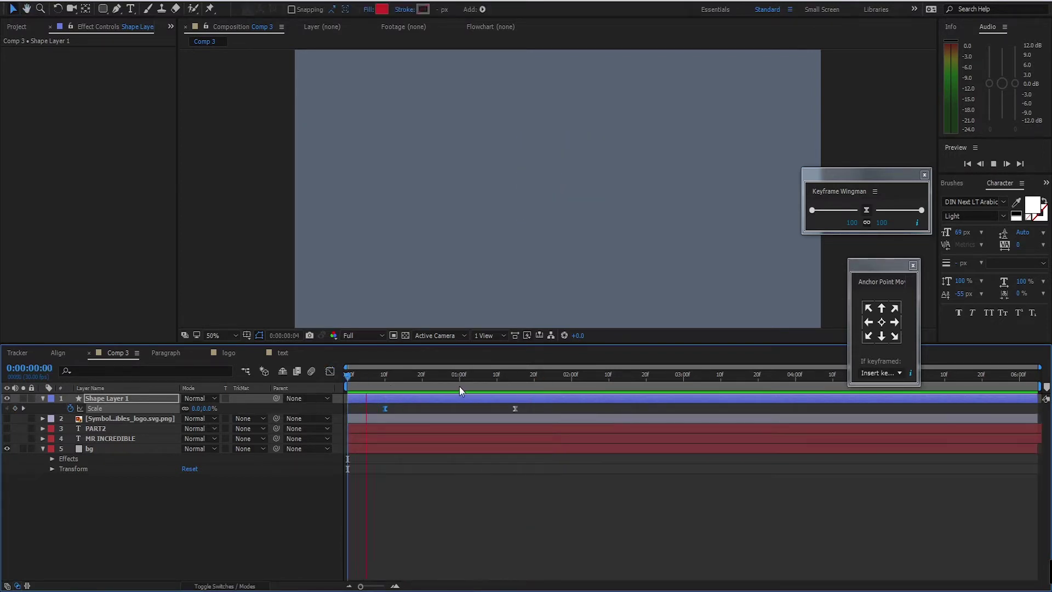
Step: Reveal Rotation alongside Scale on the shape layer and place a Rotation keyframe at 0:00:01:20
left_click(516, 375)
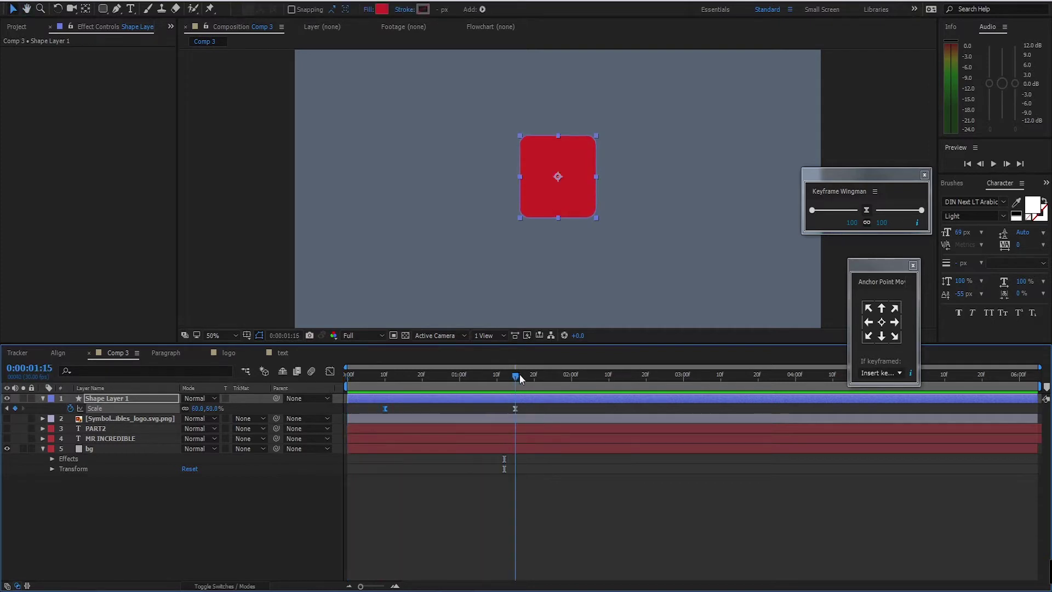
left_click(127, 398)
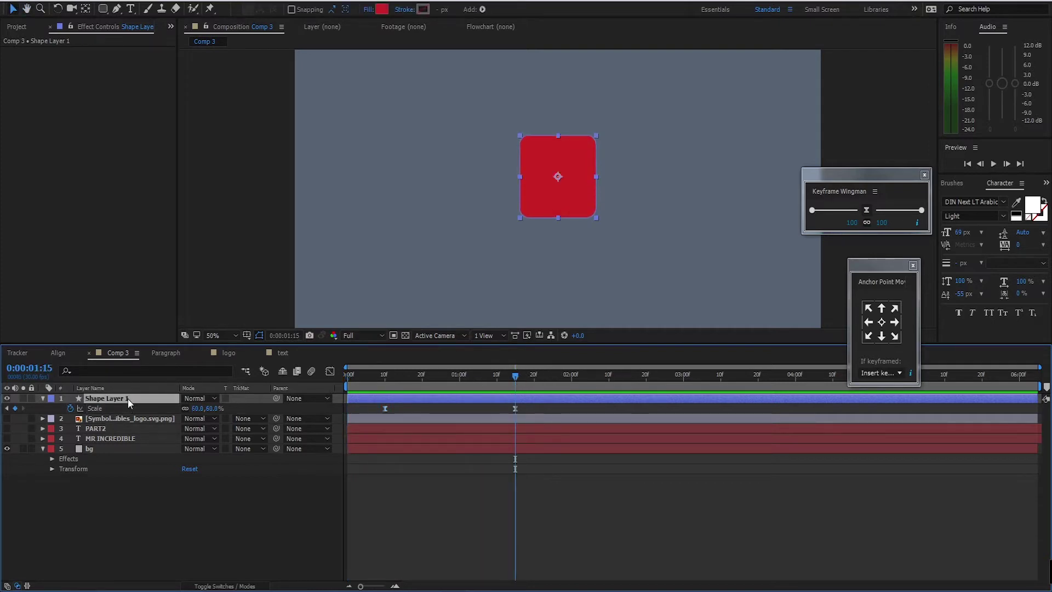
key("r")
key("s")
key("r")
key("shift+s")
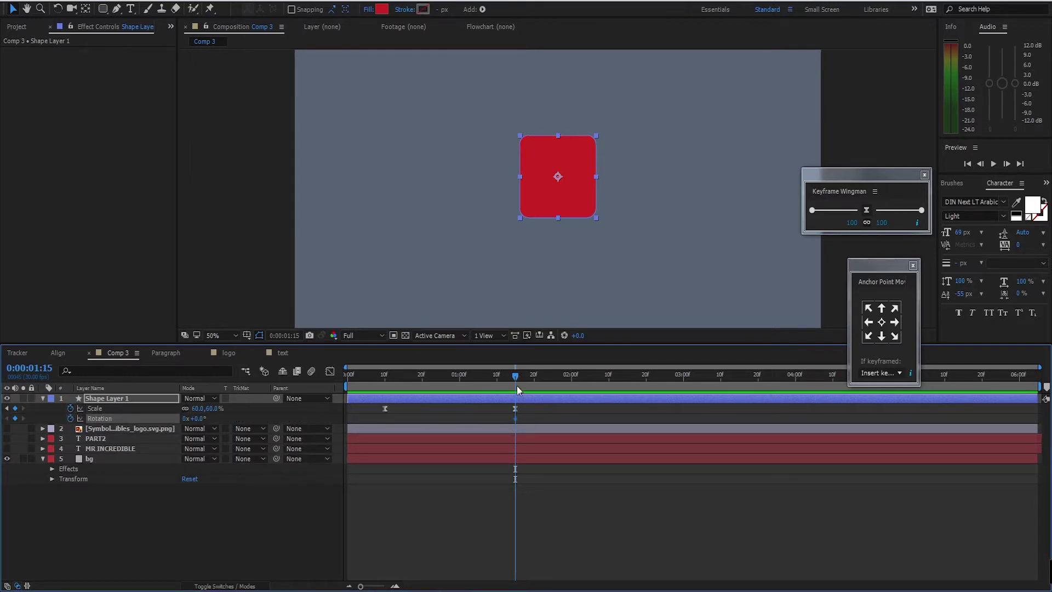
left_click_drag(517, 419, 534, 419)
left_click_drag(515, 380, 534, 378)
Step: Create a Rotation keyframe of -90° for the shape layer at 0:00:00:10
left_click_drag(535, 413, 387, 383)
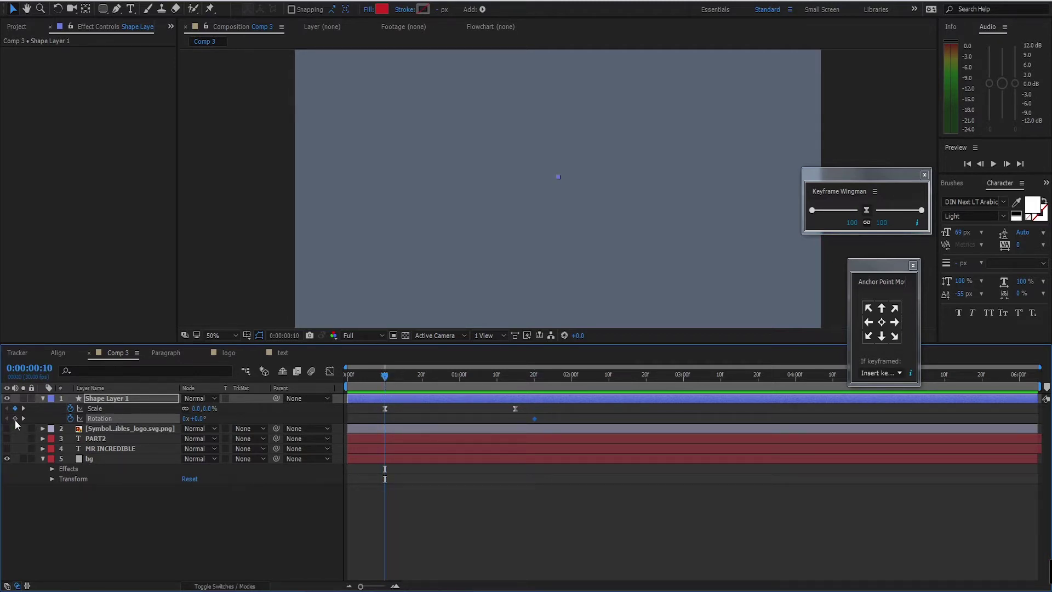
left_click(198, 418)
key("Return")
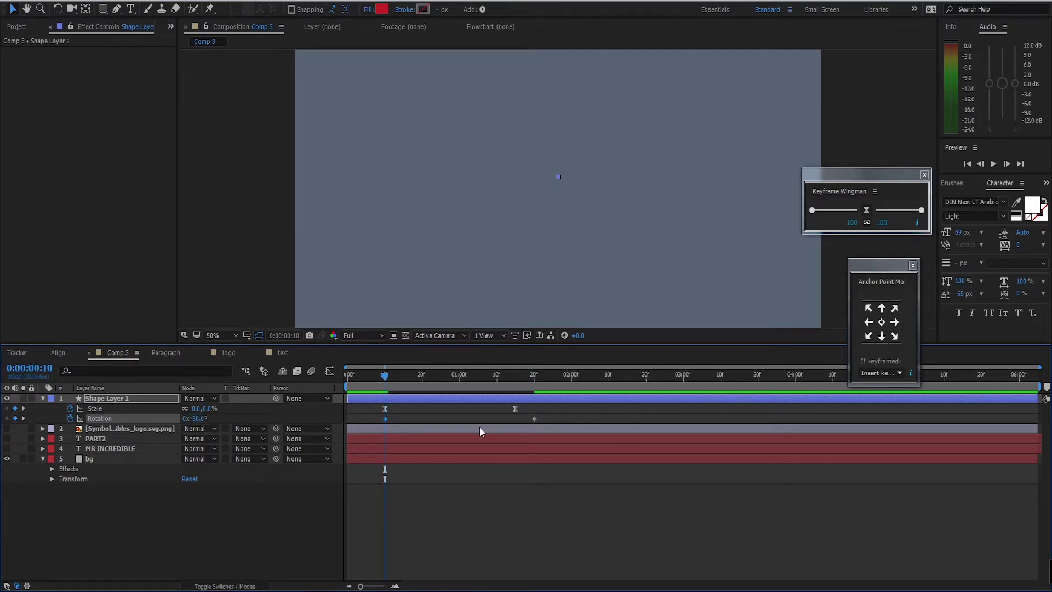
Step: Ease both Rotation keyframes with Keyframe Wingman at 100 influence on both sides and check their speed graph
left_click_drag(540, 422, 377, 423)
left_click_drag(831, 176, 839, 163)
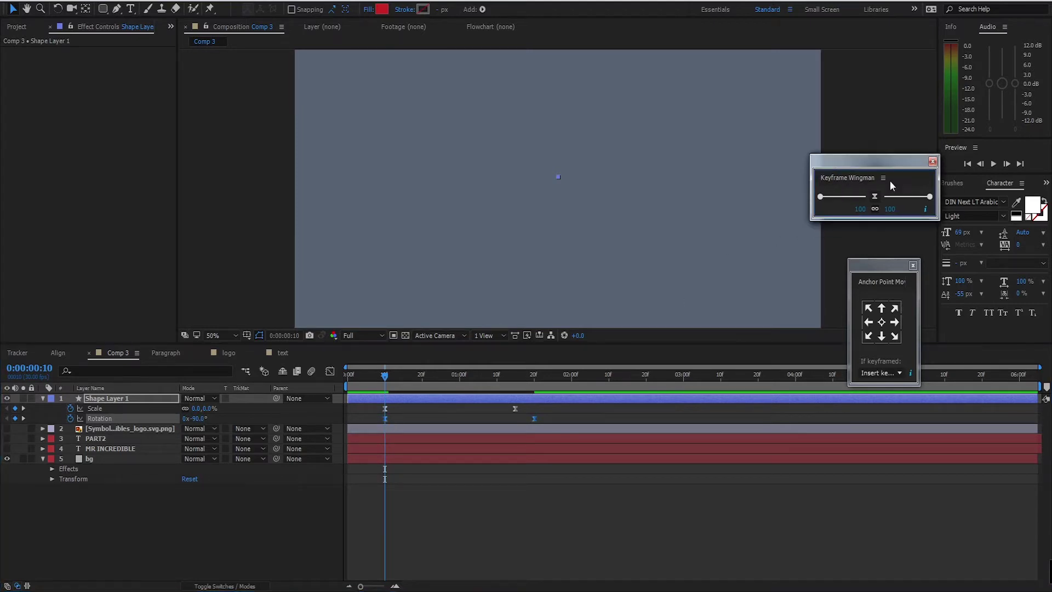
left_click(928, 200)
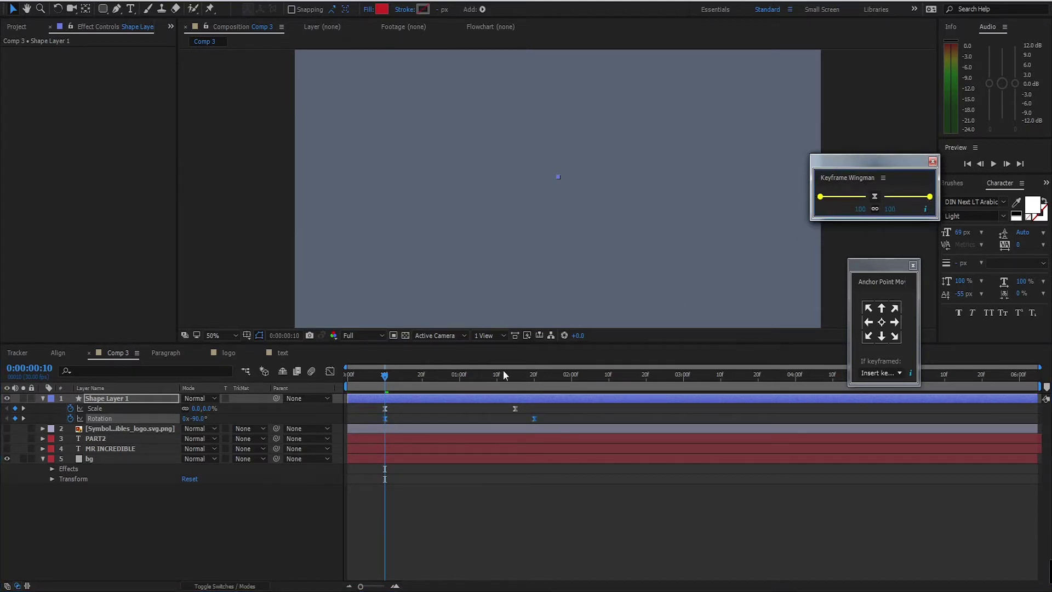
left_click(330, 371)
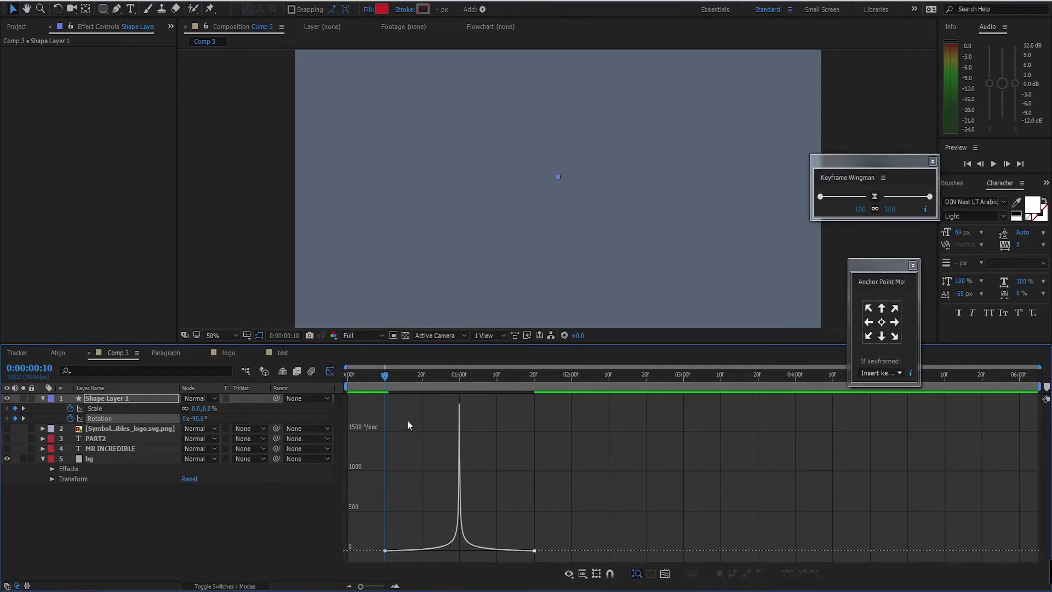
left_click(330, 371)
Step: Preview the combined scale and rotation animation from the start of the composition
left_click_drag(385, 377, 349, 377)
key("space")
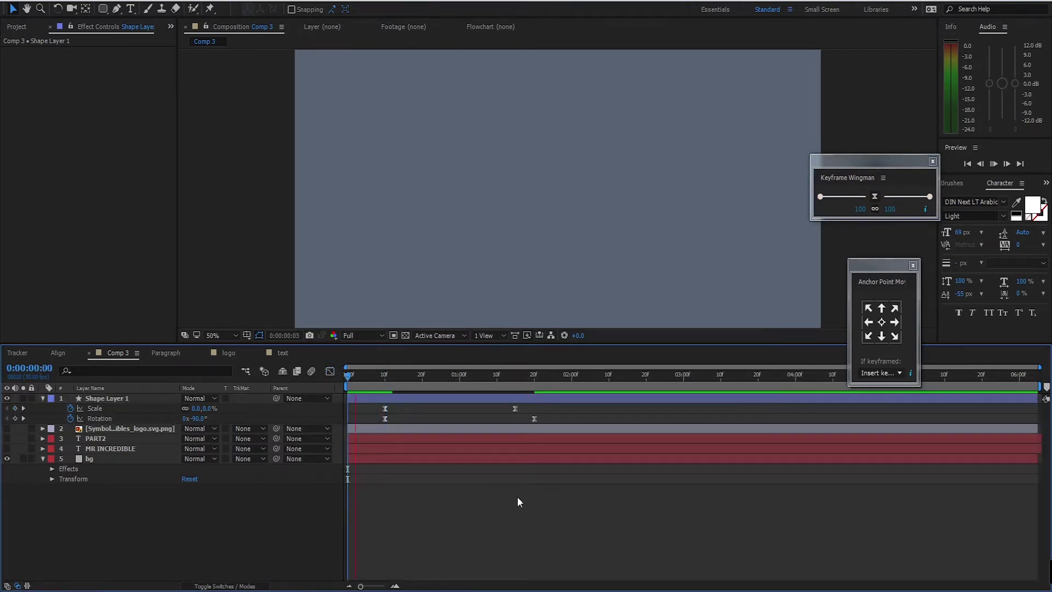
left_click_drag(538, 376, 534, 424)
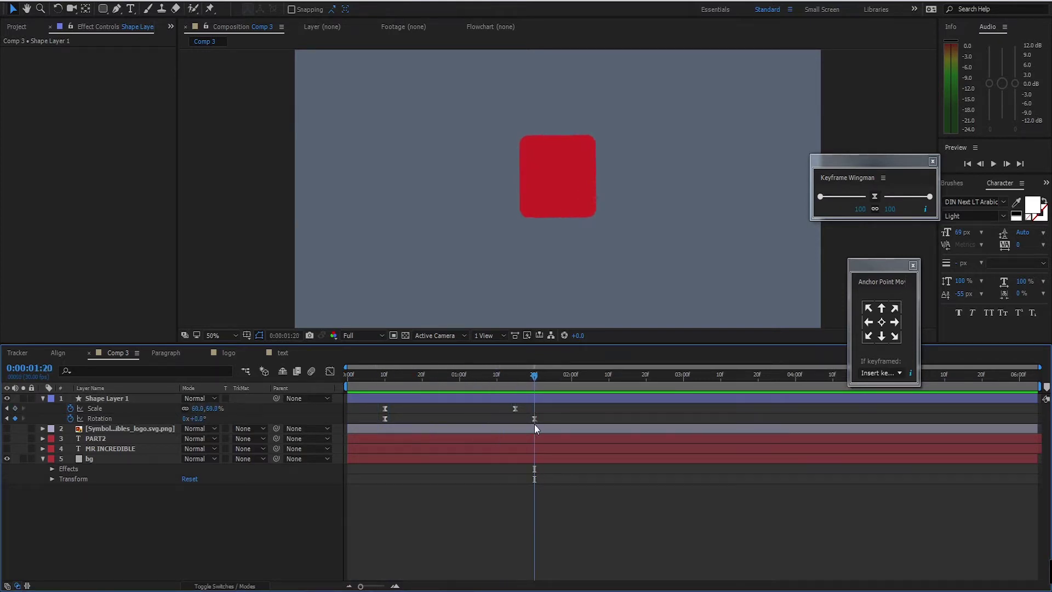
Step: Set the shape layer's Rotation keyframe at 0:00:00:10 to 90°
left_click(534, 419)
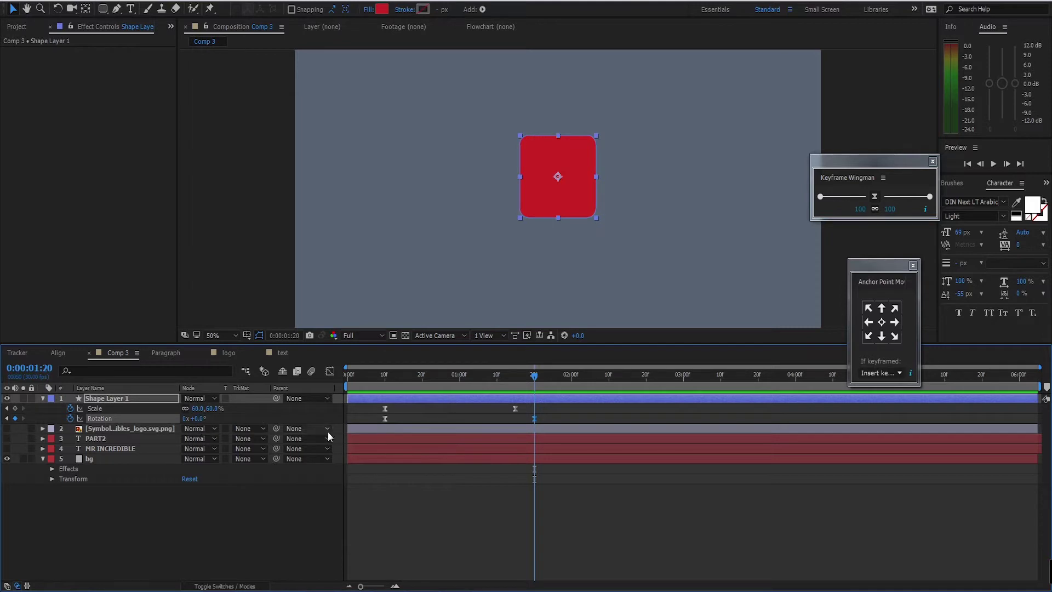
left_click_drag(535, 378, 383, 385)
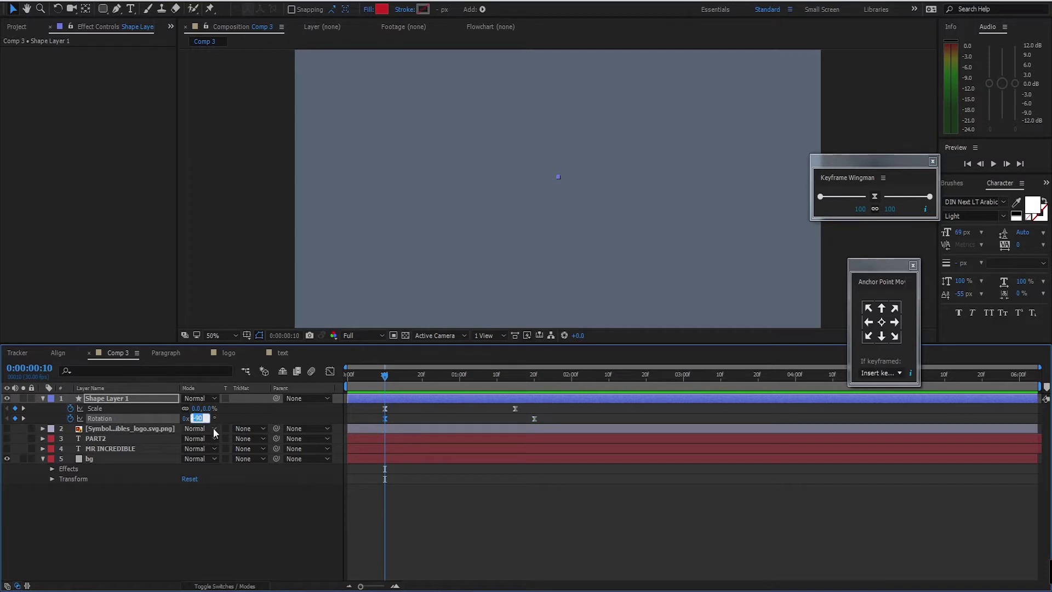
type("90")
key("Return")
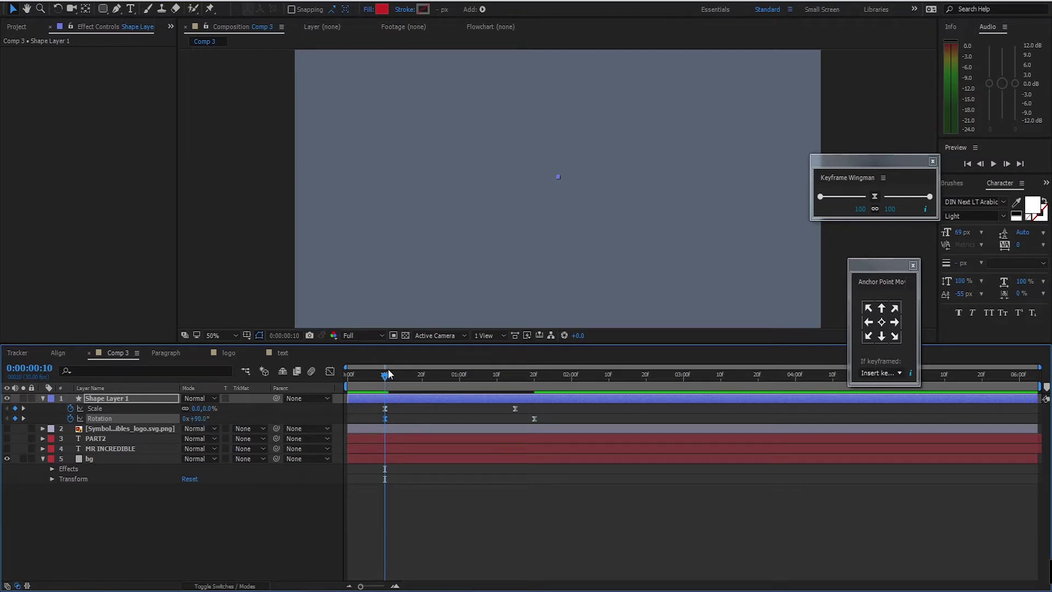
Step: Preview the square's reversed rotation together with its scale-up several times from the start of the composition
left_click_drag(387, 375, 353, 384)
key("space")
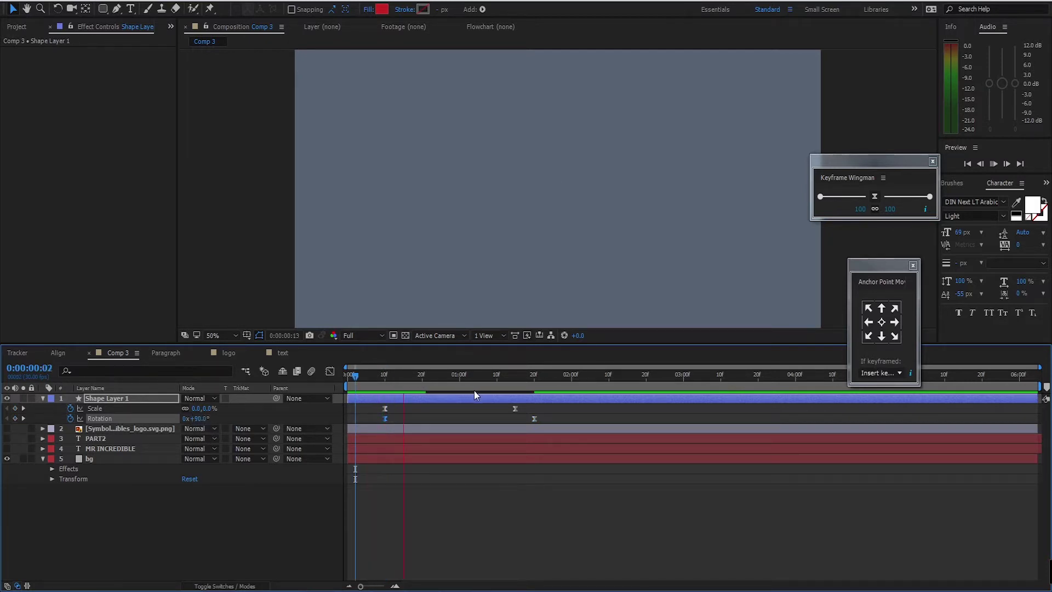
key("space")
left_click_drag(526, 380, 357, 400)
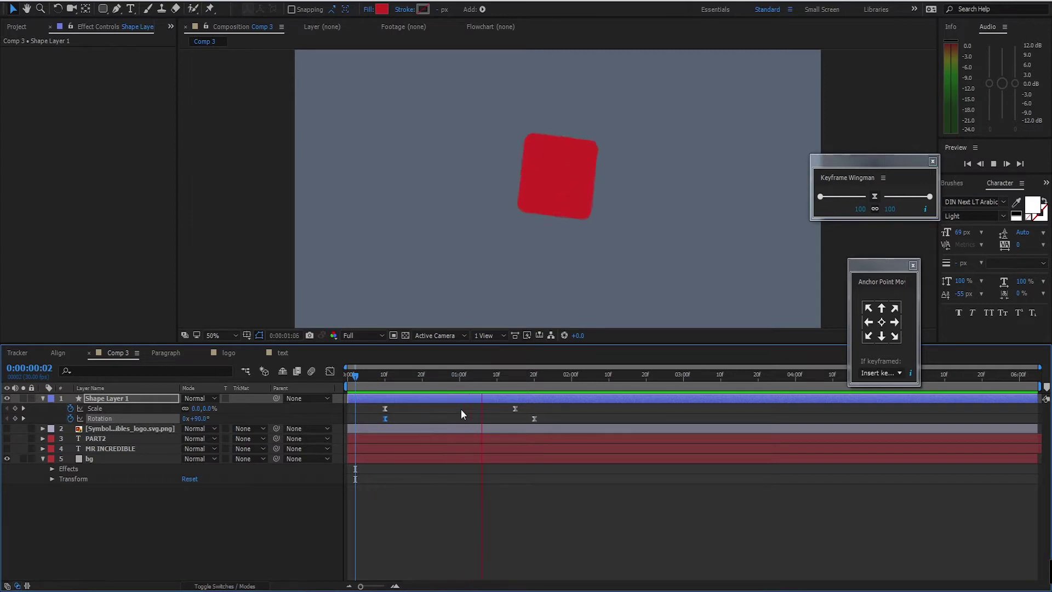
key("space")
left_click_drag(529, 379, 287, 395)
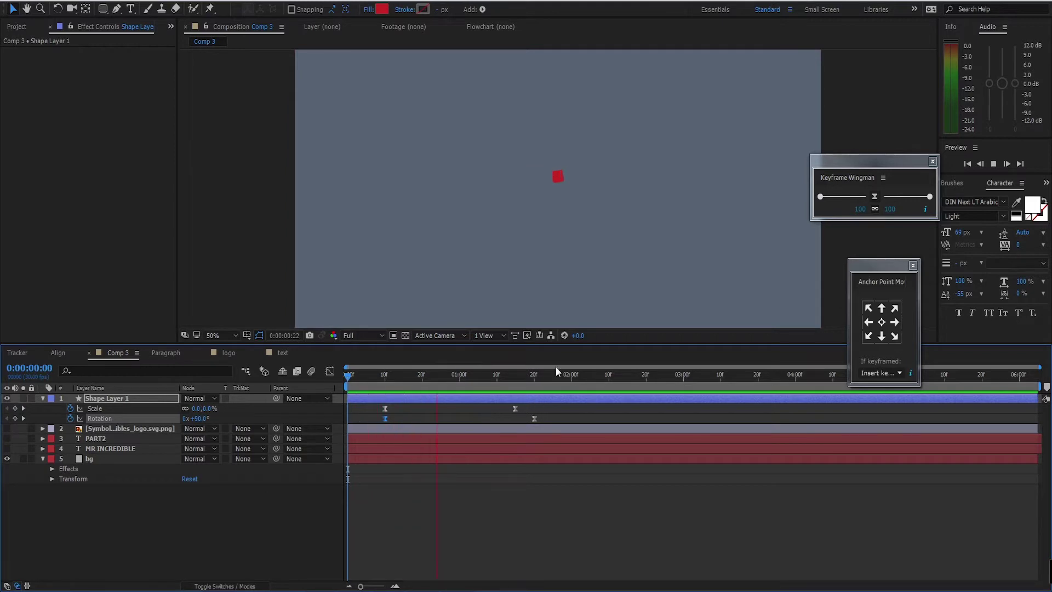
key("space")
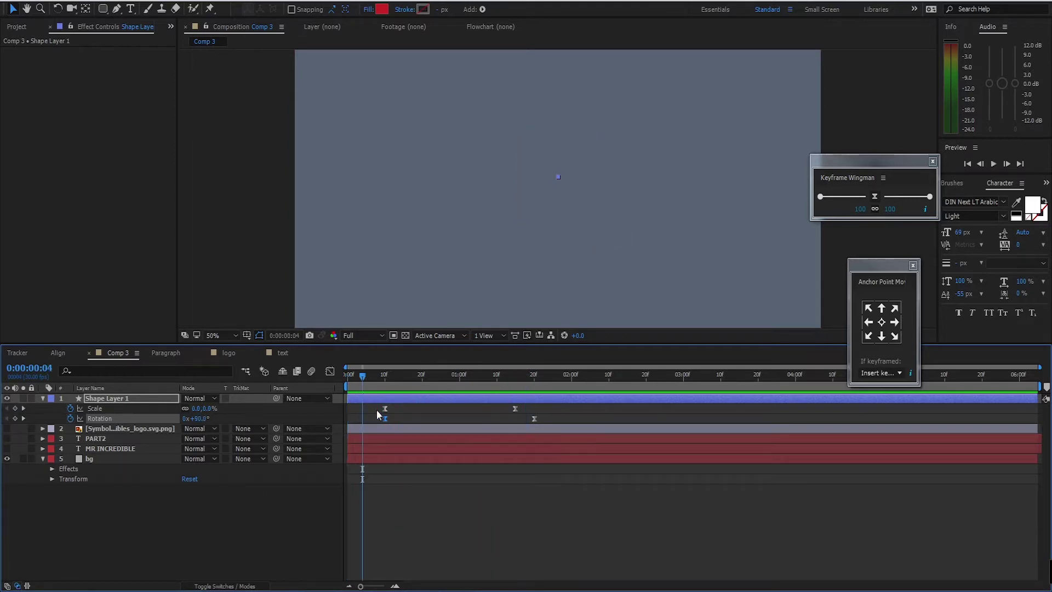
Step: Move the first Rotation keyframe a few frames ahead of the first Scale keyframe, preview it, and return to 0:00:01:20
left_click_drag(387, 420, 376, 423)
key("space")
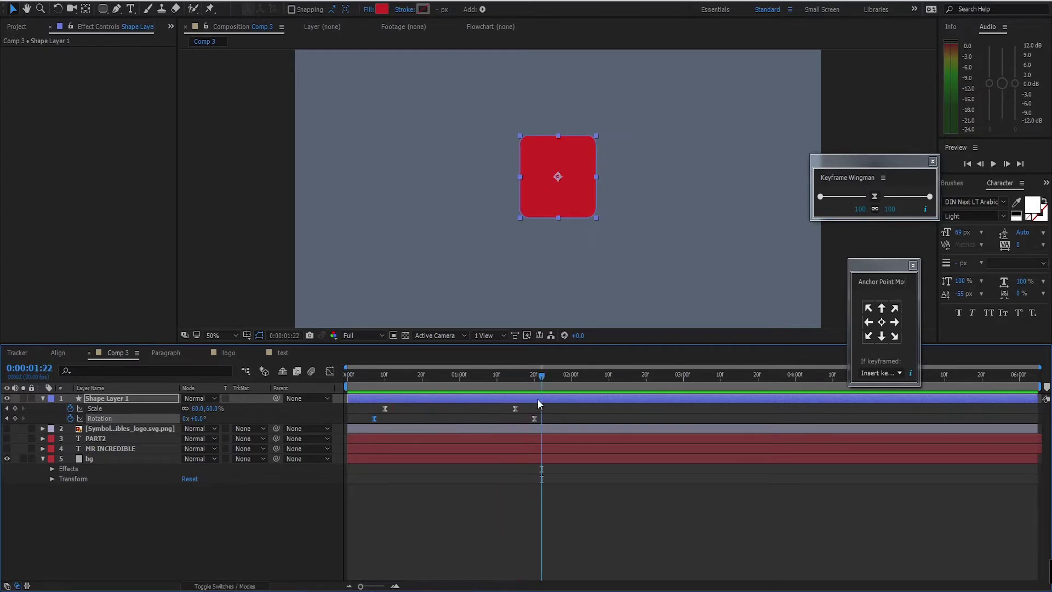
left_click(511, 384)
left_click_drag(511, 383, 534, 385)
left_click(432, 416)
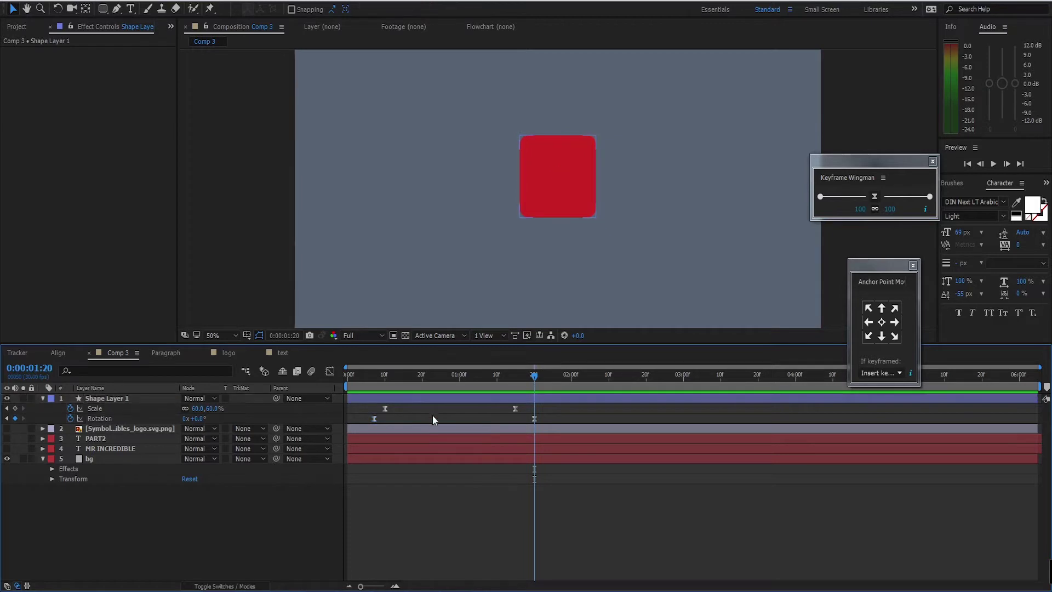
Step: Make the Incredibles logo image layer visible in Comp 3
left_click(432, 401)
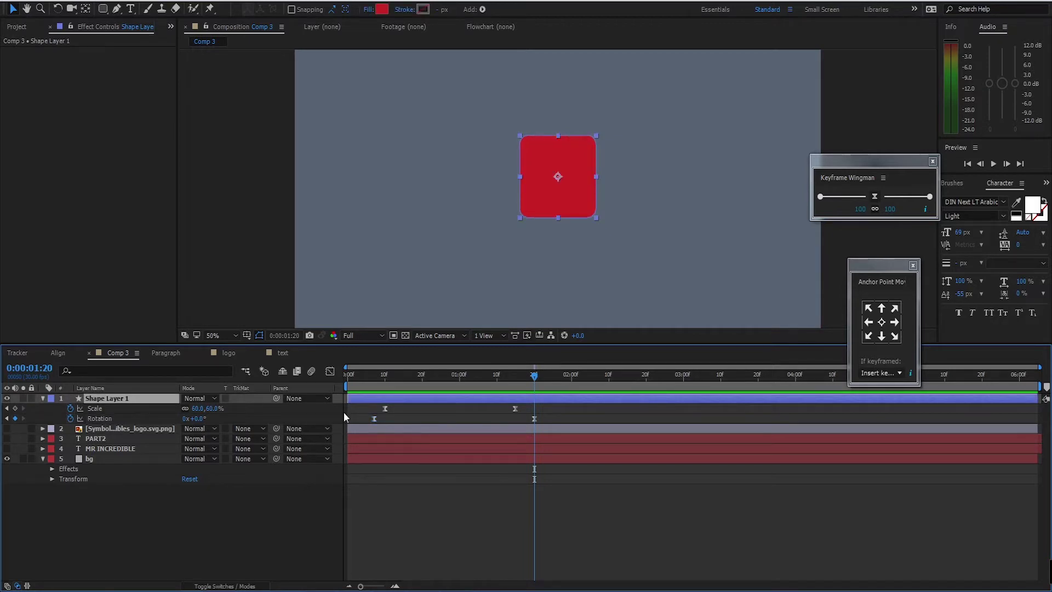
left_click(132, 429)
left_click(7, 428)
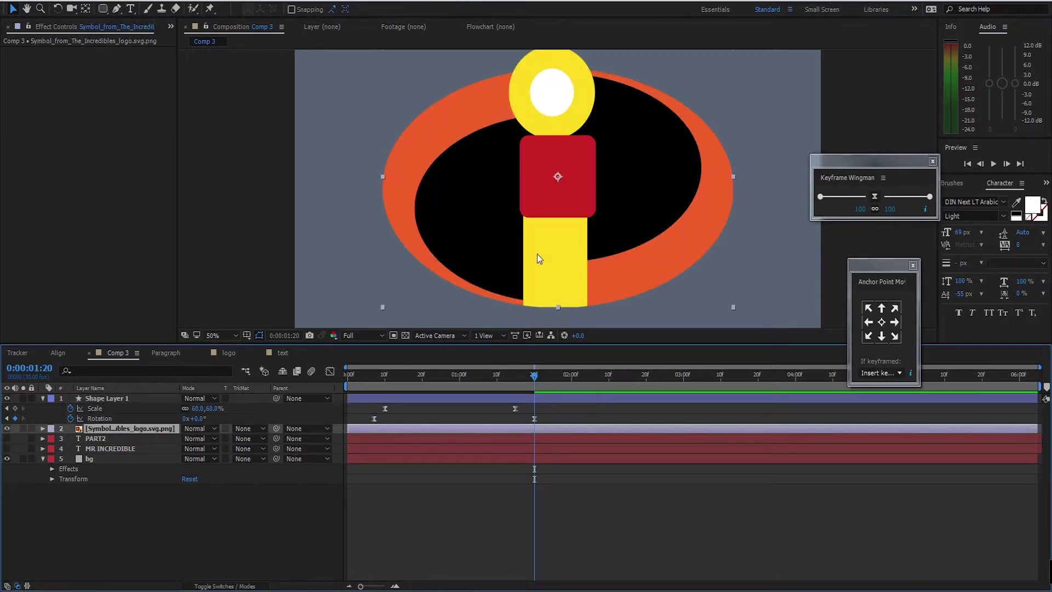
left_click(158, 524)
Step: Pre-compose the Incredibles logo image layer as "logo", leaving all attributes in Comp 3
left_click(136, 431)
scroll(576, 203, "down", 1)
scroll(577, 203, "up", 1)
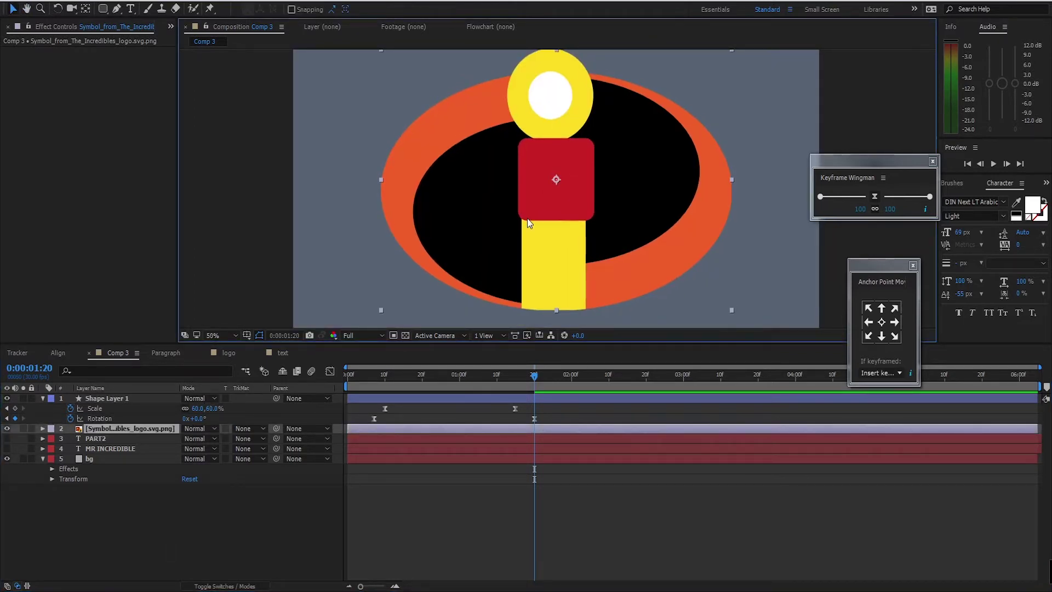
key("ctrl+shift+c")
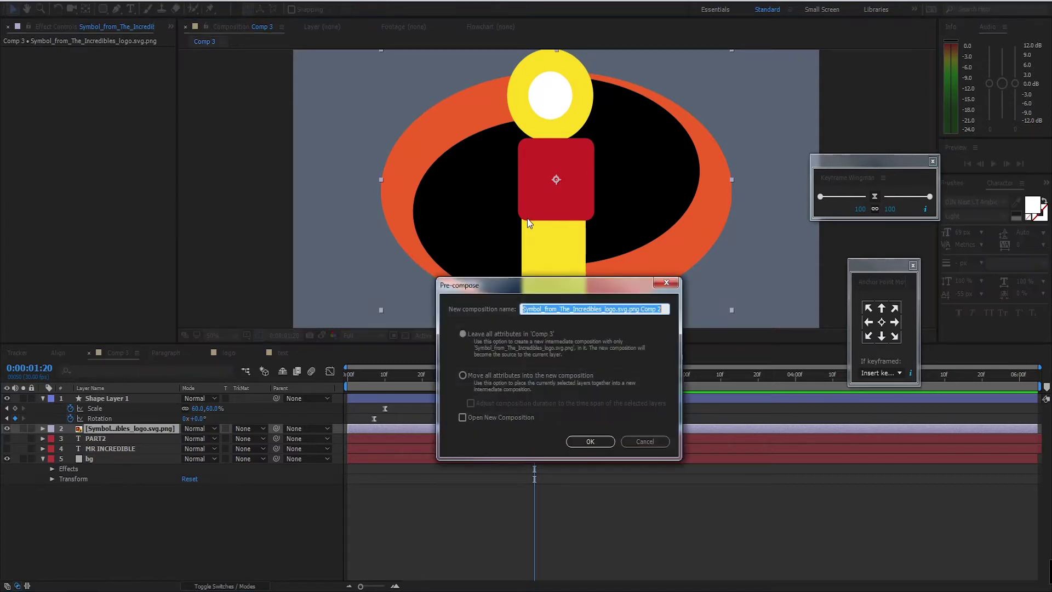
key("BackSpace")
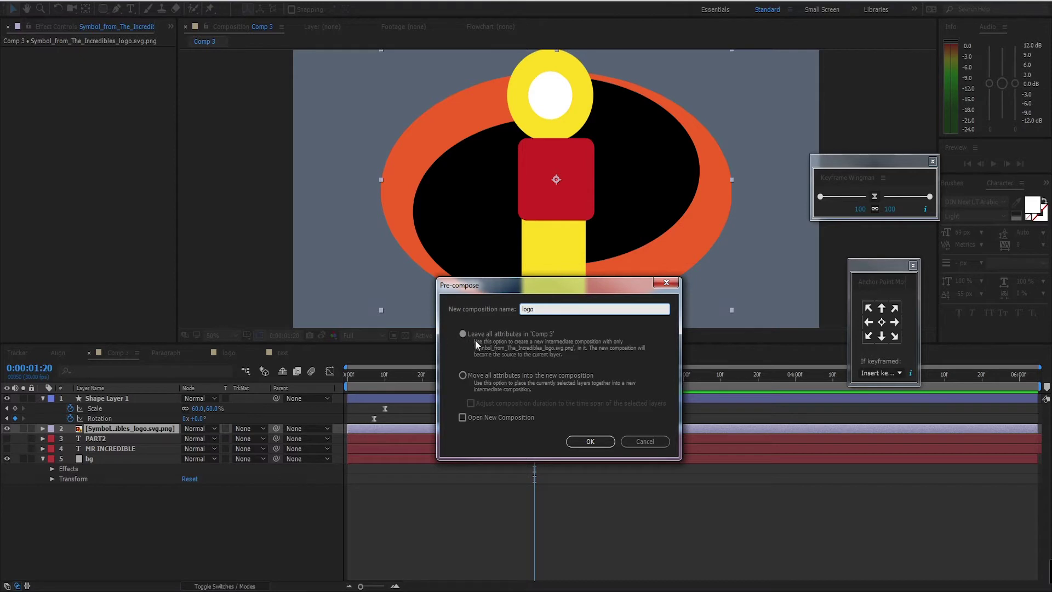
left_click(590, 441)
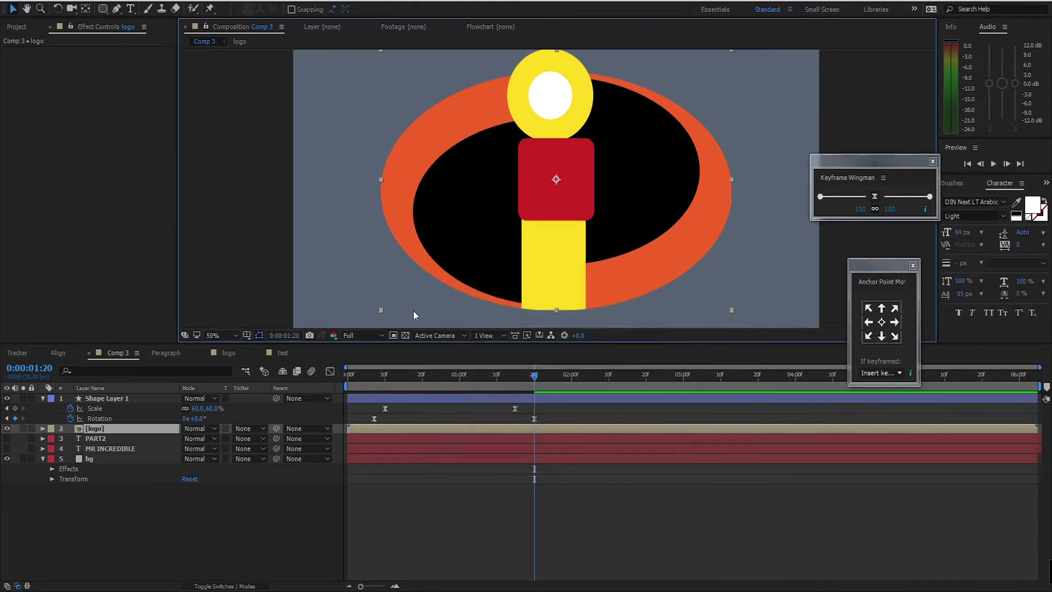
Step: Open the logo precomp and scale its image layer down to 41%
double_click(127, 428)
left_click(135, 398)
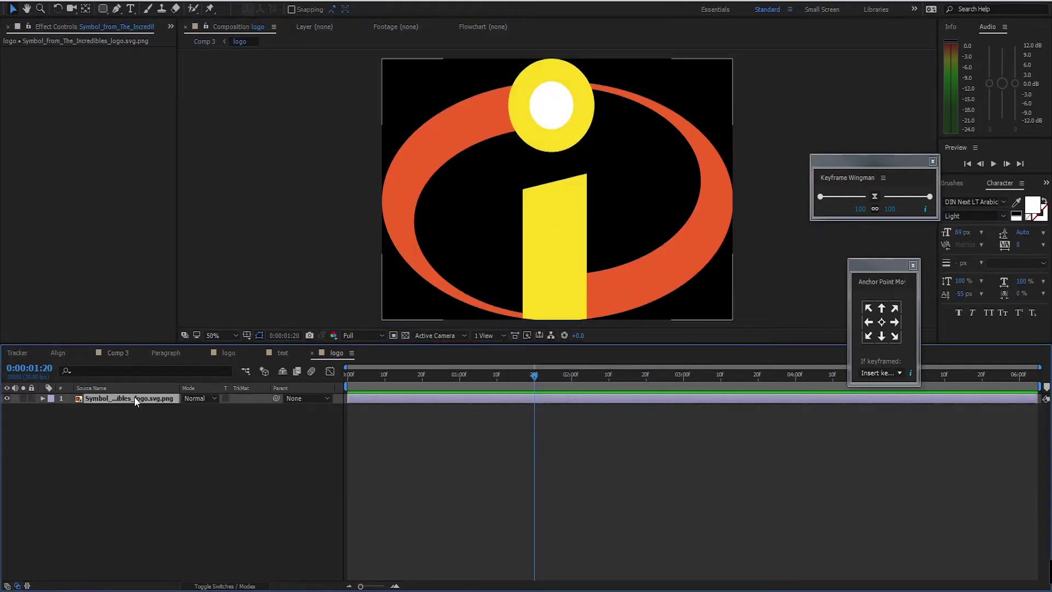
key("s")
left_click_drag(199, 409, 169, 416)
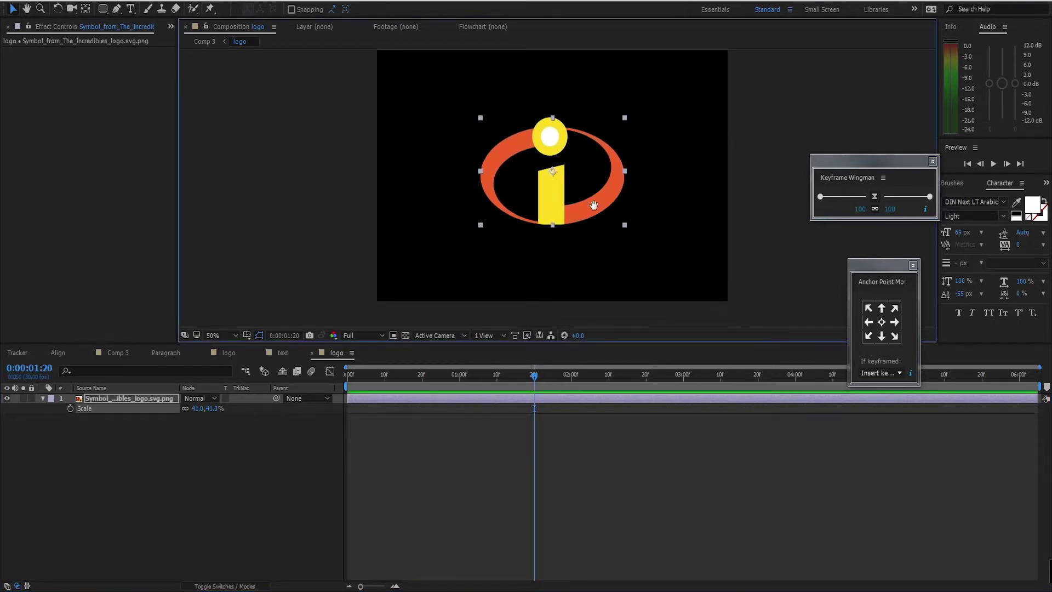
left_click_drag(594, 205, 570, 193)
left_click(134, 449)
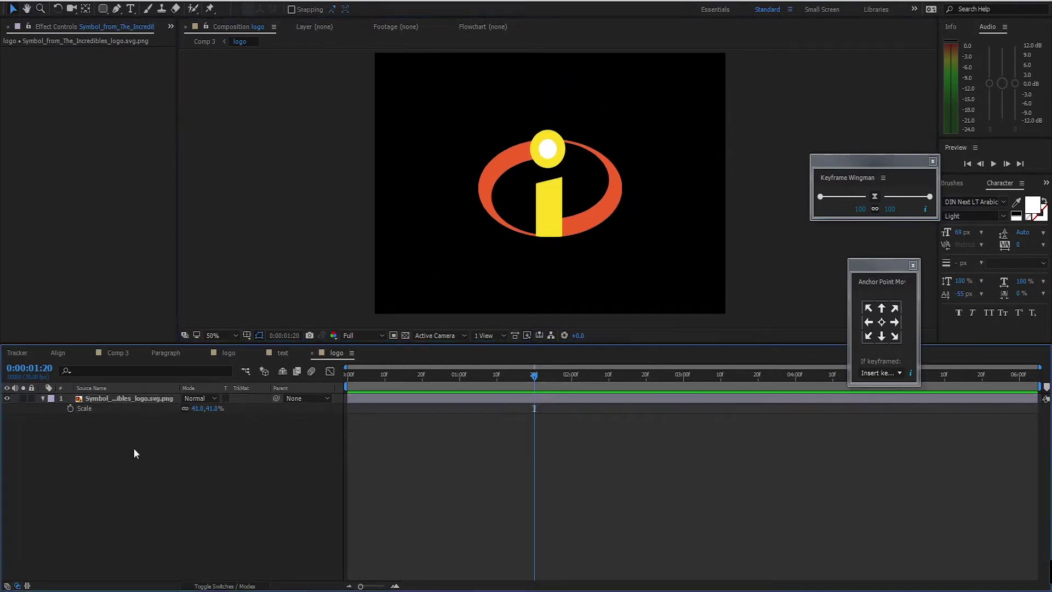
Step: Pre-compose the scaled logo image as "logo main", leaving all attributes in the logo composition
left_click(131, 399)
key("ctrl+shift+c")
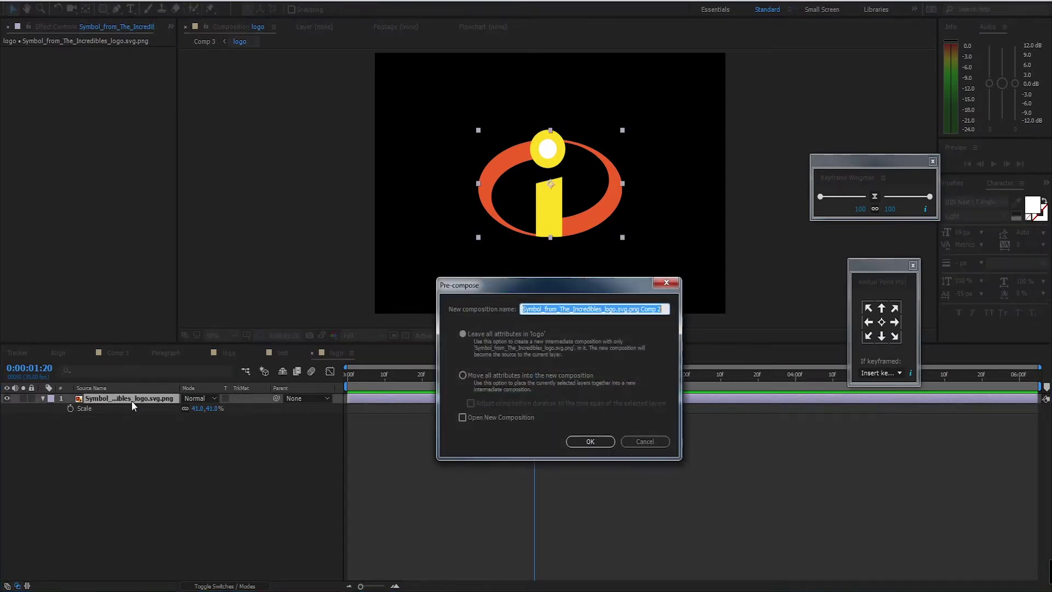
key("BackSpace")
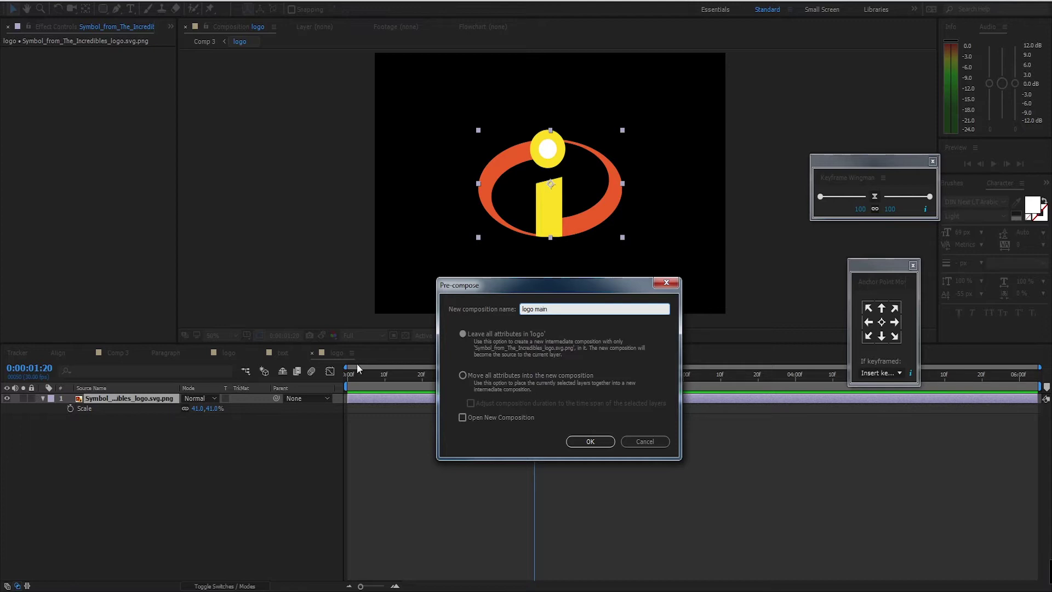
left_click_drag(537, 277, 672, 268)
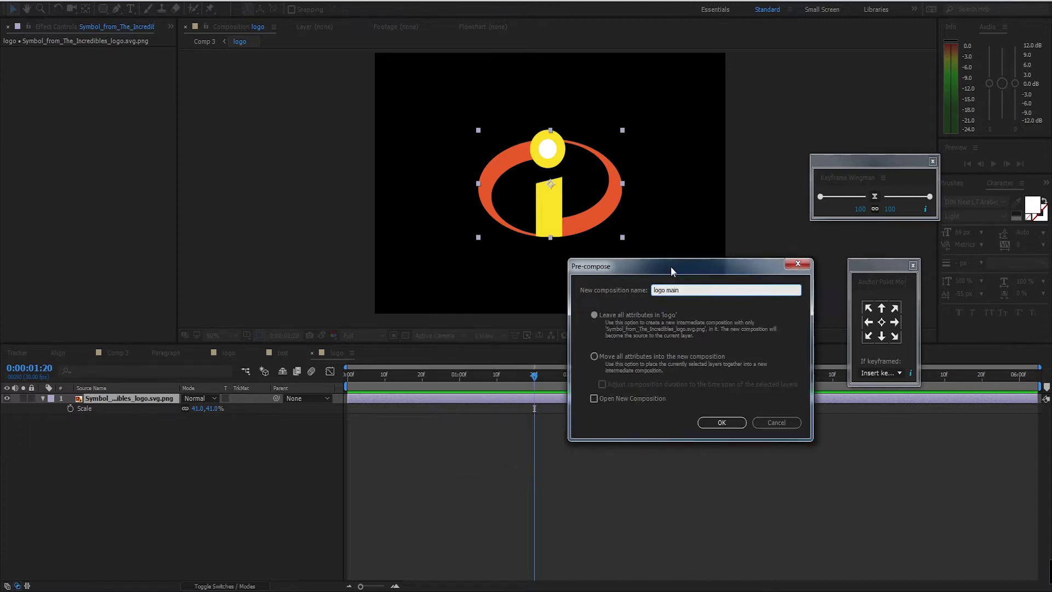
left_click(728, 420)
left_click(146, 433)
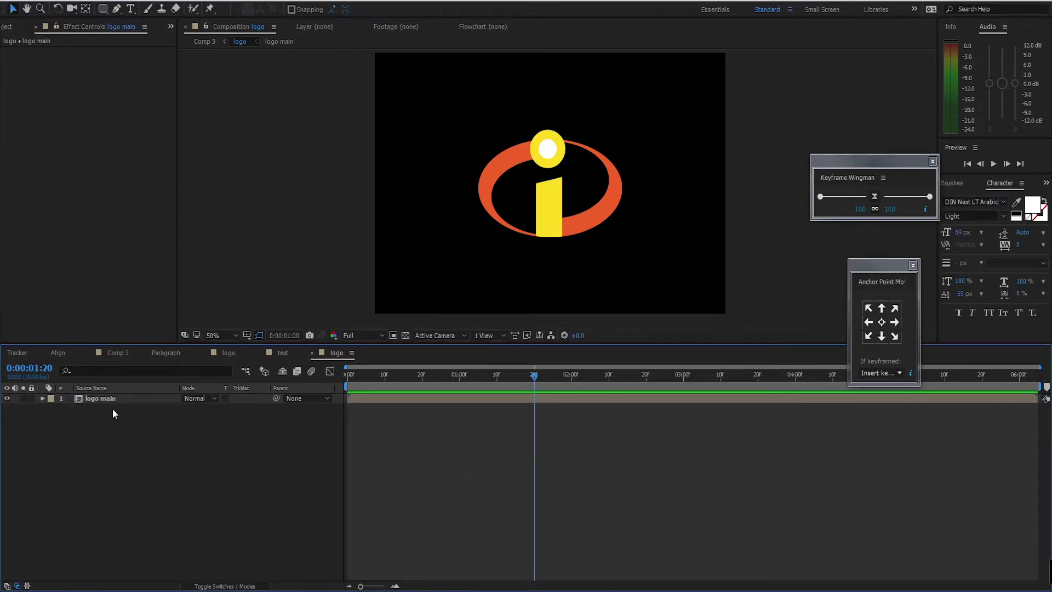
Step: Enable Position keyframing on the logo main layer and place its first keyframe at 0:00:00:10
key("Home")
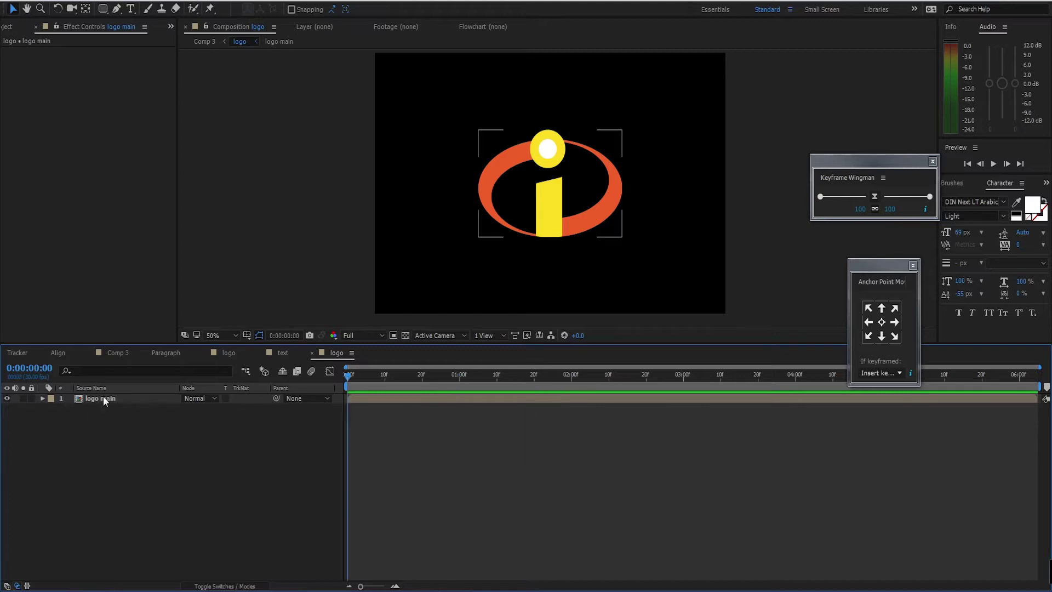
left_click(106, 398)
key("p")
left_click(68, 409)
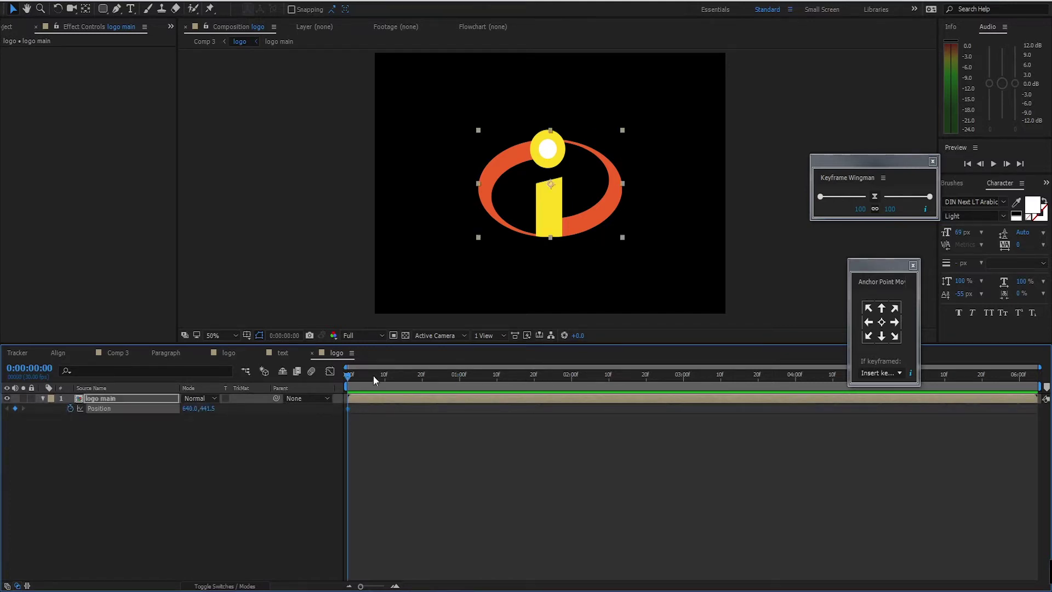
left_click_drag(345, 377, 384, 409)
key("Home")
key("k")
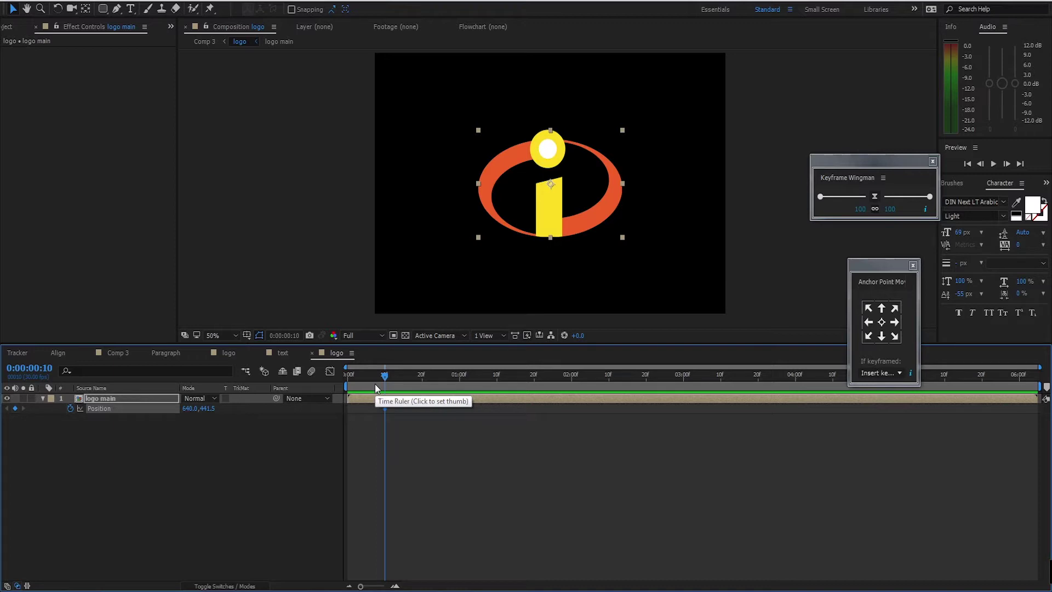
Step: Add a Position keyframe for logo main at 0:00:01:20, and set the 0:00:00:10 keyframe to 640.0, 1117.5, below the frame
left_click_drag(375, 385, 317, 383)
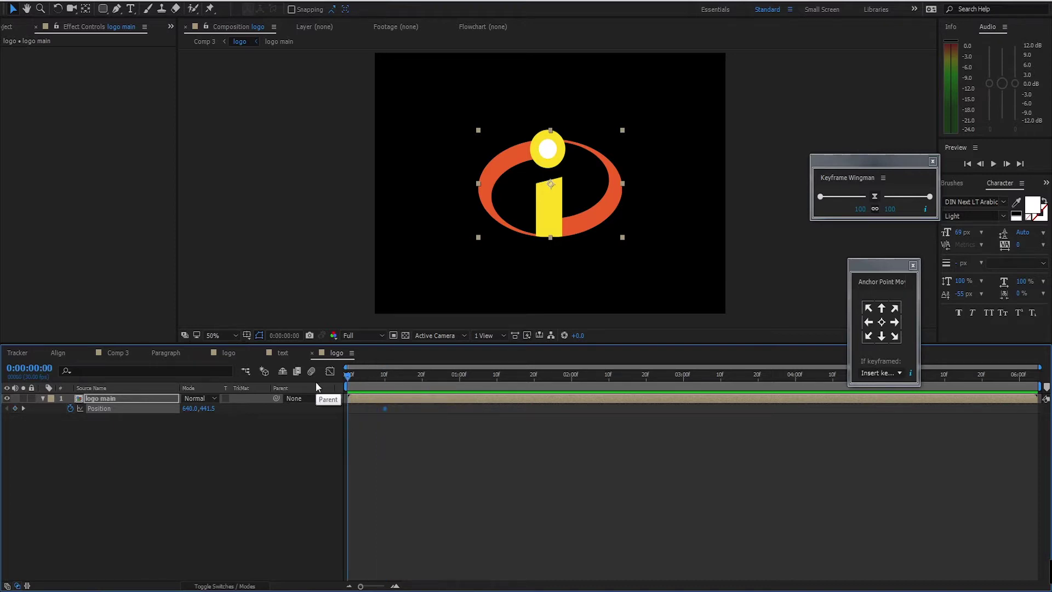
key("k")
left_click_drag(393, 370, 534, 417)
left_click(15, 408)
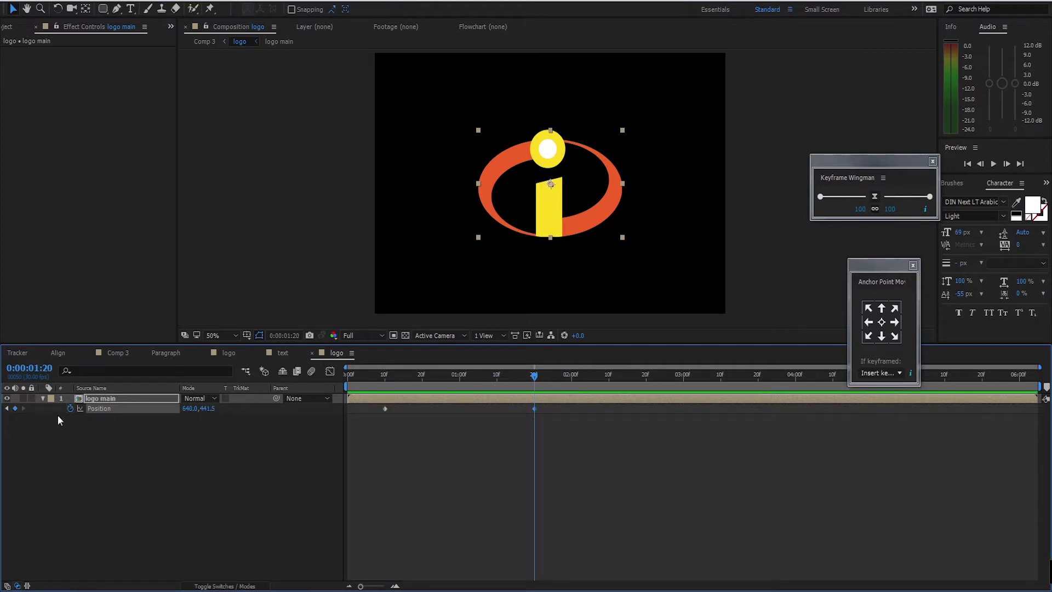
left_click(7, 408)
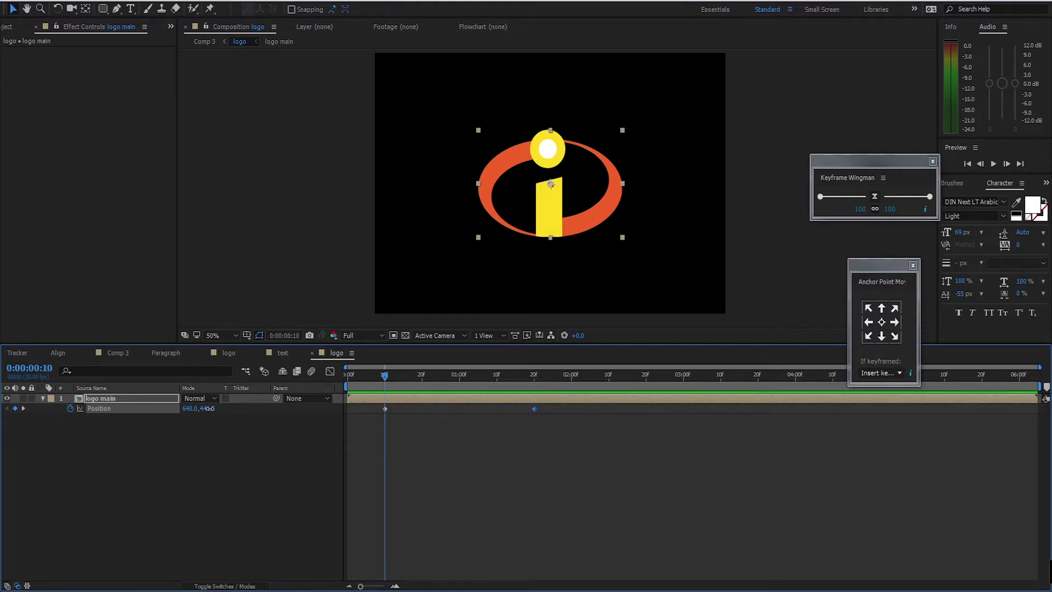
left_click_drag(207, 408, 369, 422)
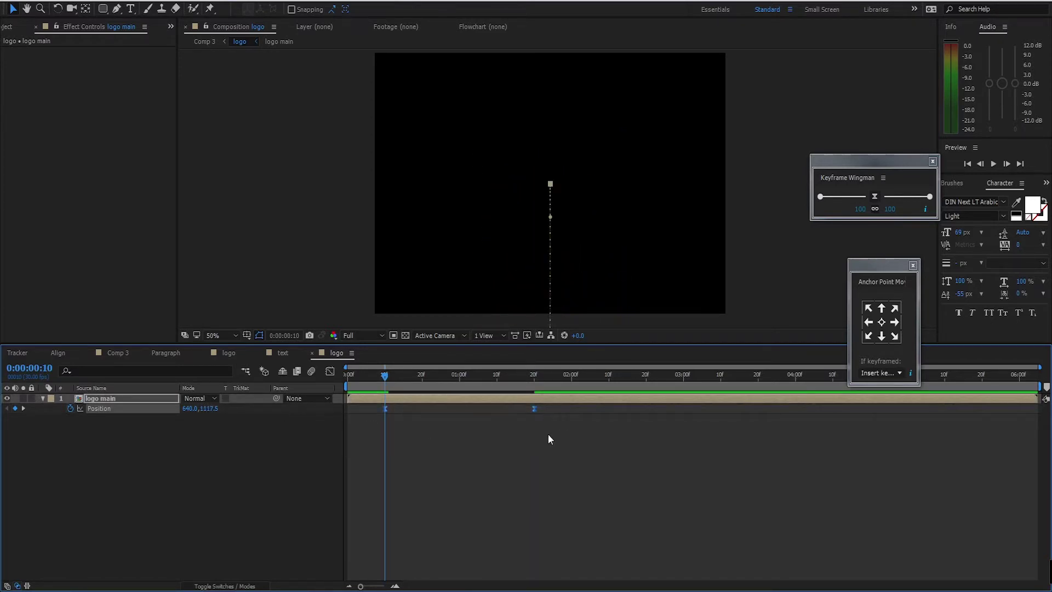
Step: Ease both logo main Position keyframes with Keyframe Wingman at 100 influence on both sides
left_click_drag(932, 199, 910, 199)
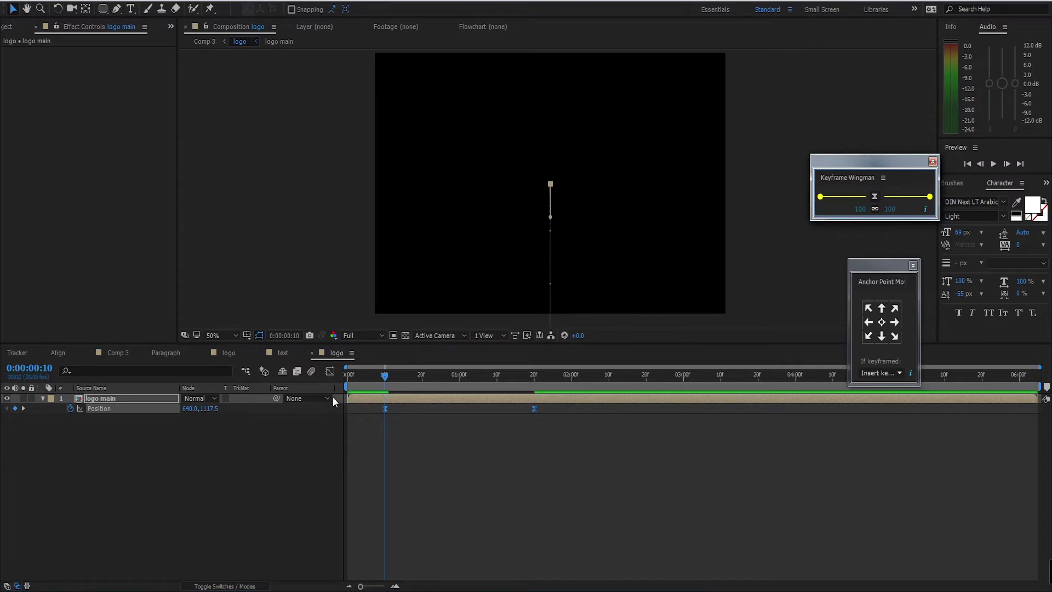
left_click(329, 372)
left_click(325, 369)
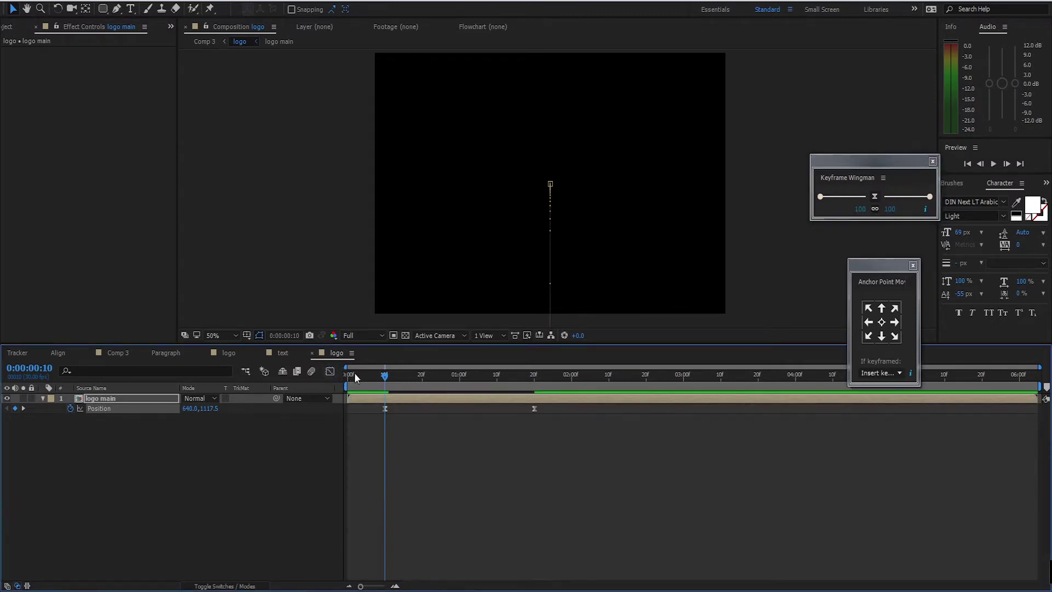
Step: Preview the logo's upward move in its precomp and in Comp 3 with the red square
key("space")
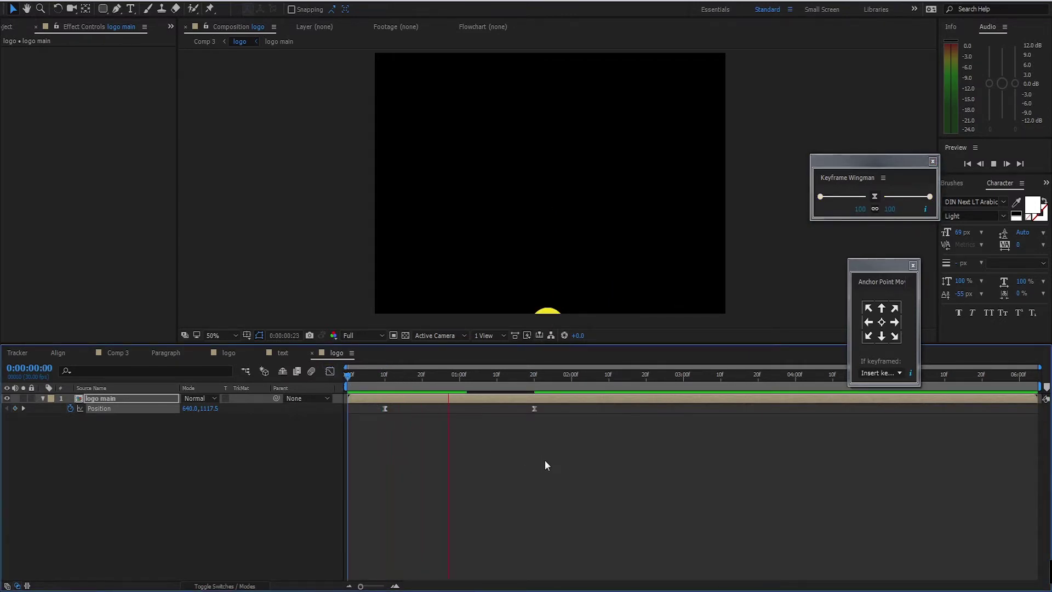
left_click_drag(553, 374, 526, 386)
left_click(124, 353)
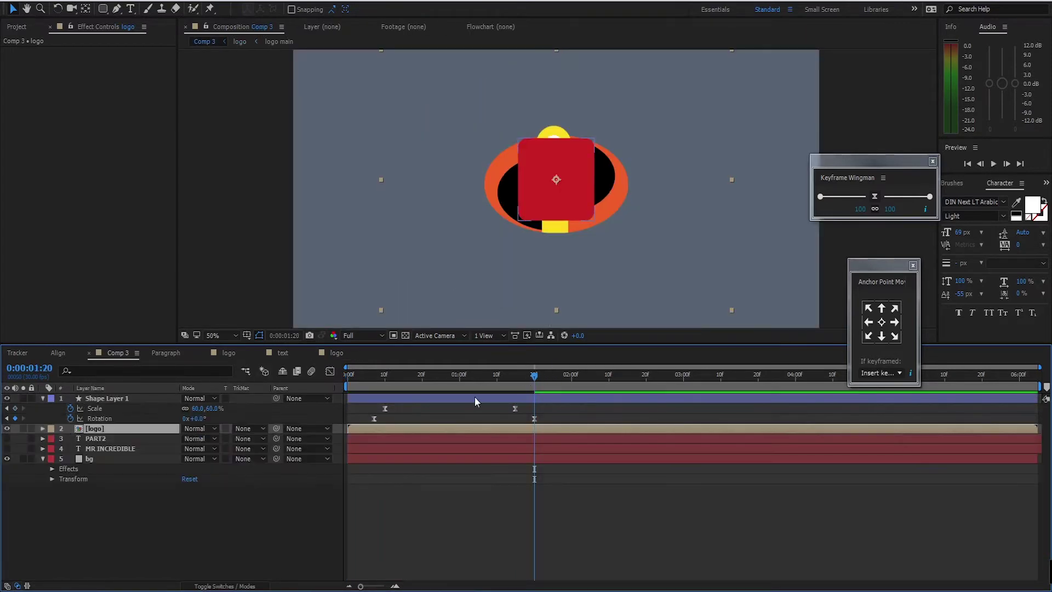
key("space")
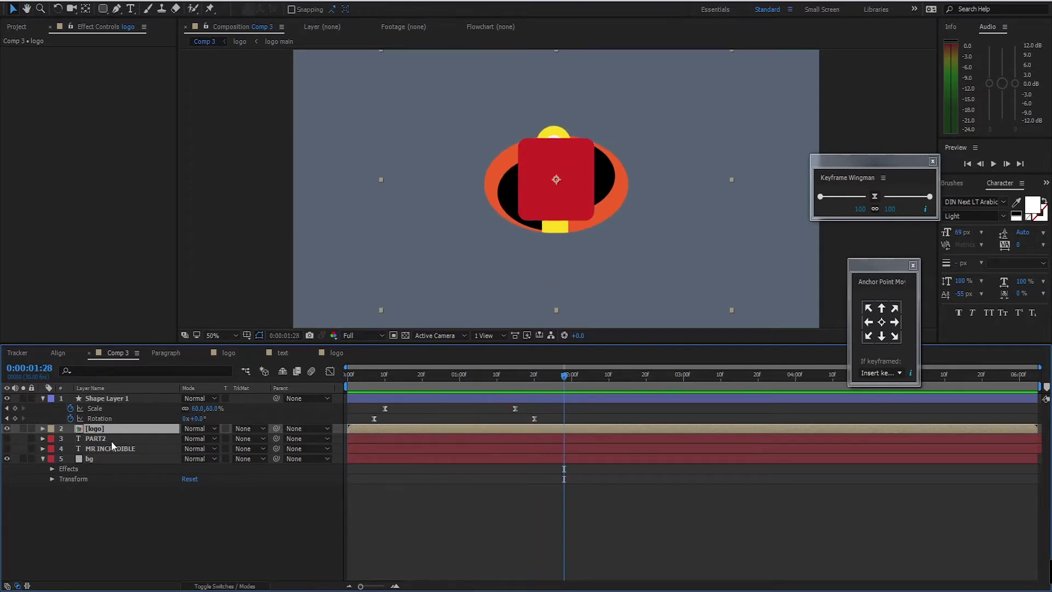
Step: Scale the logo precomp down to 43% and move it above Shape Layer 1 in the layer order
key("s")
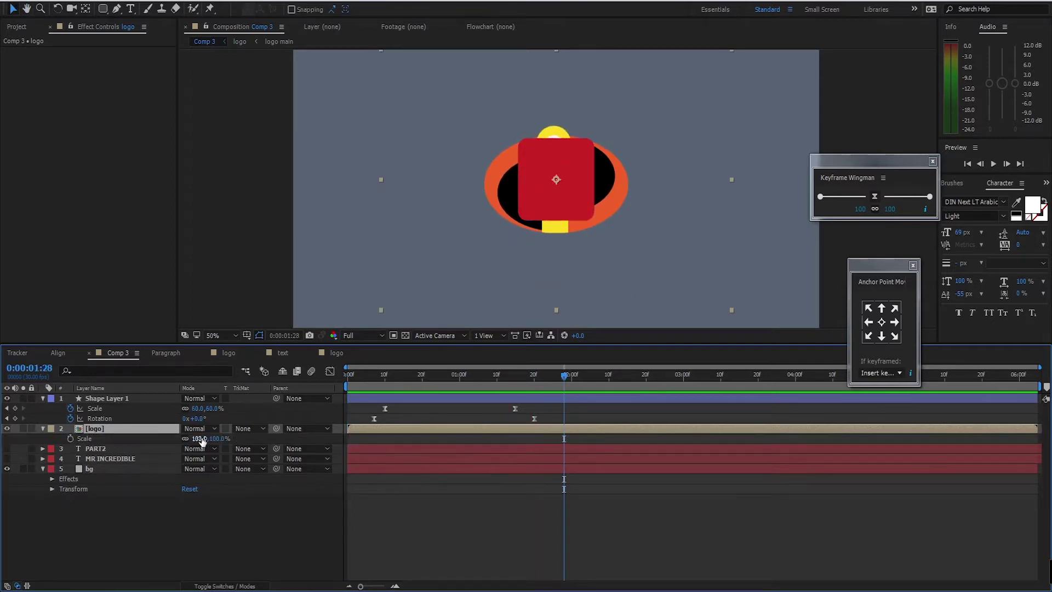
left_click_drag(198, 438, 167, 439)
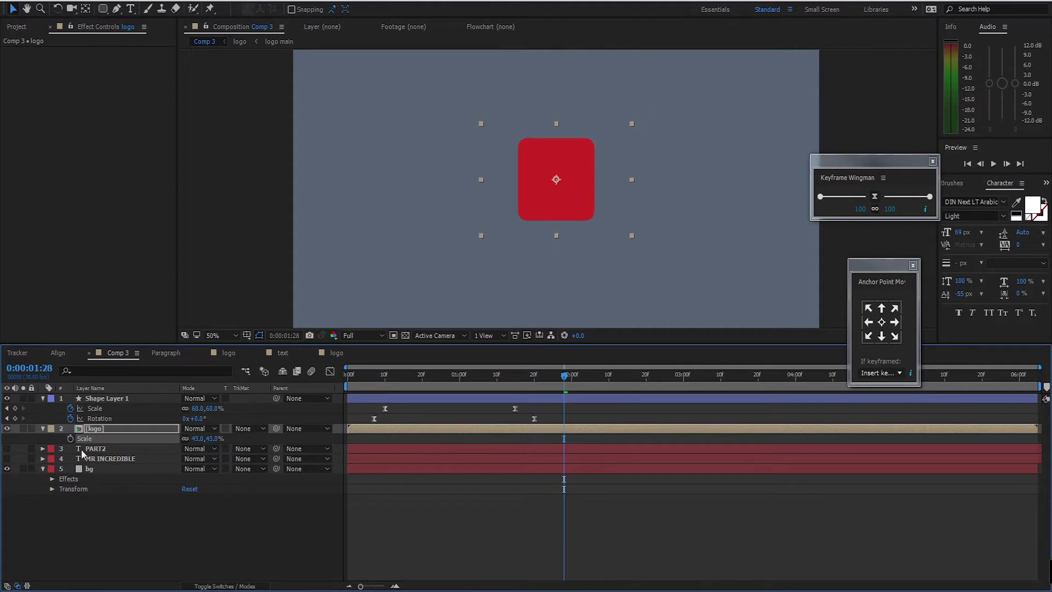
left_click_drag(90, 426, 113, 396)
Step: Rename Shape Layer 1 as main shape
left_click(107, 416)
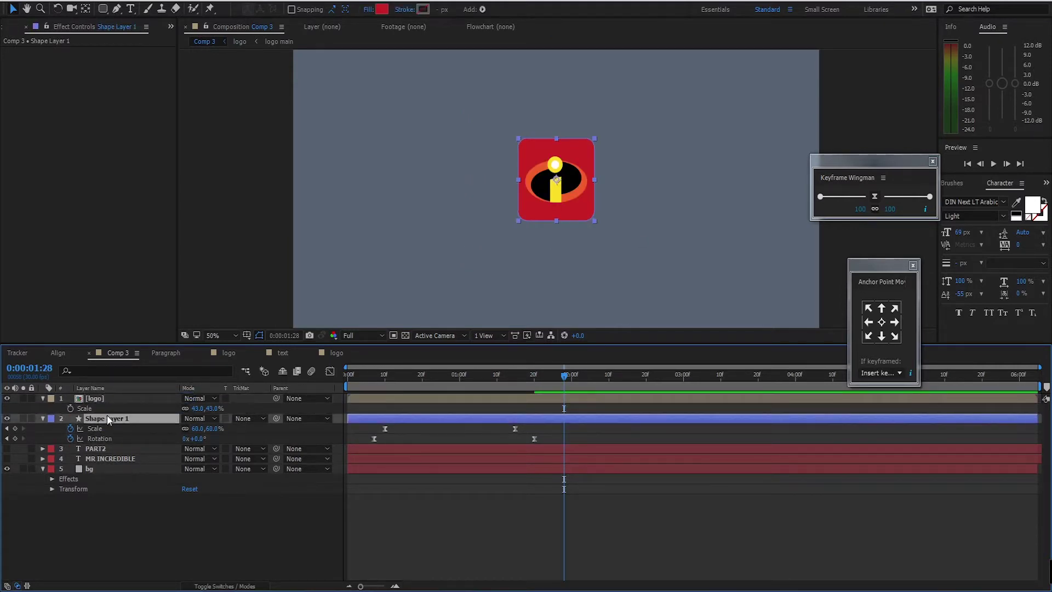
key("Return")
type("main shape")
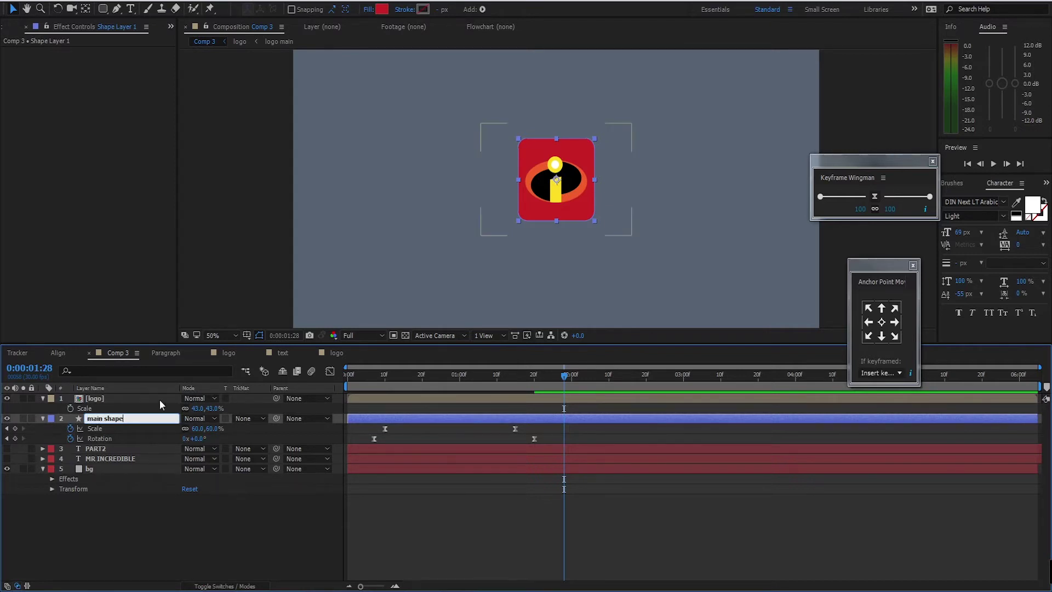
left_click(134, 409)
Step: Animate the logo layer's Scale with a 21% keyframe at 0:00:01:10 and a 30% keyframe at about 0:00:02:02
left_click(124, 400)
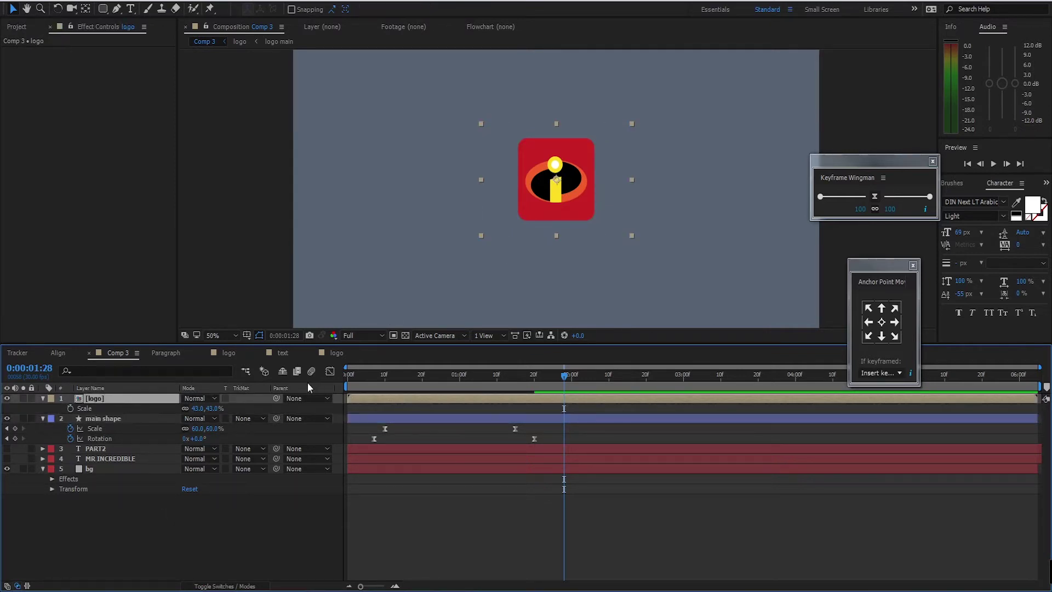
left_click_drag(199, 409, 194, 411)
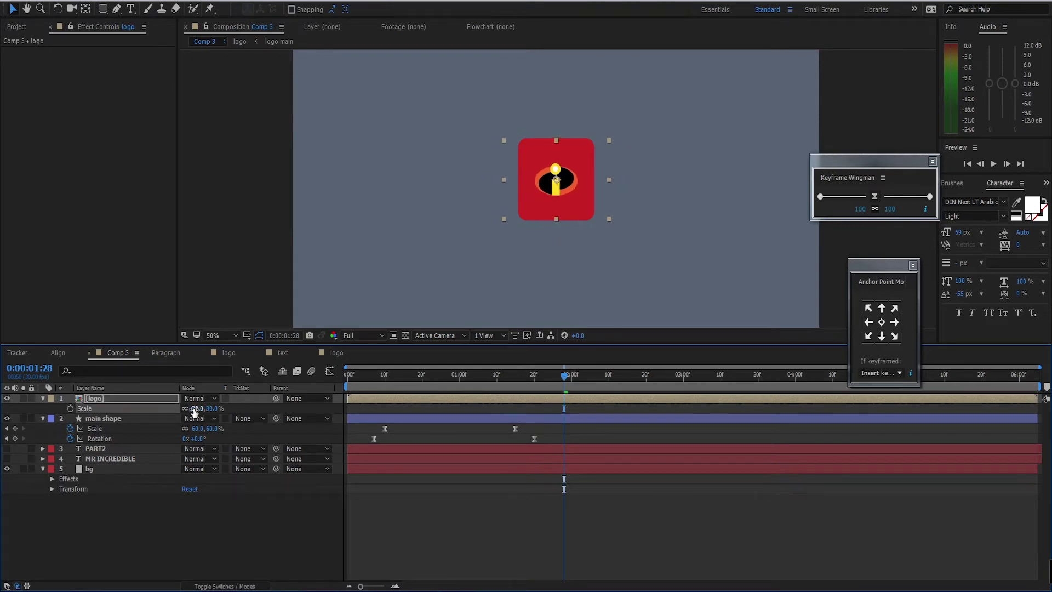
left_click(70, 409)
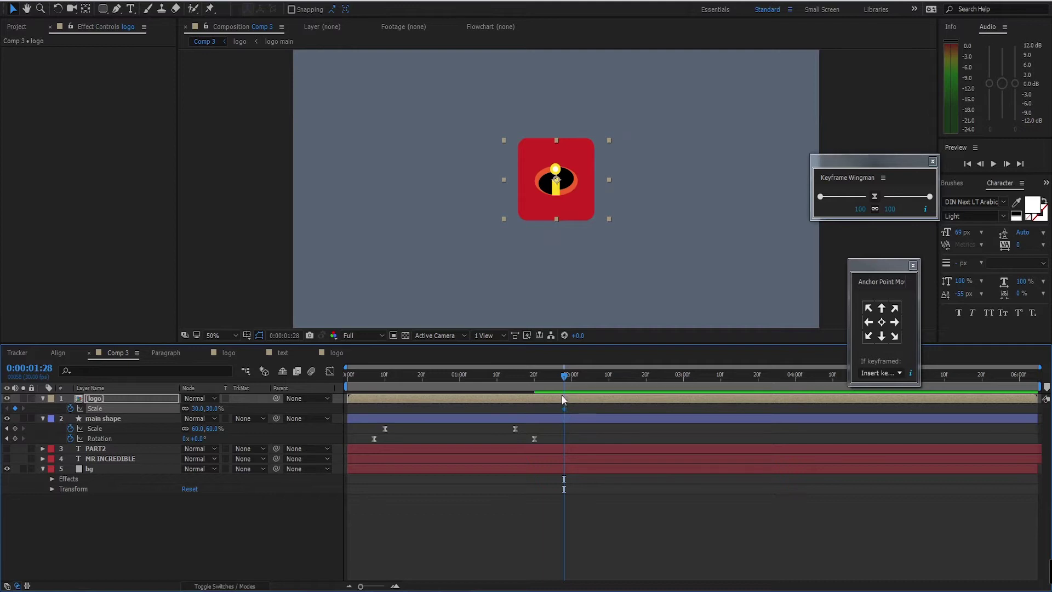
left_click_drag(562, 393, 496, 393)
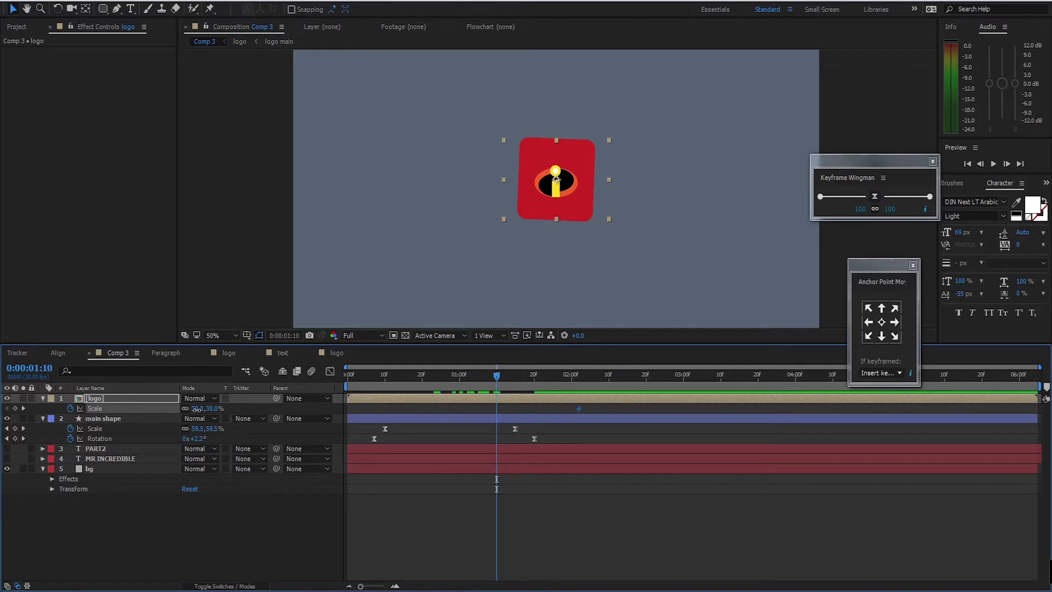
left_click_drag(195, 408, 555, 421)
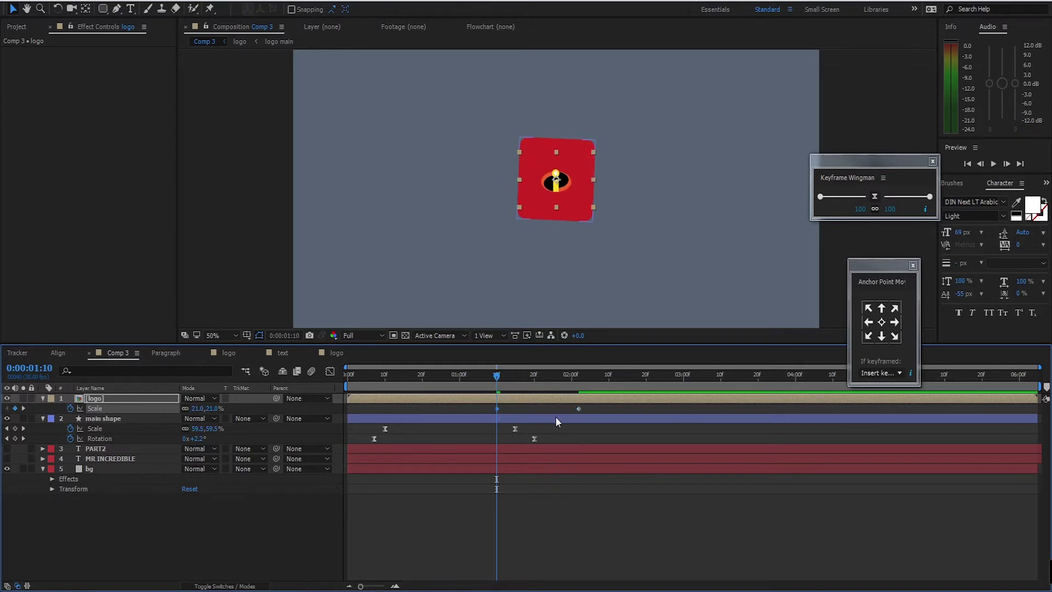
Step: Apply Easy Ease In to the logo's 21% Scale keyframe and Easy Ease Out to its 30% Scale keyframe
left_click(578, 408)
mouse_move(504, 375)
left_mouse_down()
mouse_move(575, 378)
mouse_move(490, 378)
left_mouse_up()
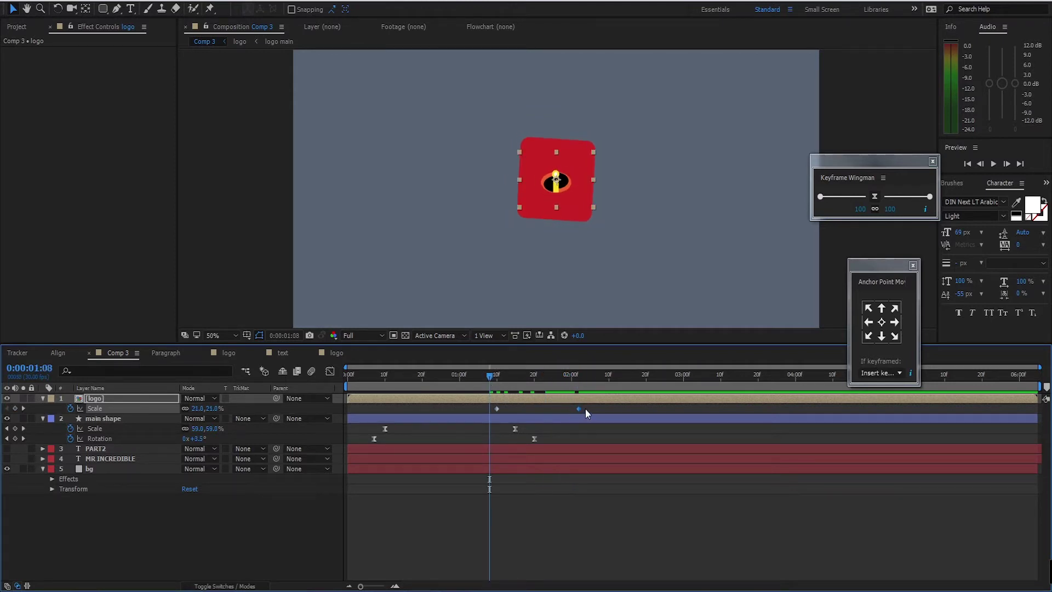
left_click_drag(589, 406, 500, 412)
right_click(496, 409)
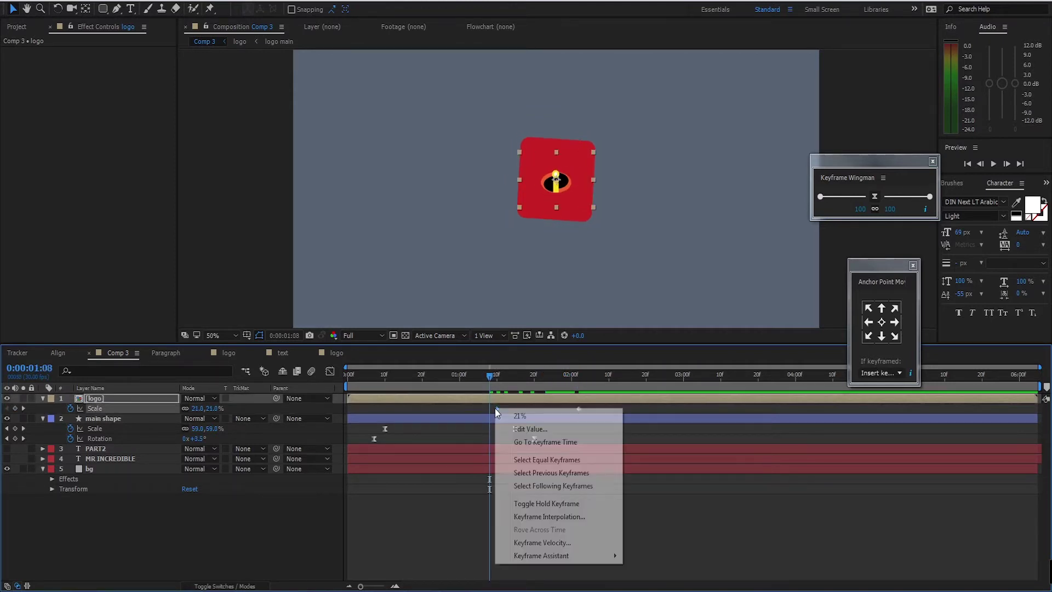
mouse_move(603, 555)
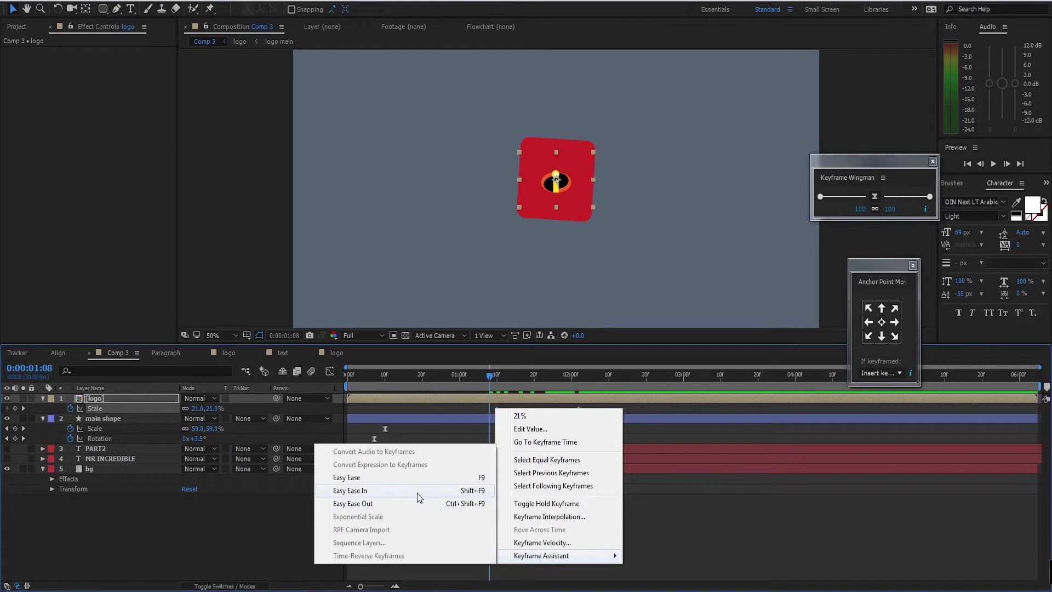
left_click(416, 492)
right_click(577, 406)
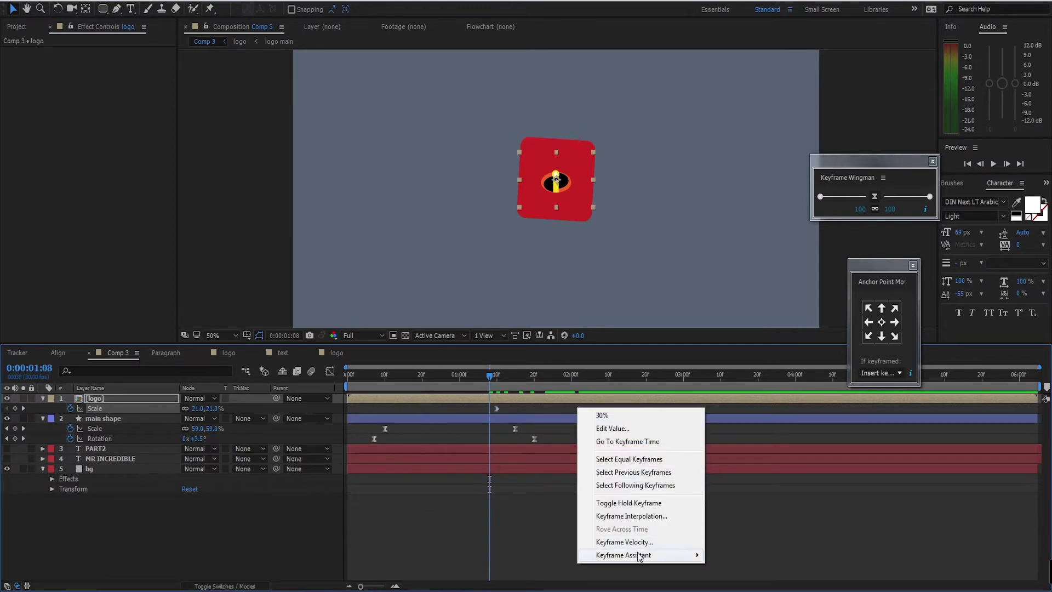
mouse_move(638, 555)
left_click(478, 503)
Step: Preview the intro and move the logo's two Scale keyframes earlier, to about 0:00:00:23 and 0:00:01:18
key("Home")
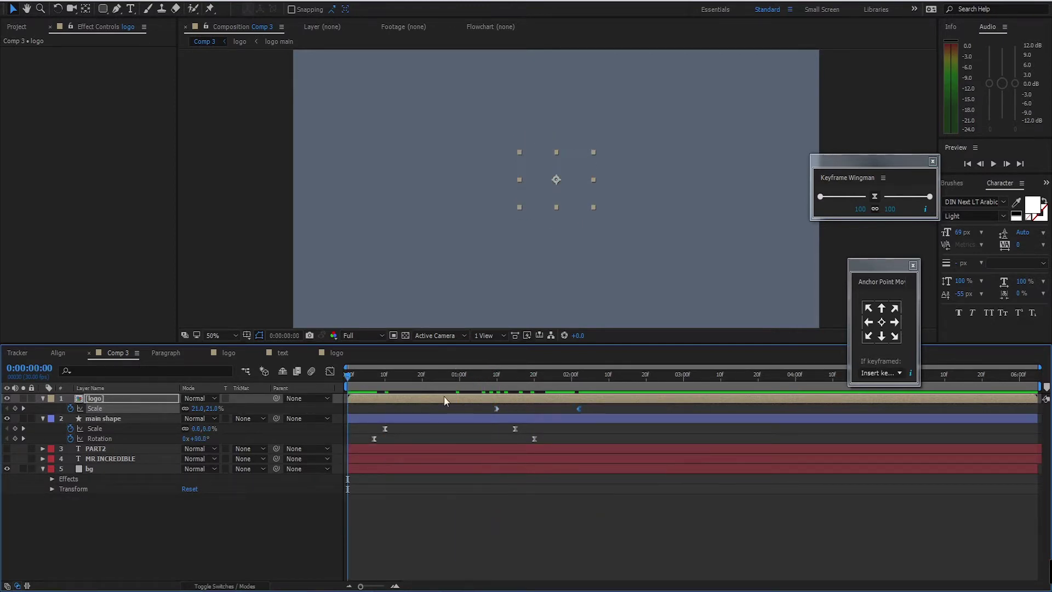
key("space")
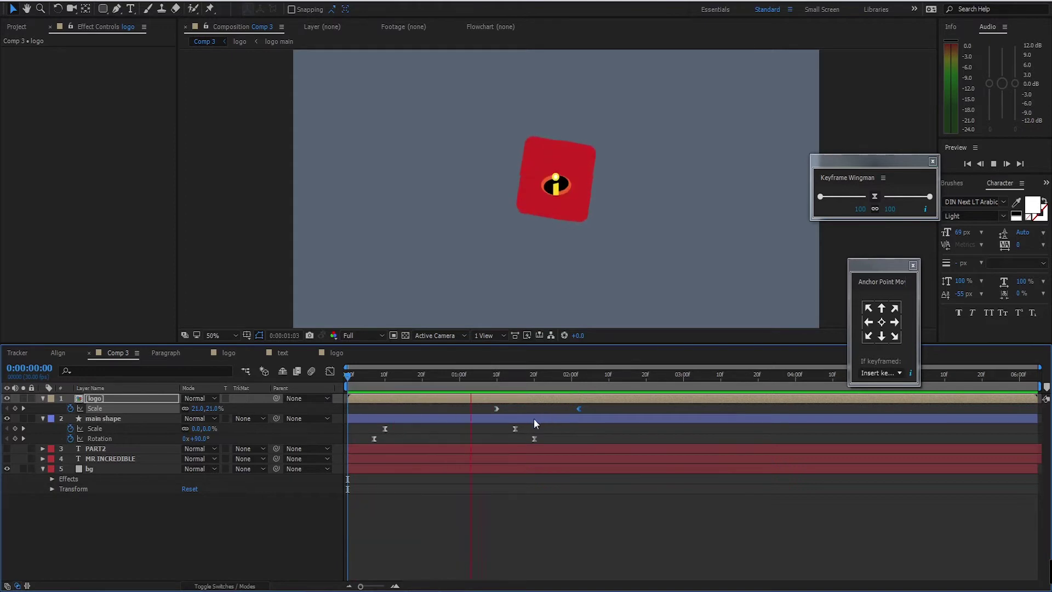
key("space")
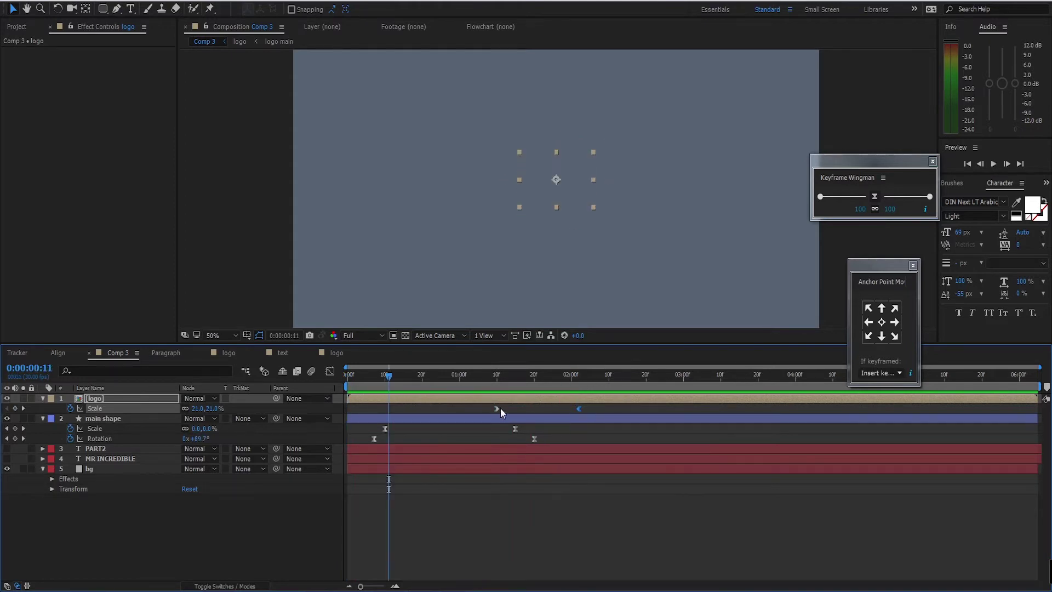
left_click_drag(498, 410, 465, 412)
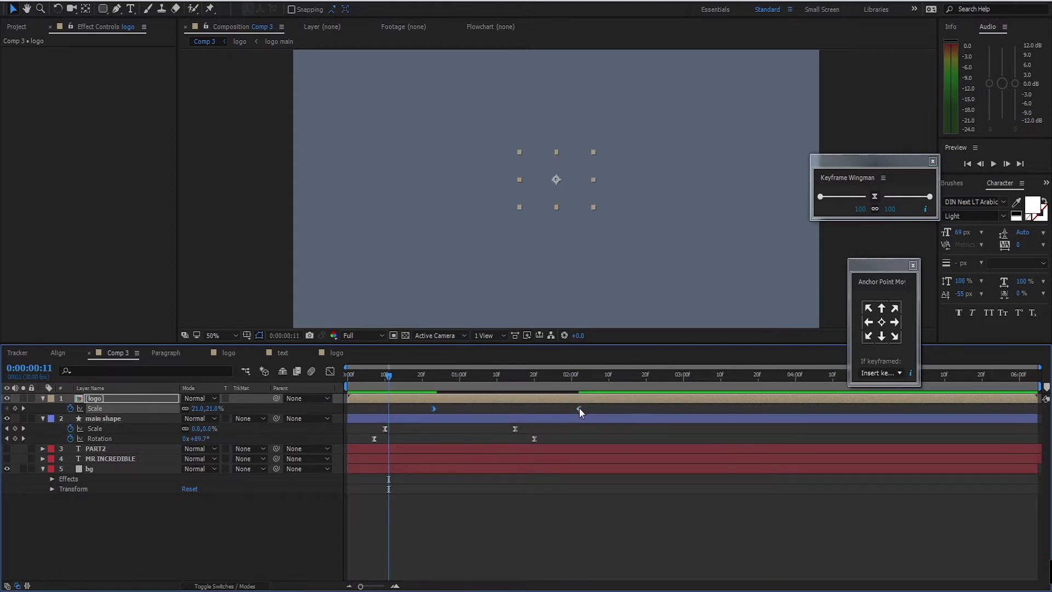
left_click_drag(580, 410, 525, 409)
key("space")
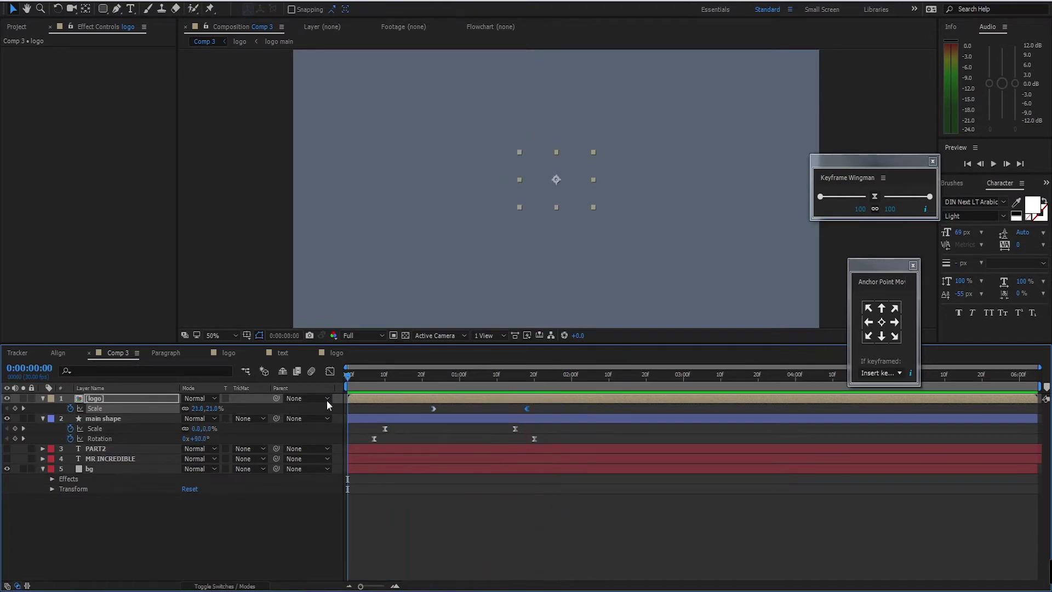
Step: Parent the logo layer to main shape at 0:00:01:23
left_click_drag(359, 369, 492, 371)
left_click_drag(540, 379, 546, 377)
left_click(233, 543)
left_click(123, 399)
left_click(130, 419)
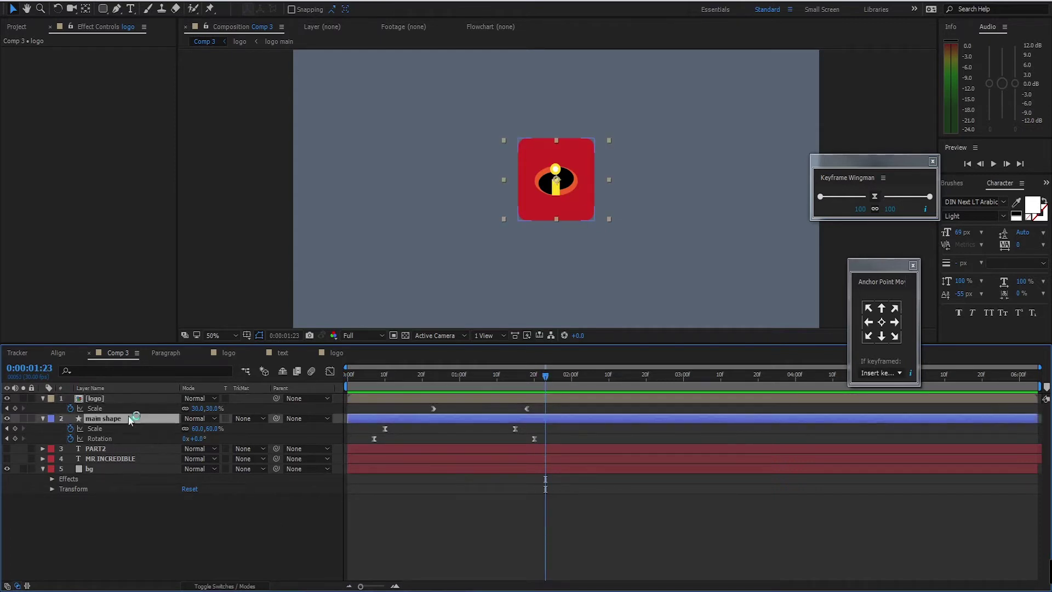
left_click(130, 401)
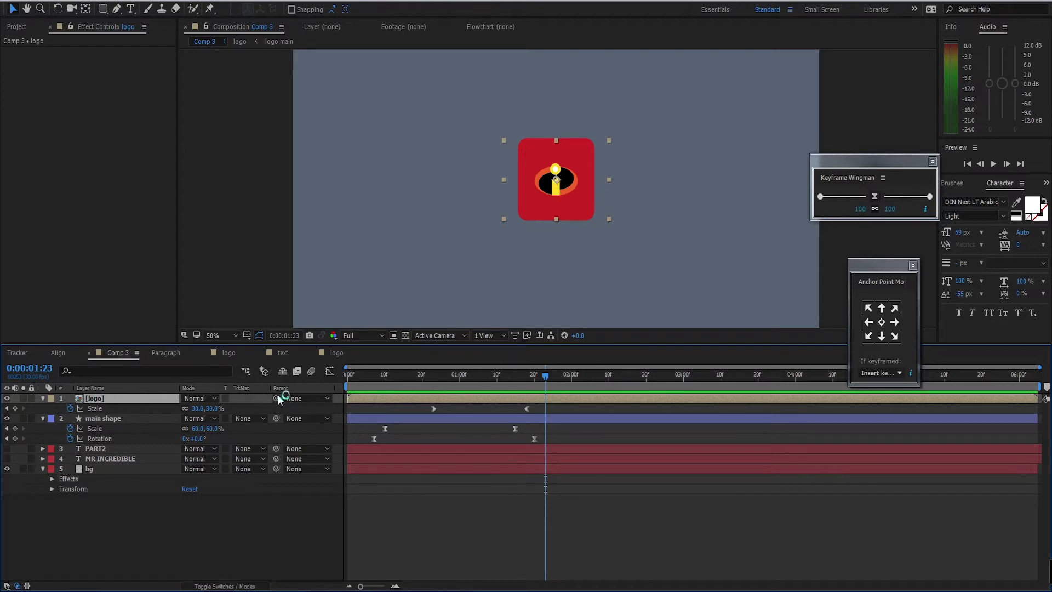
left_click_drag(278, 398, 145, 419)
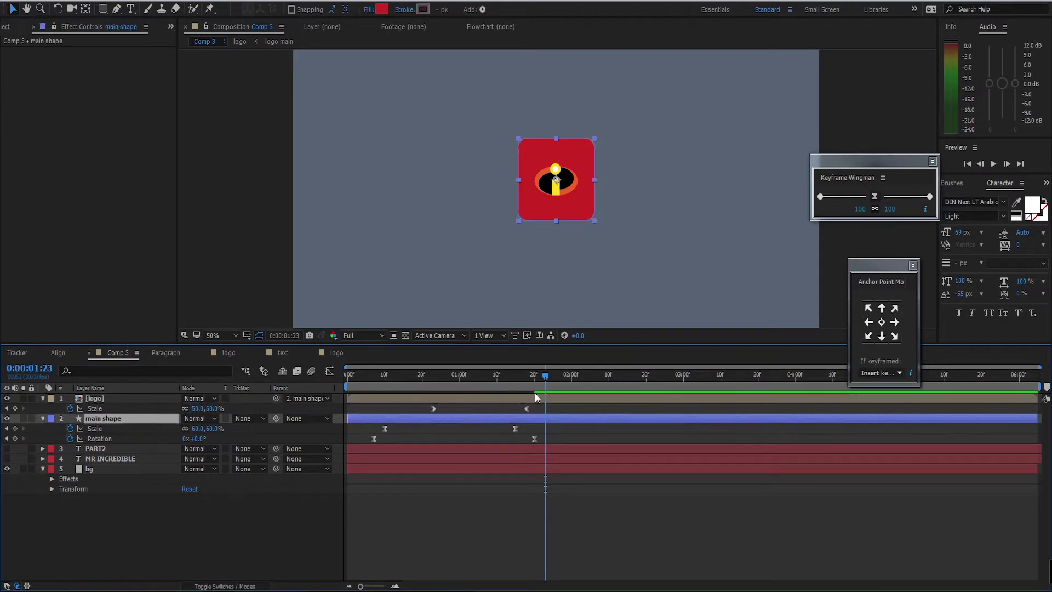
Step: Preview Comp 3 from the start and check how the parented logo moves with the red square
key("Home")
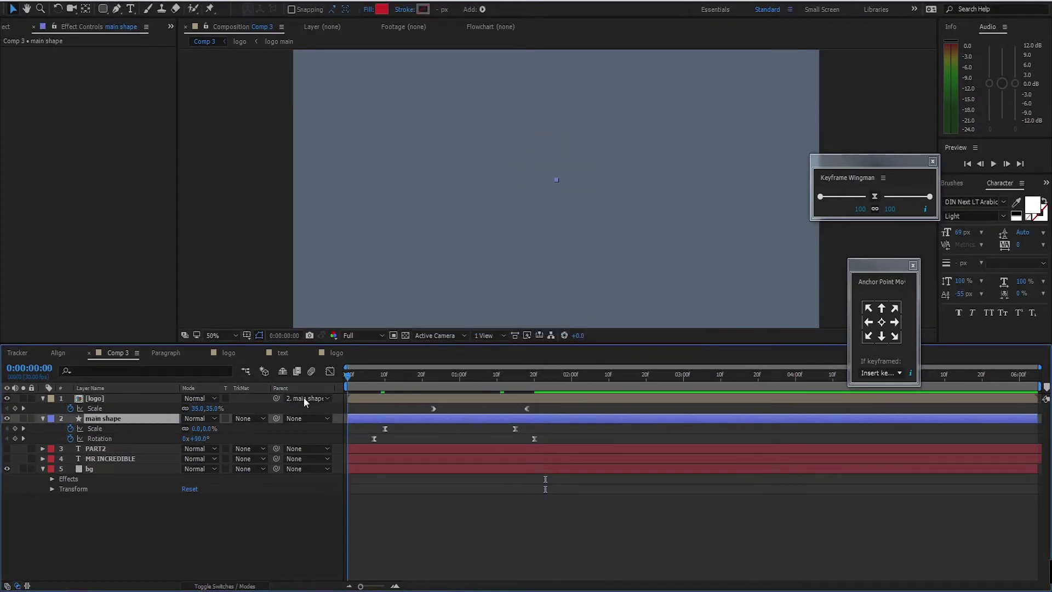
key("space")
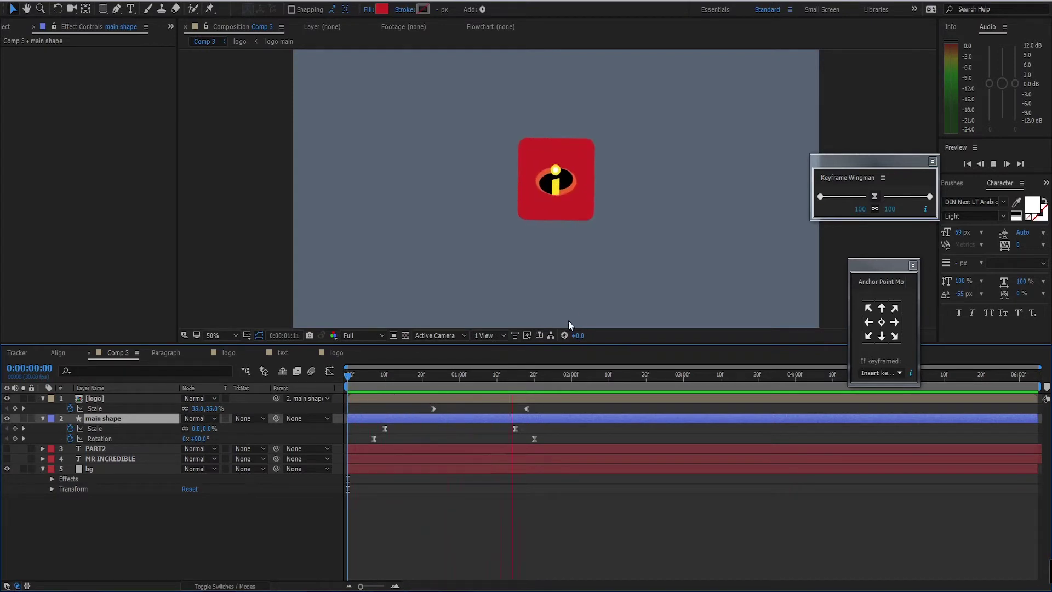
key("space")
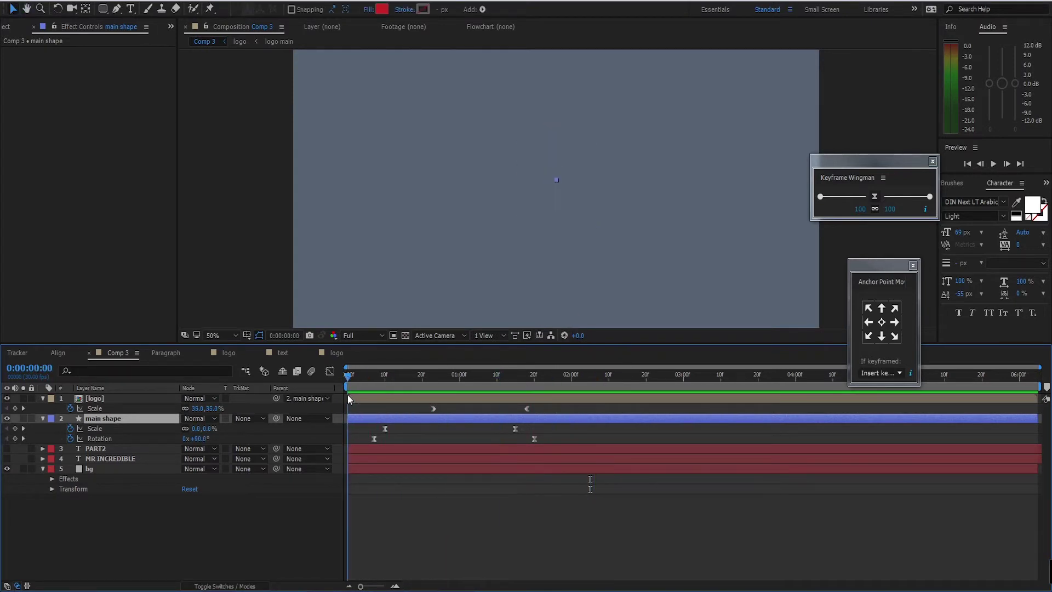
key("space")
key("space")
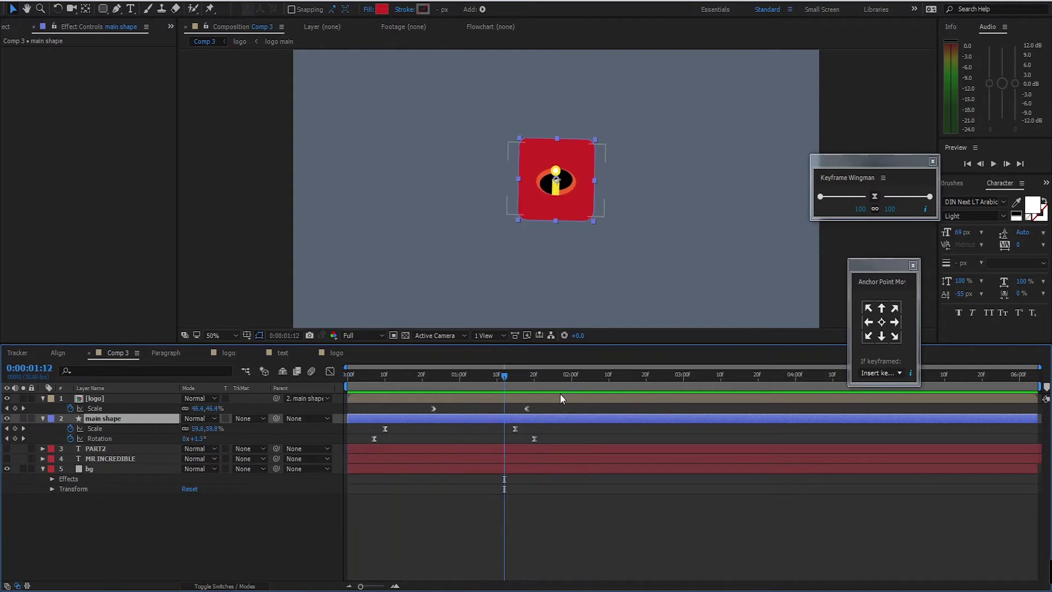
left_click_drag(502, 380, 470, 382)
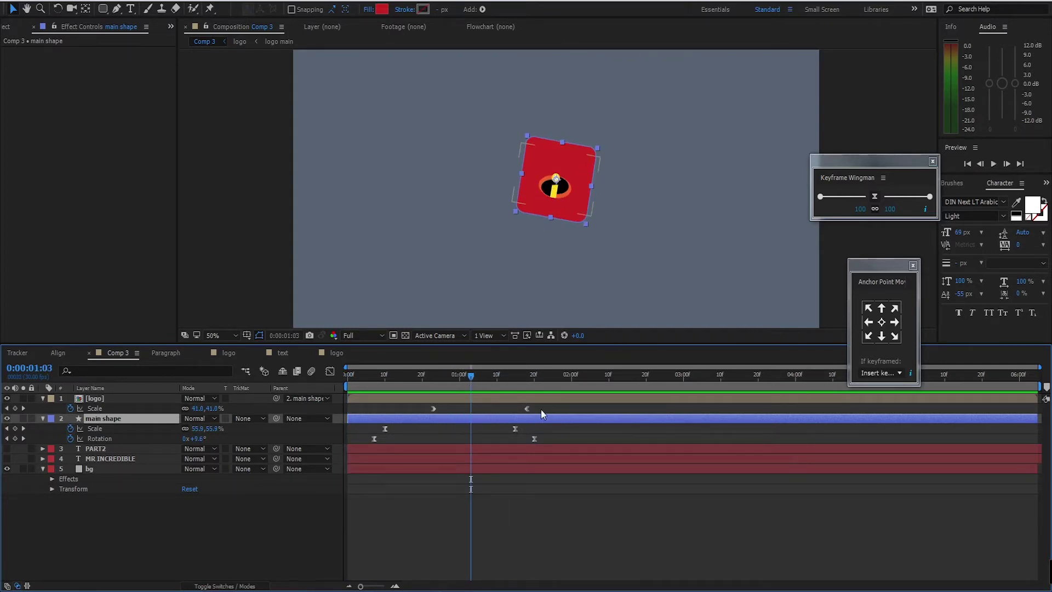
Step: Retime the logo's Scale keyframes to about 0:00:00:24 and 0:00:01:15, and replay the animation
left_click_drag(526, 409, 523, 408)
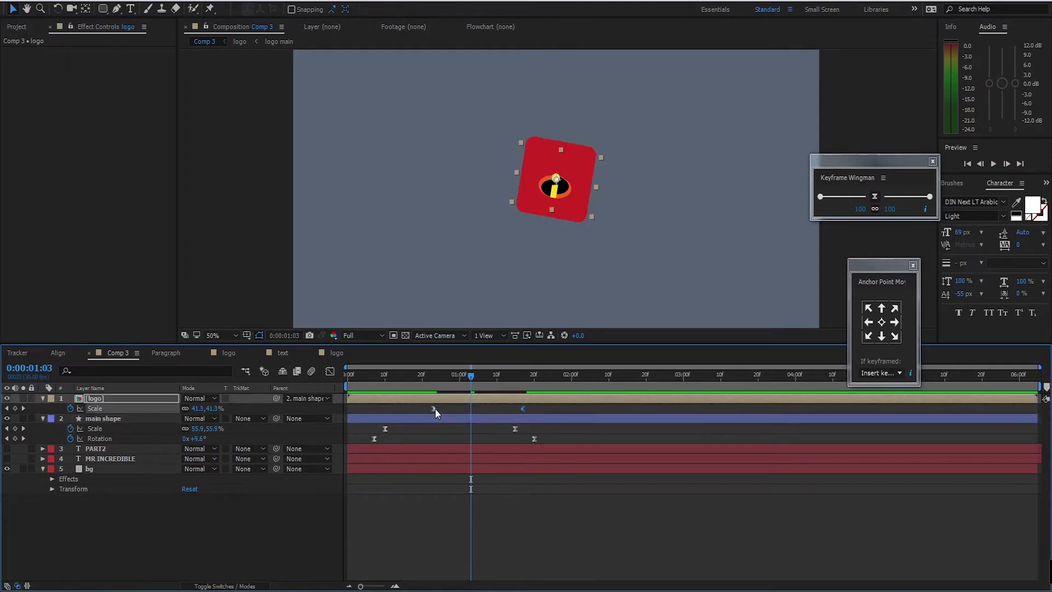
left_click_drag(435, 409, 445, 408)
left_click_drag(548, 410, 437, 415)
key("Home")
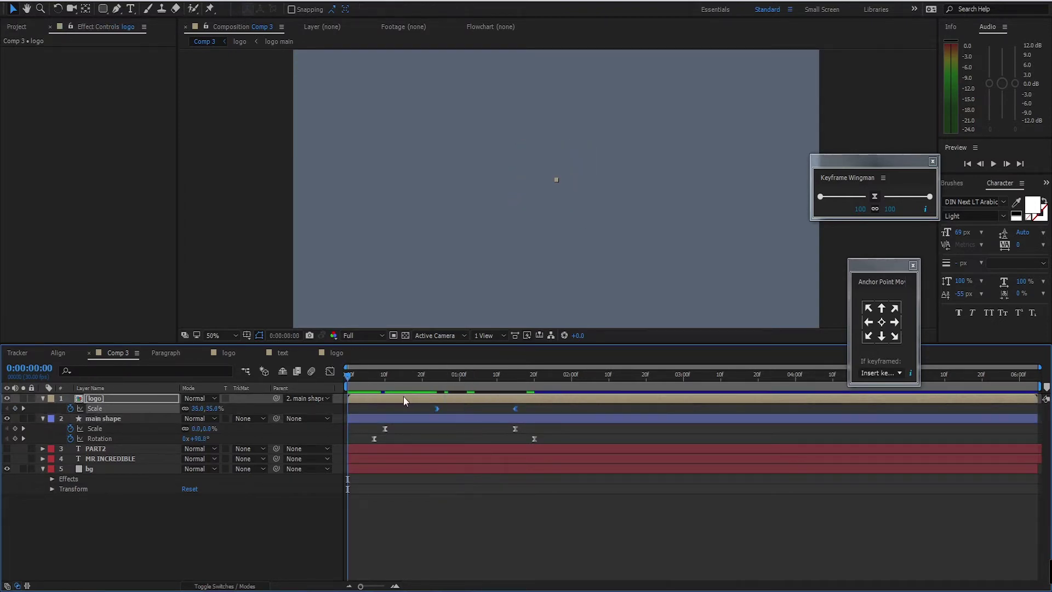
key("space")
left_click(452, 410)
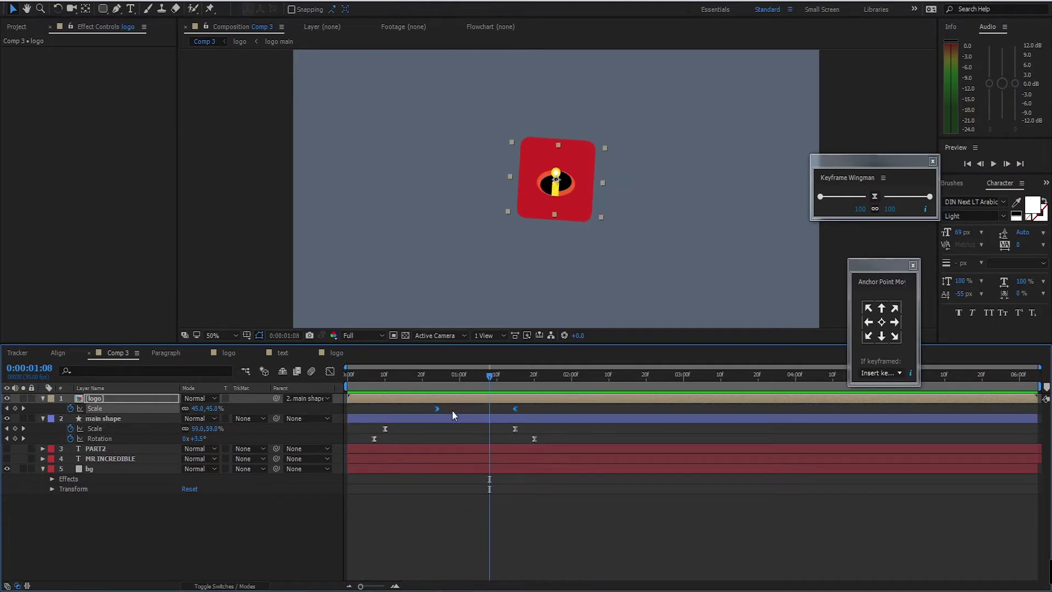
Step: Shift the whole logo layer in time so it starts at about 0:00:00:03, replaying the intro to judge its timing
left_click_drag(448, 400, 478, 400)
key("Home")
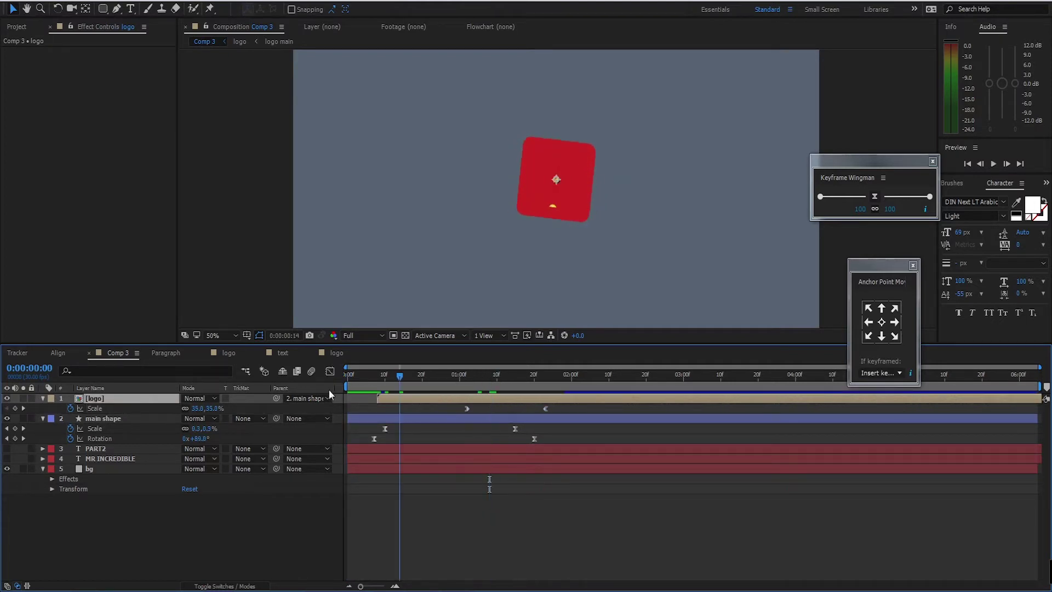
key("space")
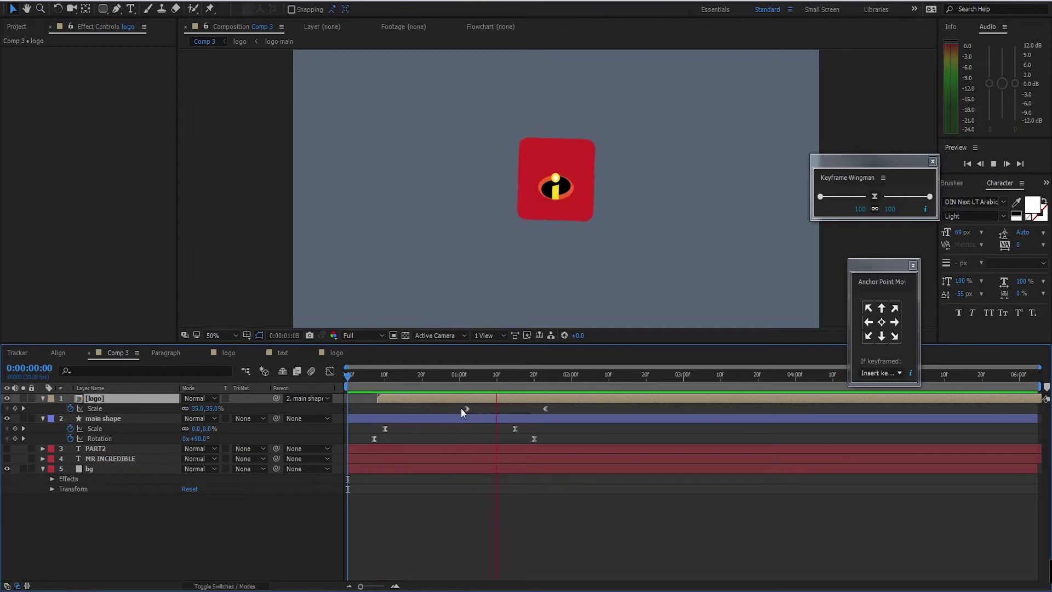
key("space")
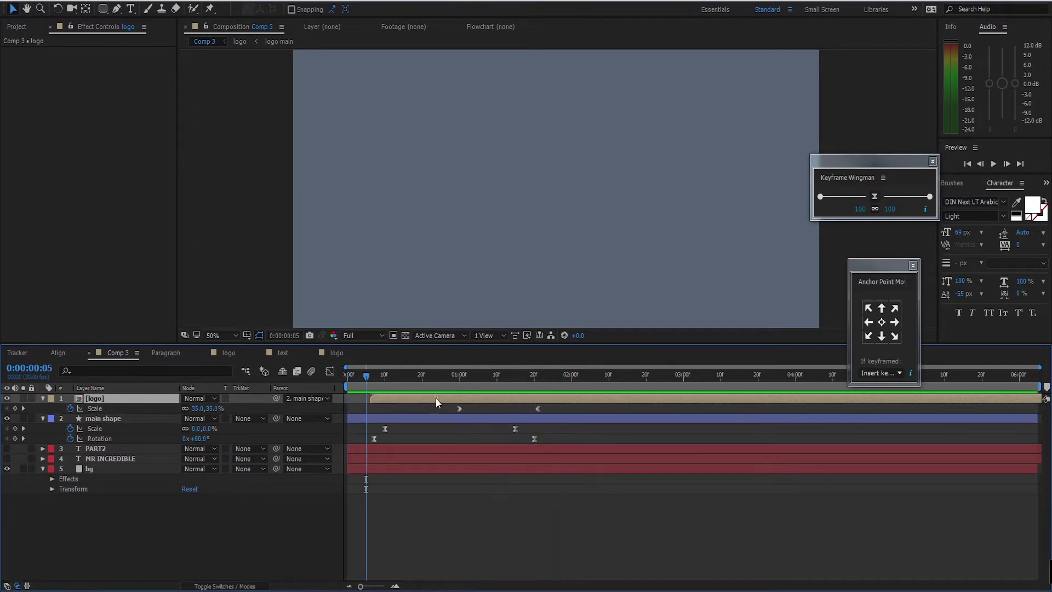
left_click_drag(436, 398, 432, 398)
left_click_drag(366, 375, 347, 375)
key("space")
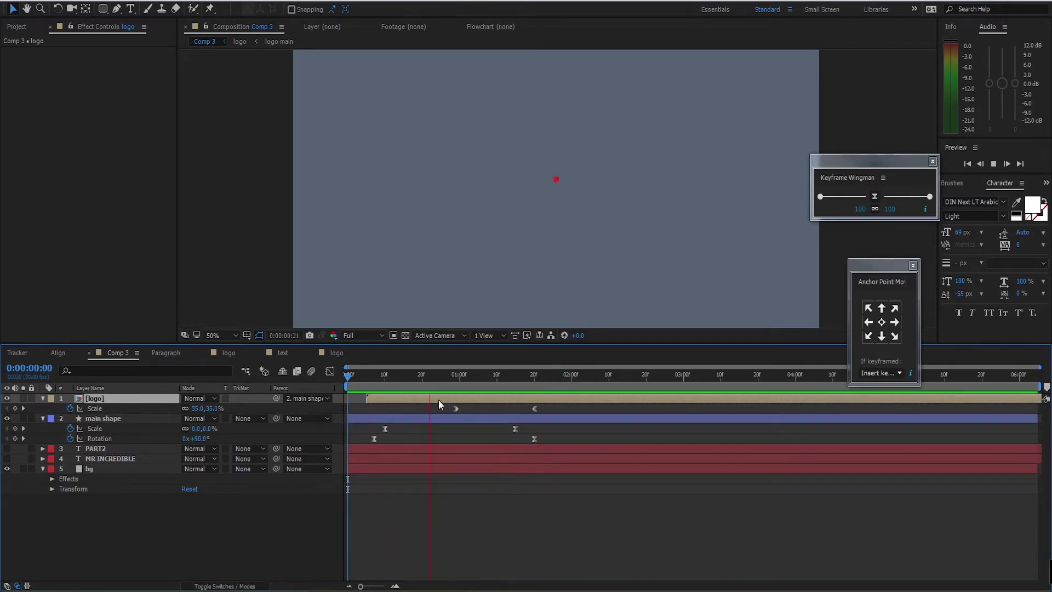
key("space")
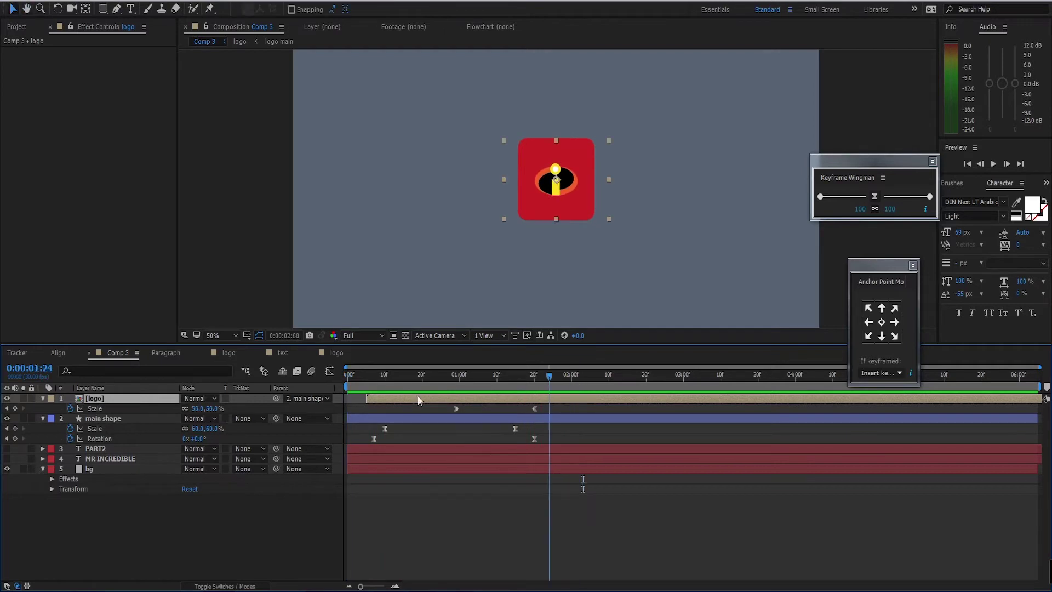
key("Home")
left_click_drag(403, 399, 396, 399)
key("space")
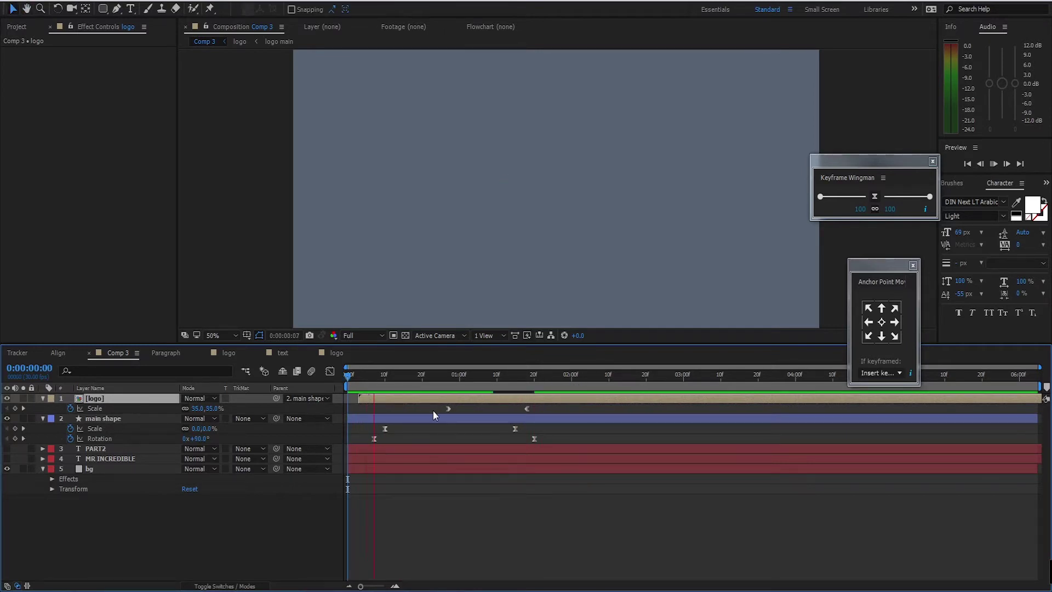
Step: Replay Comp 3 repeatedly from the start to judge the logo's scale timing against the red square
key("space")
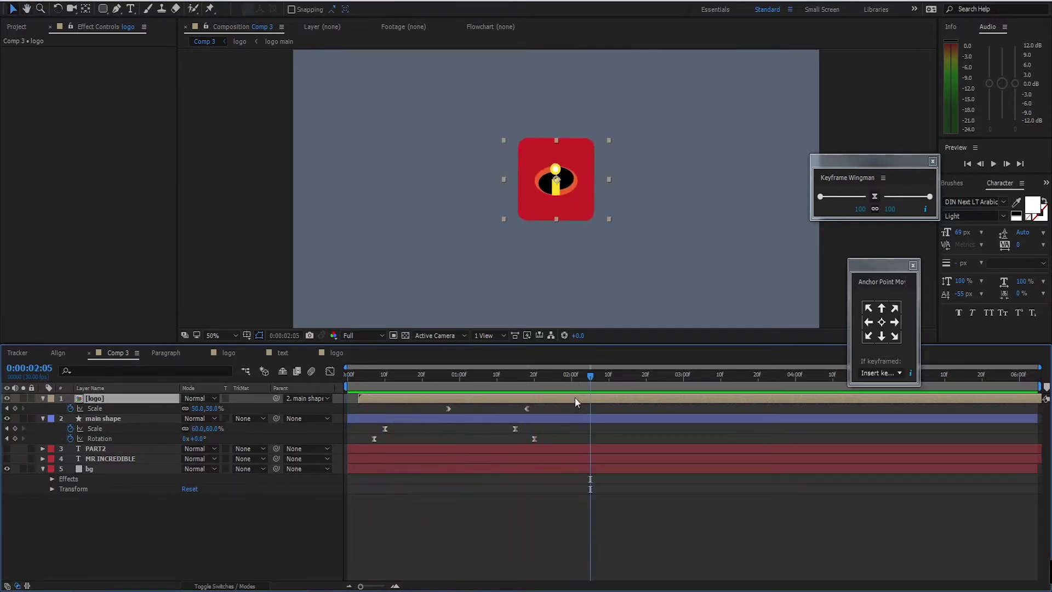
key("Home")
scroll(571, 210, "down", 2)
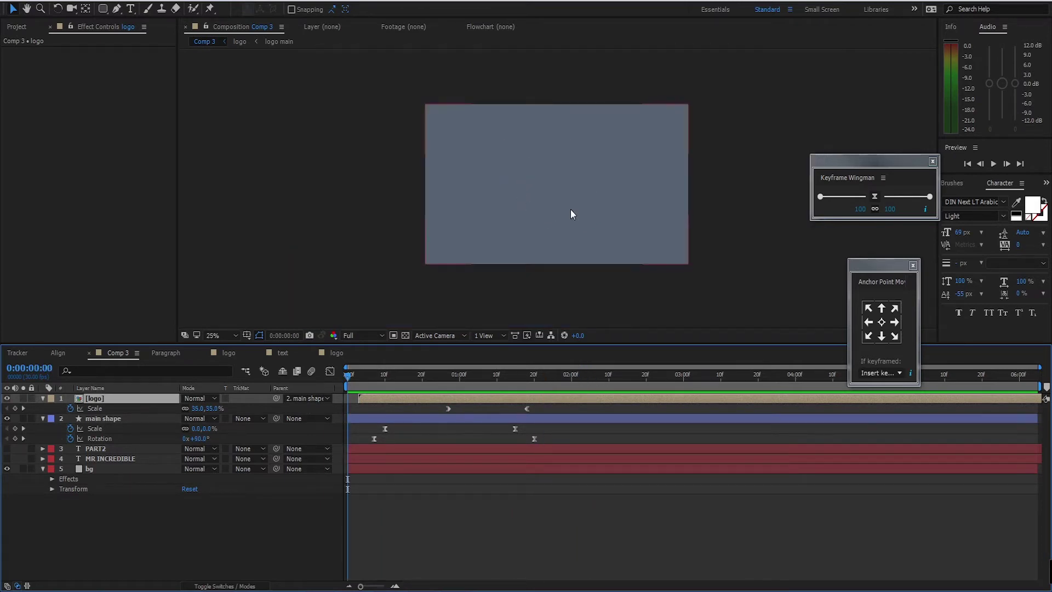
key("space")
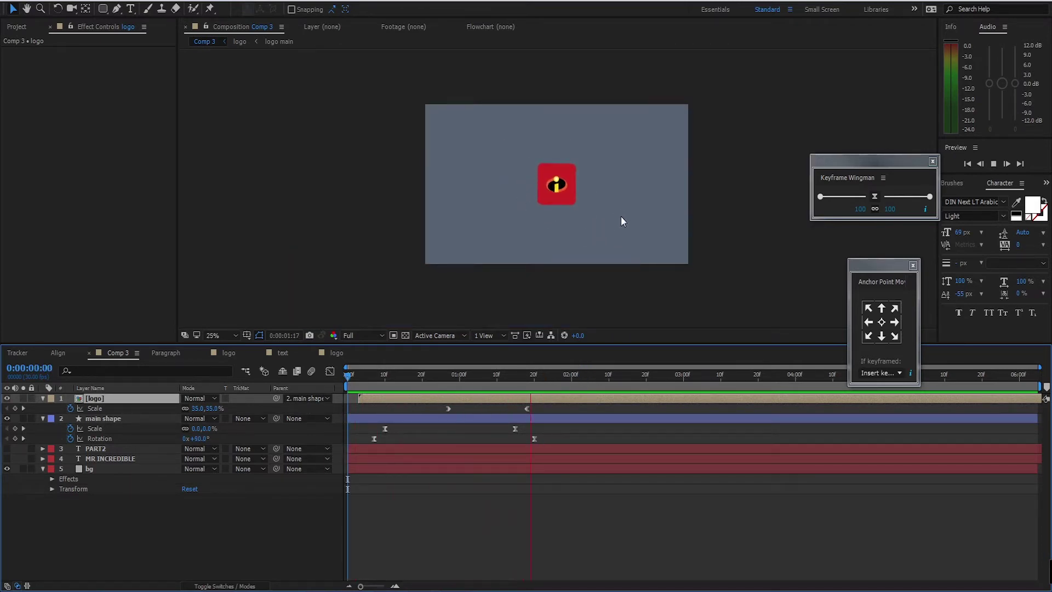
key("space")
scroll(568, 186, "up", 2)
left_click_drag(553, 377, 345, 390)
key("space")
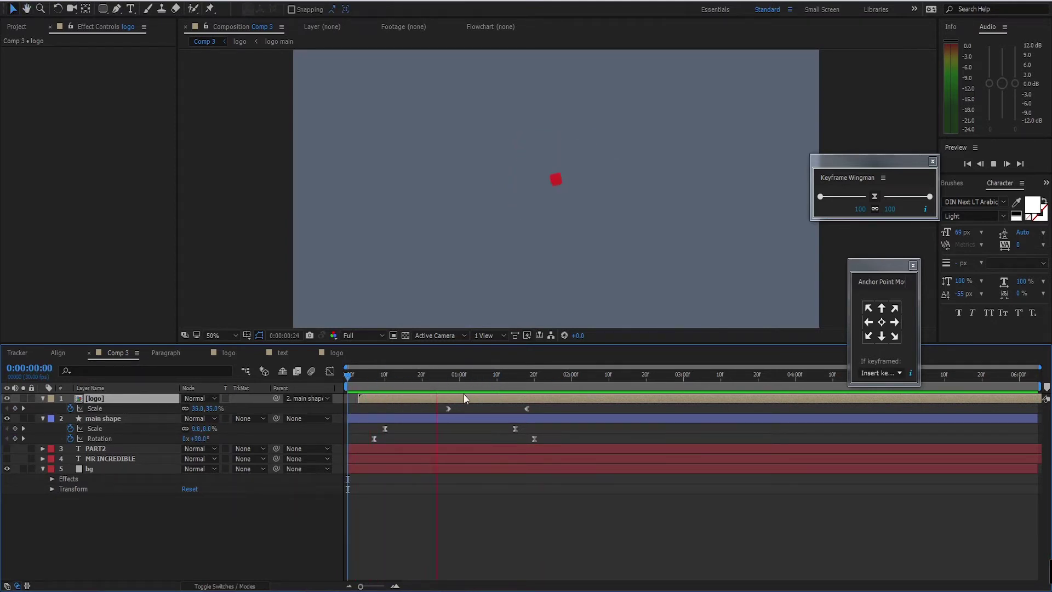
key("space")
Step: Move the logo's first Scale keyframe to about 0:00:00:20 and replay the animation from the start
left_click_drag(582, 377, 422, 413)
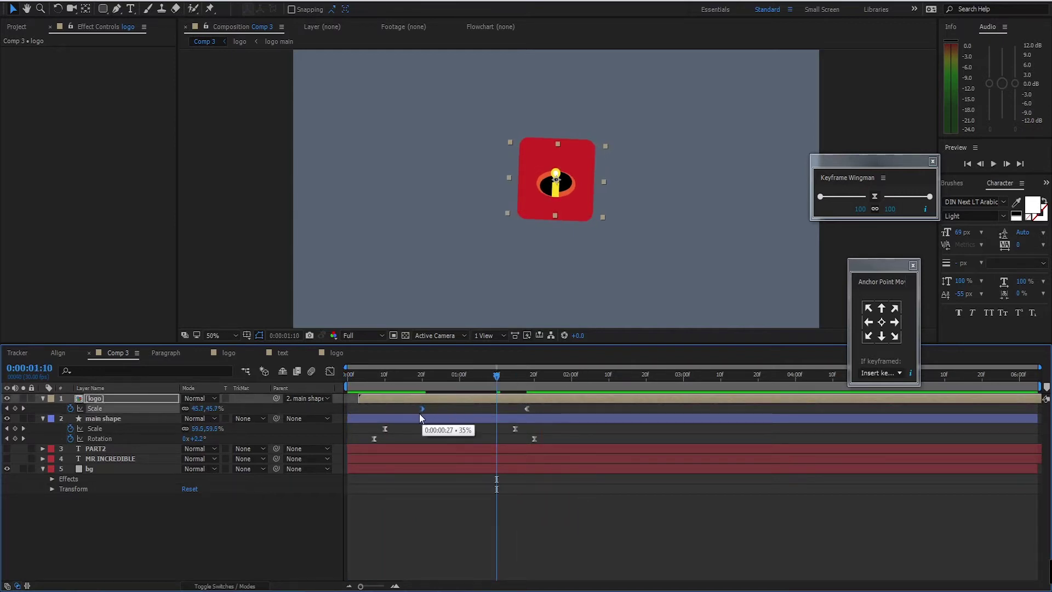
left_click_drag(496, 375, 329, 387)
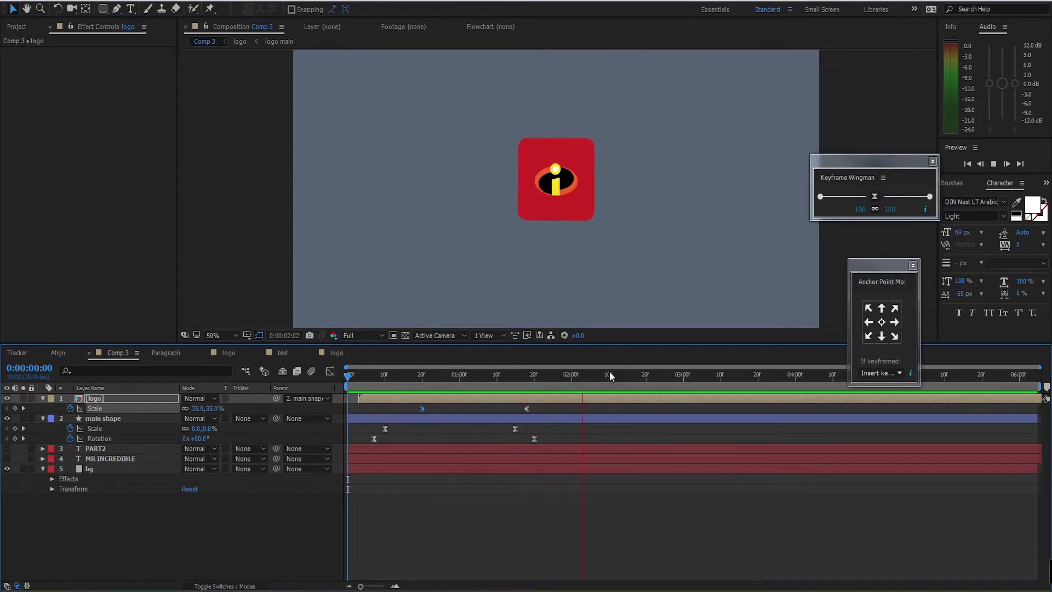
key("space")
left_click_drag(570, 376, 575, 401)
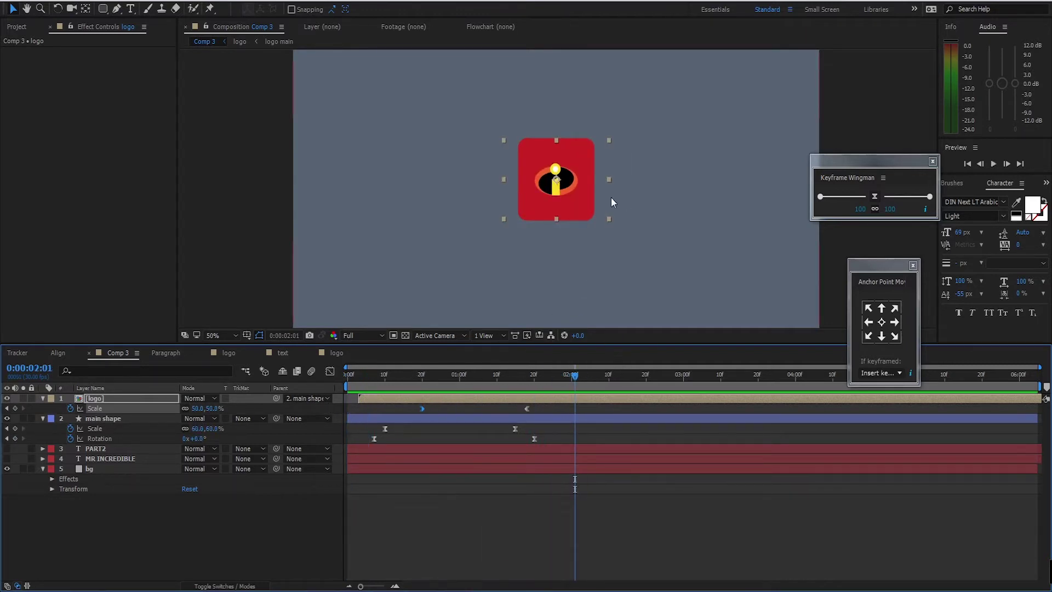
Step: Try rotating main shape at 0:00:02:03 to test how the parented logo follows, and undo the rotation
left_click(126, 420)
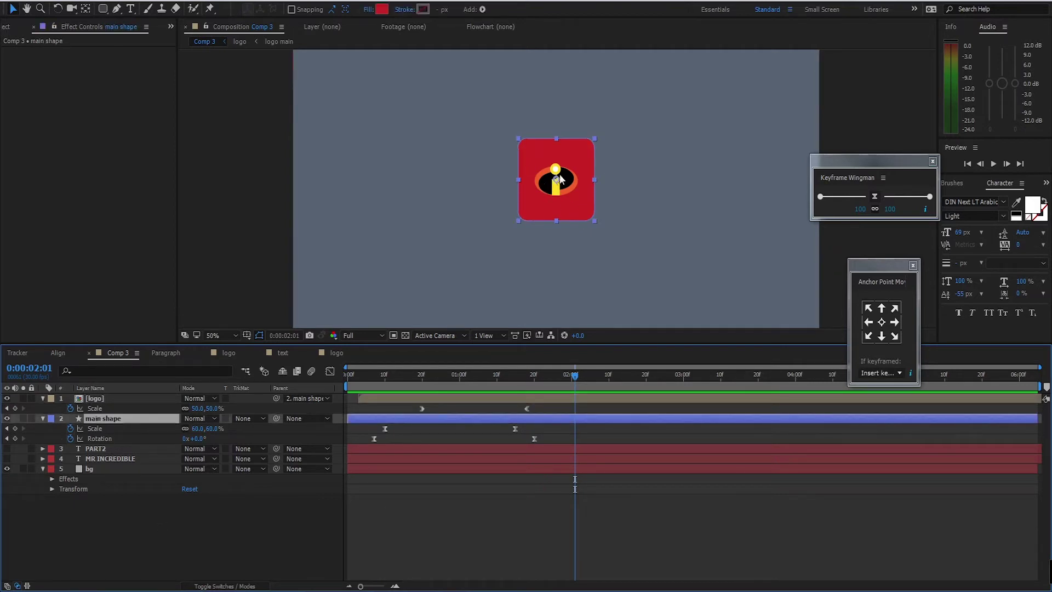
mouse_move(574, 378)
left_mouse_down()
mouse_move(541, 379)
mouse_move(583, 378)
left_mouse_up()
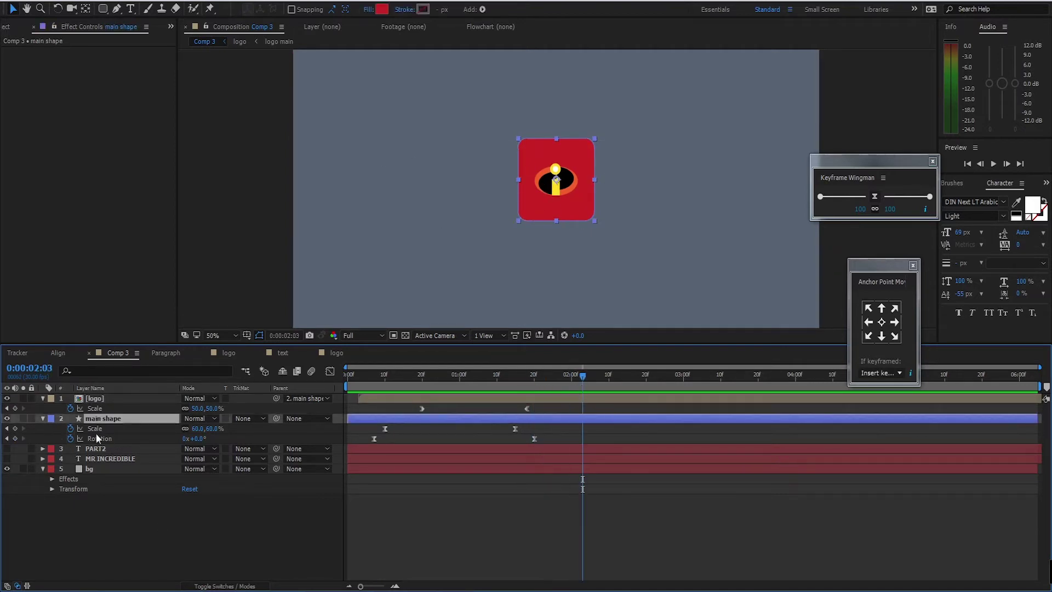
left_click(129, 398)
left_click(128, 418)
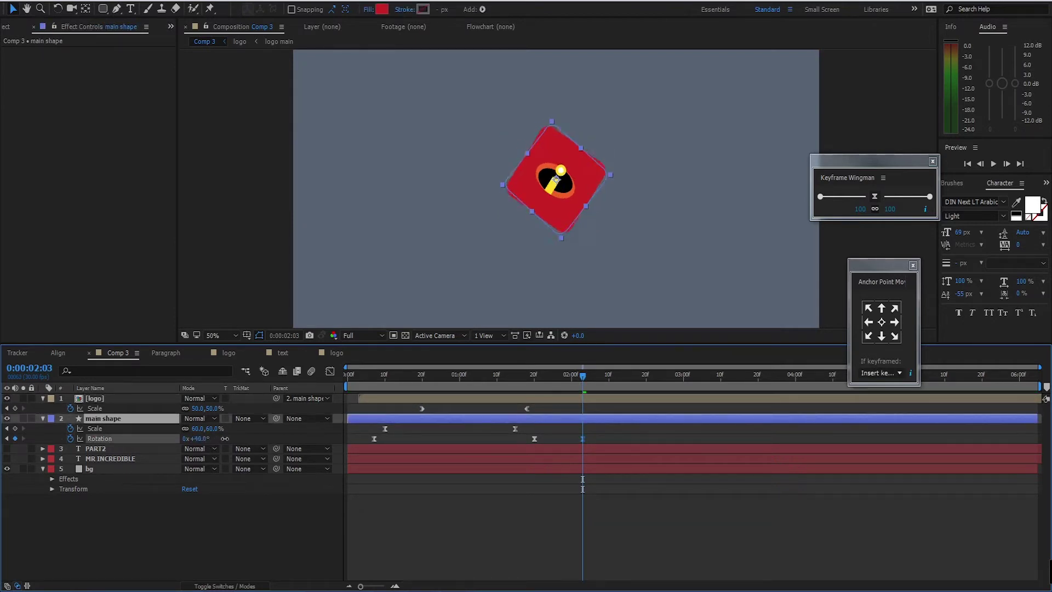
mouse_move(202, 439)
left_mouse_down()
mouse_move(186, 440)
mouse_move(216, 446)
left_mouse_up()
key("ctrl+z")
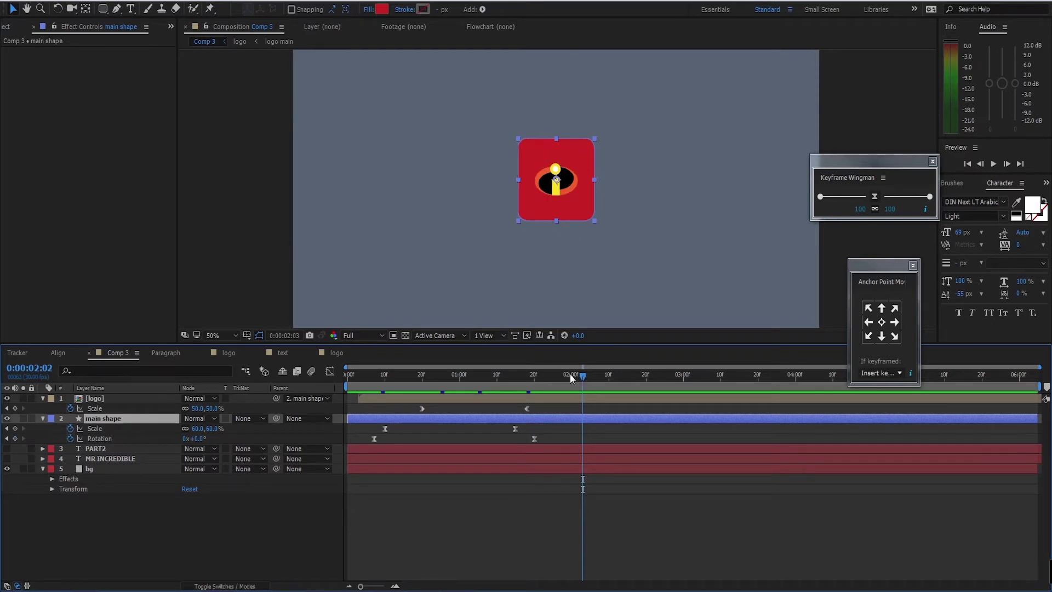
Step: Duplicate the main shape layer with the current time at 0:00:01:20
left_click_drag(571, 378, 535, 397)
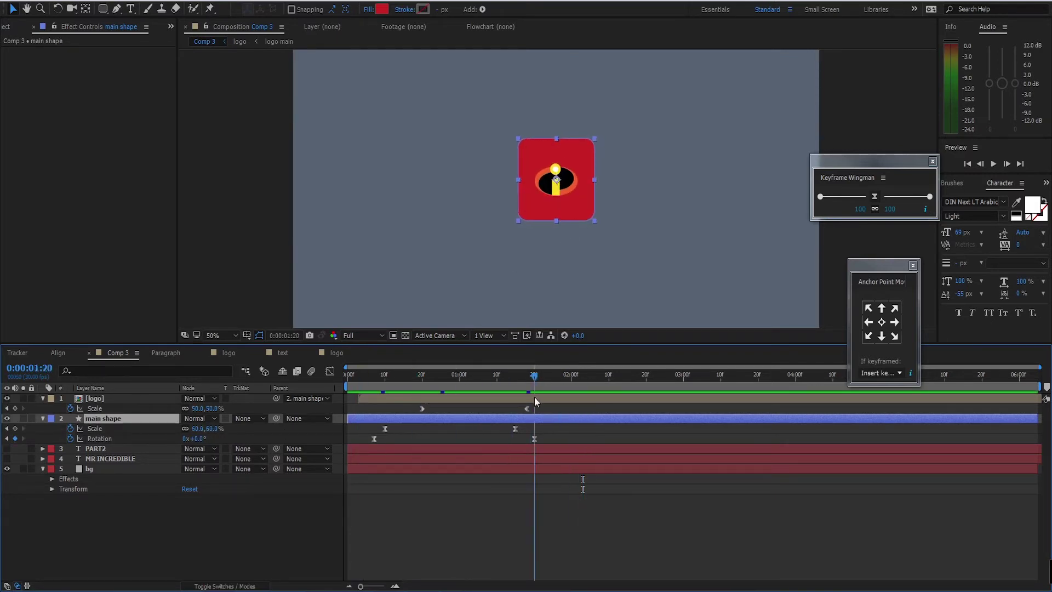
left_click(231, 547)
left_click(137, 419)
key("ctrl+d")
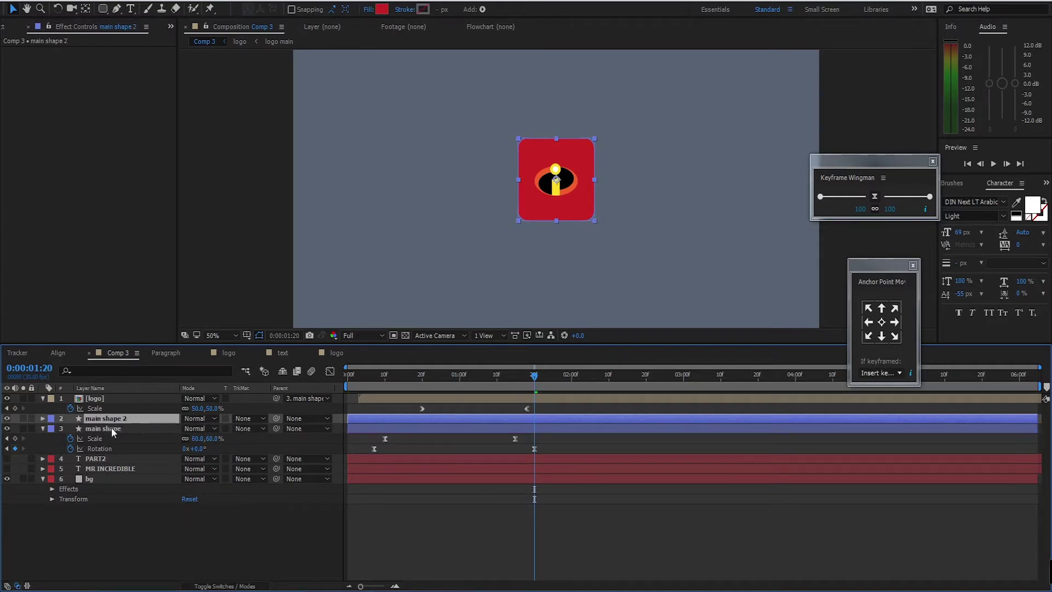
Step: Rename the duplicate of main shape as logo drive and hide it
left_click(104, 428)
left_click(136, 419)
key("Return")
key("BackSpace")
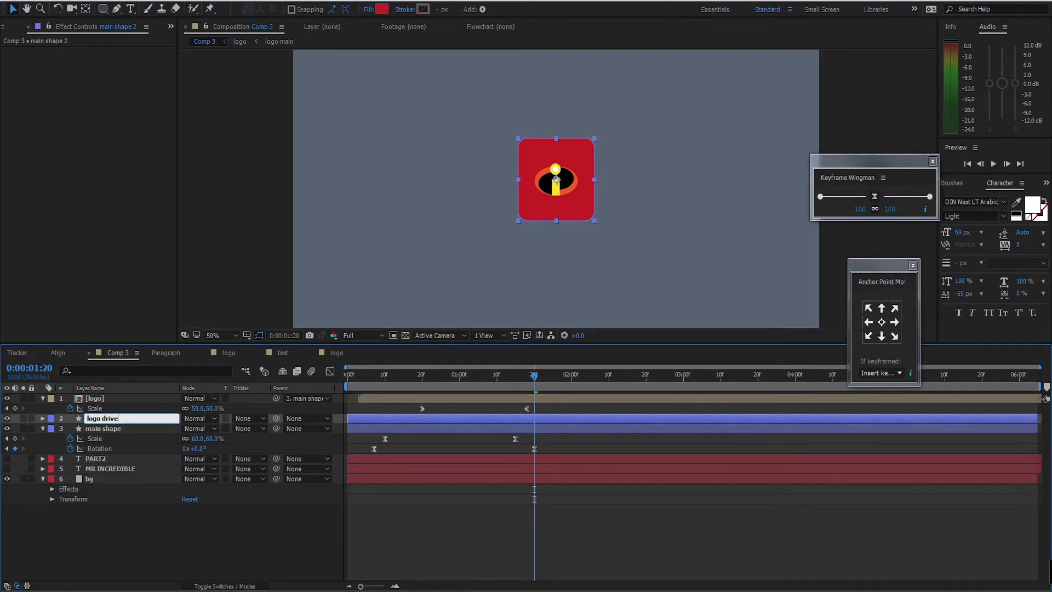
type("logo drive")
key("Return")
left_click(115, 418)
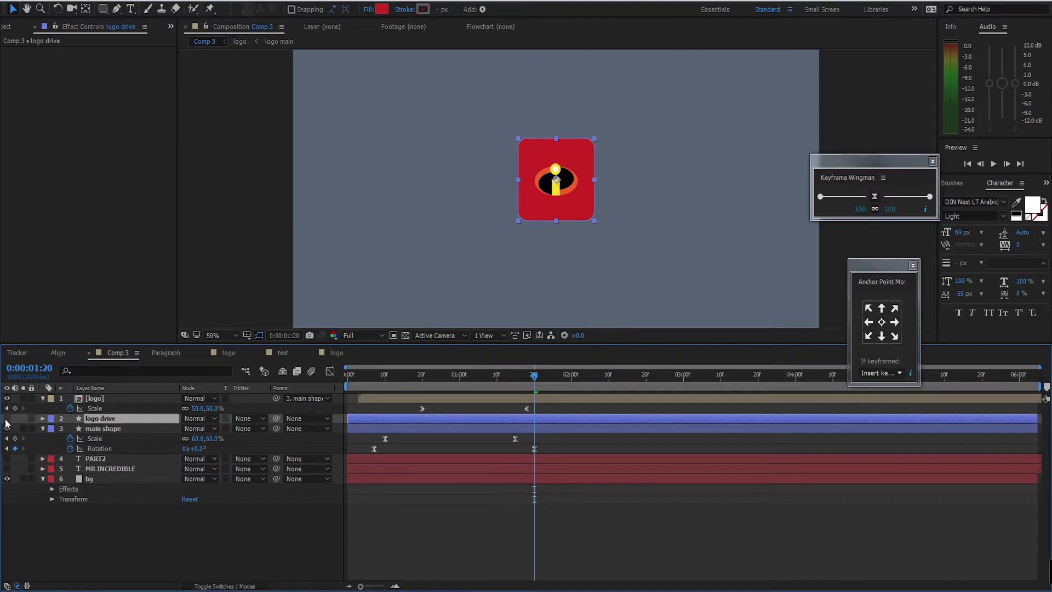
Step: Parent the logo layer to logo drive instead of main shape
left_click(125, 399)
left_click_drag(248, 393, 118, 419)
left_click(128, 419)
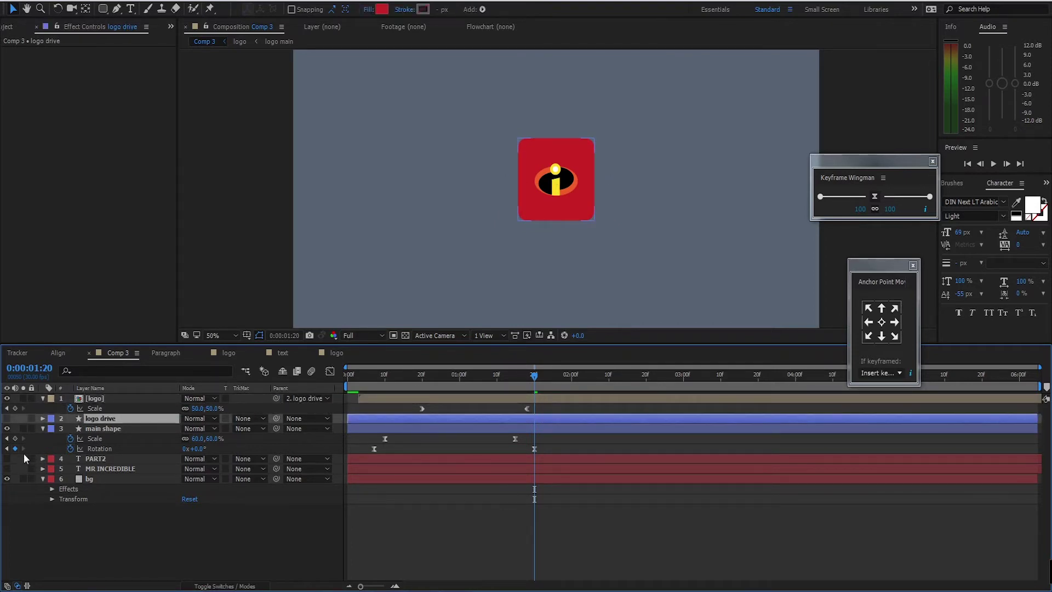
Step: Add Position keyframes to both logo drive and main shape at 0:00:01:24
left_click(137, 429)
left_click(133, 421, "shift")
key("p")
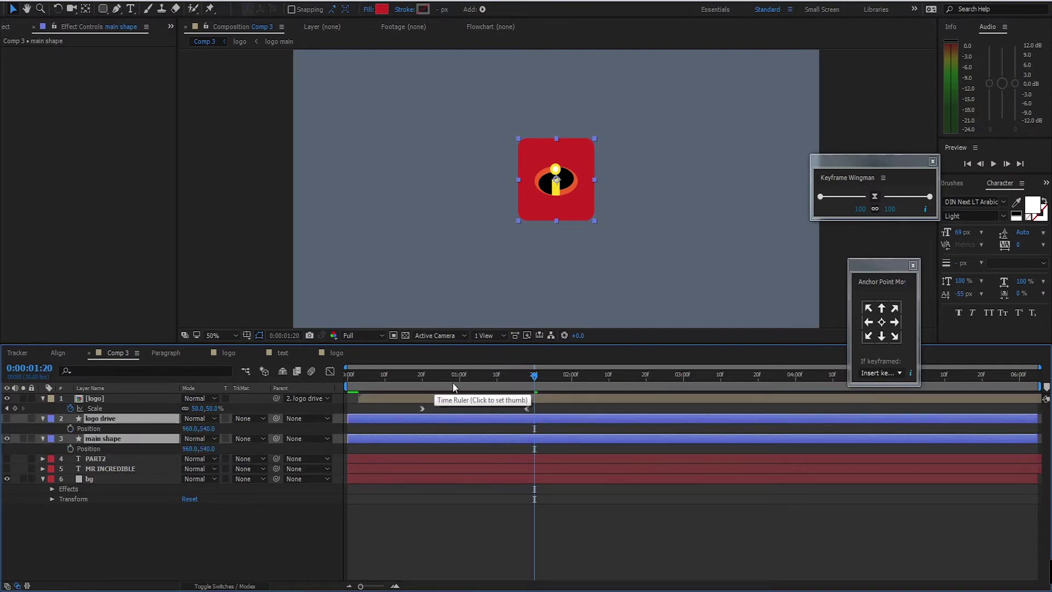
left_click_drag(535, 376, 550, 376)
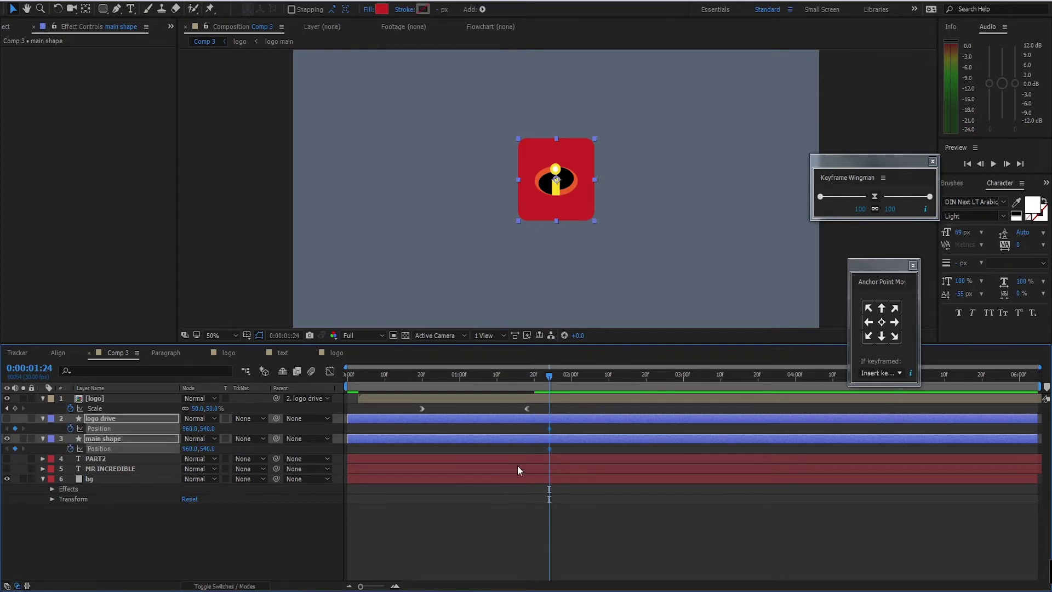
Step: Reveal only the keyframed properties of logo drive and main shape, and make the timeline area slightly taller
key("u")
key("u")
key("u")
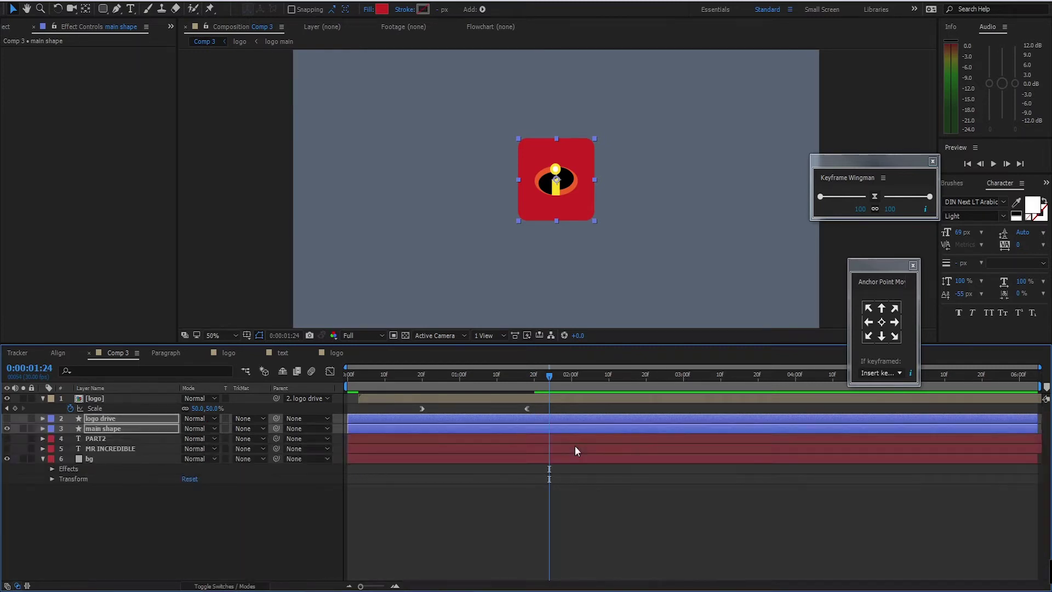
key("u")
key("u")
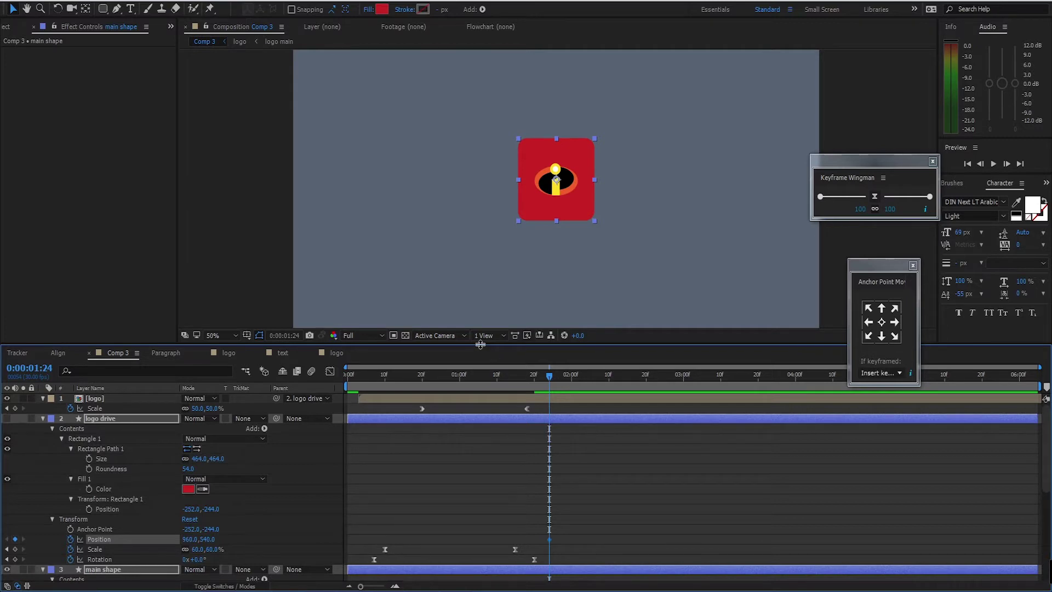
left_click_drag(482, 346, 488, 316)
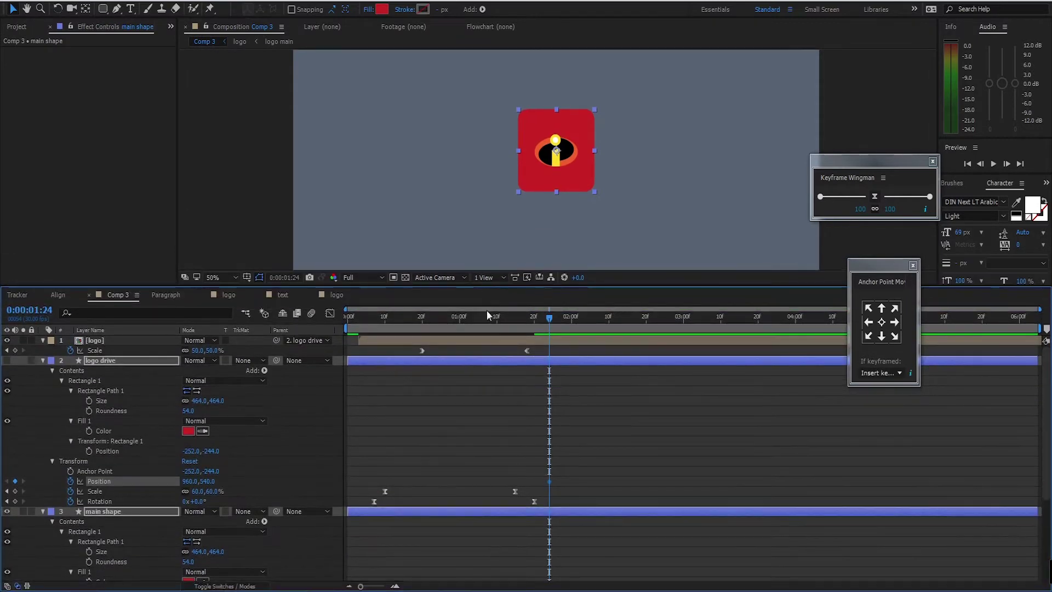
scroll(124, 432, "down", 2)
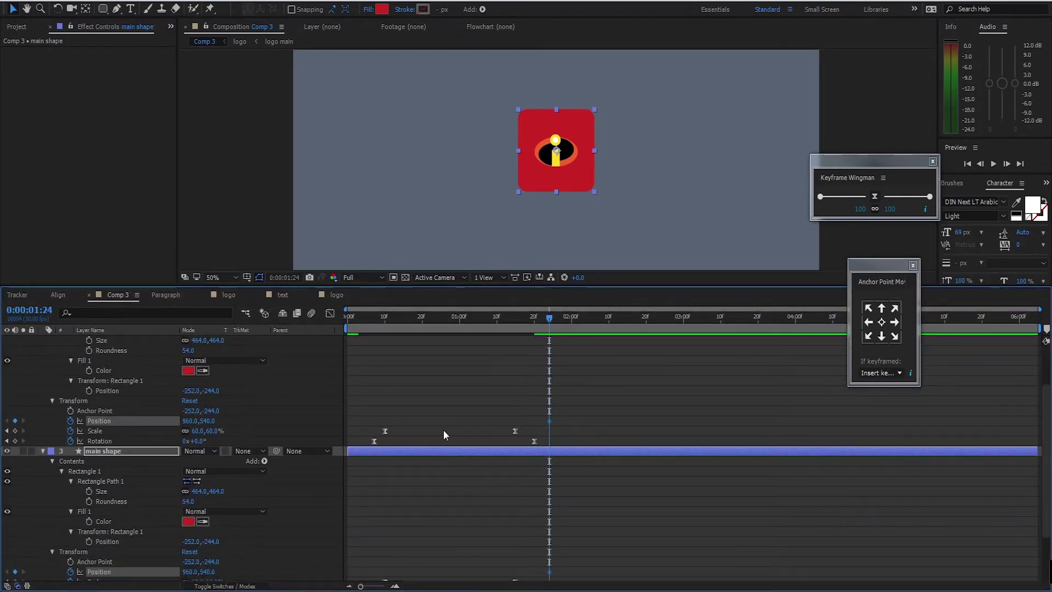
scroll(443, 429, "up", 2)
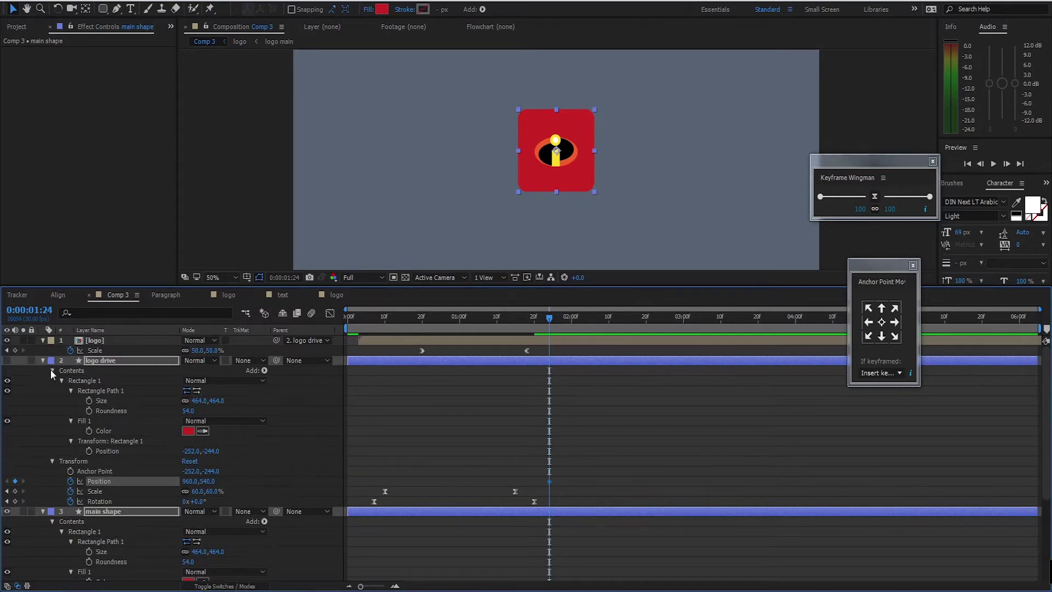
key("u")
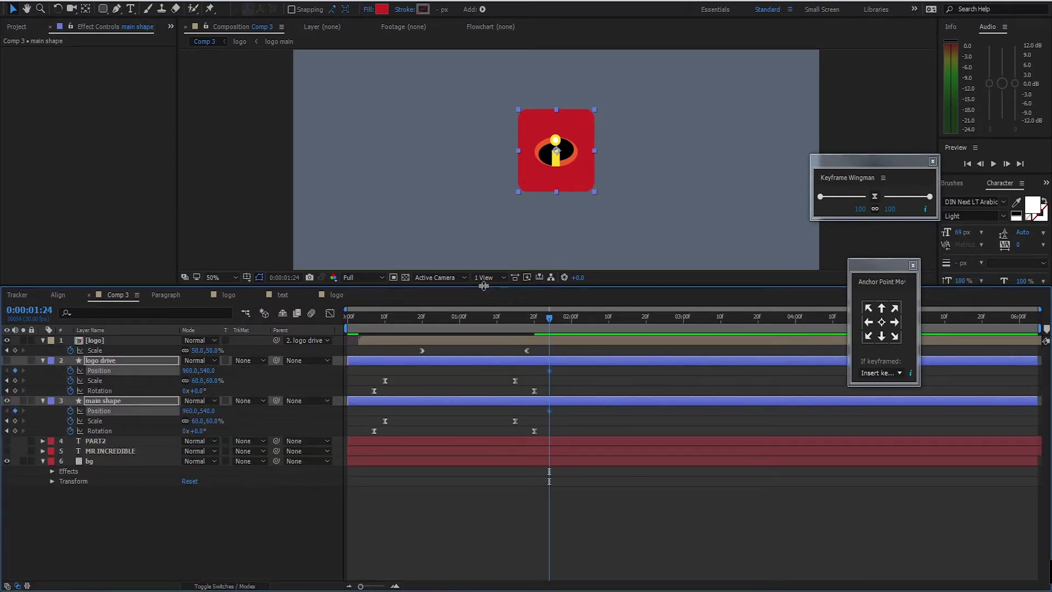
left_click_drag(483, 286, 484, 317)
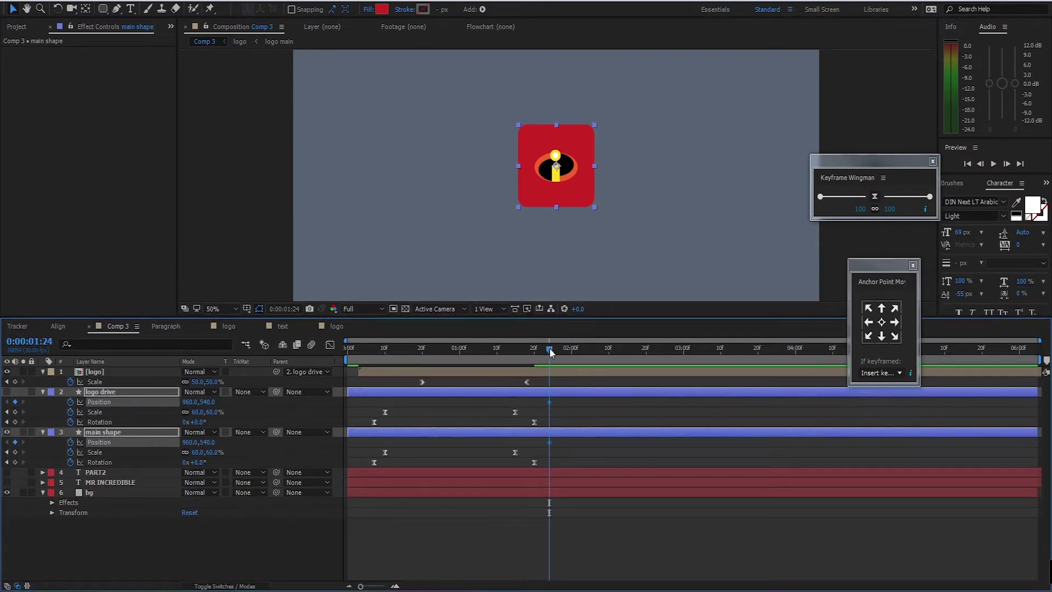
Step: Set logo drive and main shape to position 623, 540 at 0:00:03:07, and ease both layers' Position keyframes with Keyframe Wingman
left_click_drag(551, 347, 713, 396)
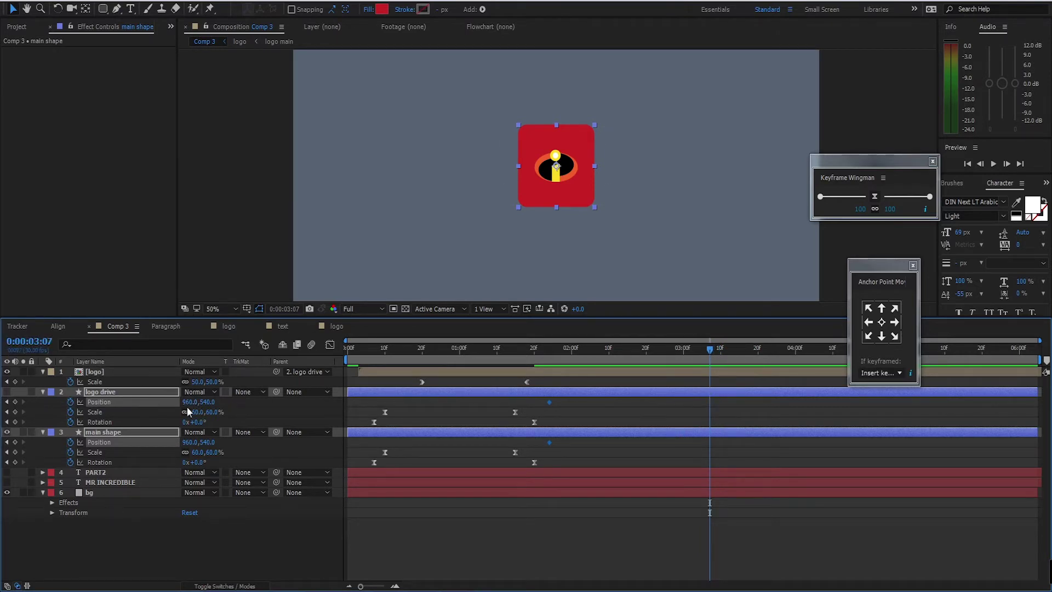
left_click_drag(187, 402, 17, 416)
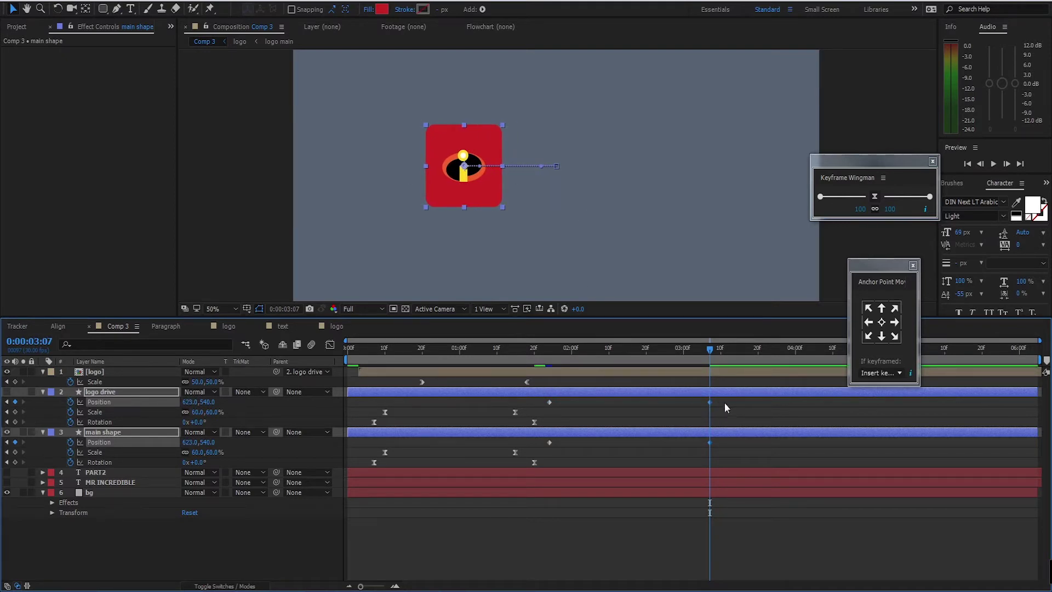
left_click_drag(724, 403, 540, 408)
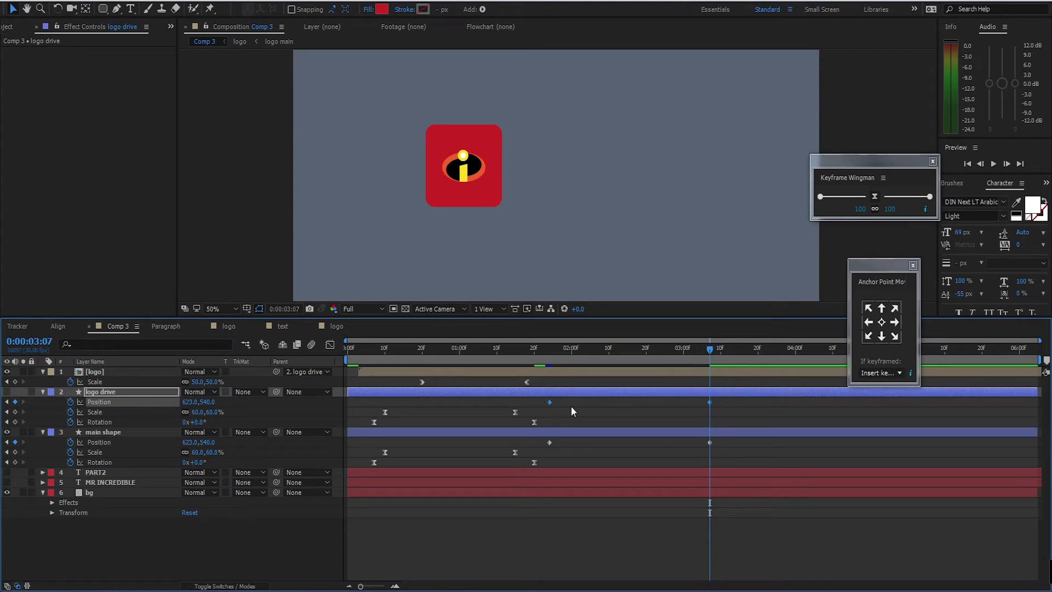
left_click_drag(724, 442, 552, 452)
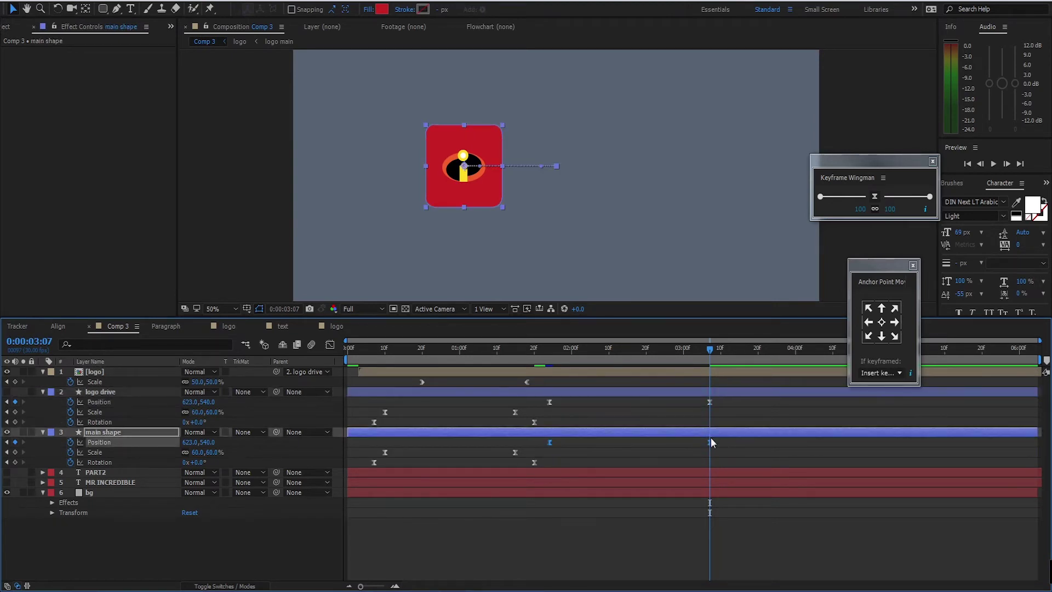
left_click_drag(729, 409, 546, 399)
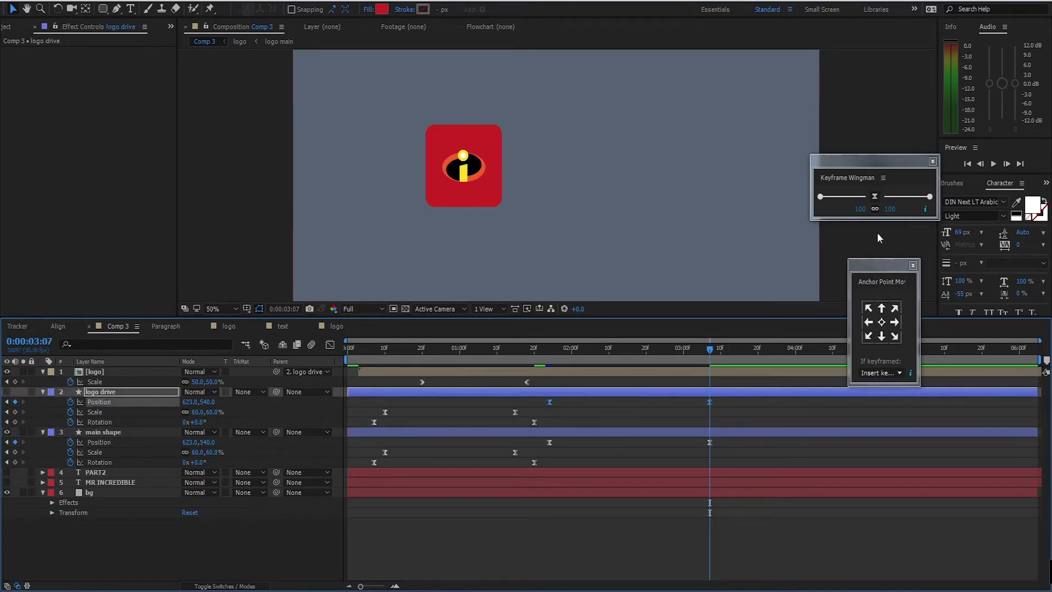
left_click(930, 197)
left_click_drag(724, 442, 539, 444)
left_click(930, 196)
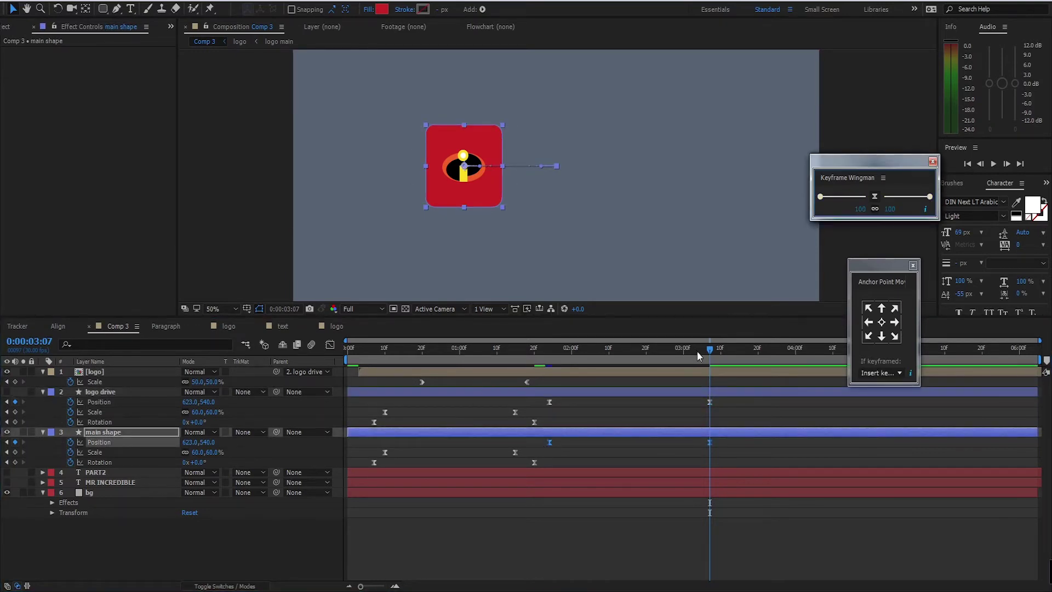
Step: Preview the eased sideways slide of the square and logo, and return to 0:00:03:07 with main shape selected
key("space")
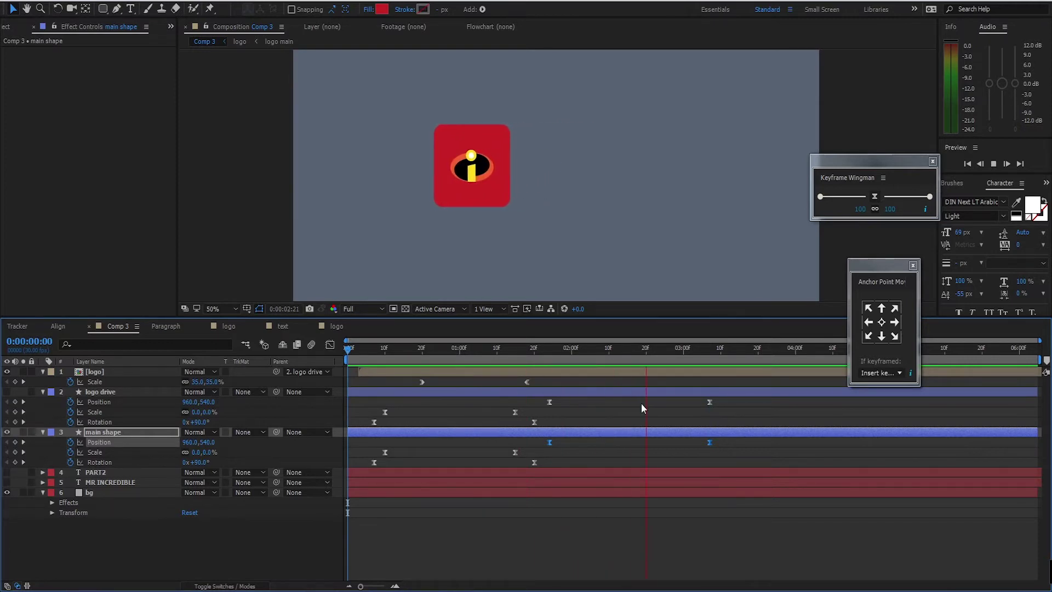
key("space")
key("space")
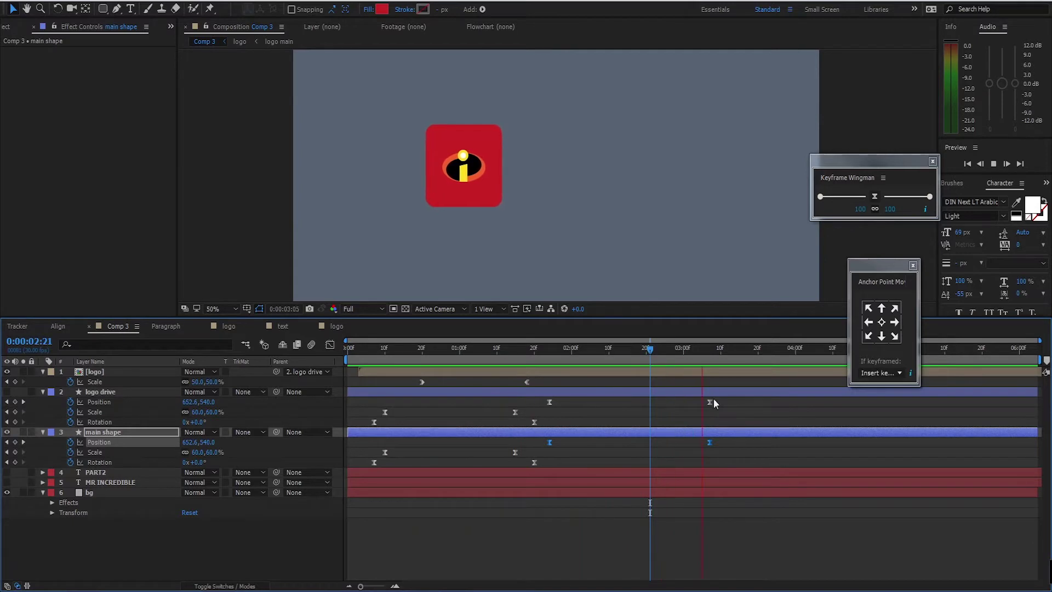
key("space")
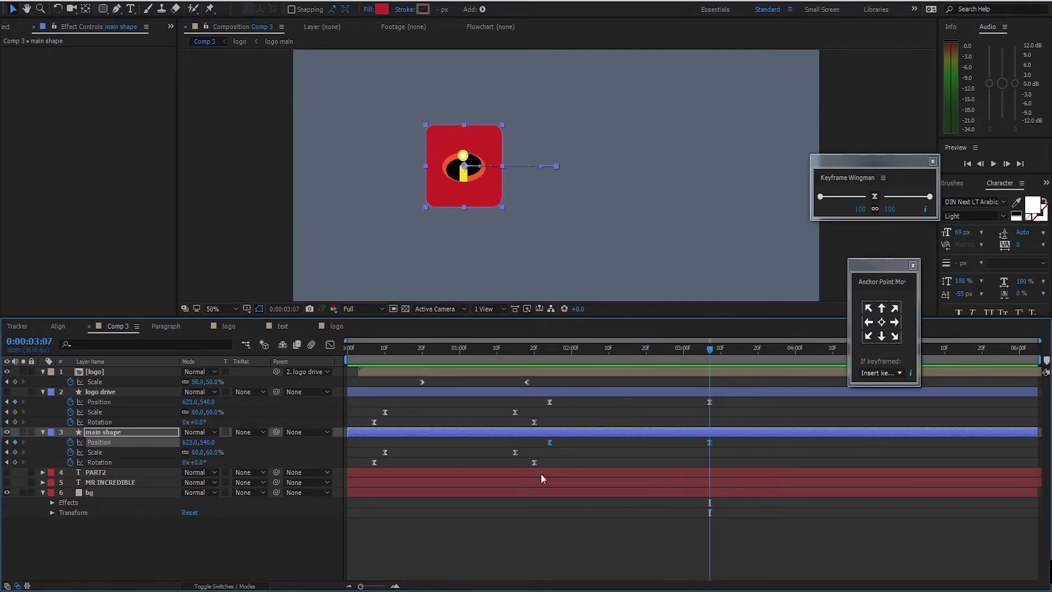
left_click(446, 456)
left_click(450, 431)
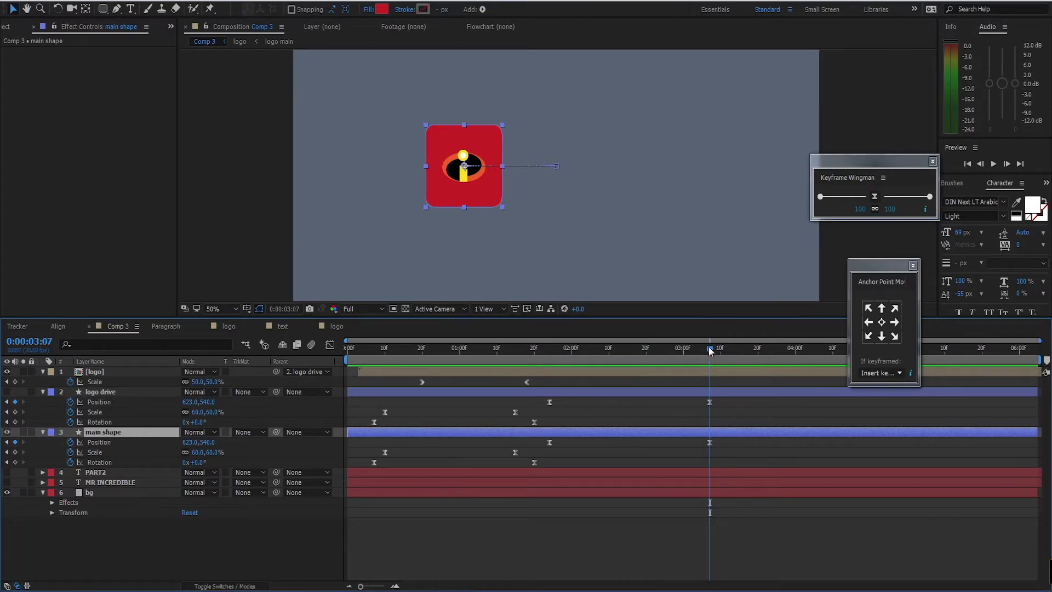
Step: Add a Rotation keyframe to main shape at 0:00:01:24, and set its rotation to -90° at 0:00:03:07
left_click_drag(709, 347, 545, 364)
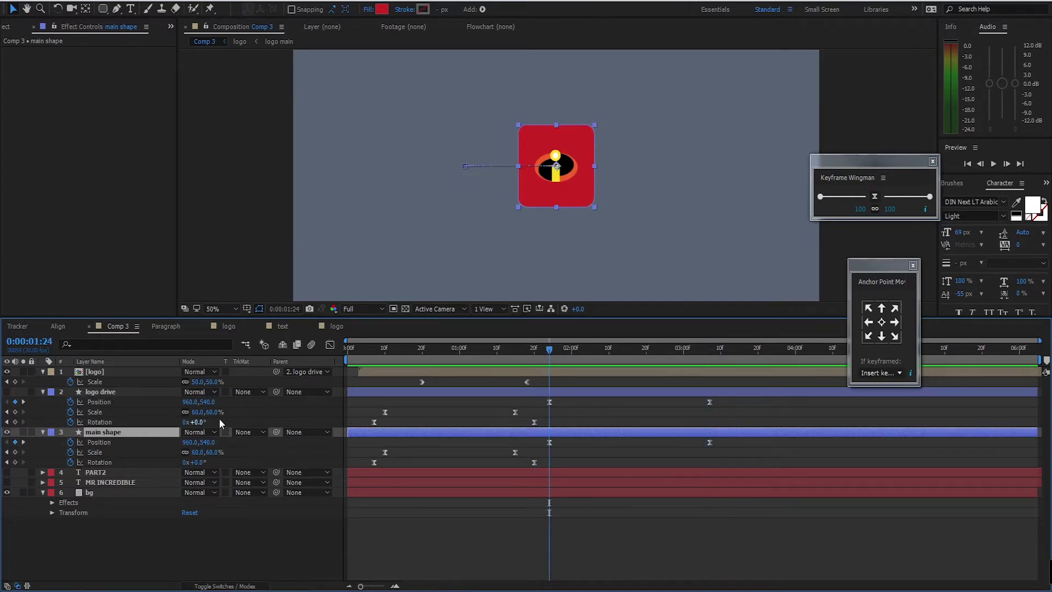
left_click(108, 463)
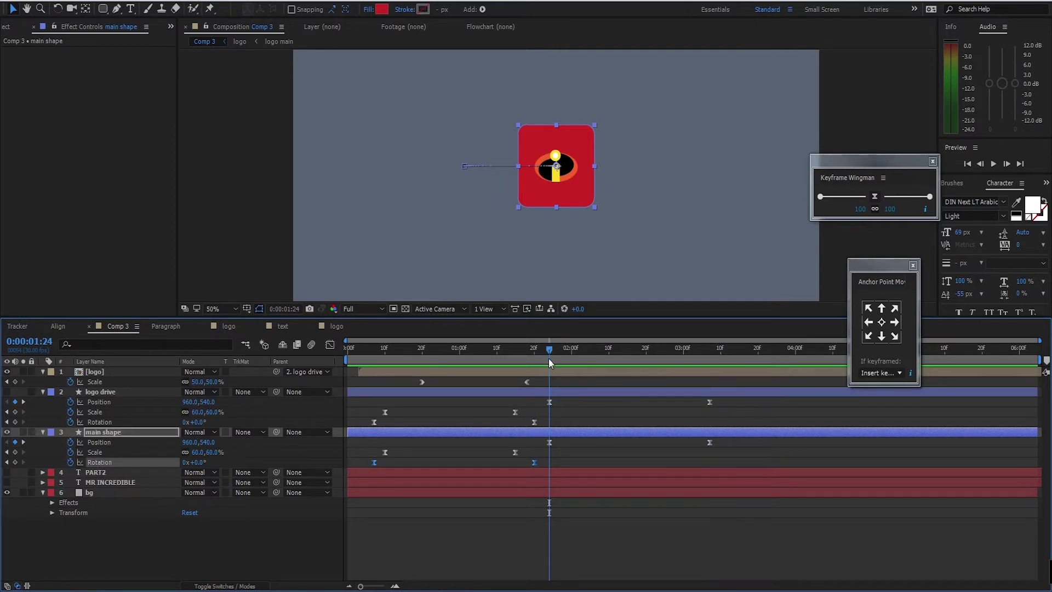
left_click(15, 462)
left_click_drag(551, 347, 710, 351)
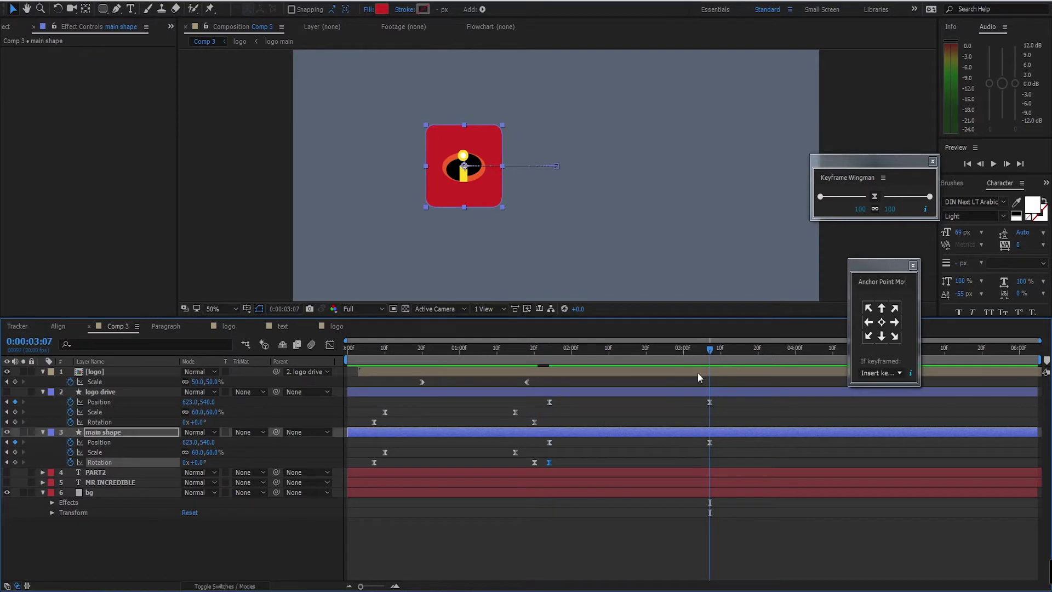
left_click_drag(200, 465, 200, 466)
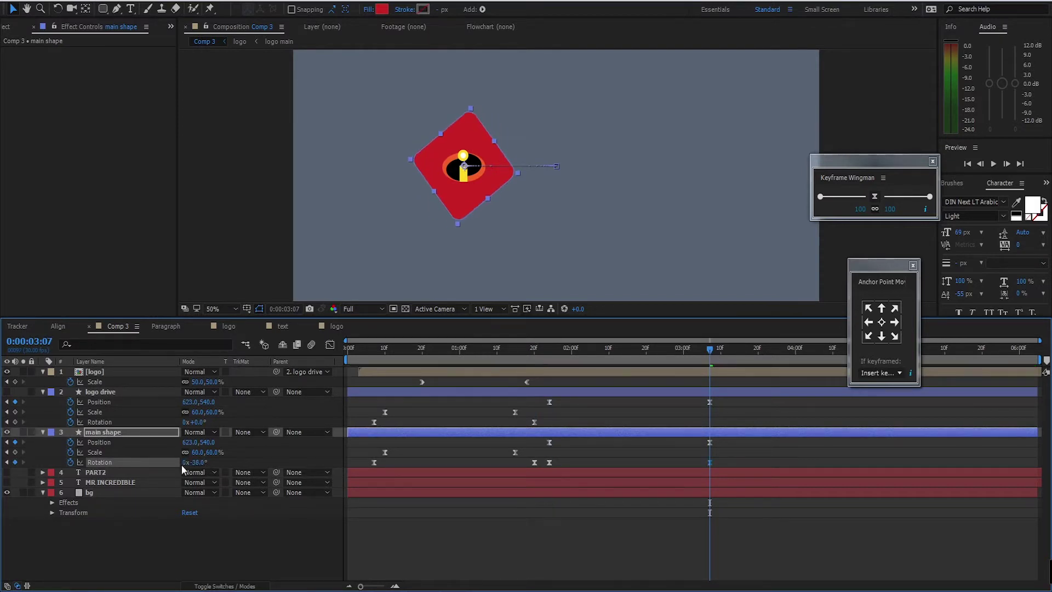
left_click(201, 464)
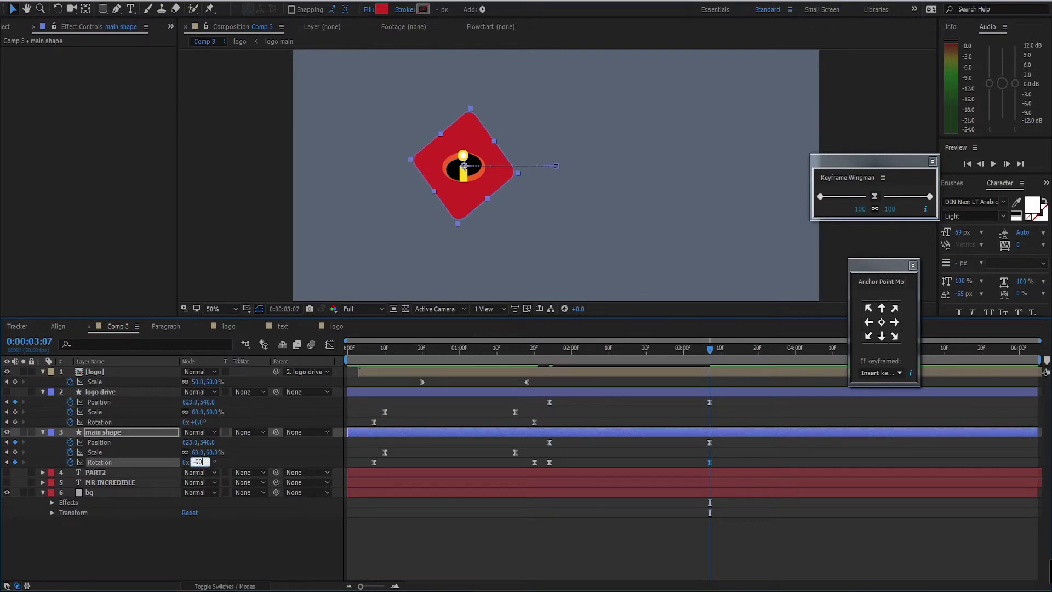
type("-90")
key("Return")
Step: Preview main shape's new spin, retime its last Rotation keyframe to well before the final Position keyframe, and preview again
left_click_drag(703, 351, 357, 382)
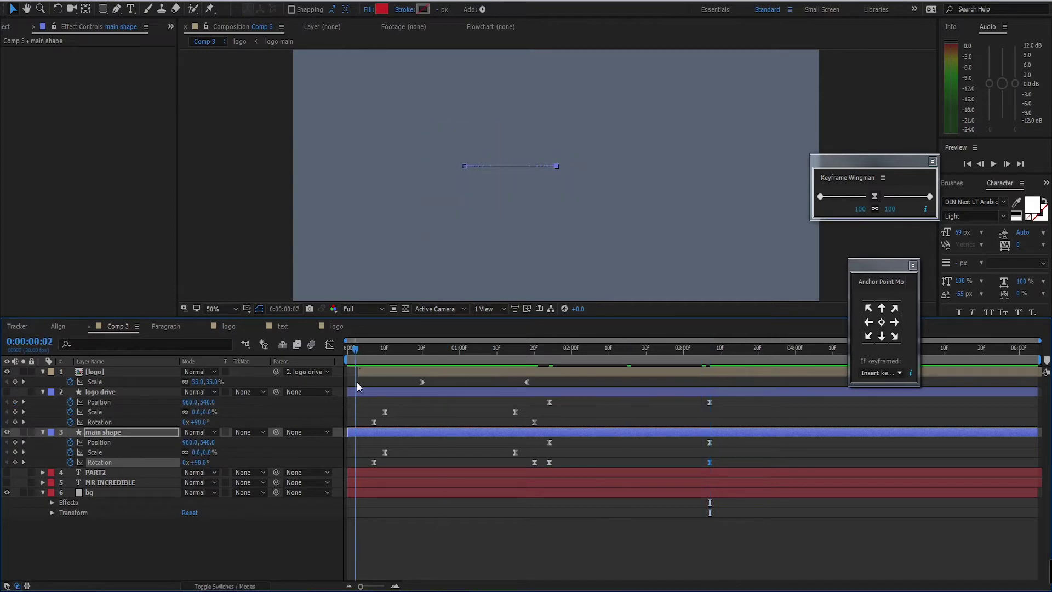
key("space")
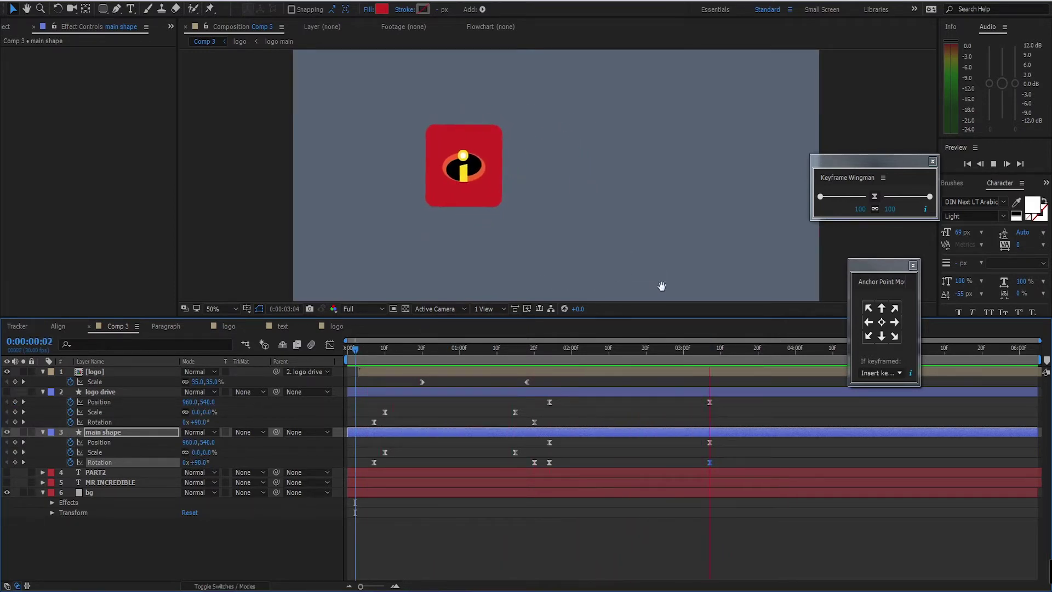
left_click_drag(718, 352, 598, 367)
left_click(695, 463)
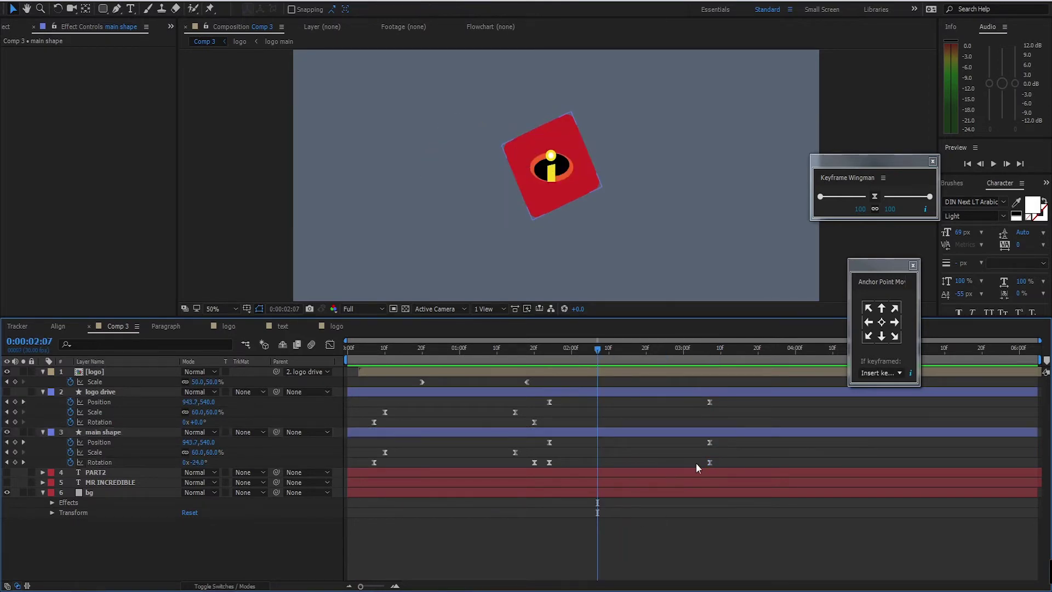
left_click_drag(709, 462, 668, 462)
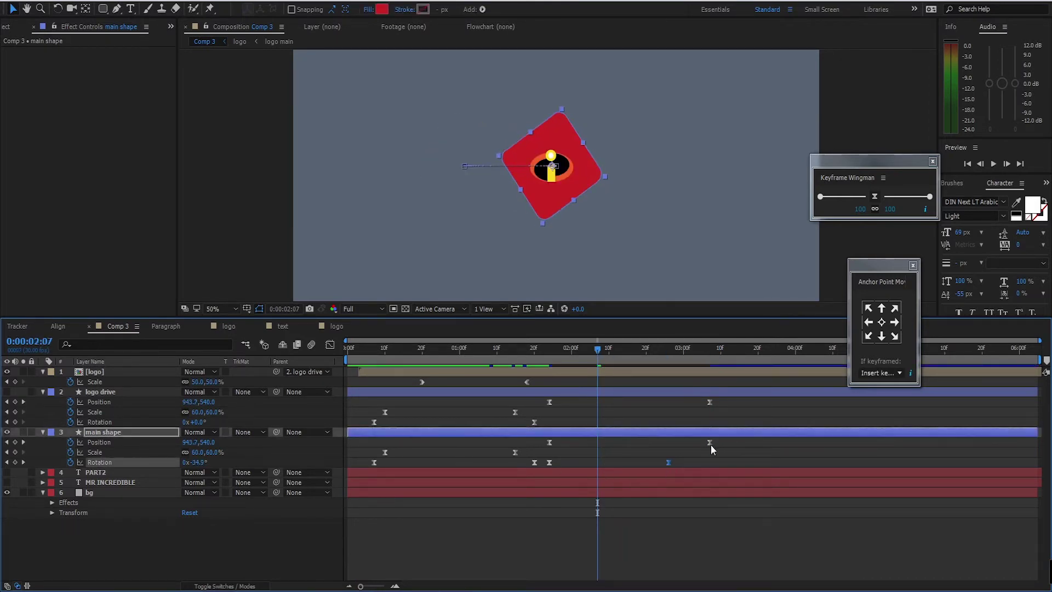
left_click(443, 367)
key("space")
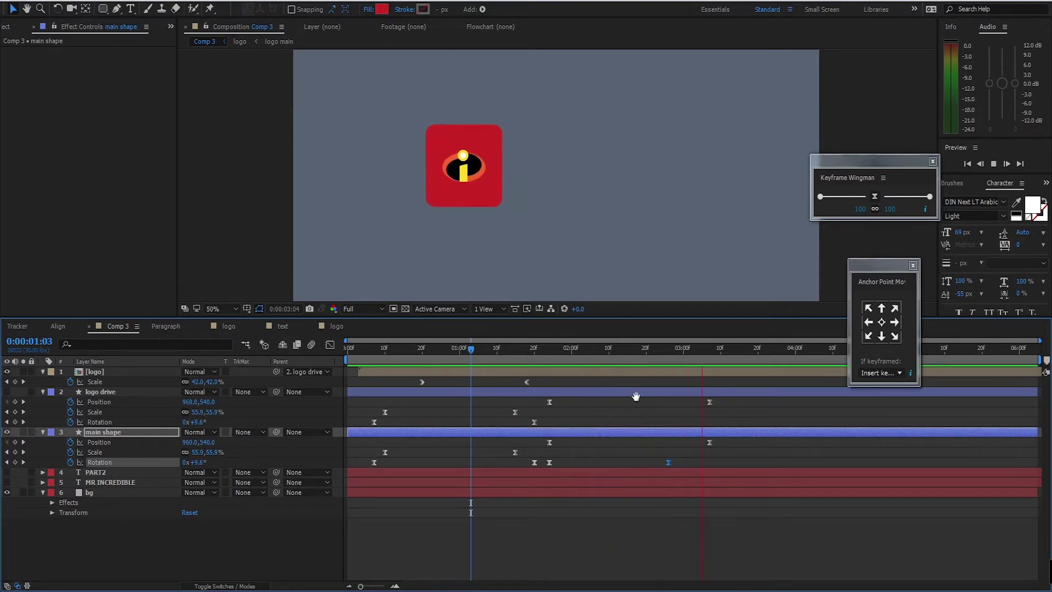
Step: Shift main shape's last two Rotation keyframes slightly later, so the spin starts just after the slide begins, and preview the animation
left_click(707, 366)
left_click(627, 363)
left_click_drag(547, 465, 557, 464)
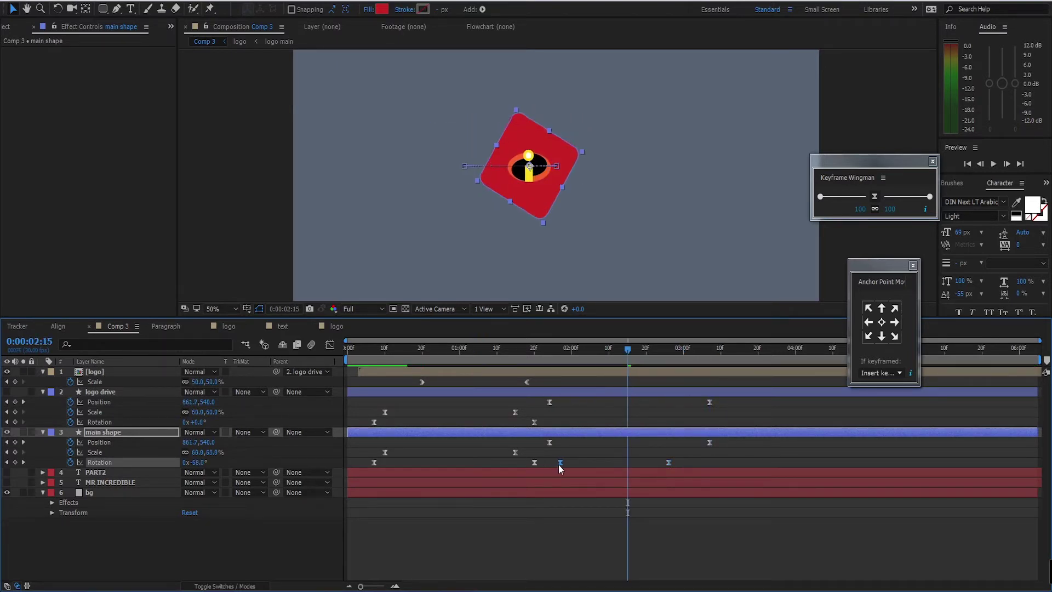
left_click_drag(668, 464, 677, 465)
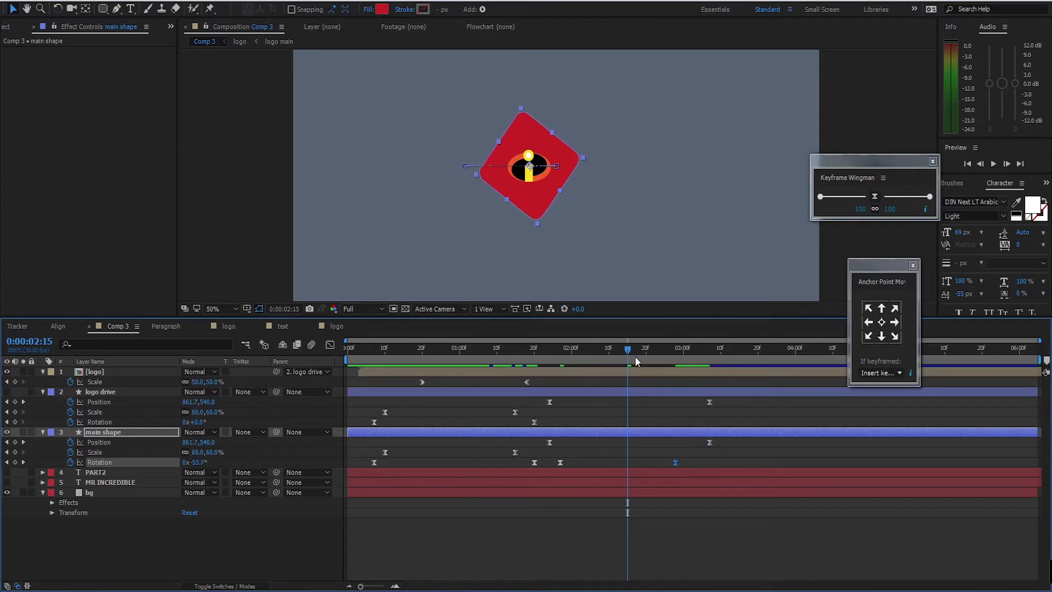
key("space")
key("space")
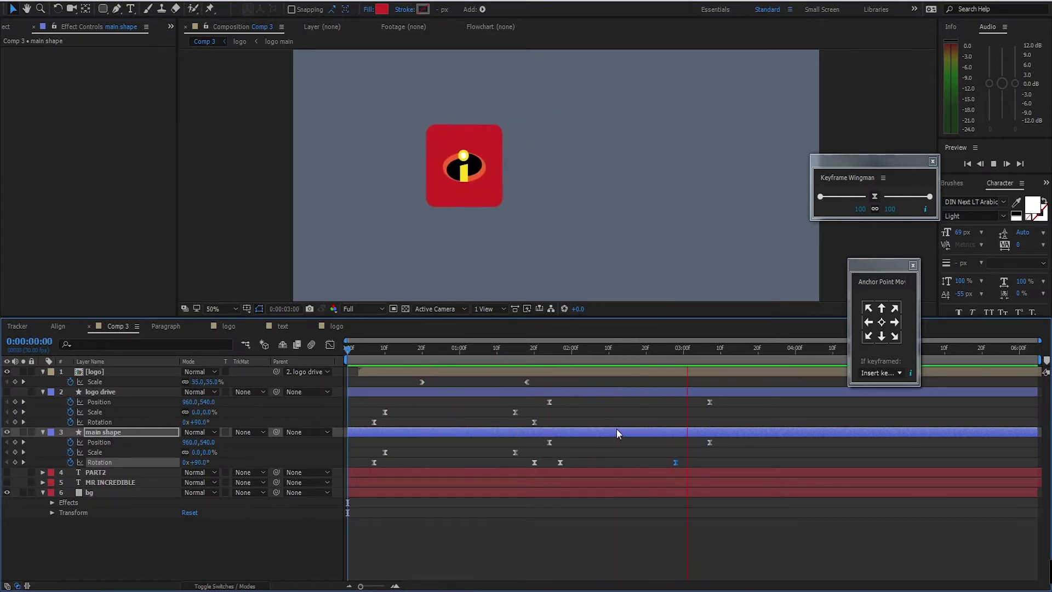
key("space")
Step: Set the easing of main shape's last two Rotation keyframes to about 76 with Keyframe Wingman, and preview the result
left_click(643, 352)
left_click_drag(688, 459, 556, 470)
left_click(930, 197)
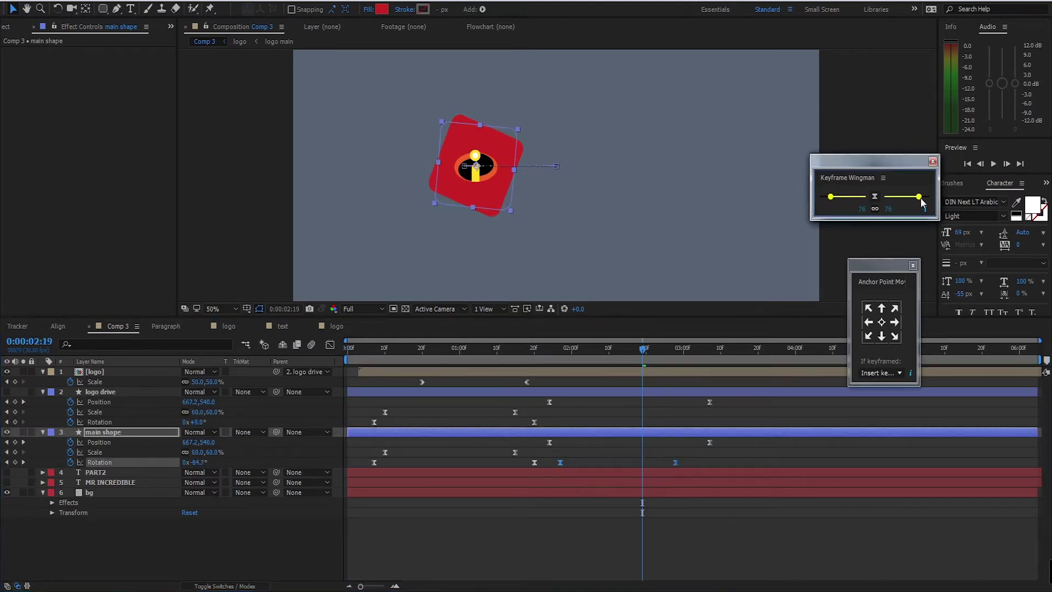
left_click(656, 529)
key("space")
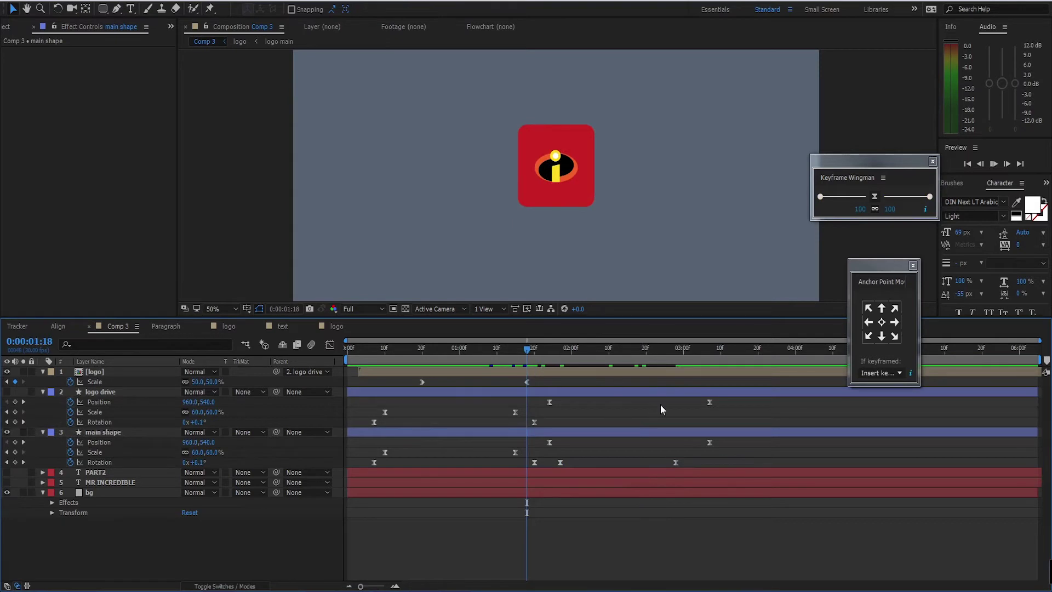
key("space")
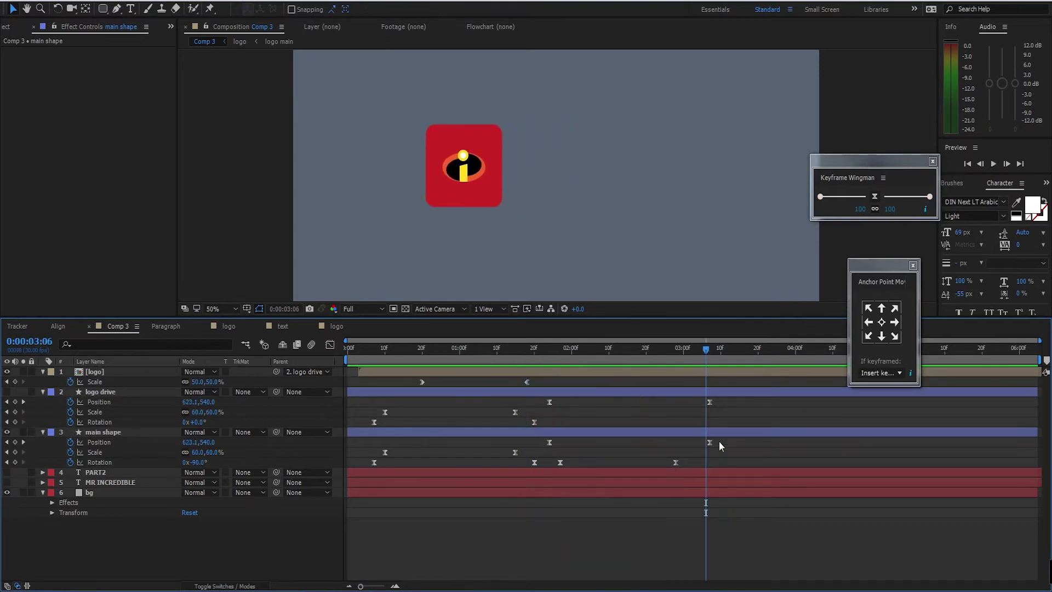
Step: At 0:00:03:07, make the PART2 and MR INCREDIBLE text layers visible and solo both
mouse_move(700, 349)
left_mouse_down()
mouse_move(639, 350)
mouse_move(724, 349)
mouse_move(678, 356)
mouse_move(703, 358)
left_mouse_up()
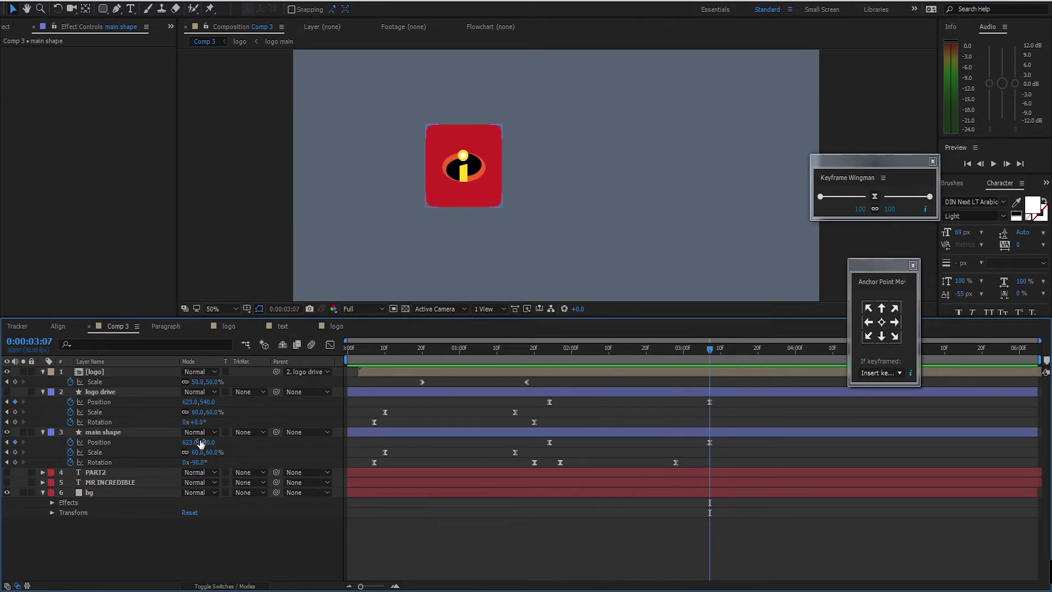
left_click(102, 473)
left_click(96, 482, "shift")
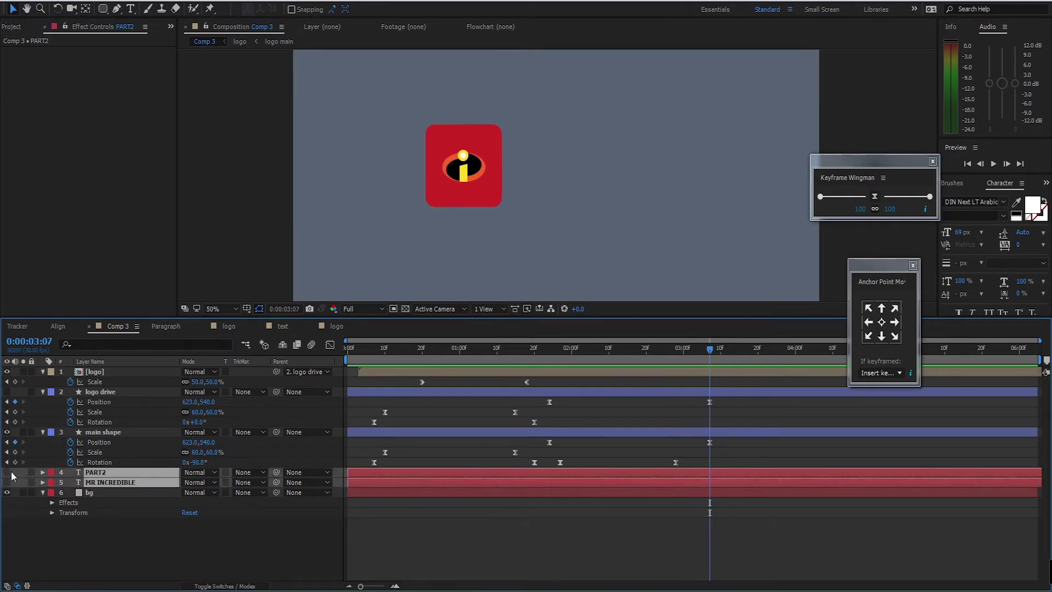
left_click_drag(7, 472, 7, 483)
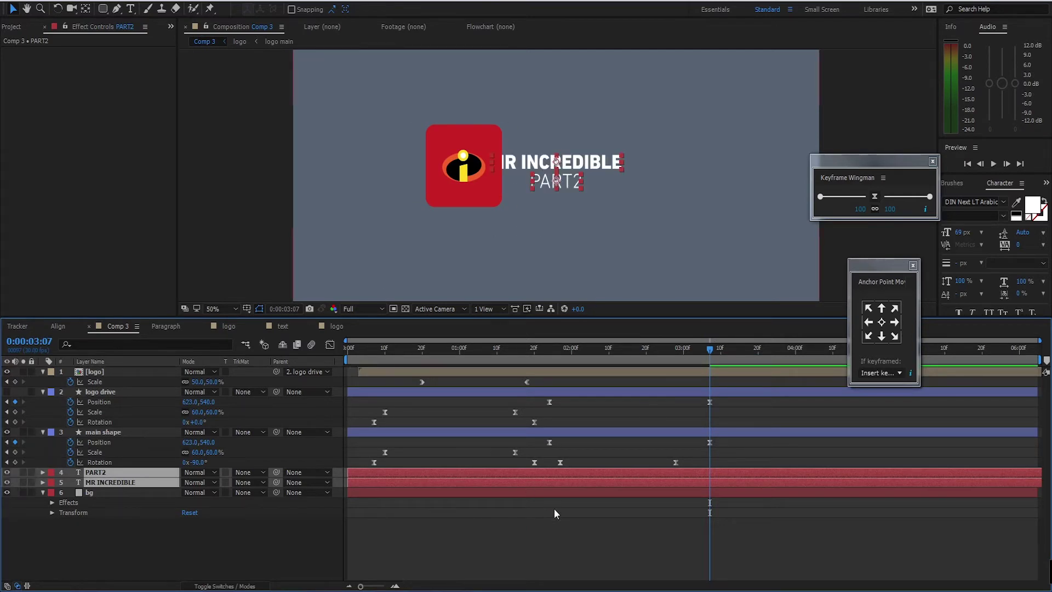
left_click(159, 545)
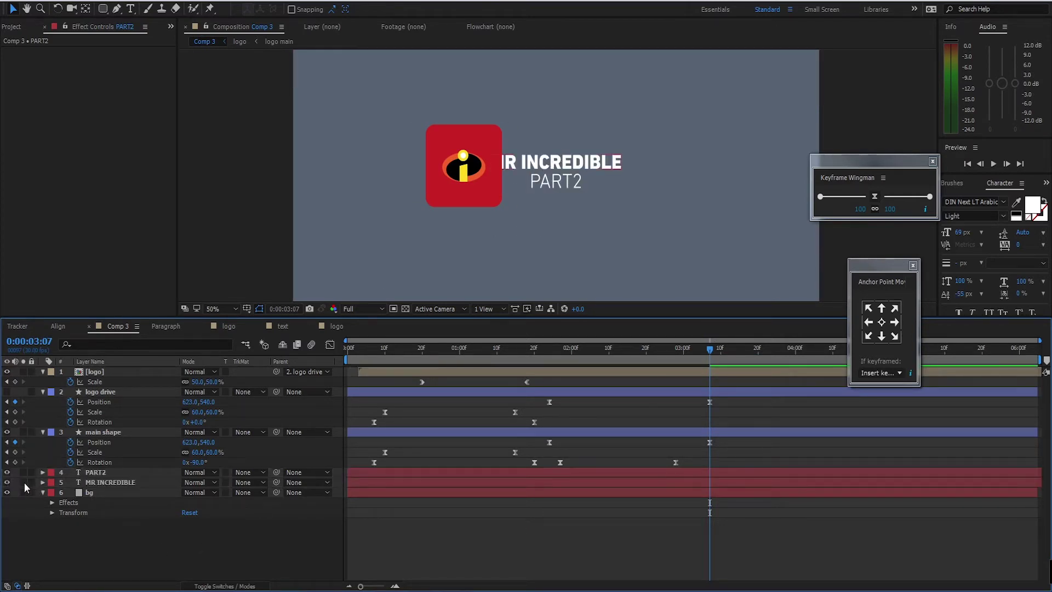
left_click(23, 482)
left_click(22, 472)
Step: Move the PART2 layer below MR INCREDIBLE in the layer order, and align its text to the title's left edge
left_click(89, 484)
scroll(553, 159, "up", 1)
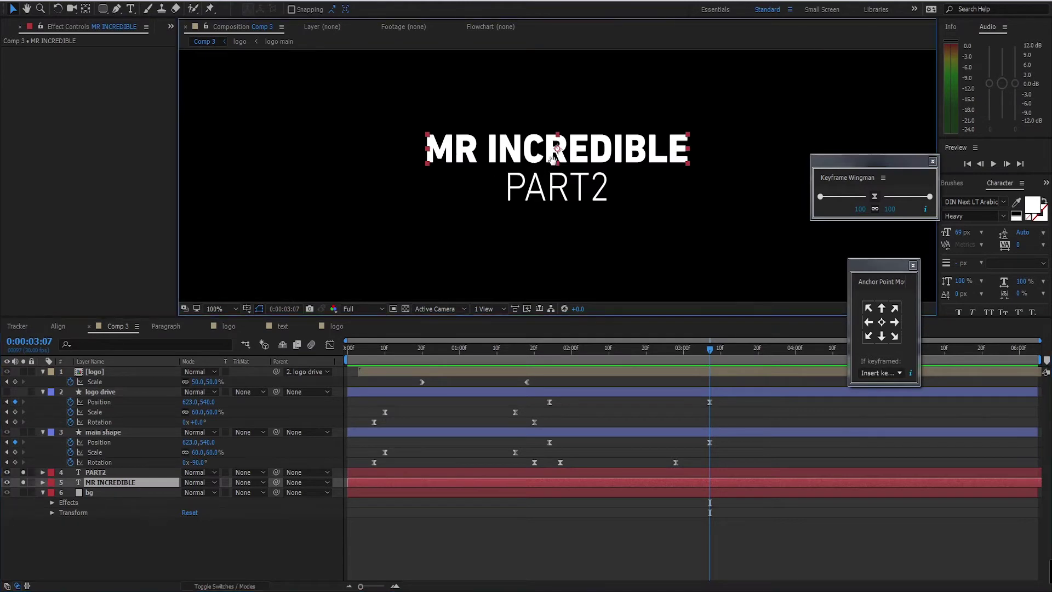
left_click(120, 473)
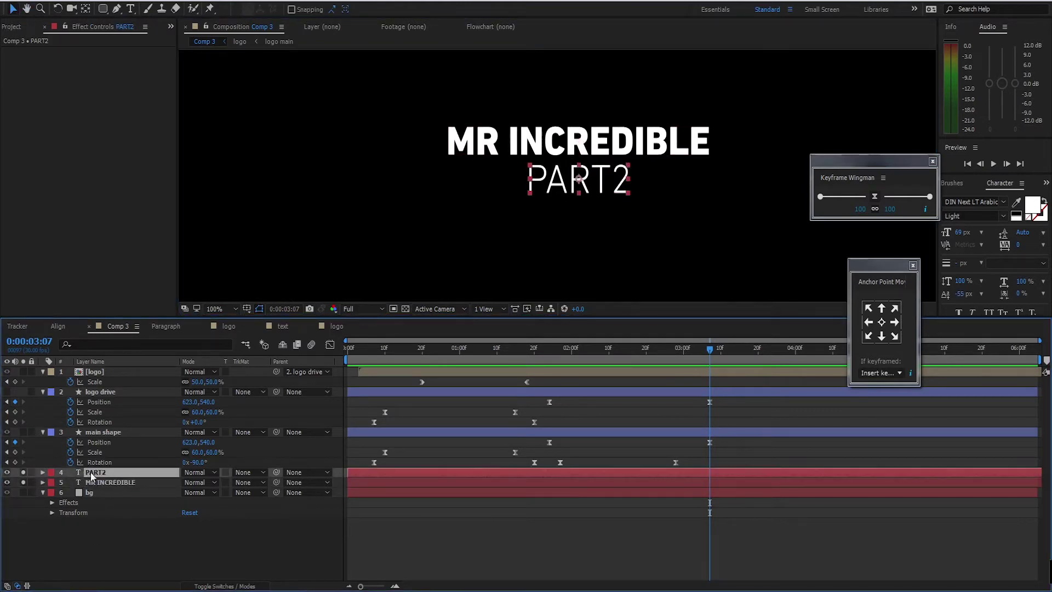
left_click_drag(90, 472, 103, 487)
left_click_drag(550, 189, 455, 187)
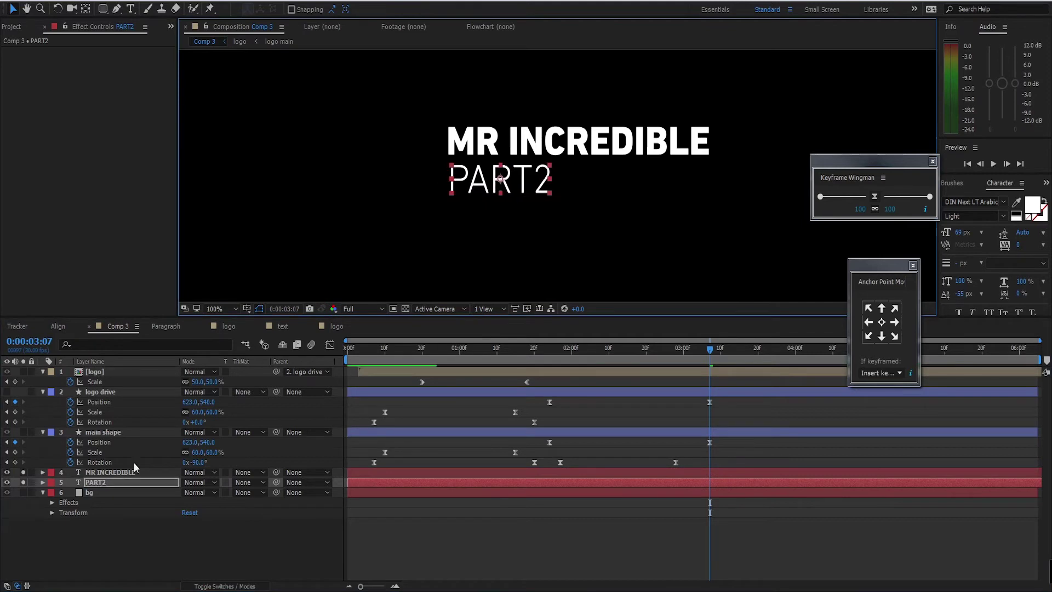
Step: Unsolo the MR INCREDIBLE and PART2 layers and pre-compose them into a composition named text
left_click(127, 473, "shift")
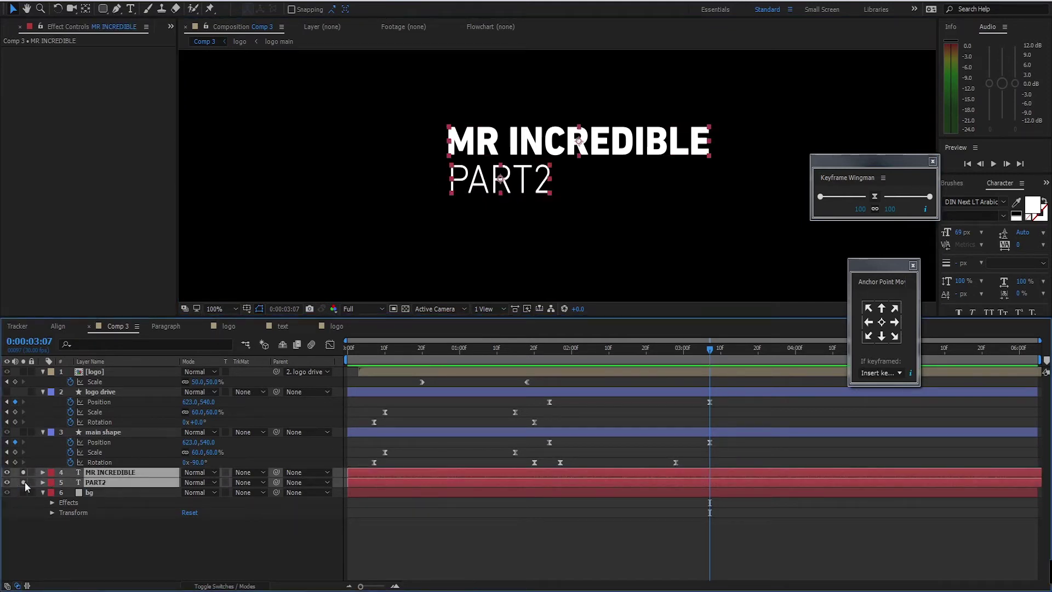
left_click_drag(25, 482, 24, 473)
key("ctrl+shift+c")
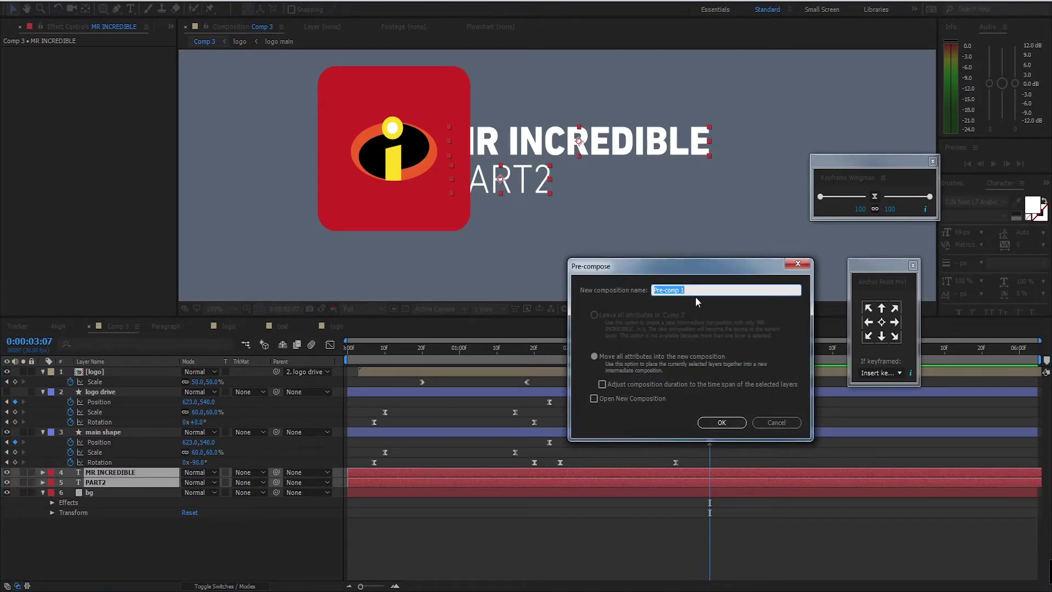
type("text")
left_click(722, 422)
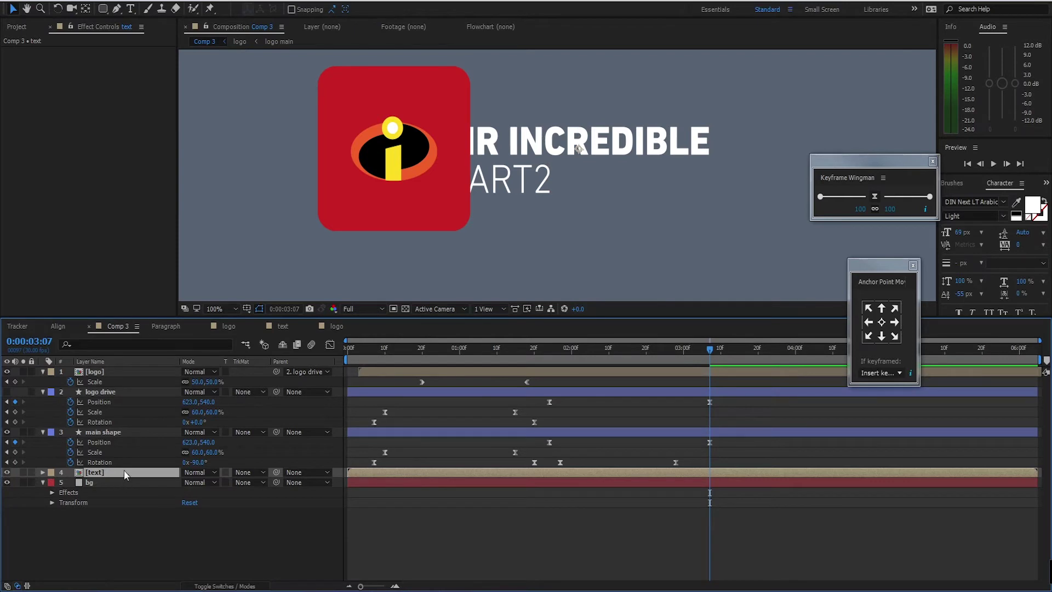
Step: Open the text composition and crop it to a region of interest drawn around the two text lines
double_click(124, 472)
left_click_drag(569, 256, 554, 221)
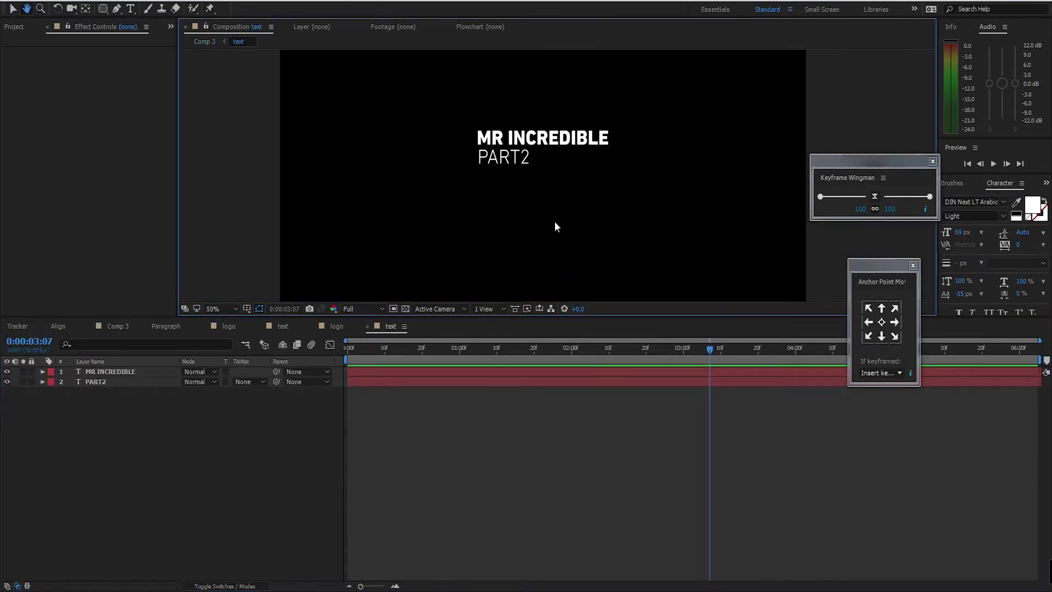
left_click(395, 309)
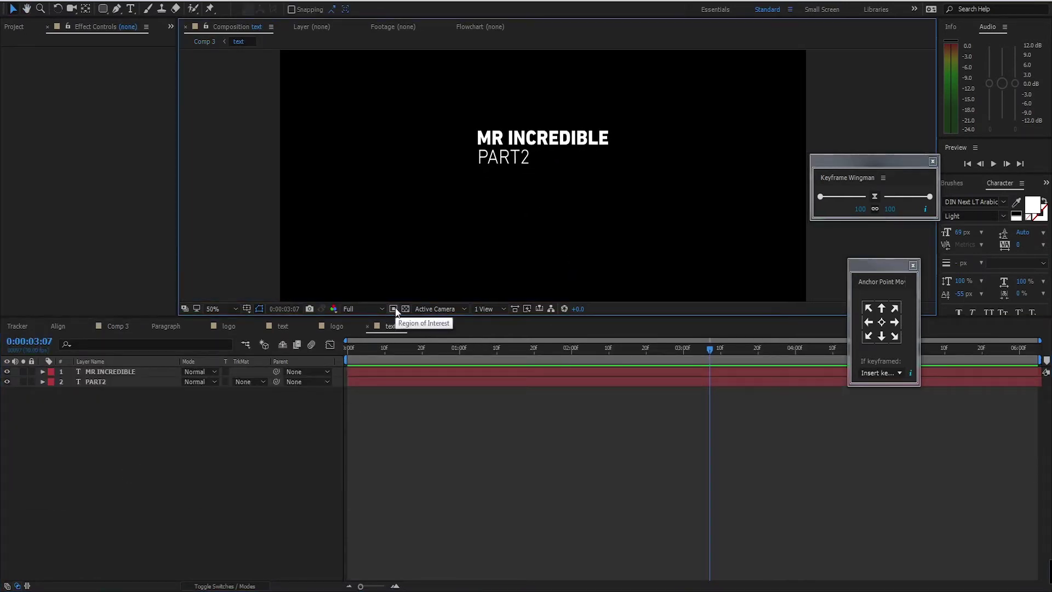
left_click_drag(474, 132, 443, 116)
left_click_drag(526, 148, 623, 173)
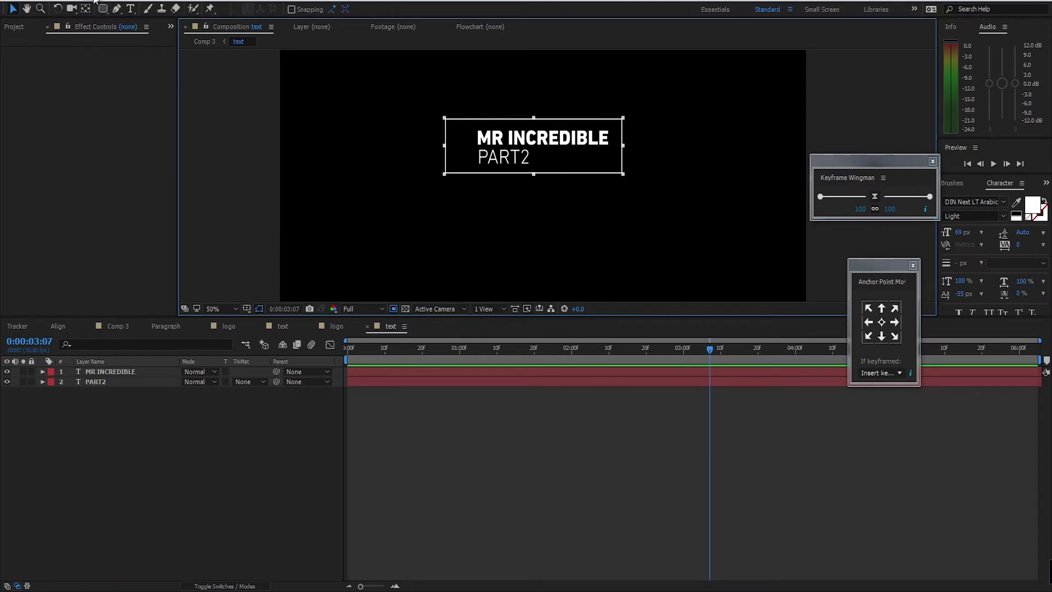
left_click(71, 2)
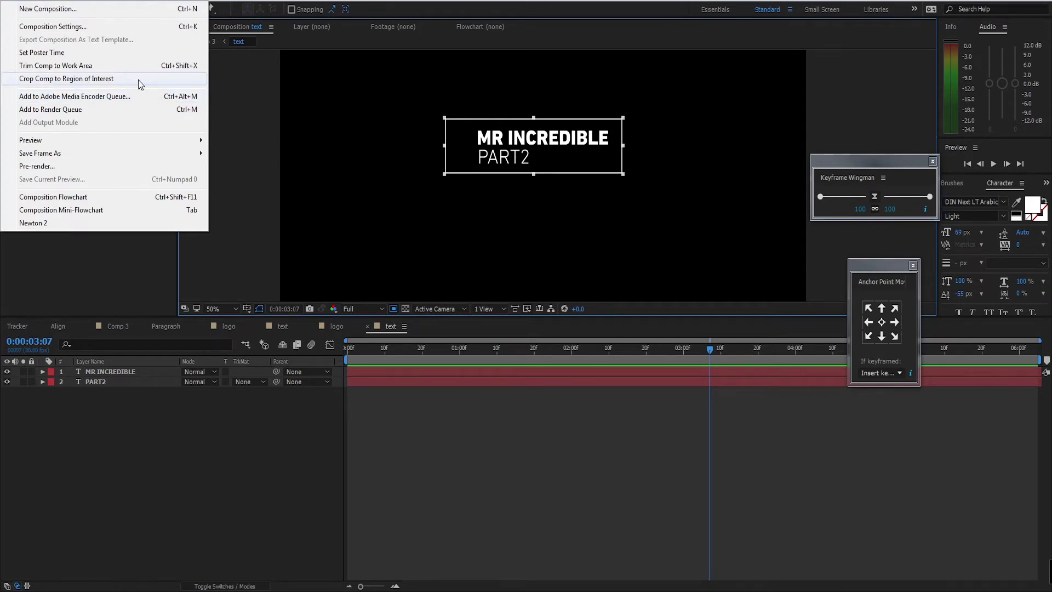
left_click(140, 83)
Step: Add Position keyframes to both MR INCREDIBLE and PART2 at 0:00:00:00 and 0:00:00:20
key("Home")
left_click(329, 354)
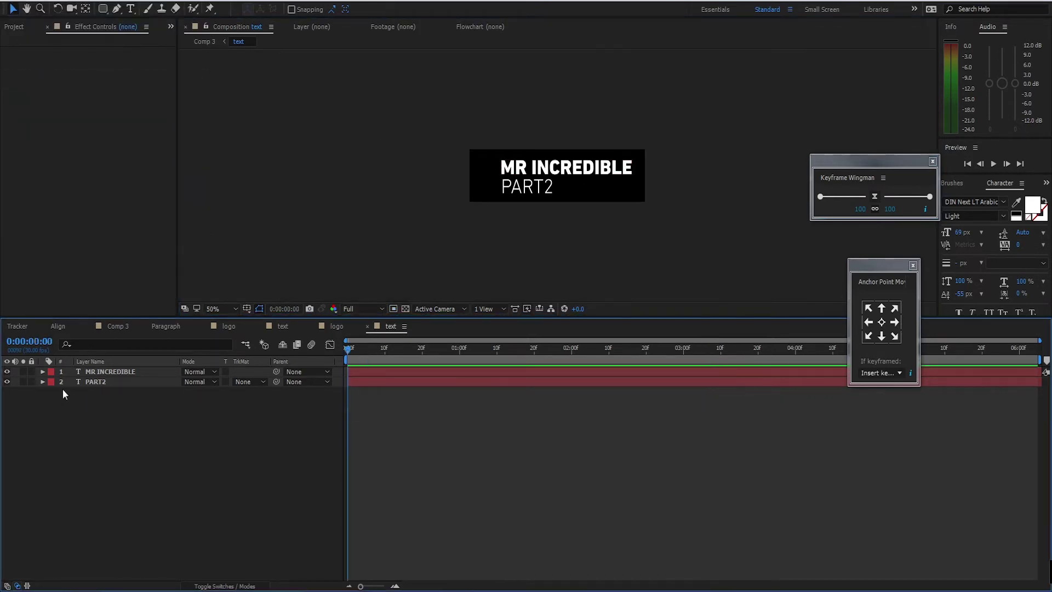
key("ctrl+a")
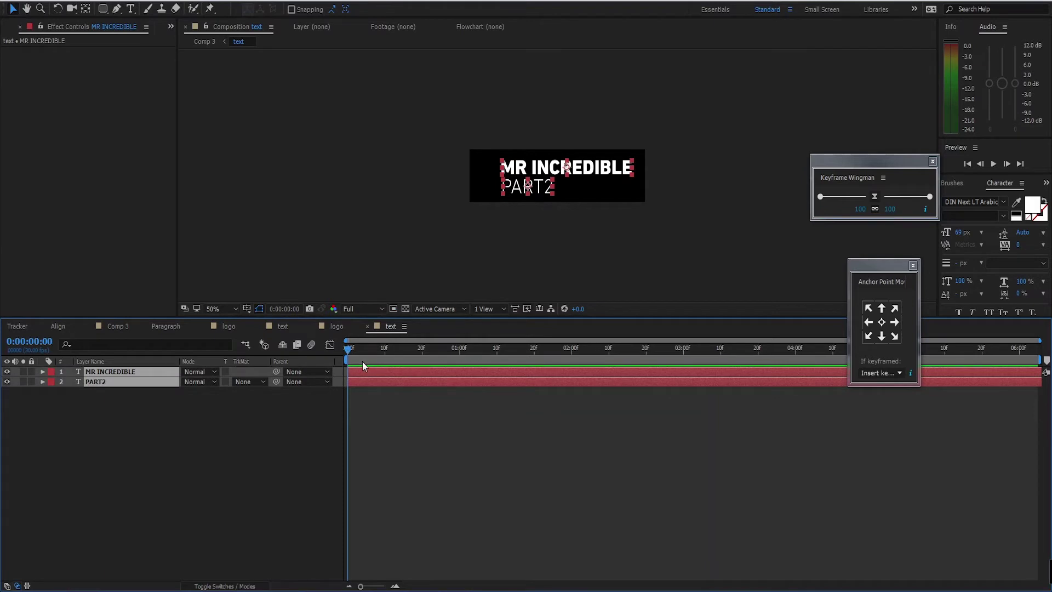
key("p")
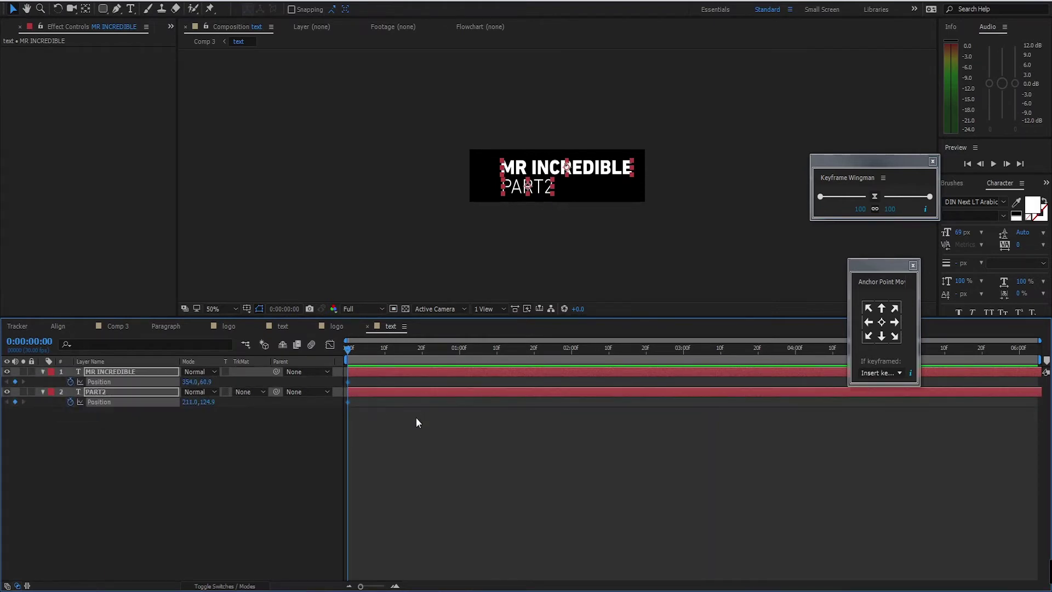
left_click_drag(348, 347, 422, 360)
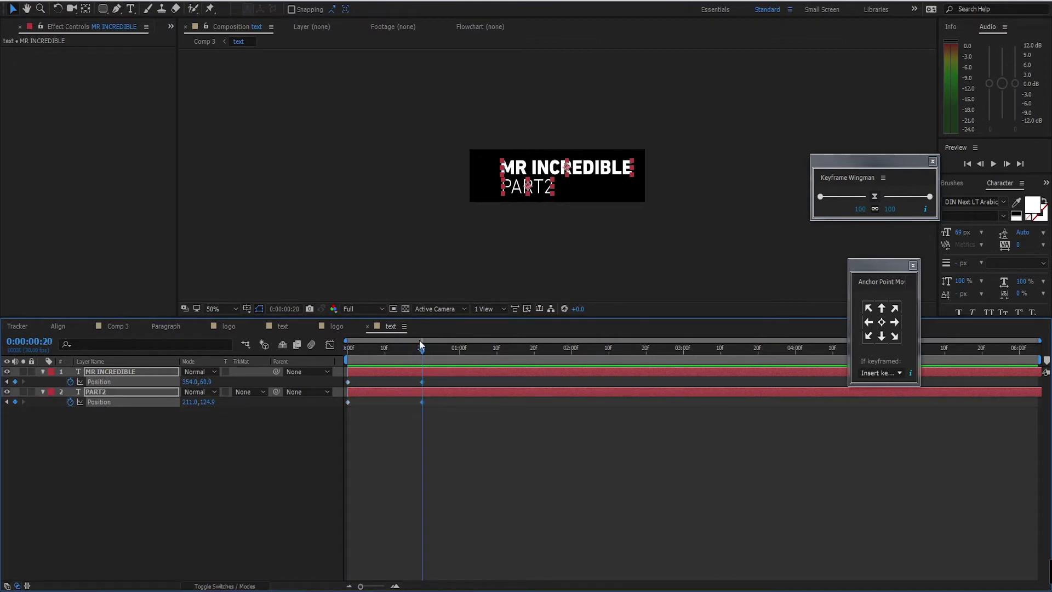
Step: At 0:00:00:00, set MR INCREDIBLE's X position to -282 and PART2's to -425, and select all four Position keyframes
left_click_drag(421, 345, 295, 362)
left_click_drag(187, 380, 121, 382)
left_click_drag(443, 419, 343, 377)
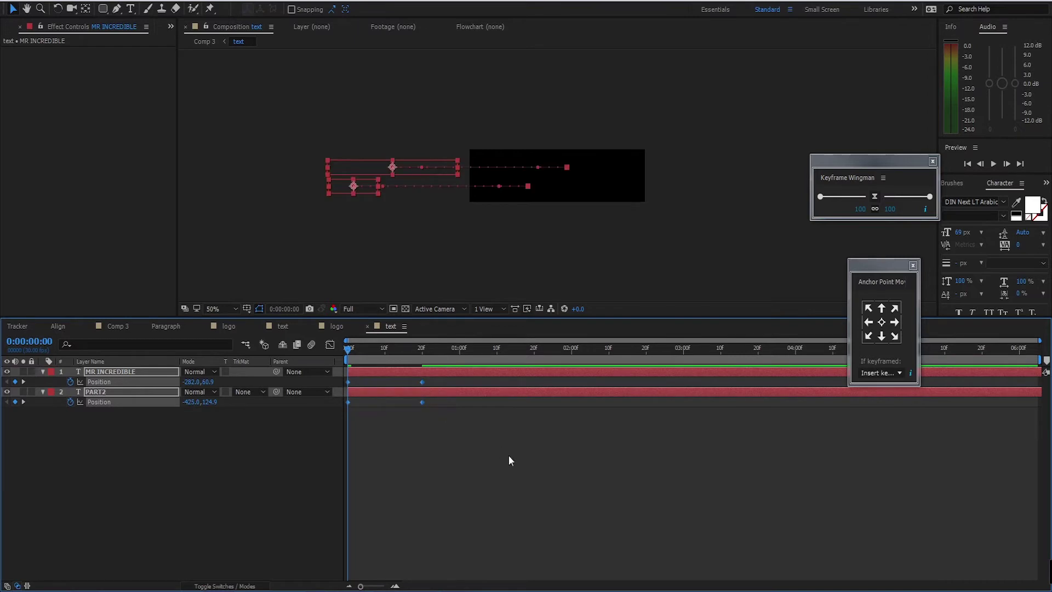
Step: Apply Easy Ease to all four Position keyframes, shape their speed curve to peak early with a long ease-out, and preview the slide
key("F9")
left_click_drag(462, 439, 414, 381)
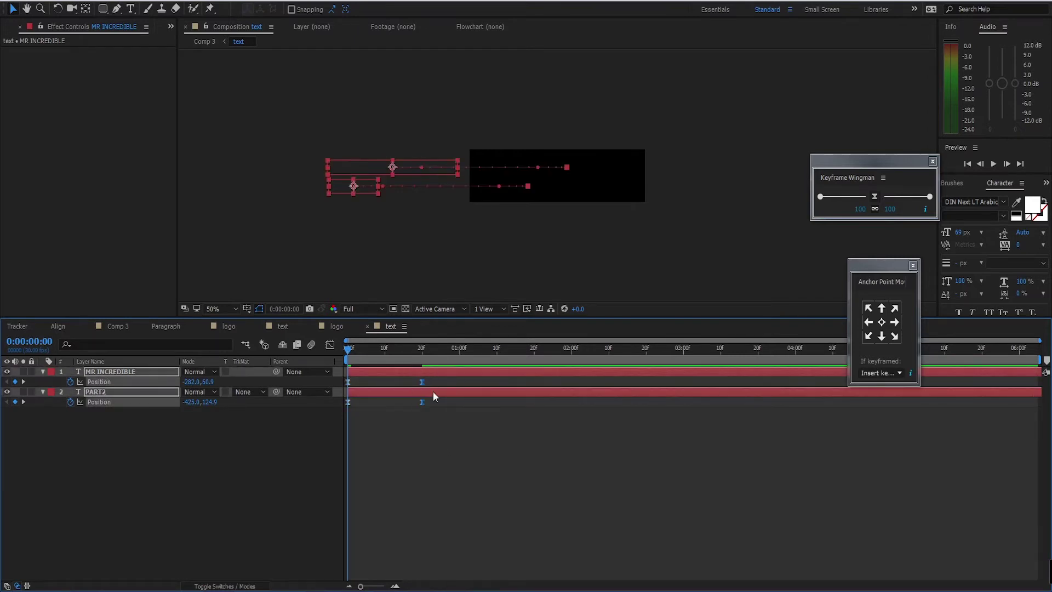
left_click(330, 344)
mouse_move(930, 197)
left_mouse_down()
mouse_move(919, 197)
mouse_move(950, 195)
left_mouse_up()
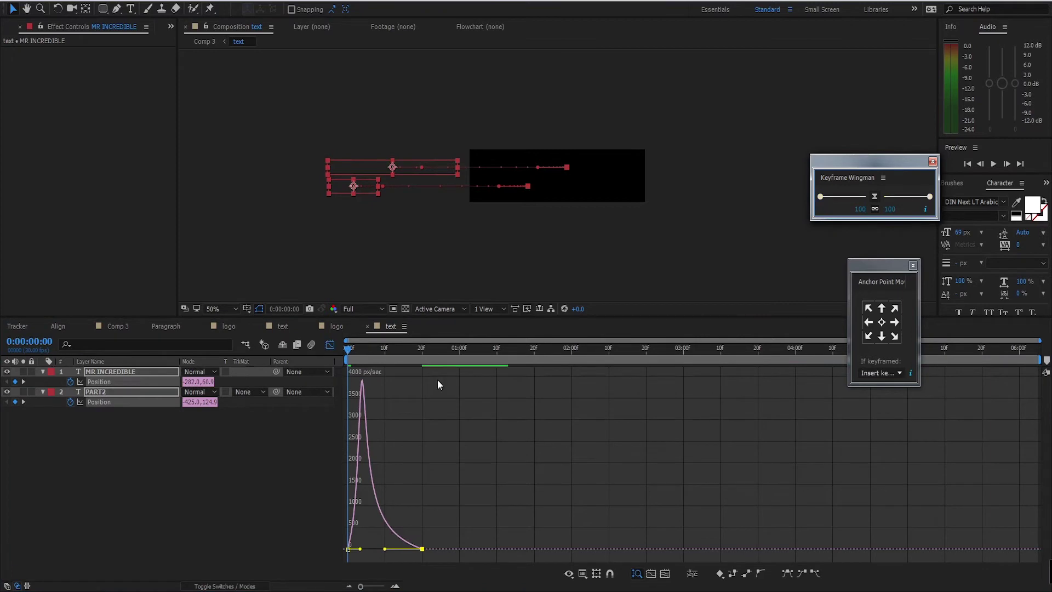
left_click(331, 344)
left_click(464, 475)
key("space")
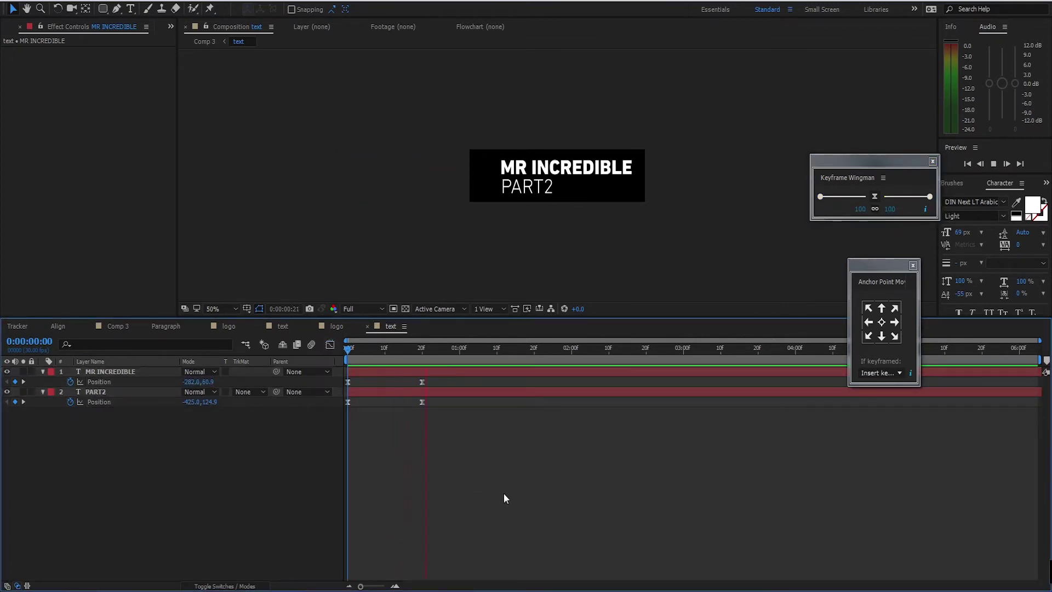
Step: Move the ending Position keyframes of MR INCREDIBLE and PART2 to 0:00:01:00 and preview the slower slide
key("space")
left_click_drag(419, 382, 460, 404)
key("space")
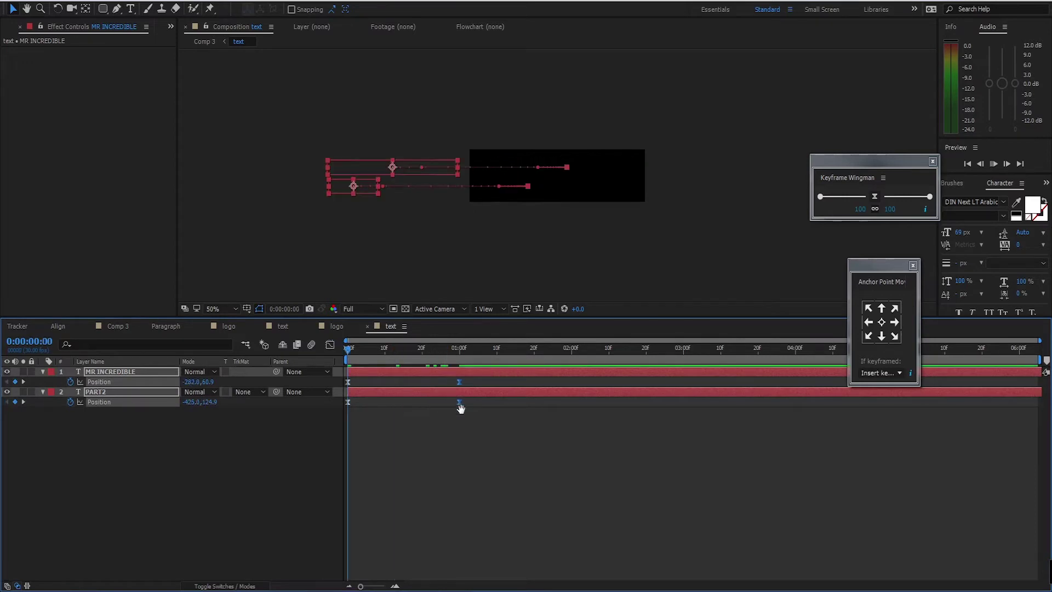
left_click(476, 438)
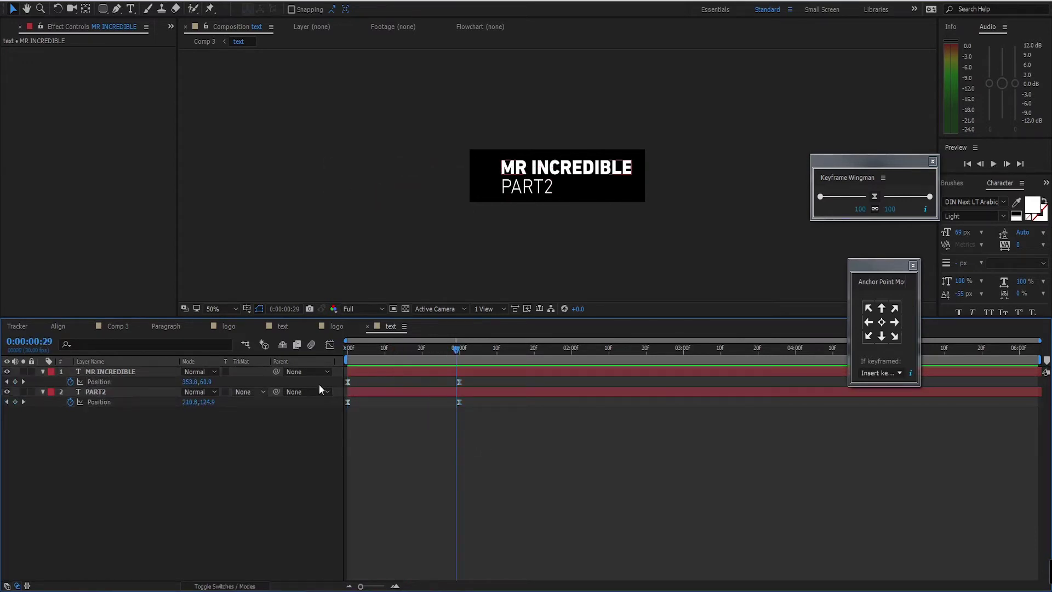
Step: Delay the PART2 layer by about 3 frames so its slide follows MR INCREDIBLE, and preview the stagger
left_click(143, 393)
left_click_drag(413, 391, 423, 391)
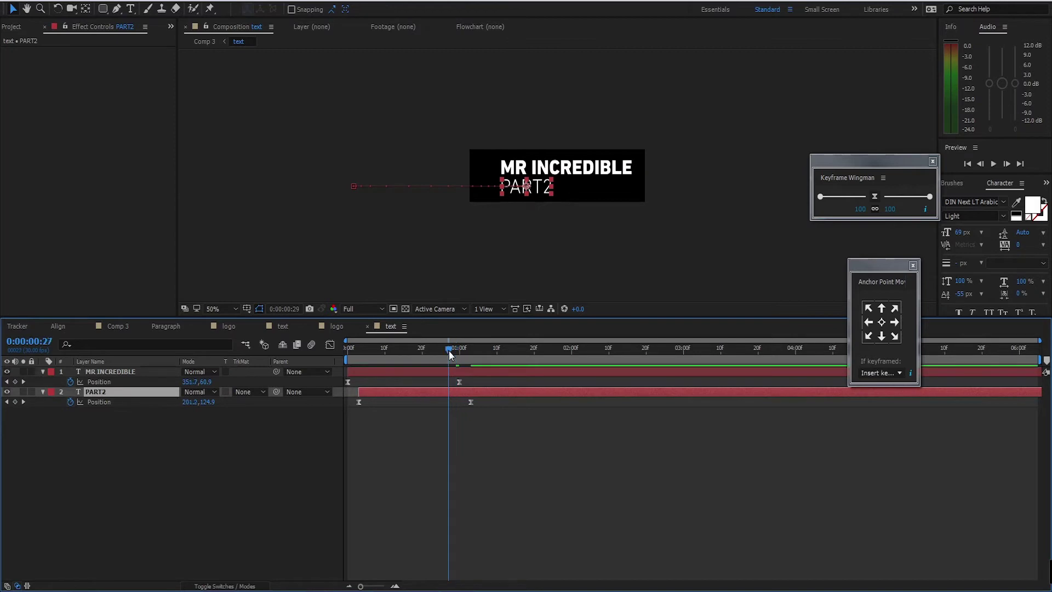
key("space")
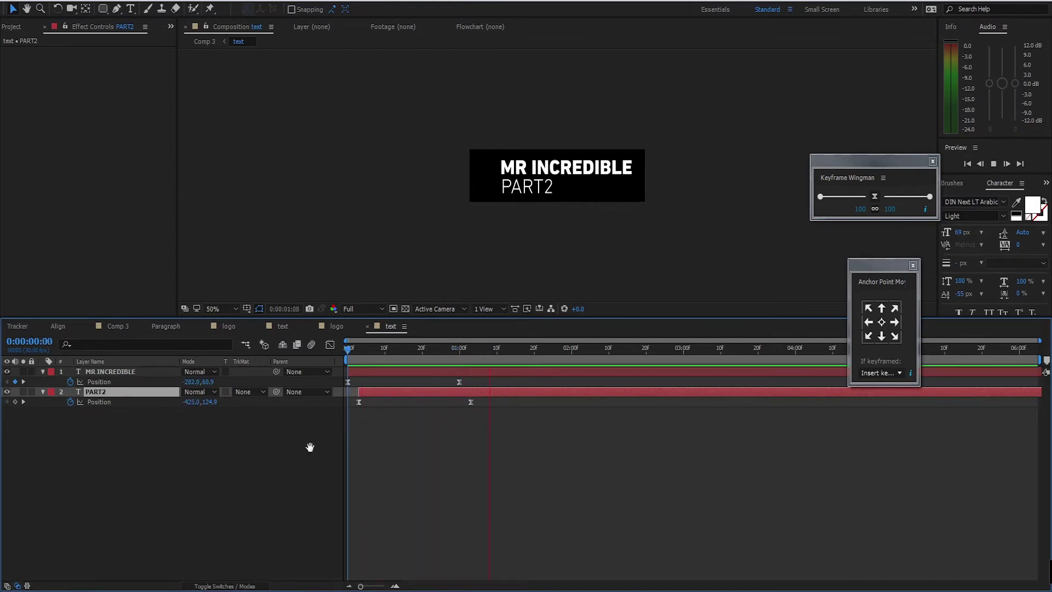
left_click(307, 446)
left_click(330, 345)
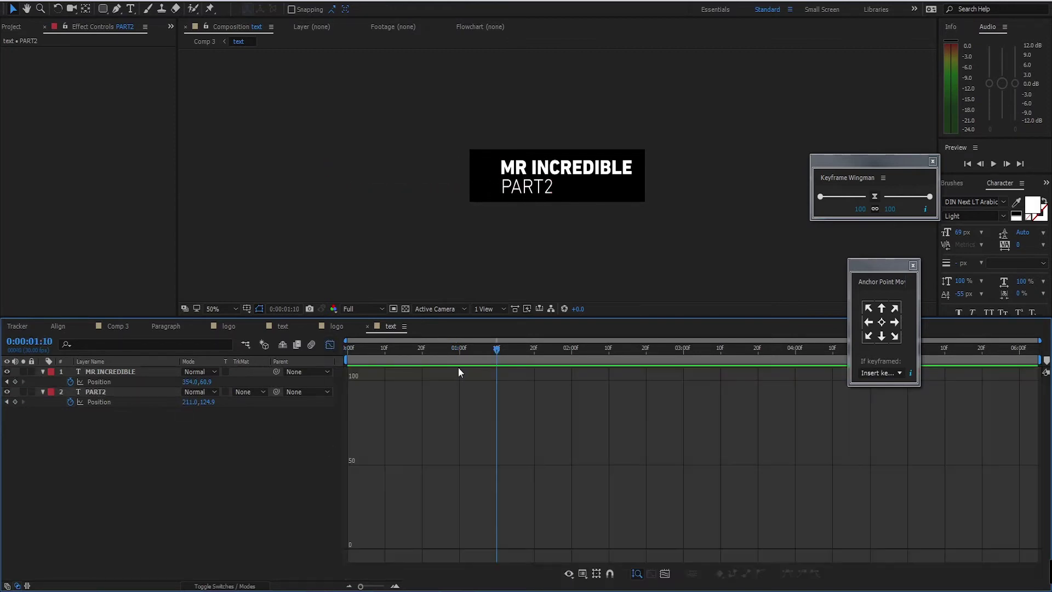
left_click(329, 345)
Step: Return to Comp 3 and preview the logo and text animation from the first frame
left_click(112, 326)
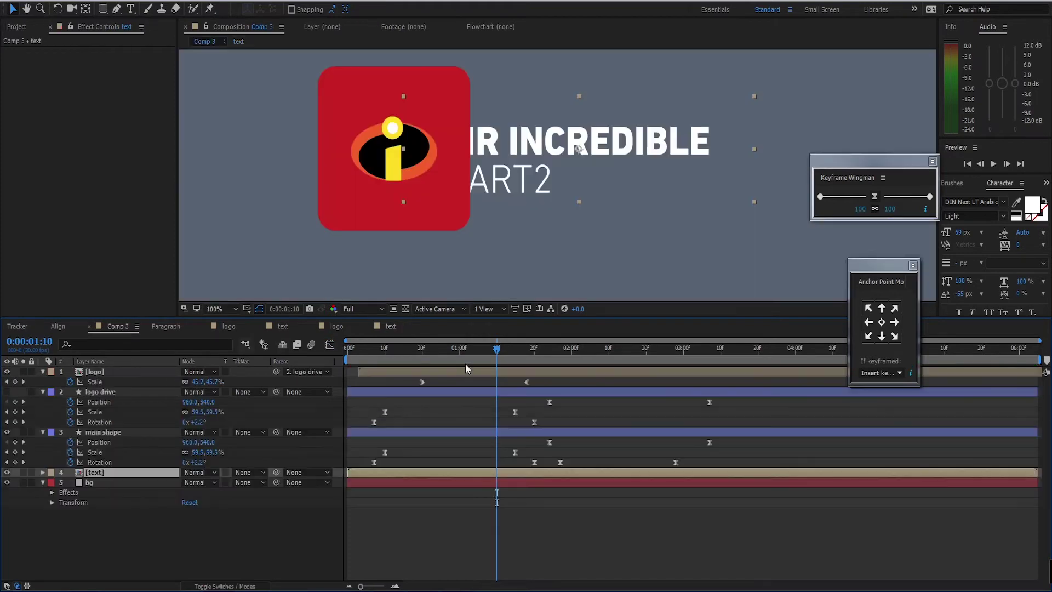
left_click_drag(490, 350, 347, 349)
scroll(604, 193, "down", 1)
left_click_drag(618, 184, 598, 188)
key("space")
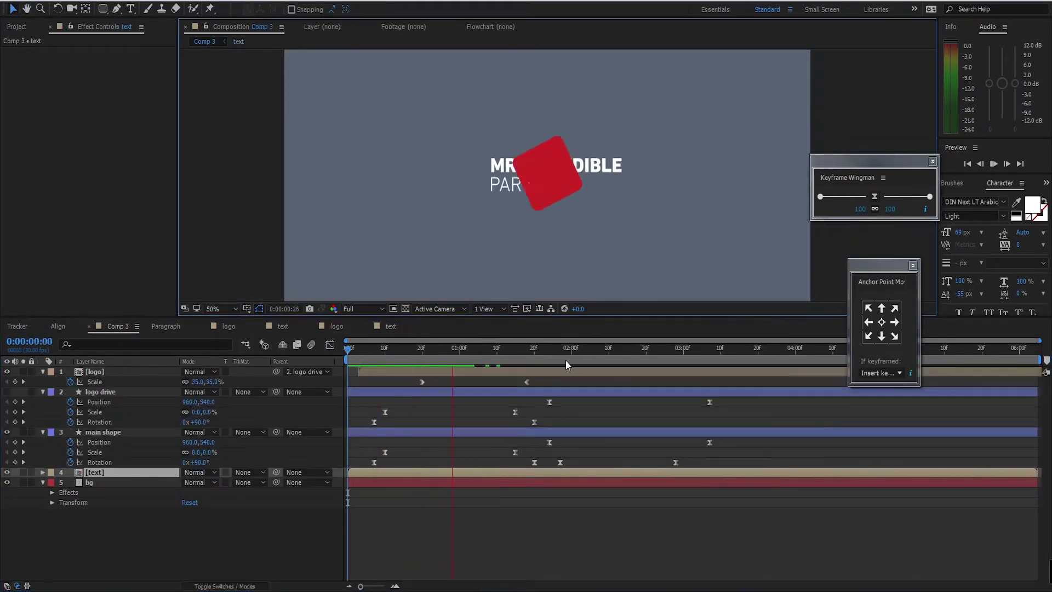
key("space")
Step: Place the logo layer beneath main shape, and nudge the text composition slightly right of the square at 0:00:03:05
left_click(164, 372)
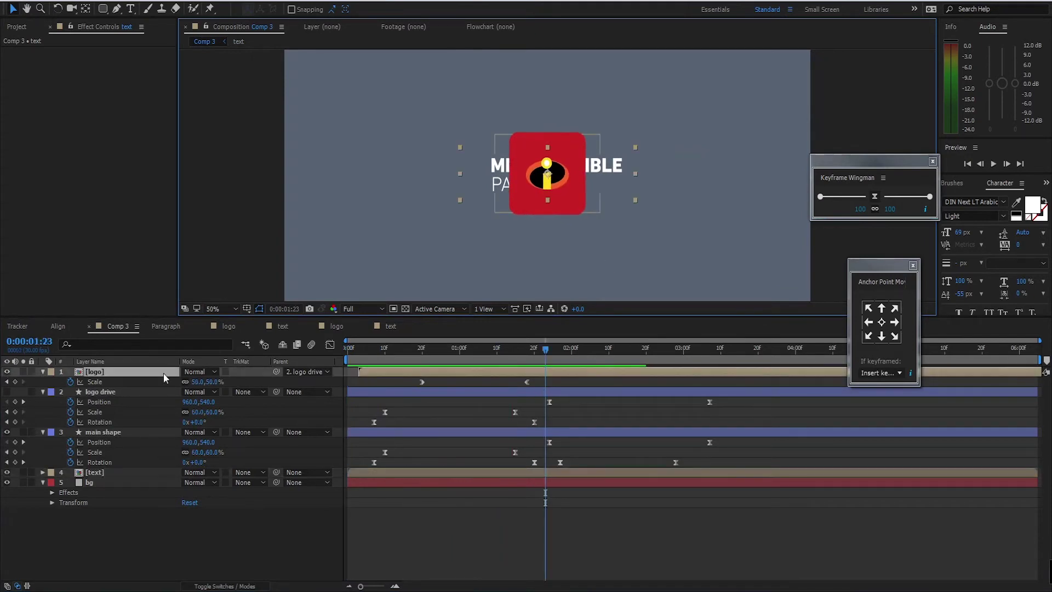
left_click_drag(101, 376, 164, 438)
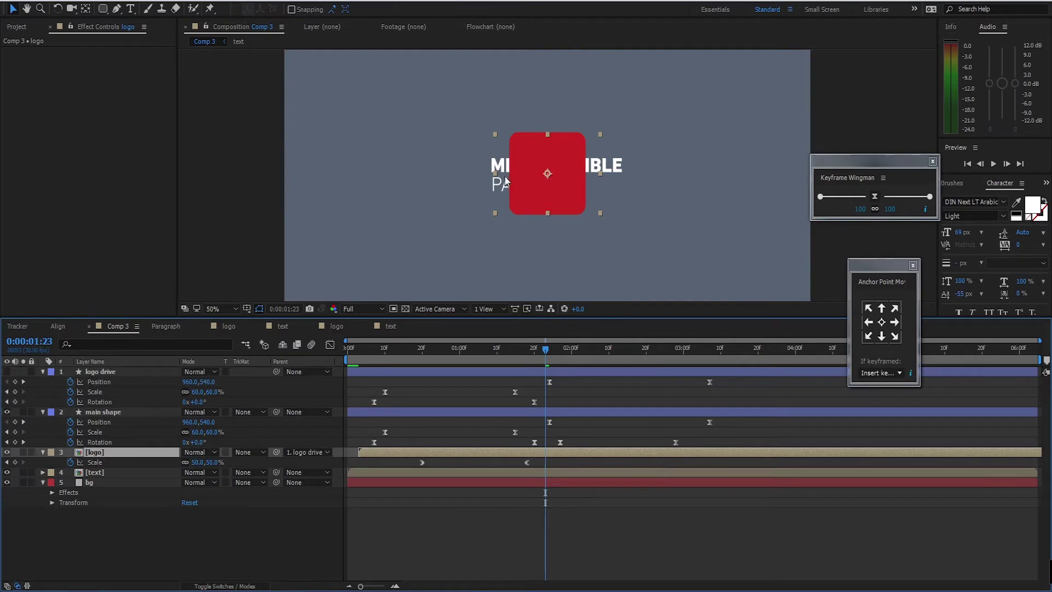
left_click_drag(545, 351, 704, 371)
mouse_move(533, 170)
left_mouse_down()
mouse_move(566, 170)
mouse_move(538, 170)
left_mouse_up()
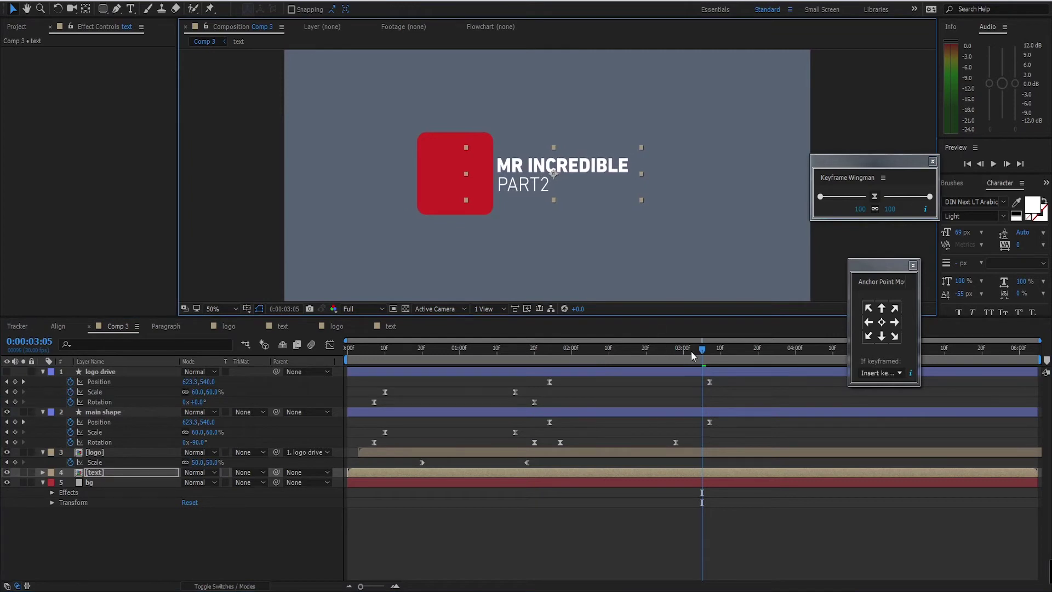
Step: Move the logo layer back above main shape, below logo drive, and preview from the first frame
left_click_drag(695, 355, 304, 385)
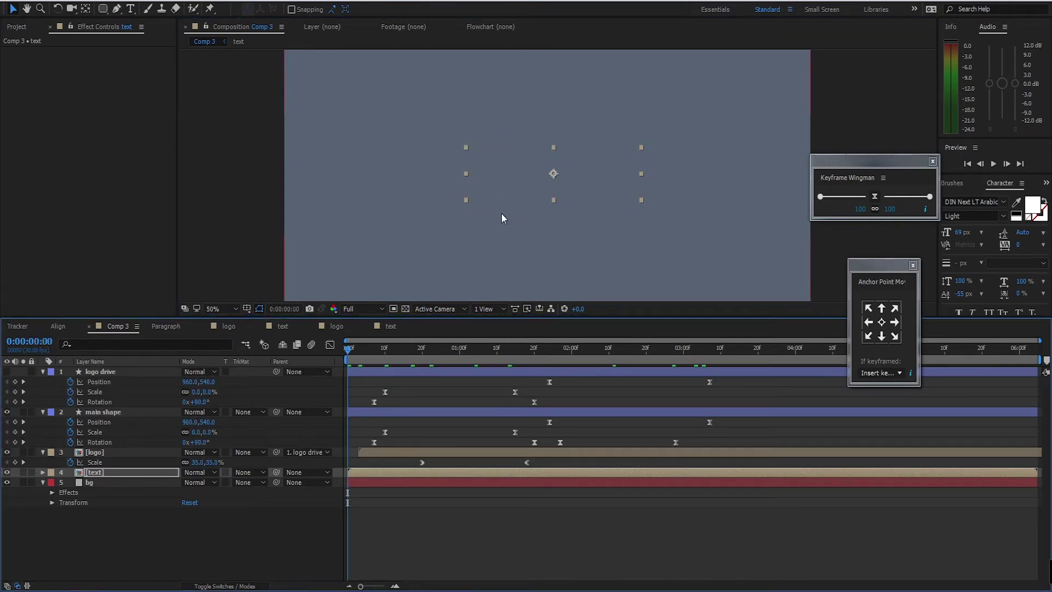
left_click(107, 452)
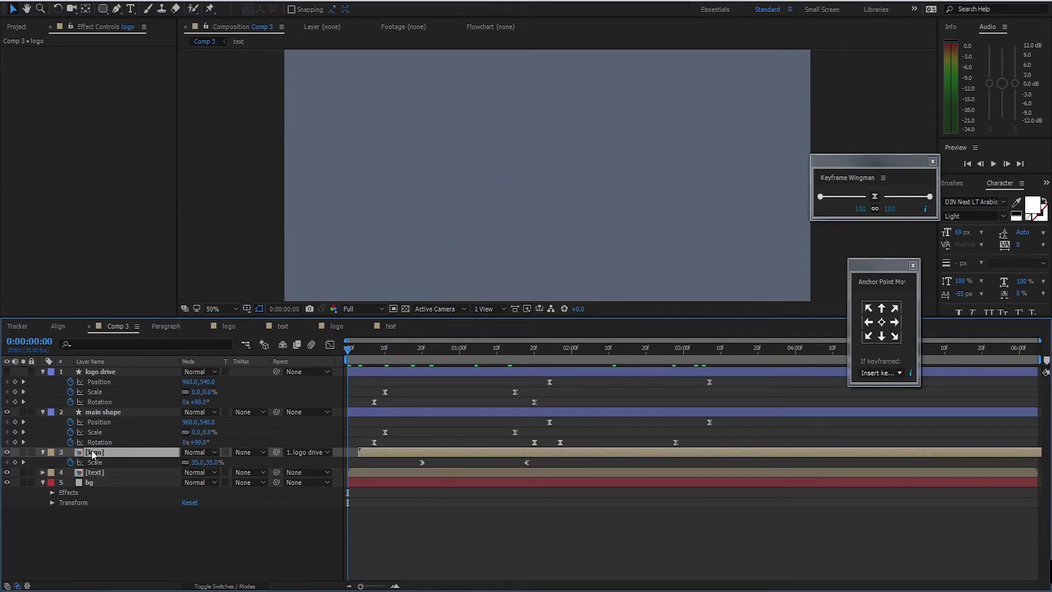
left_click_drag(91, 454, 133, 407)
key("space")
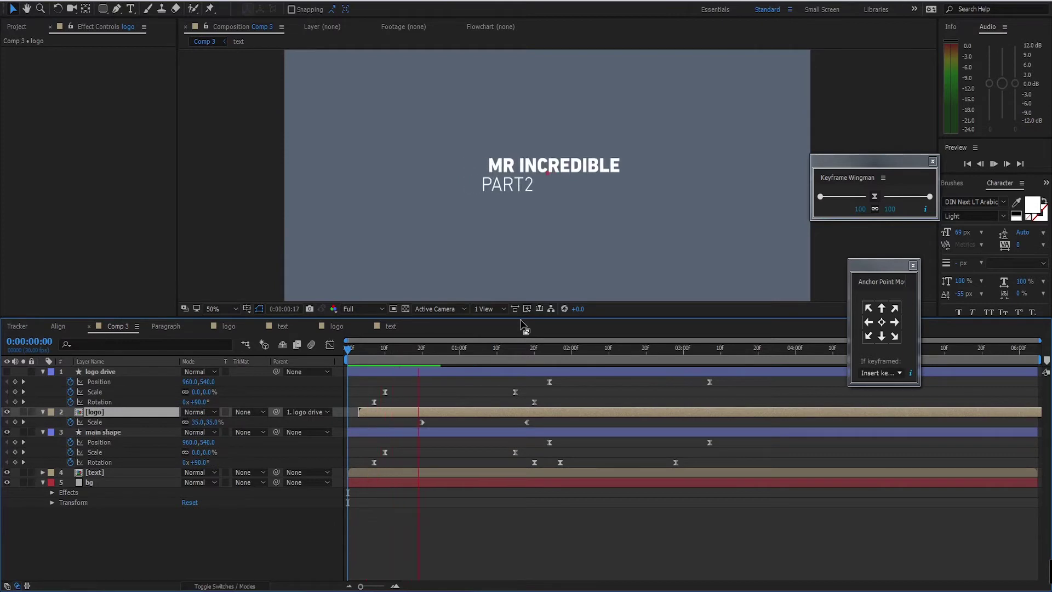
key("space")
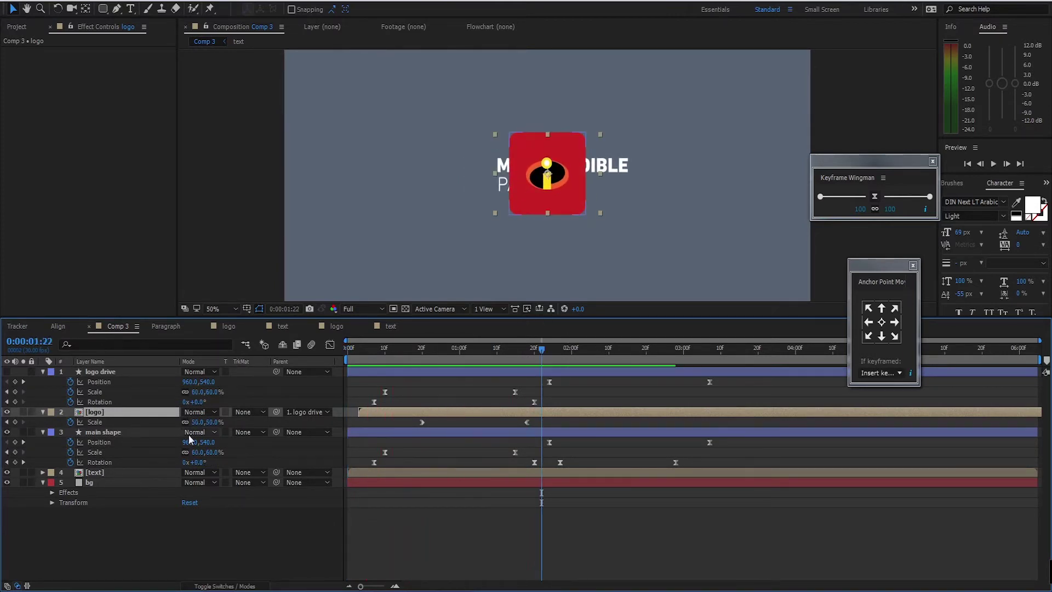
Step: Shift the text layer in time to start at about 0:00:02:12, during the square's slide left, and preview its entrance
left_click(142, 472)
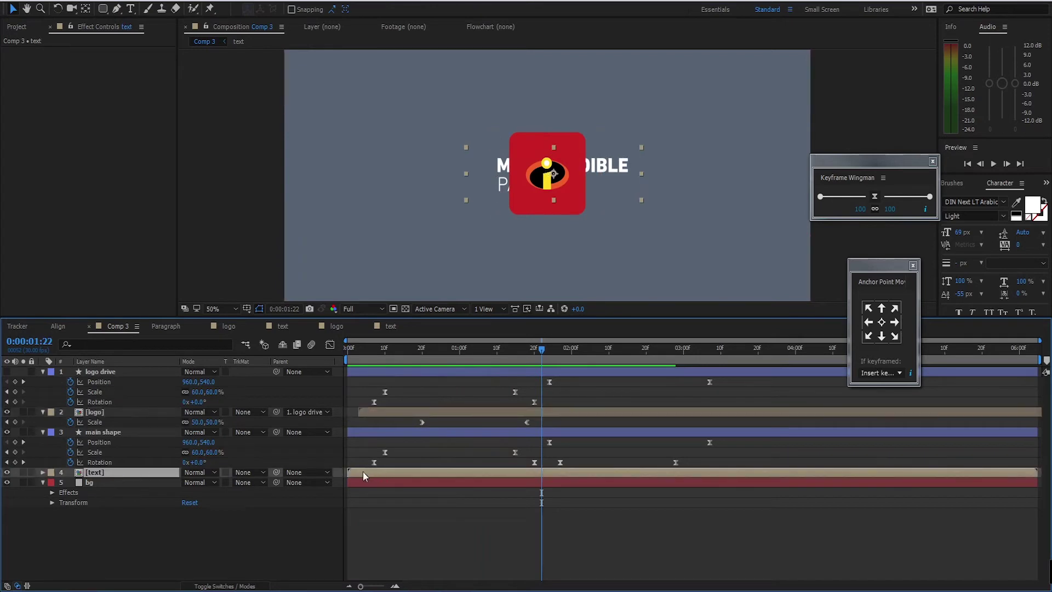
left_click_drag(363, 471, 523, 484)
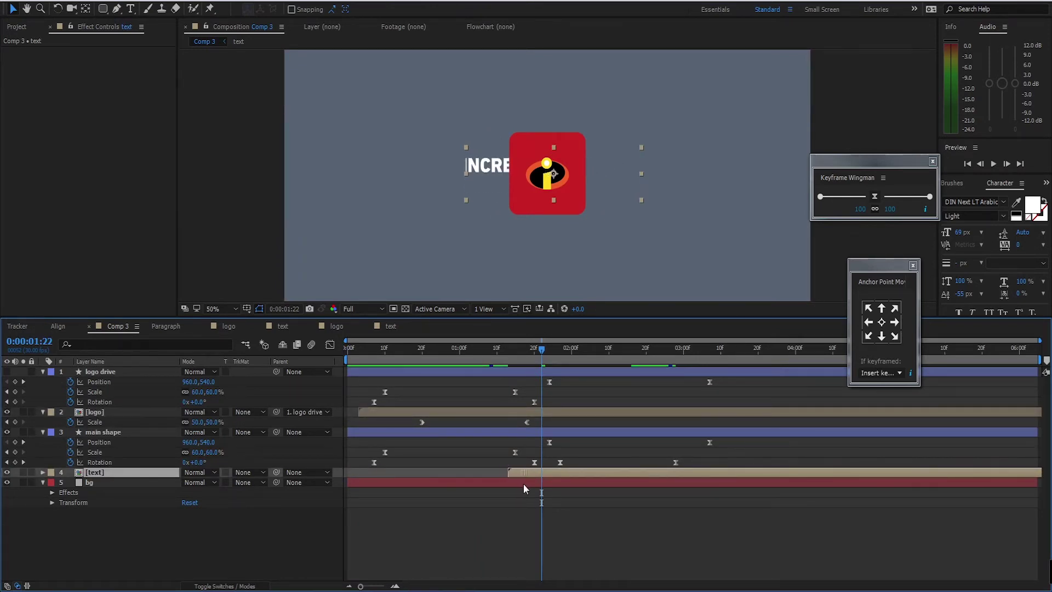
left_click(548, 347)
left_click_drag(548, 347, 591, 352)
left_click_drag(535, 472, 591, 471)
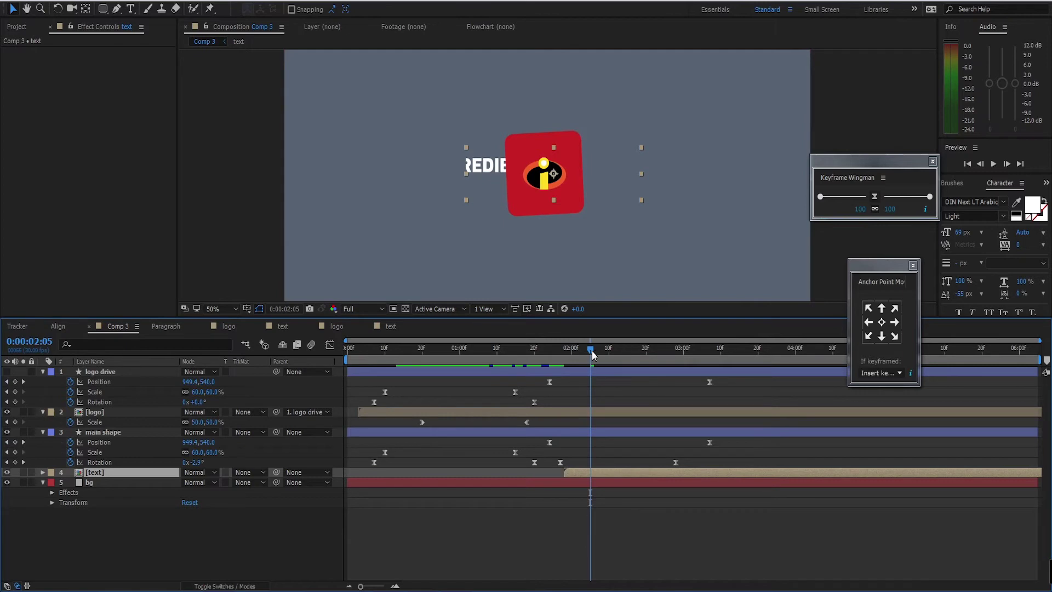
left_click_drag(592, 350, 603, 352)
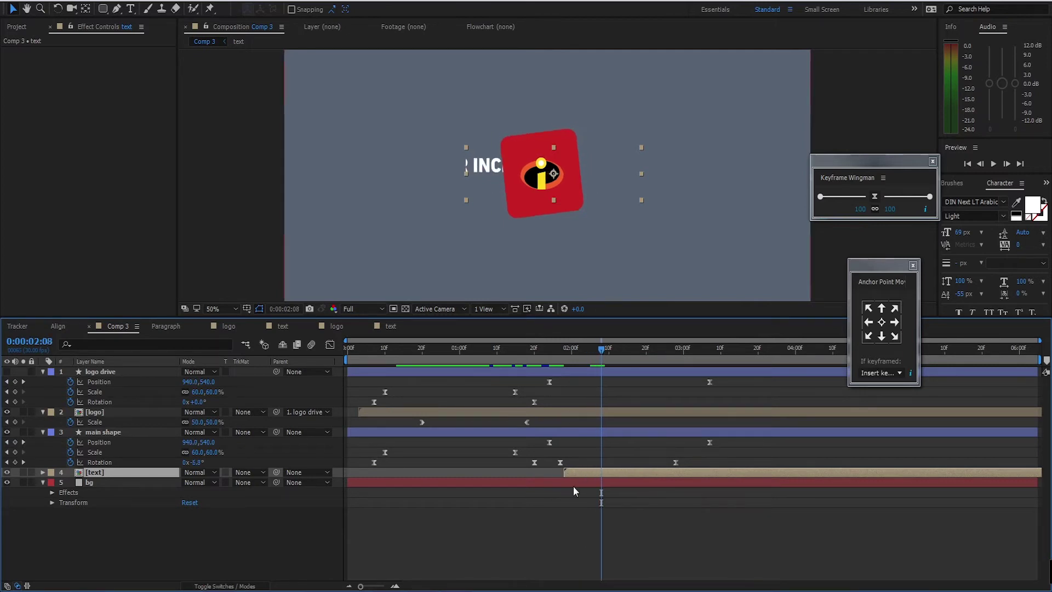
left_click_drag(571, 473, 602, 475)
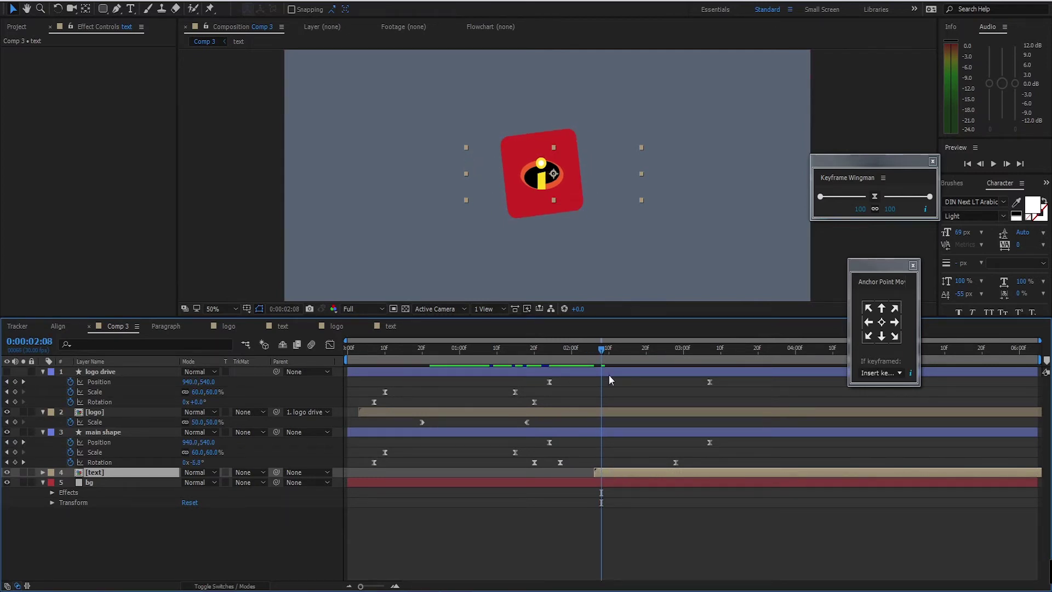
left_click_drag(603, 351, 620, 351)
left_click_drag(601, 475, 624, 472)
key("space")
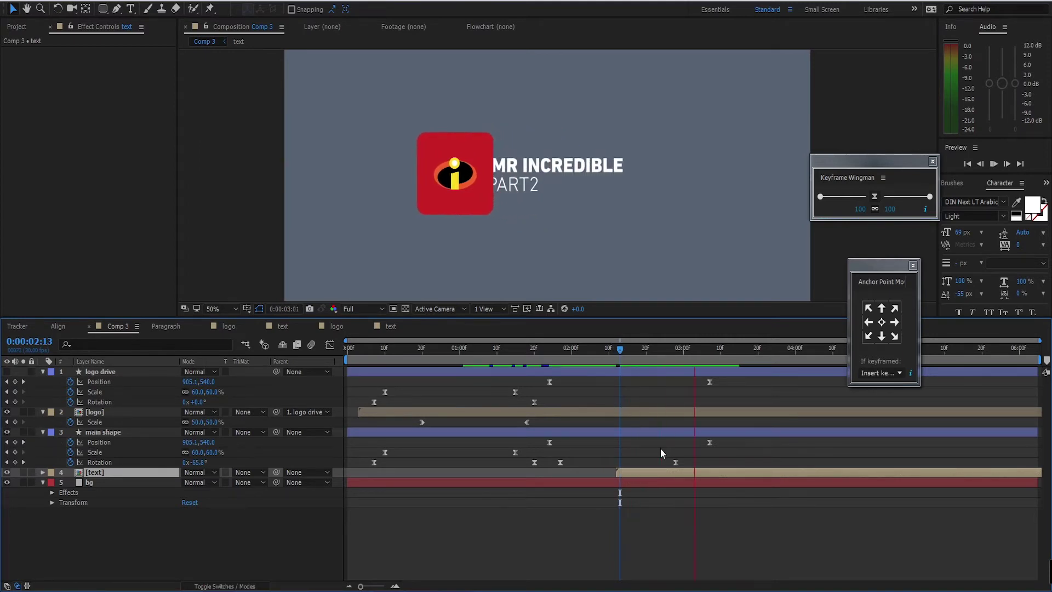
Step: Play the whole intro from the first frame and inspect the text's entrance around 0:00:02:18
left_click_drag(579, 363, 518, 353)
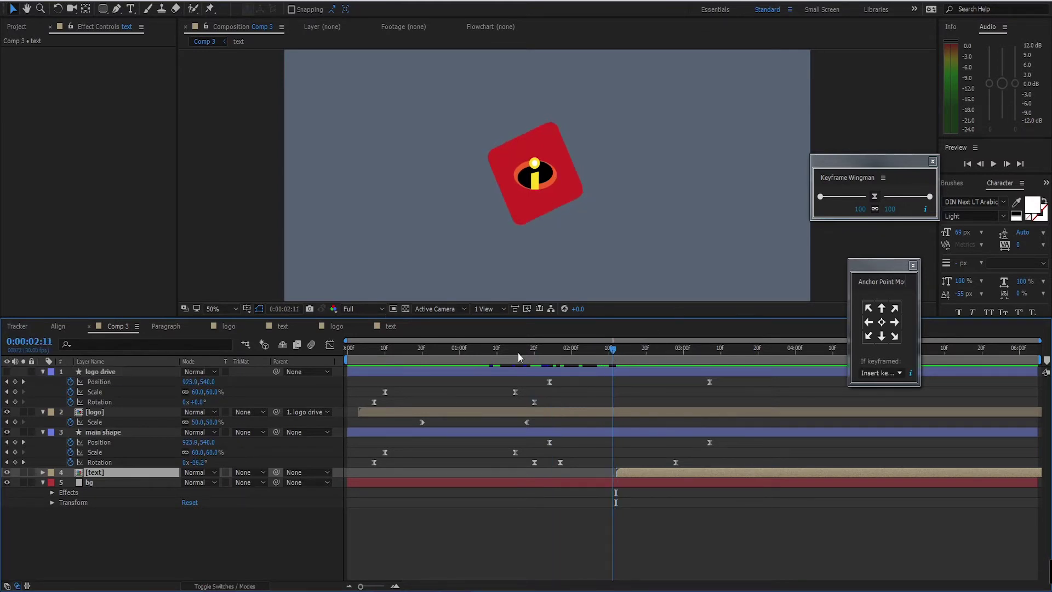
key("Home")
key("comma")
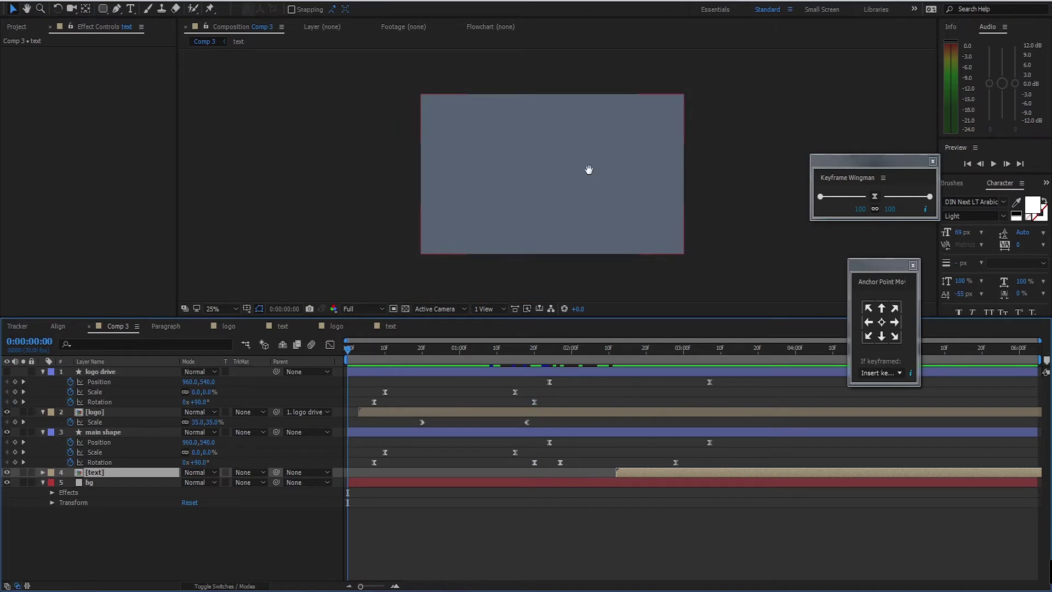
key("space")
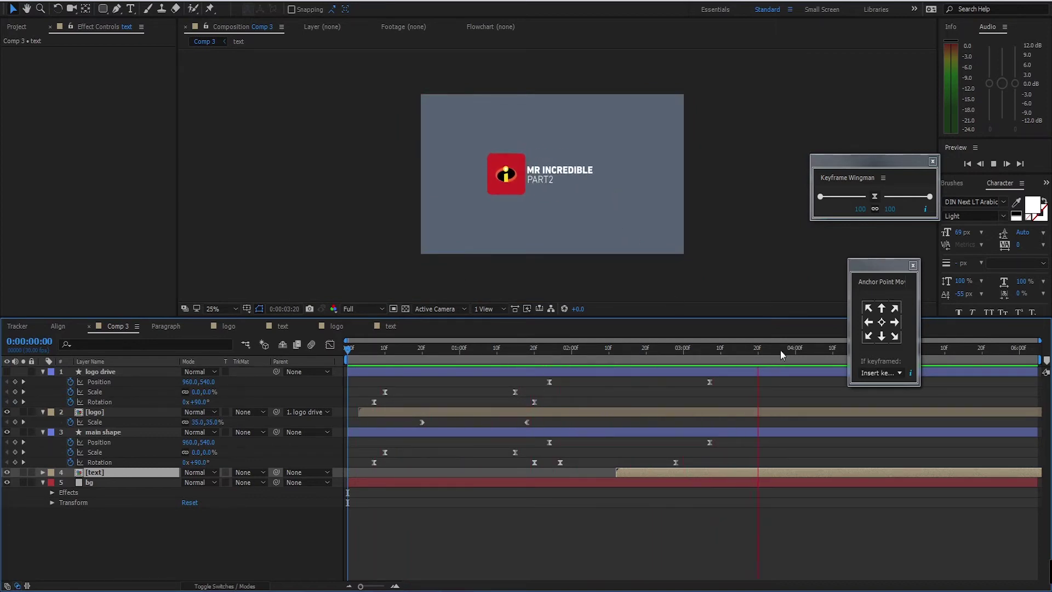
left_click_drag(763, 347, 639, 367)
key("period")
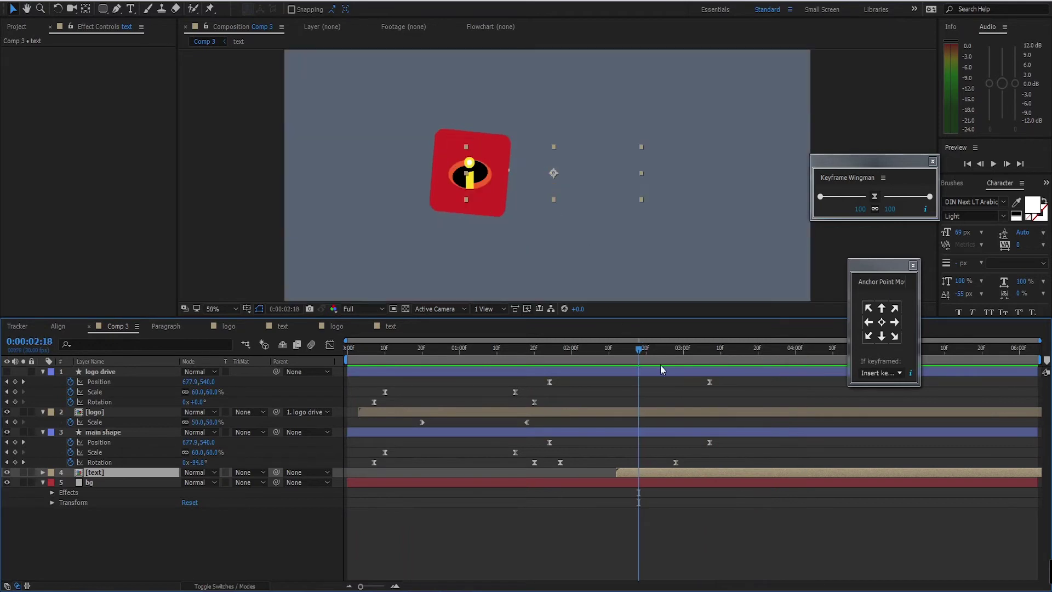
Step: Duplicate the main shape layer with the time at 0:00:01:17 and rename the copy "main shape line"
left_click(766, 350)
left_click_drag(512, 183, 629, 189)
left_click_drag(455, 349, 580, 389)
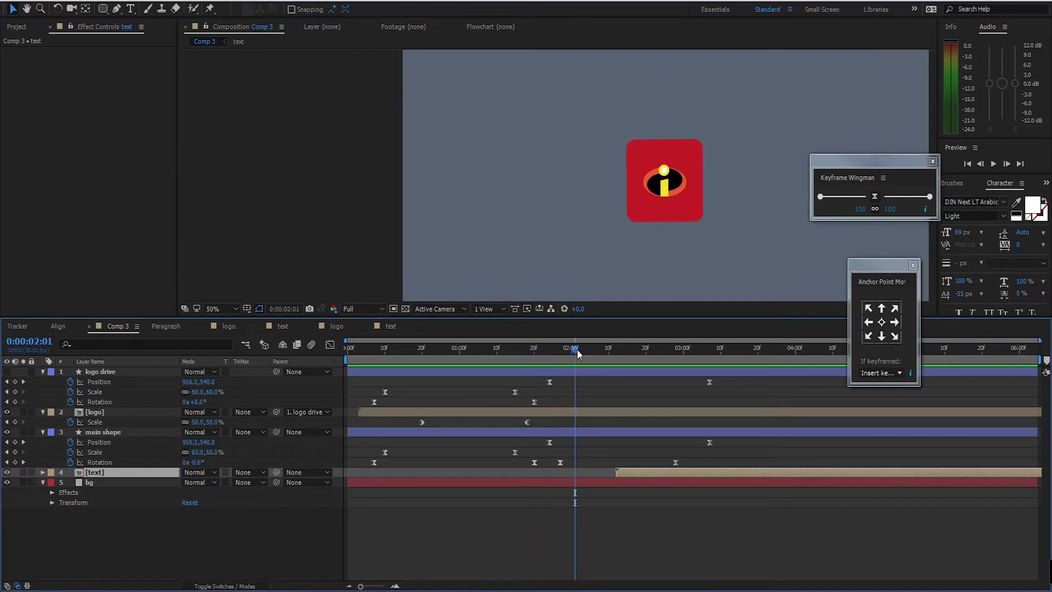
left_click_drag(577, 350, 524, 356)
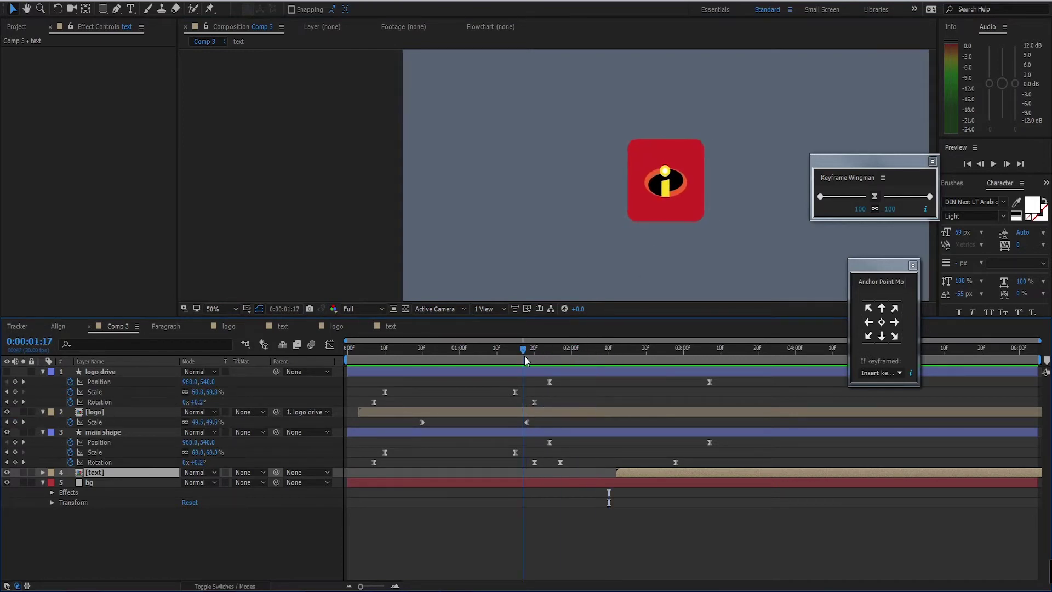
left_click(120, 432)
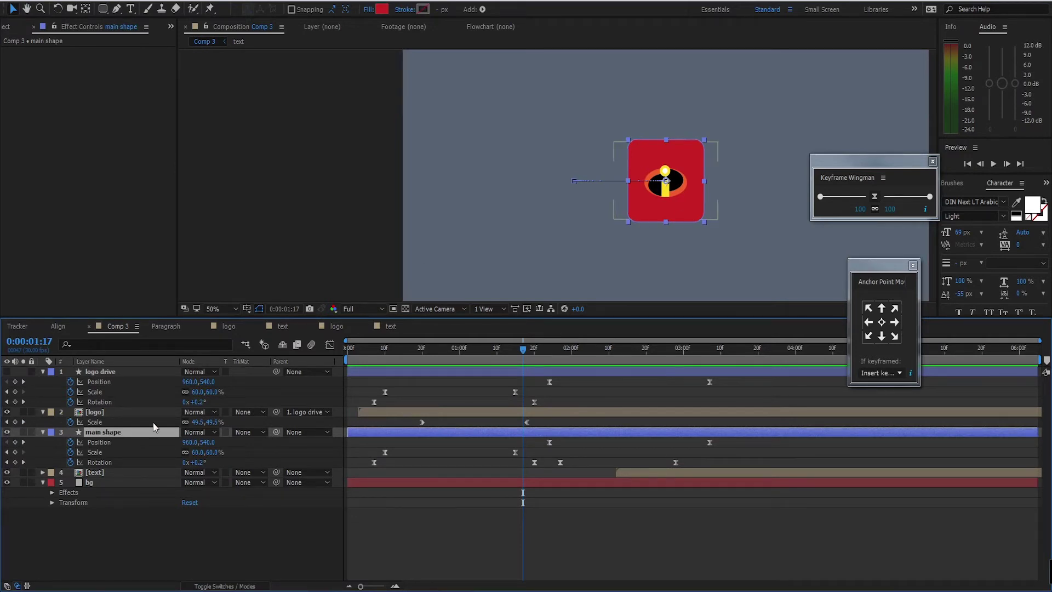
key("ctrl+d")
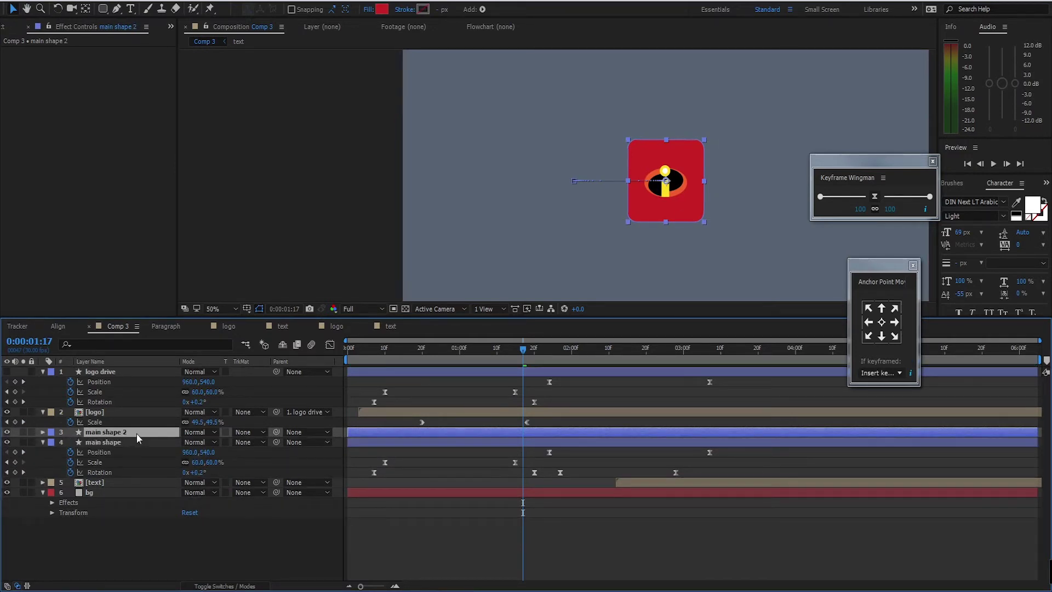
key("Return")
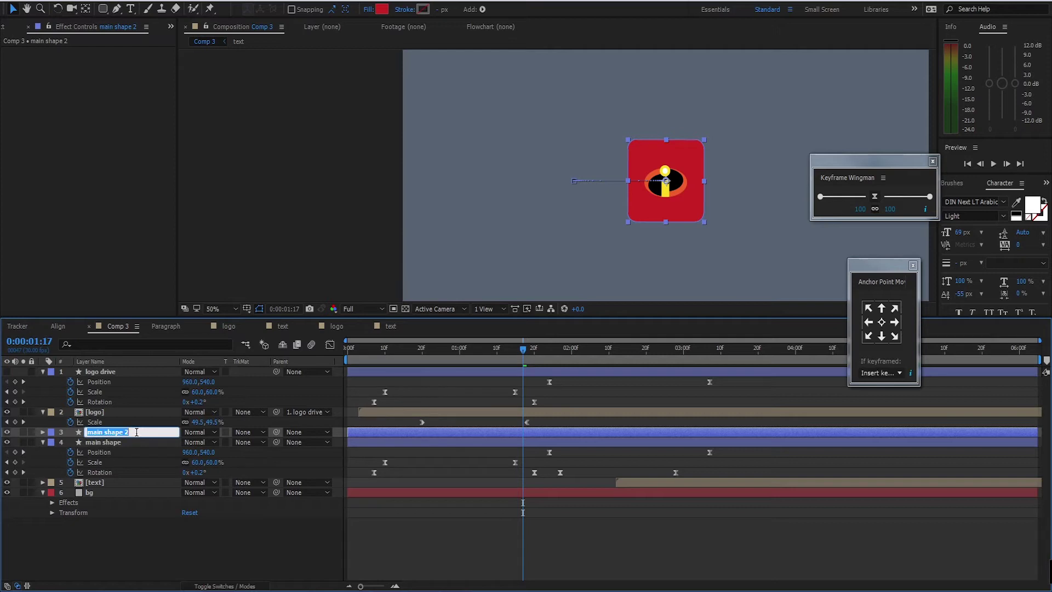
key("Right")
key("BackSpace")
left_click(250, 548)
left_click(127, 431)
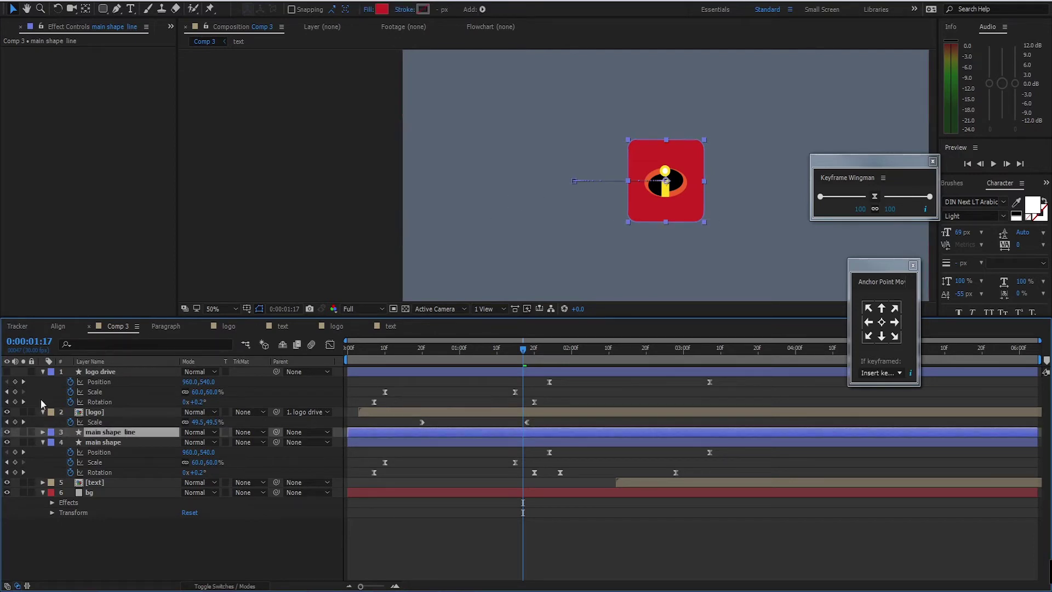
Step: Scale Rectangle 1 inside the main shape line layer's contents to 117%, using its own group transform
key("s")
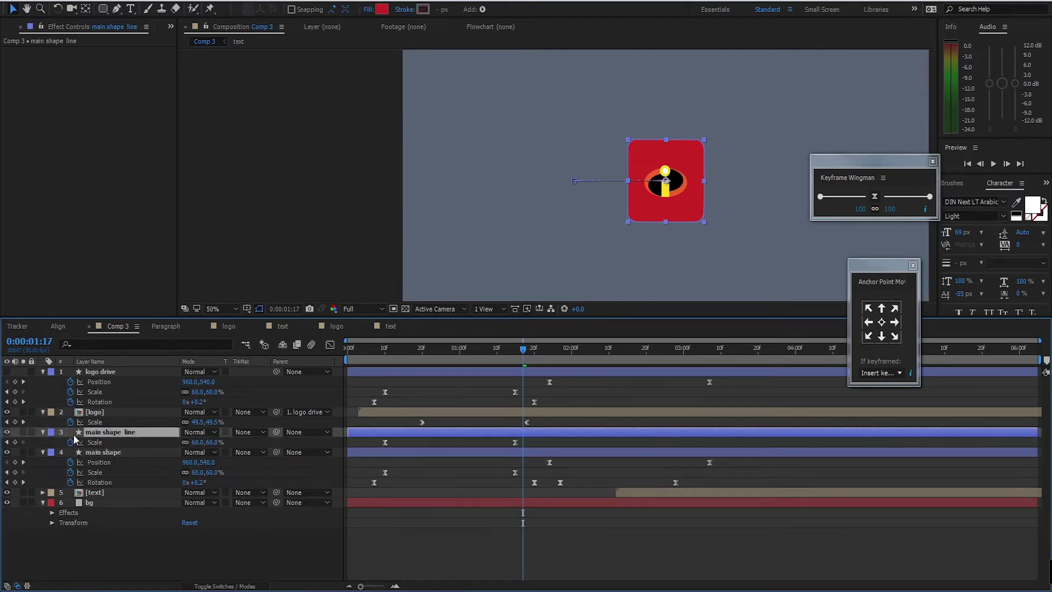
left_click(43, 432)
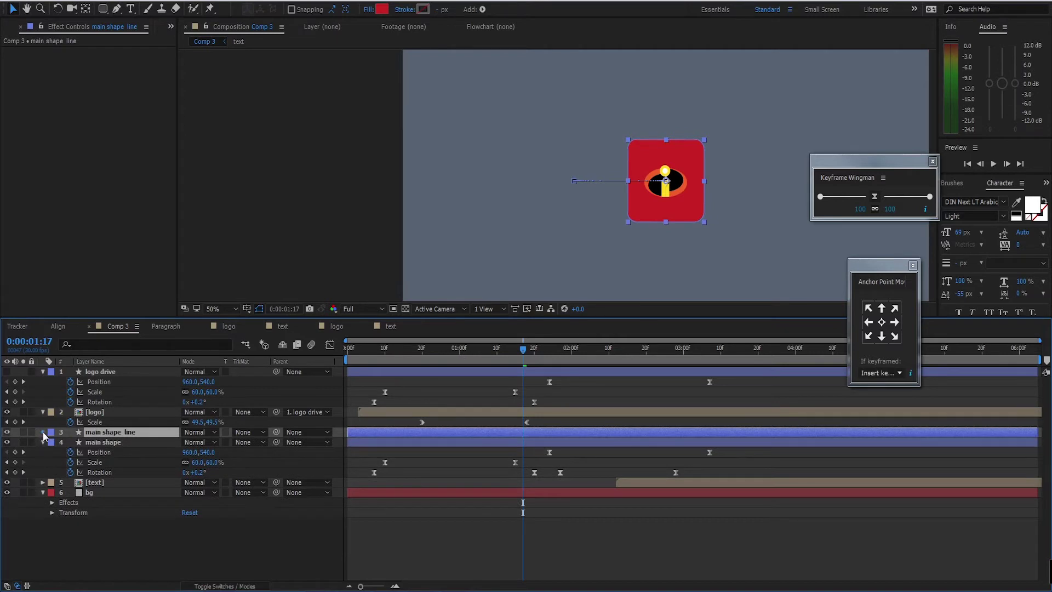
left_click(43, 432)
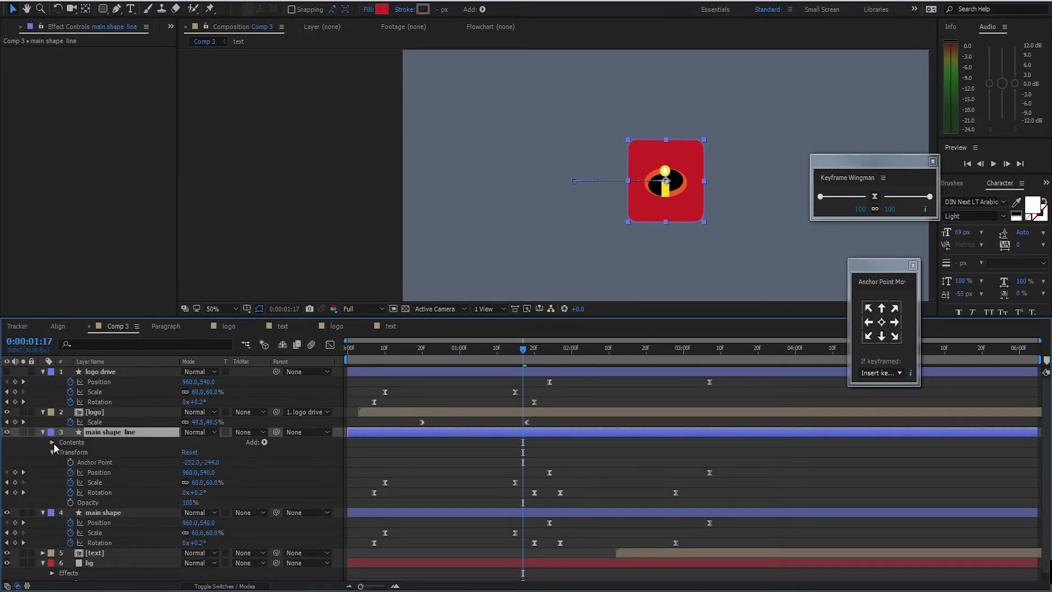
left_click(52, 442)
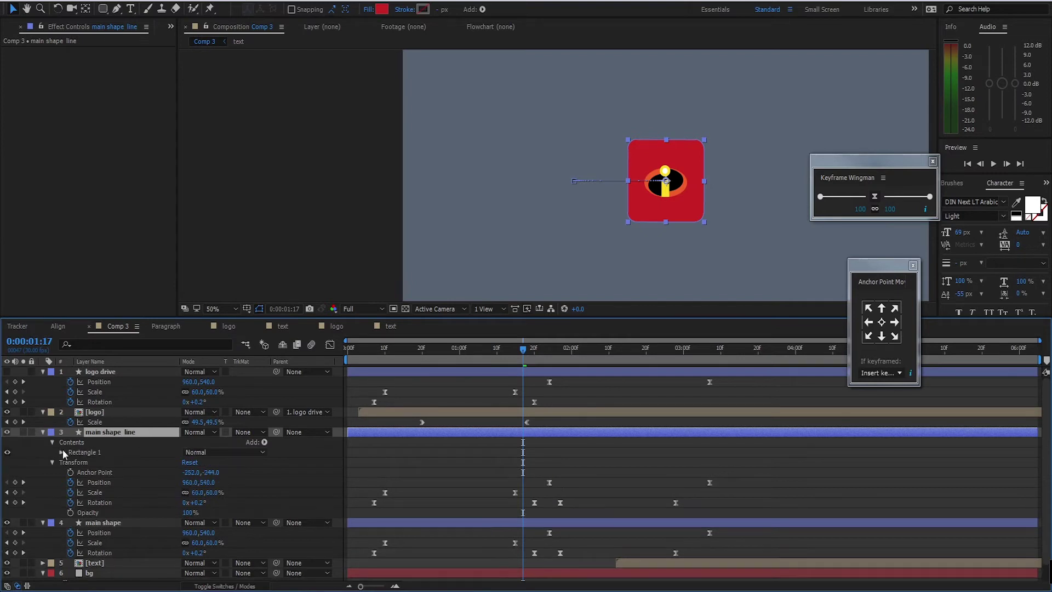
left_click(61, 451)
left_click(108, 492)
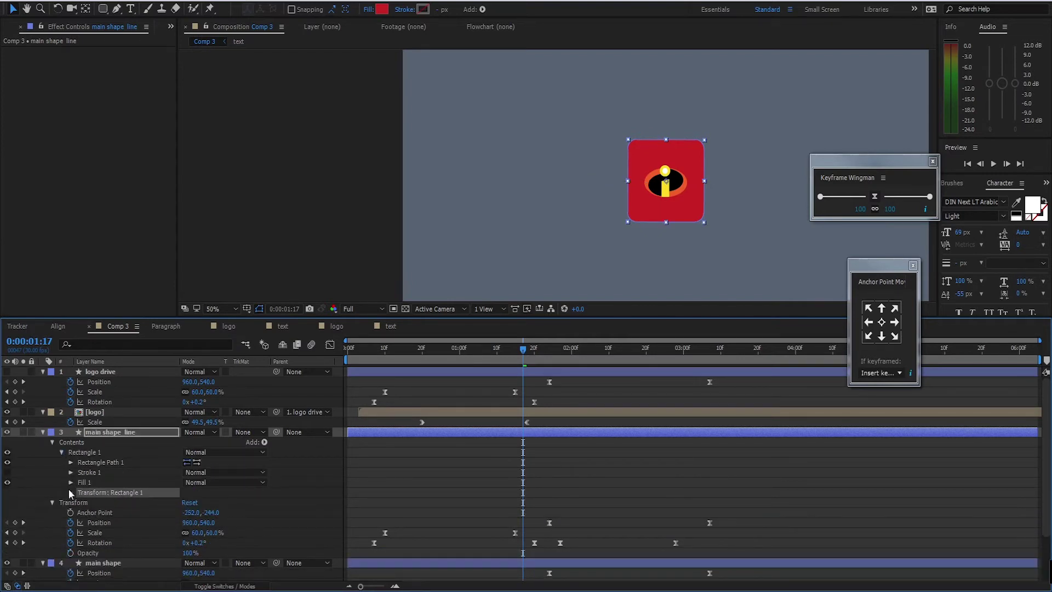
left_click(71, 492)
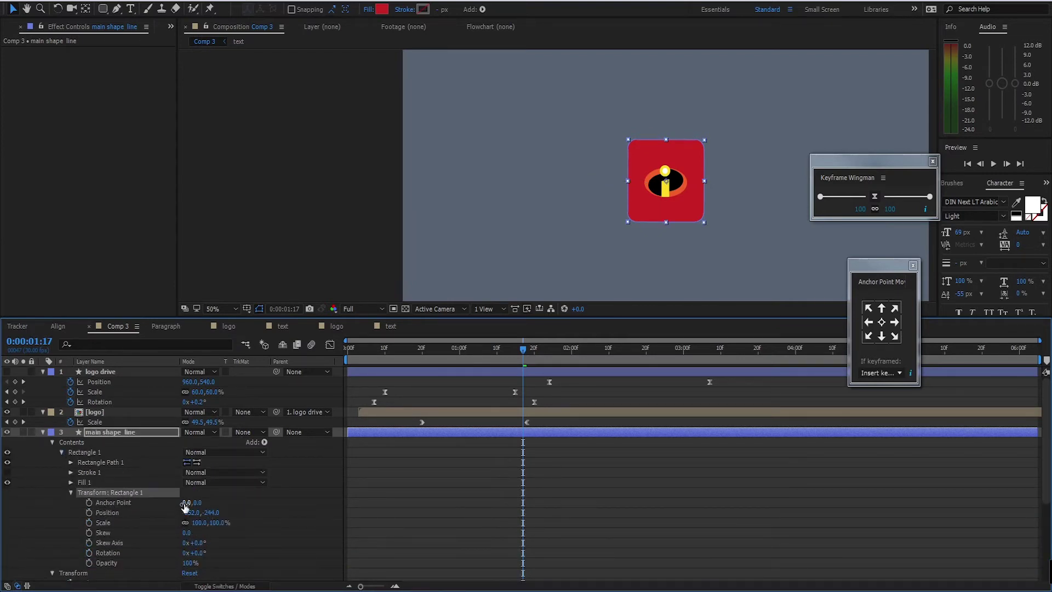
left_click_drag(198, 527, 210, 526)
left_click_drag(208, 528, 211, 529)
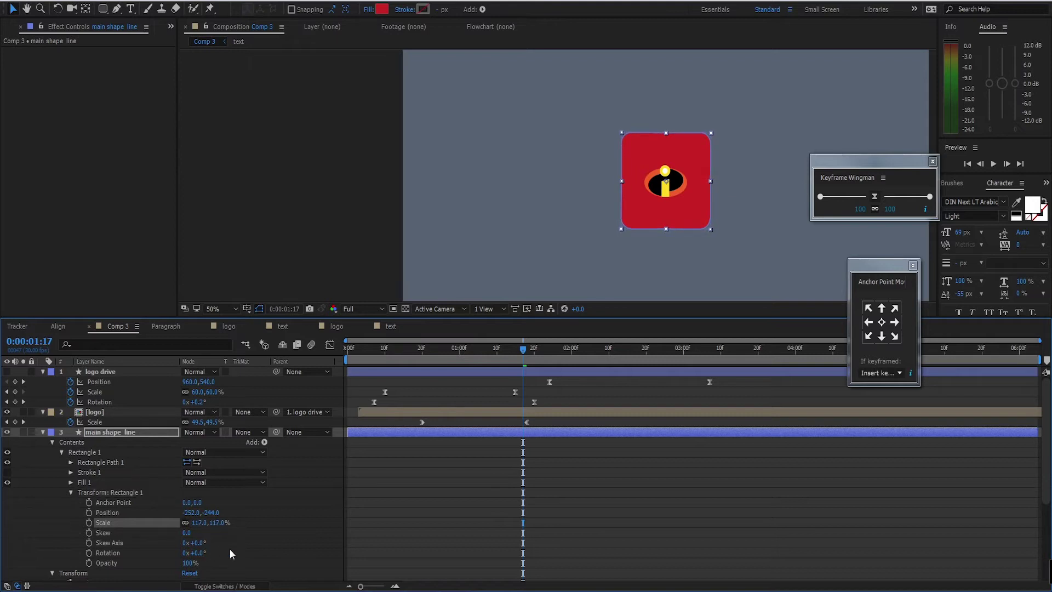
Step: Set the main shape line's stroke colour to the logo square's red by sampling it in the composition
left_click(422, 11)
left_click(882, 174)
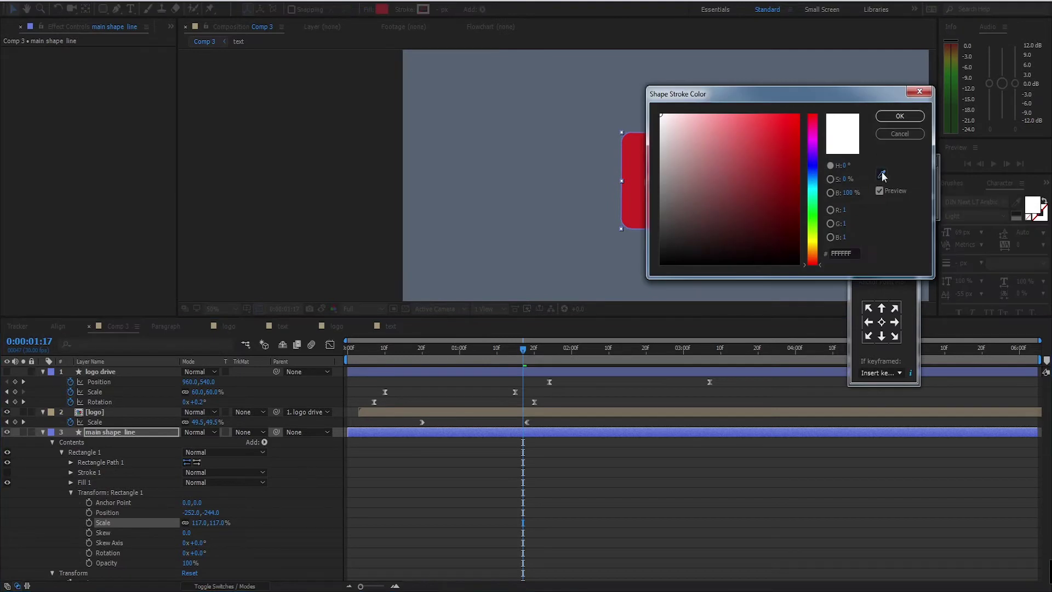
left_click(645, 147)
left_click(899, 116)
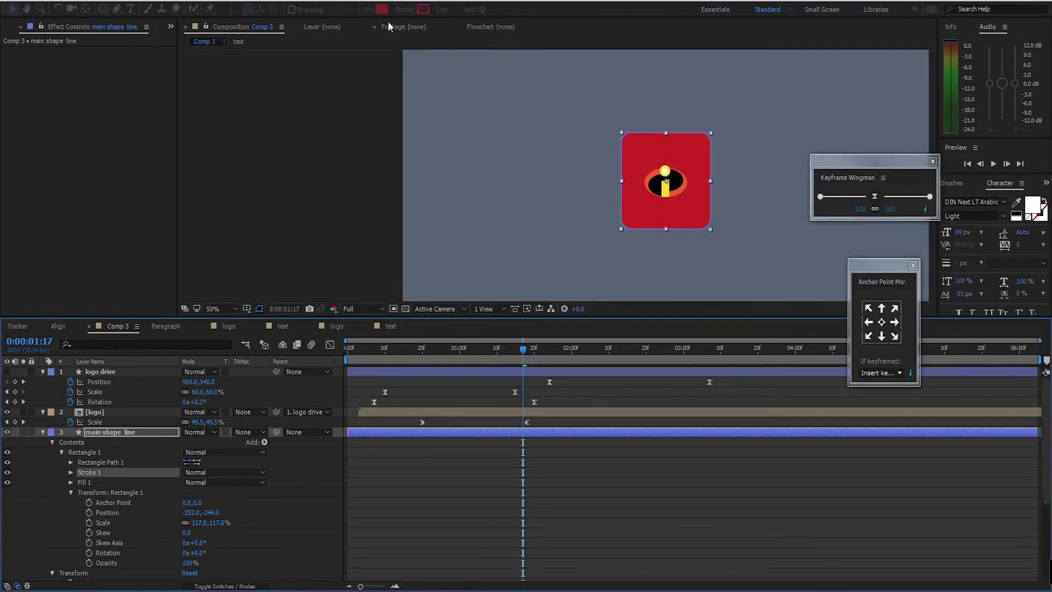
Step: Set the main shape line's fill to None
left_click(367, 11)
left_click(610, 98)
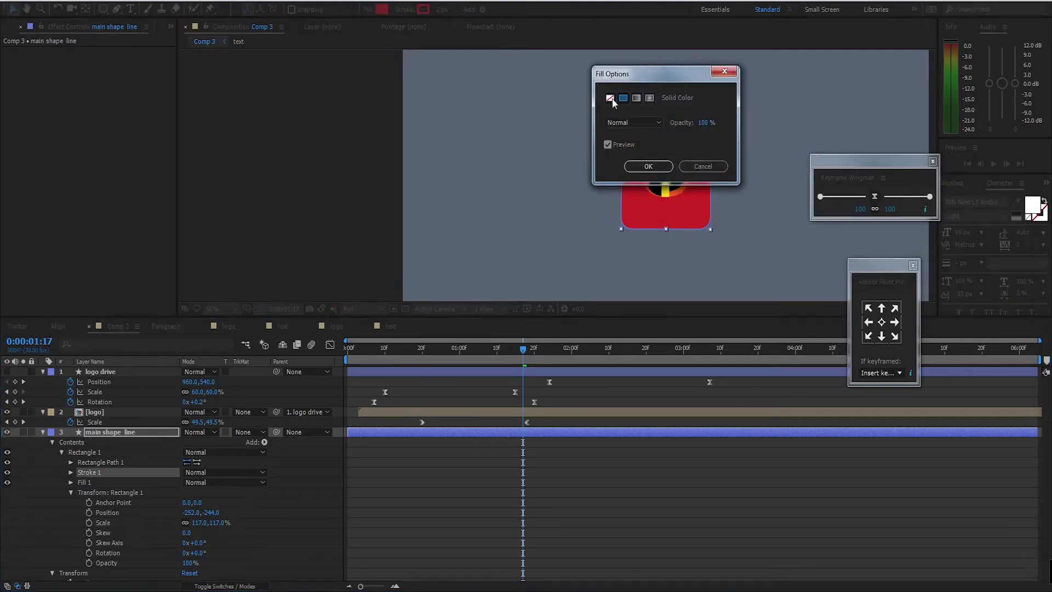
left_click(679, 165)
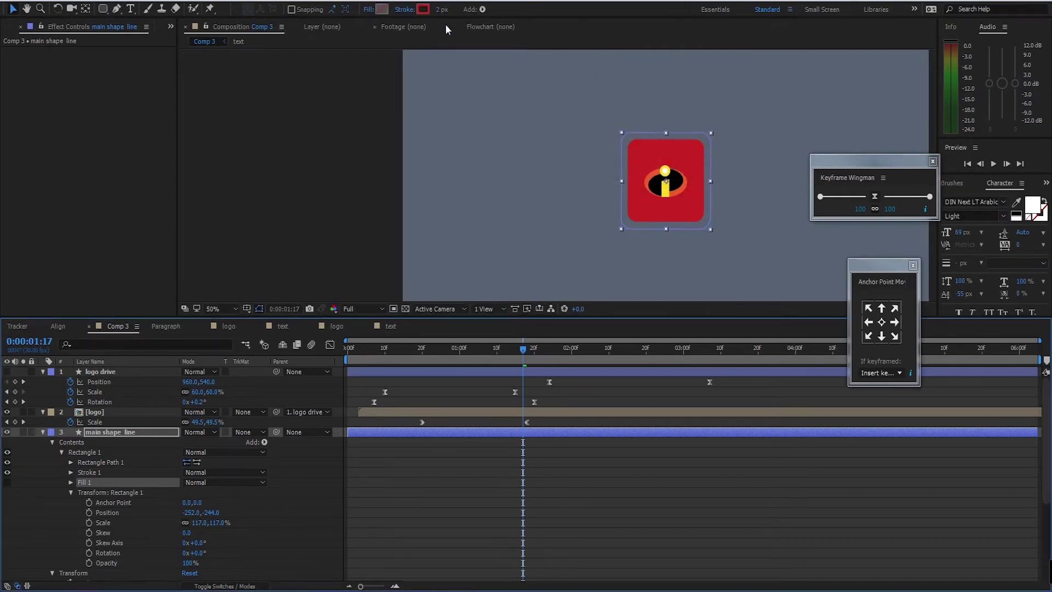
Step: Set the main shape line's stroke width to 12 px and collapse the layer's properties
left_click(439, 9)
type("1")
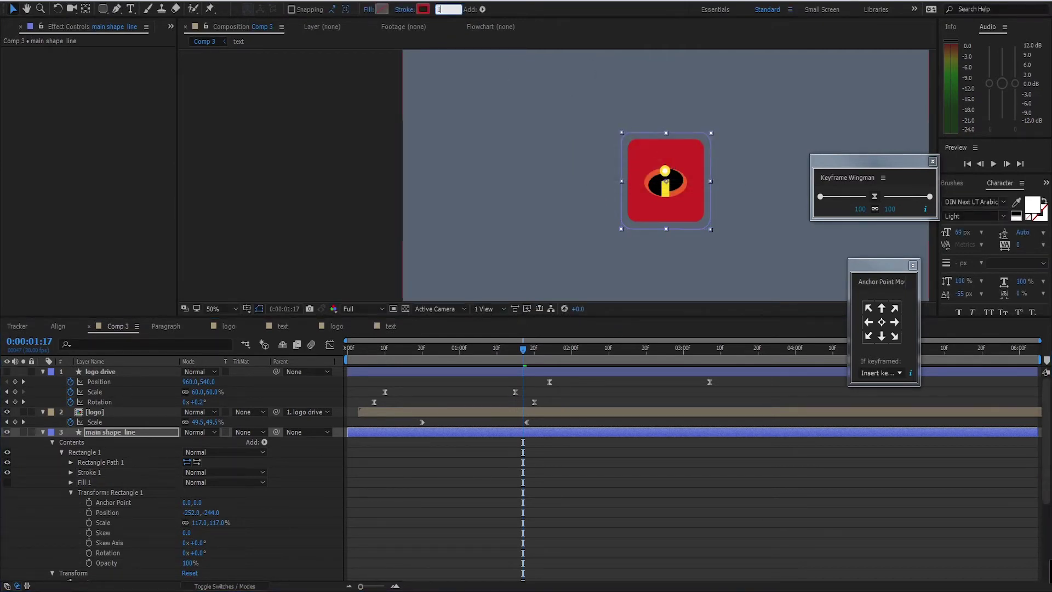
type("0")
scroll(680, 135, "up", 1)
left_click_drag(752, 124, 493, 111)
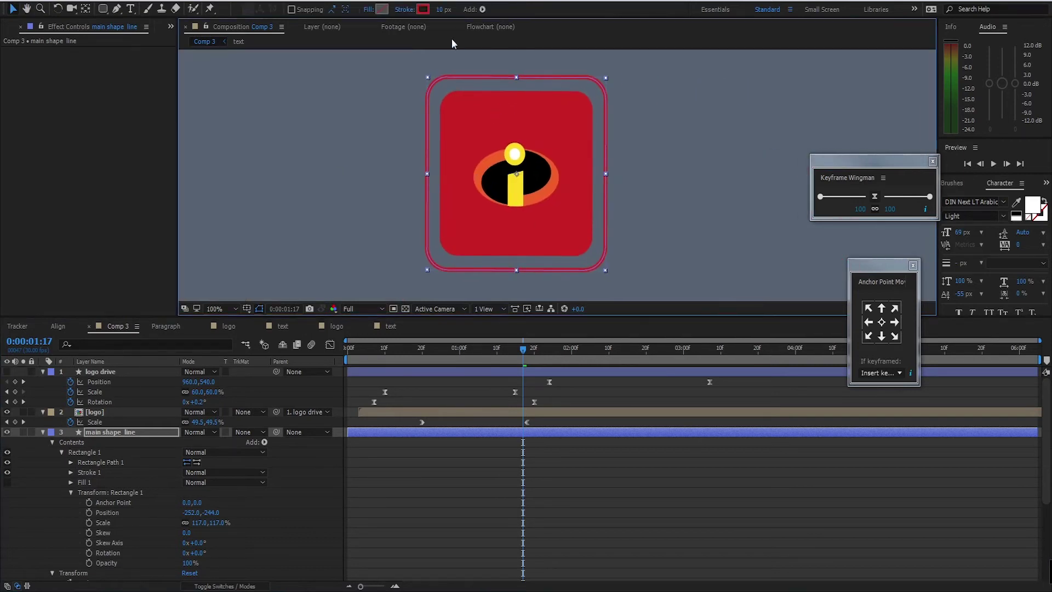
left_click(440, 11)
type("12")
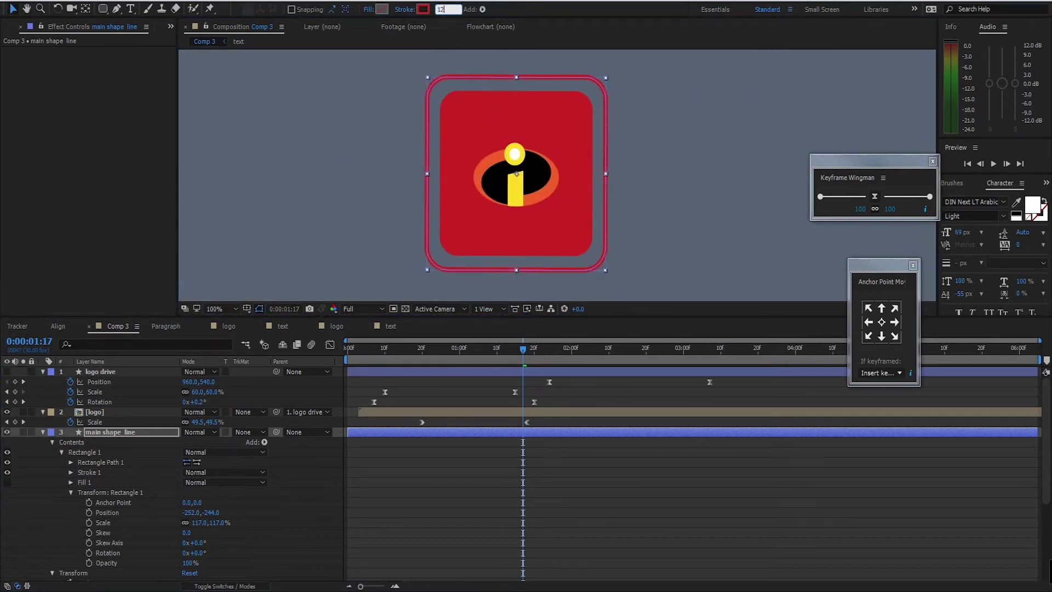
left_click(139, 433)
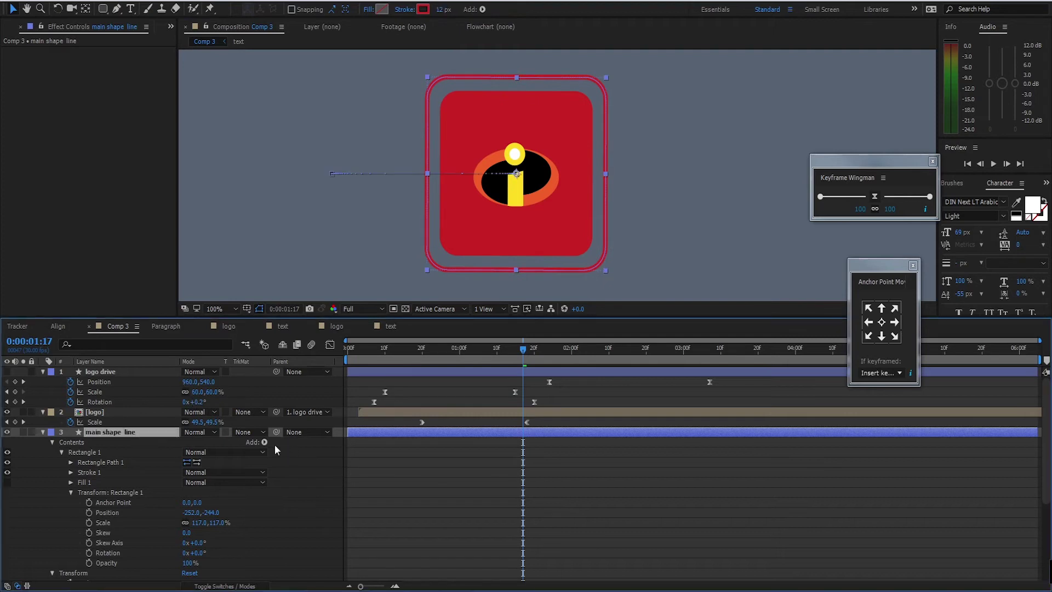
left_click(43, 433)
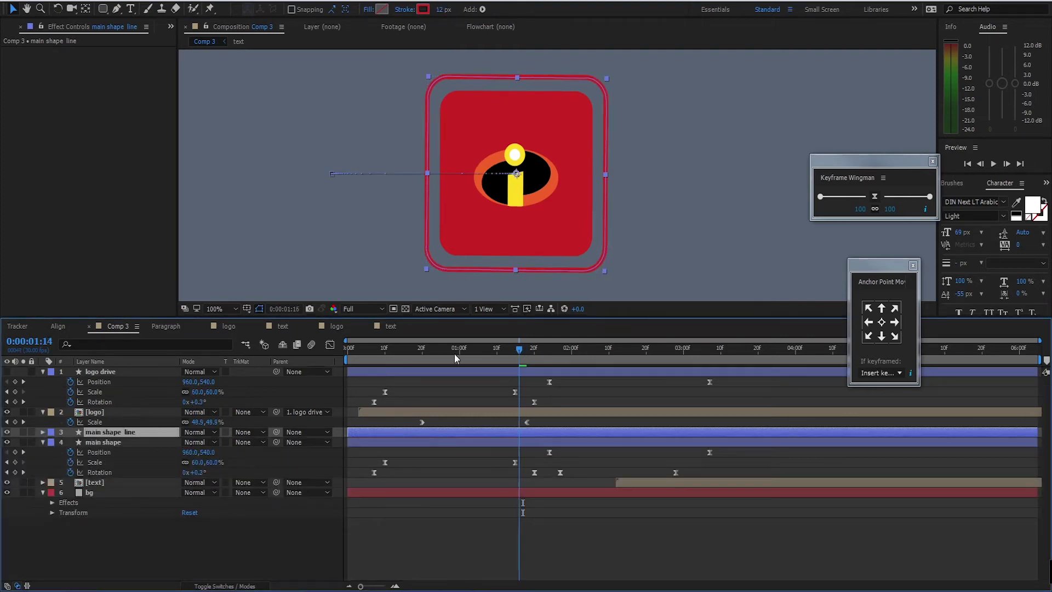
Step: Preview the composition from the start to check how the outline moves with the logo
key("Home")
key("comma")
key("space")
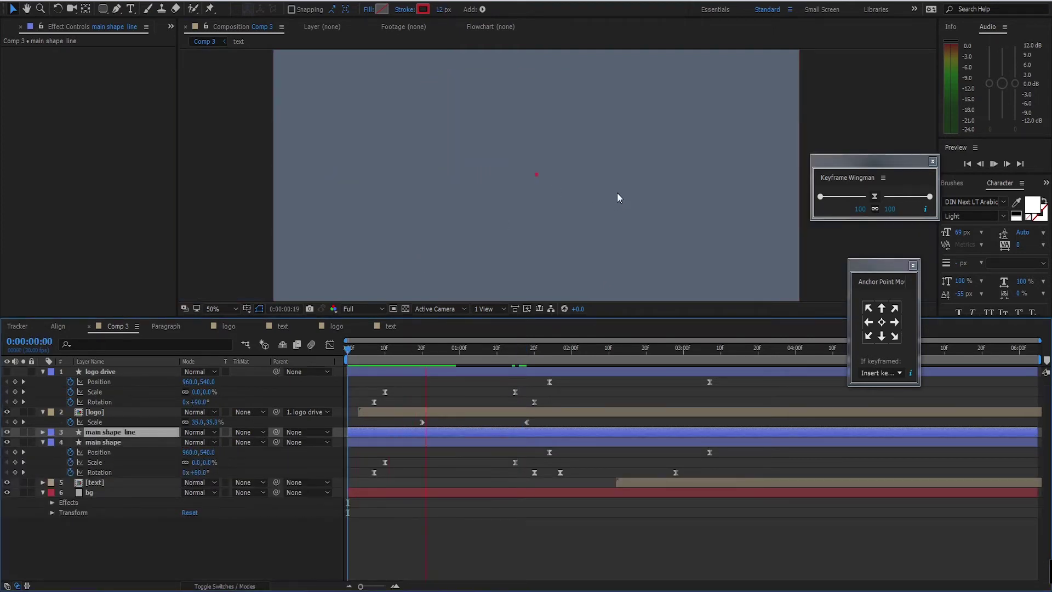
key("space")
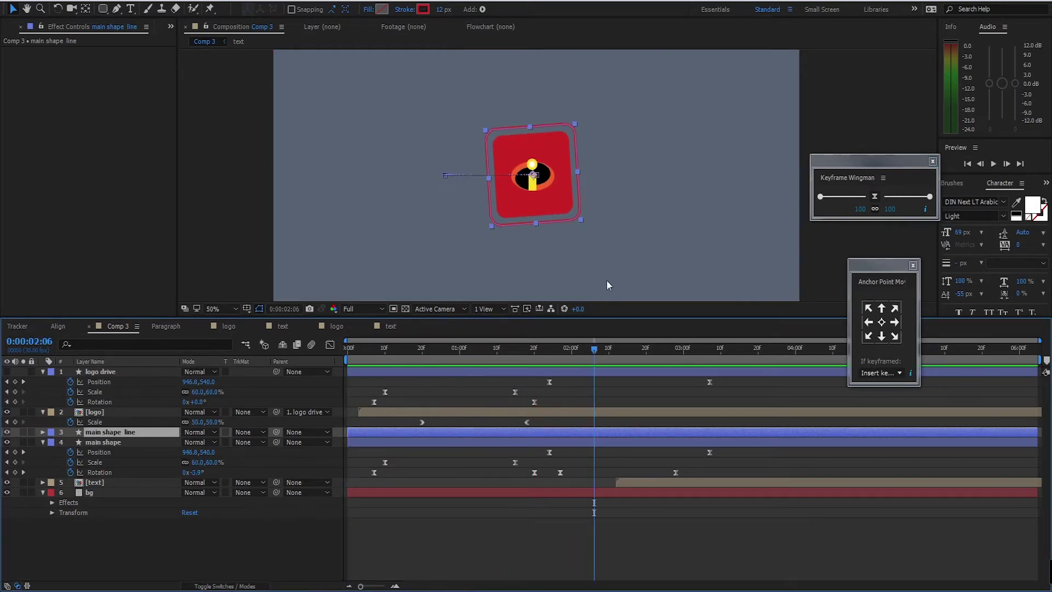
Step: Add Trim Paths to the main shape line layer with the time at 0:00:01:27 and expand its properties
left_click_drag(590, 350, 560, 353)
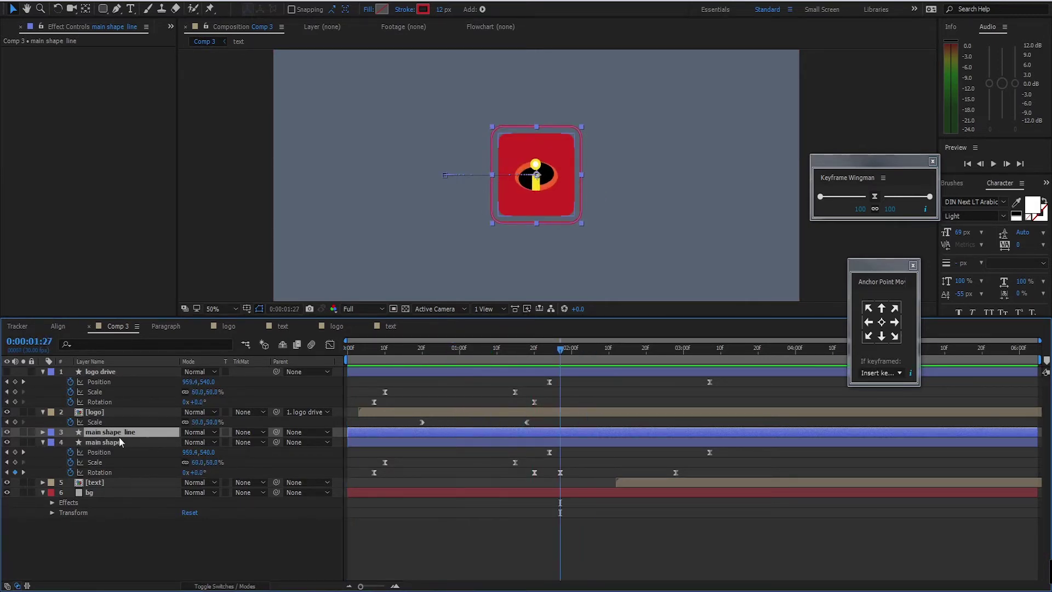
left_click(42, 432)
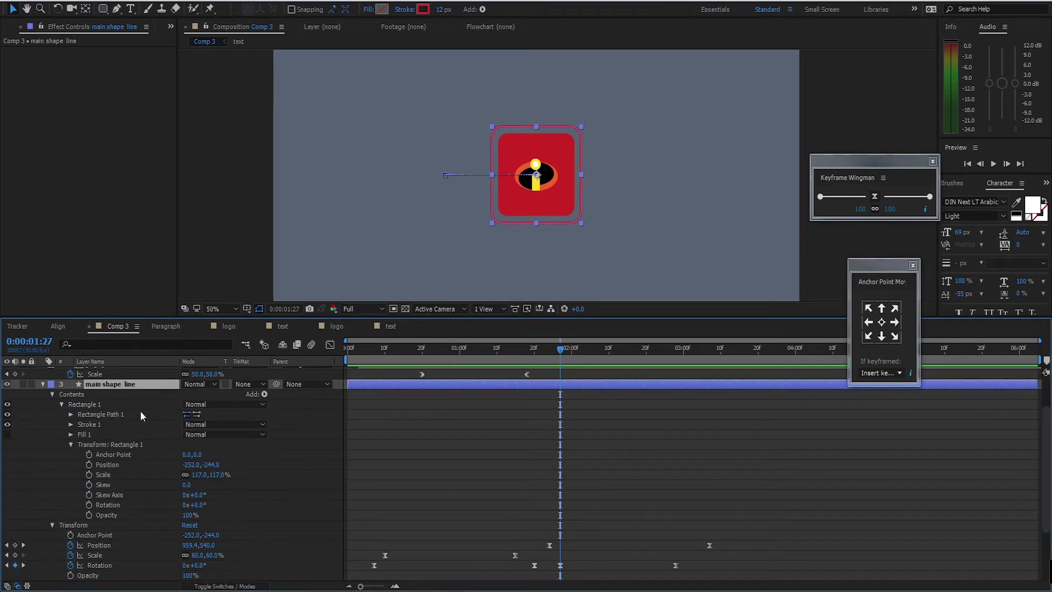
left_click(264, 394)
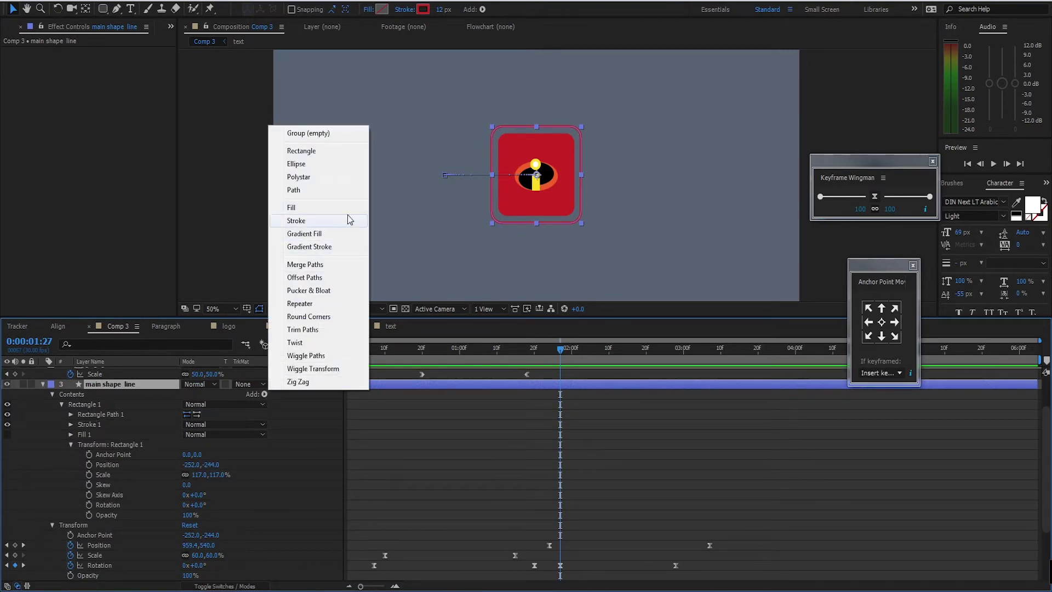
left_click(334, 329)
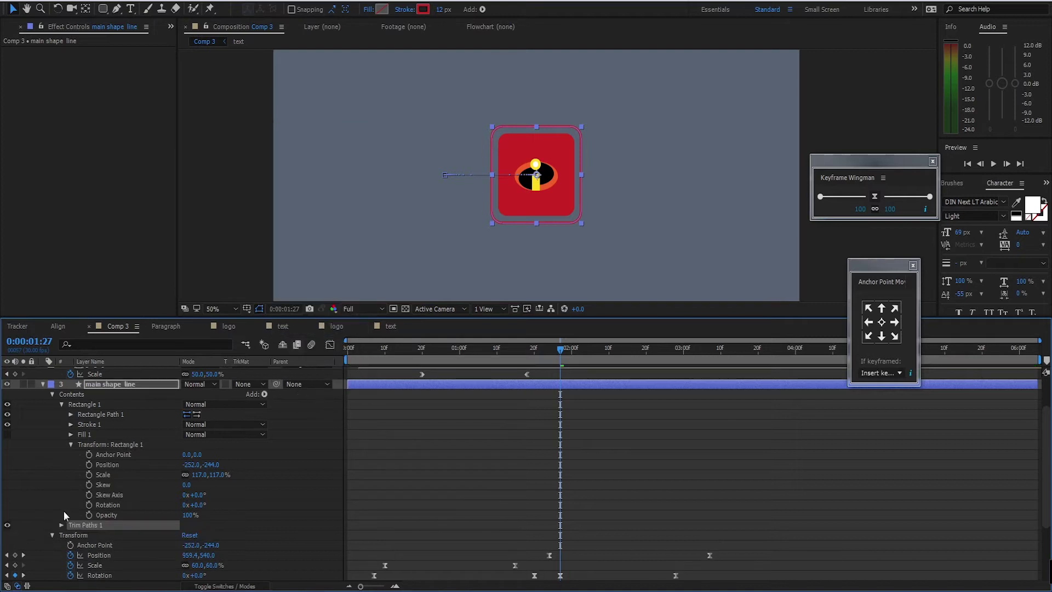
scroll(70, 515, "down", 3)
left_click(60, 434)
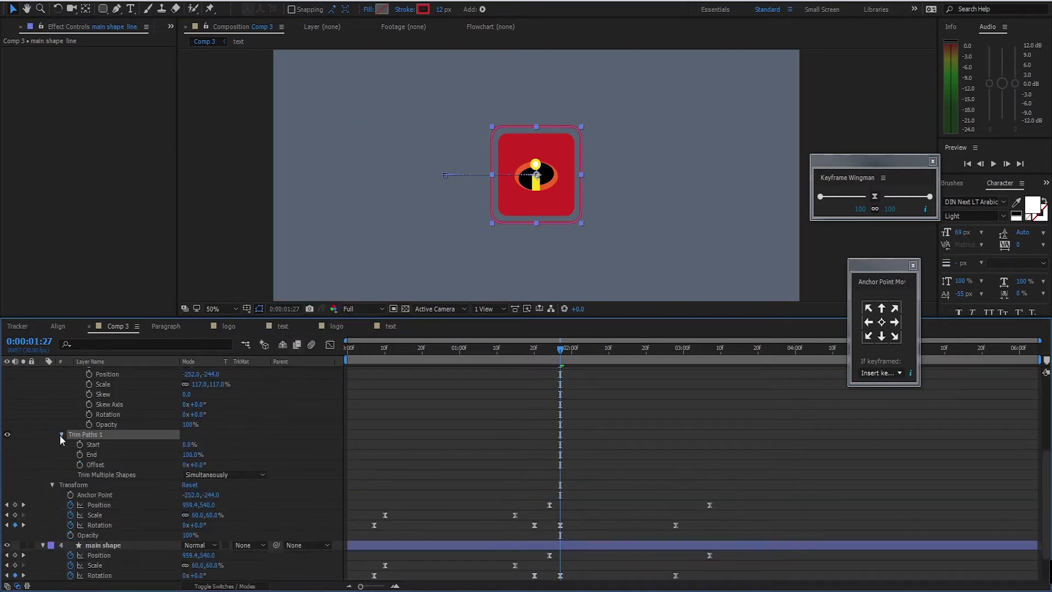
Step: Set the Trim Paths Start to 93% so only the outline's upper-right corner is drawn
left_click_drag(189, 444, 222, 440)
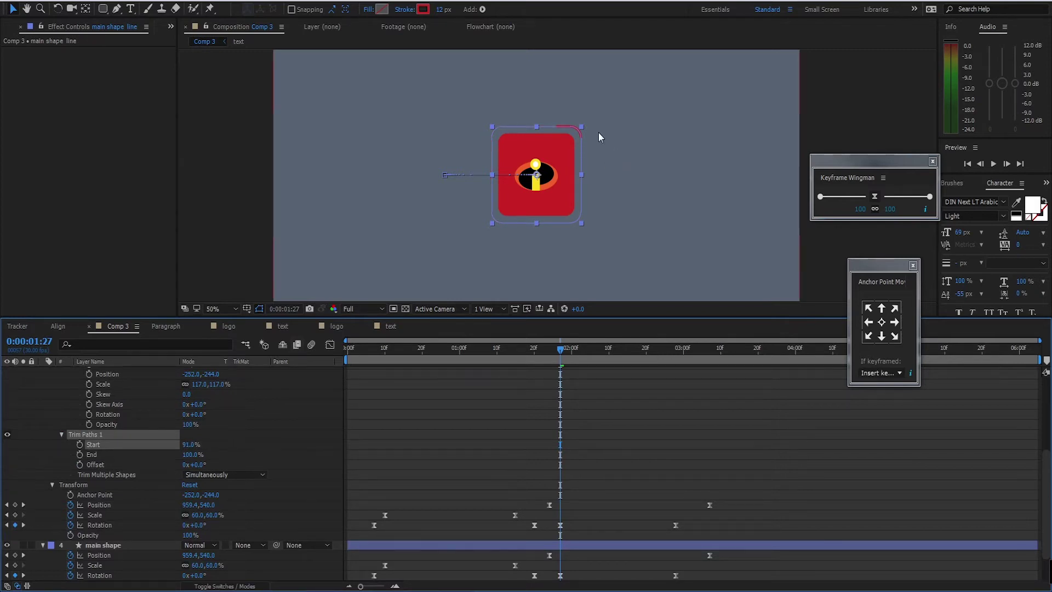
scroll(599, 137, "up", 2)
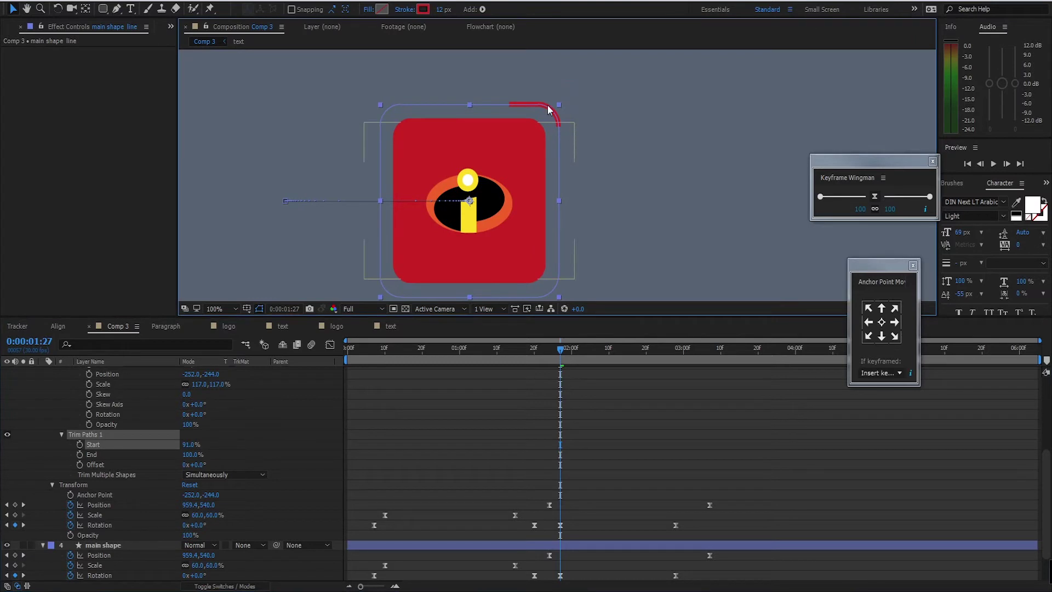
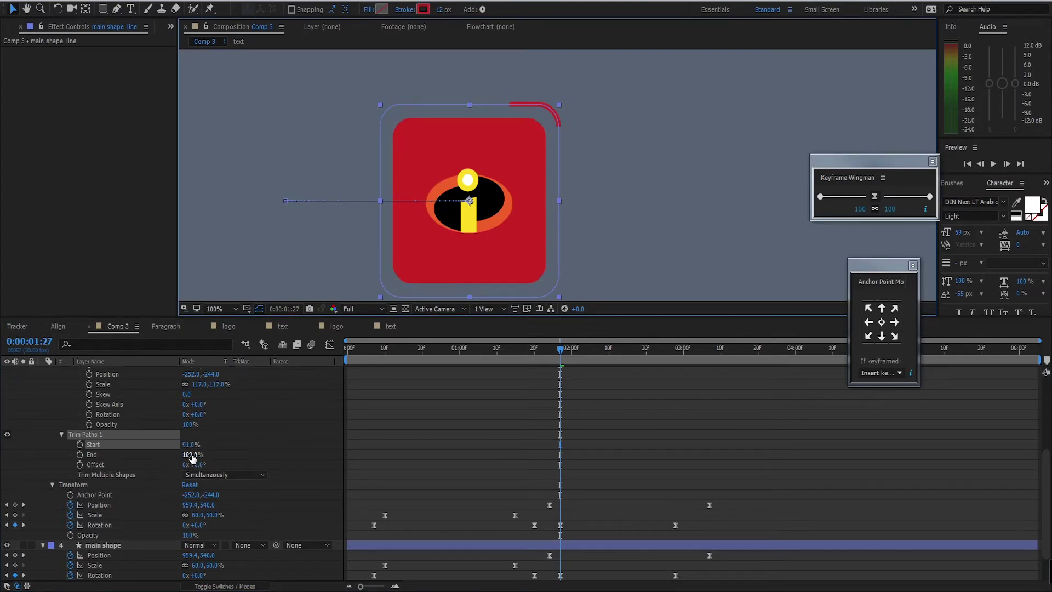
mouse_move(188, 454)
left_mouse_down()
mouse_move(182, 444)
mouse_move(206, 460)
mouse_move(192, 444)
left_mouse_up()
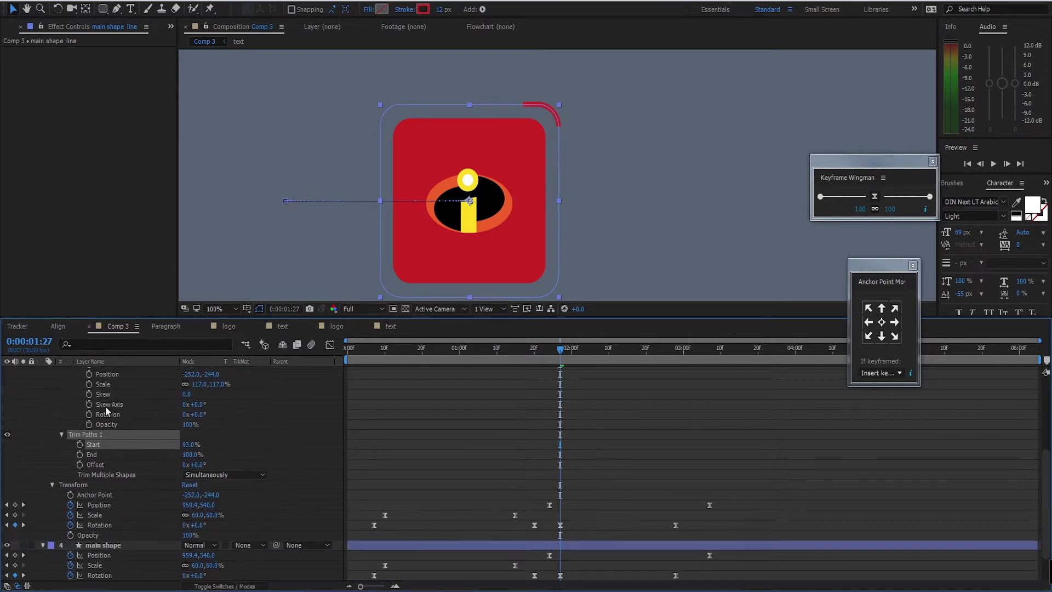
Step: Set the Line Cap of the main shape line's Stroke 1 to Round Cap
scroll(108, 406, "up", 2)
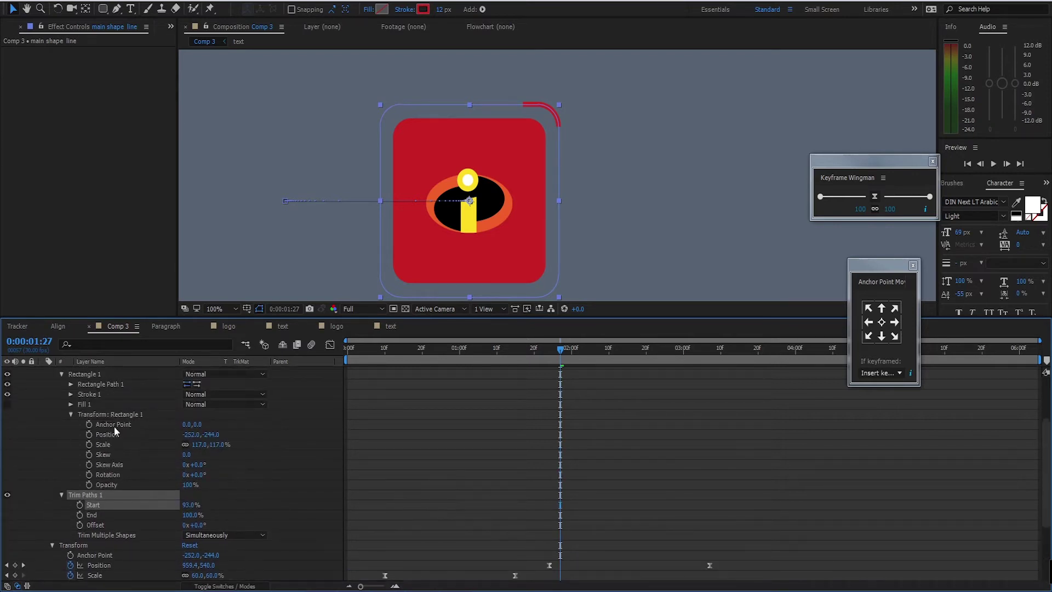
scroll(90, 426, "up", 1)
left_click(71, 424)
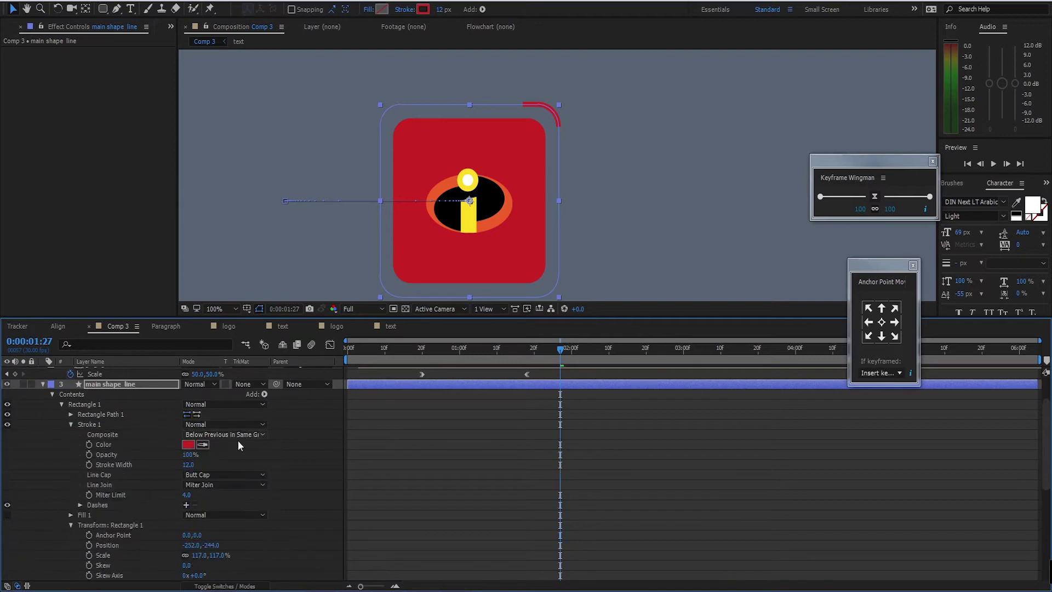
left_click(224, 478)
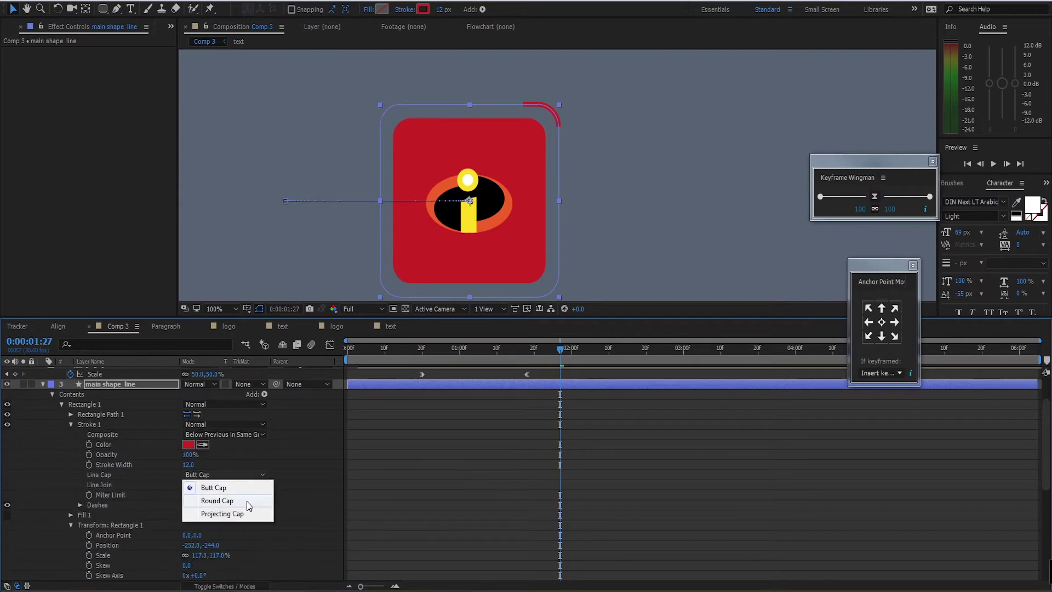
left_click(247, 499)
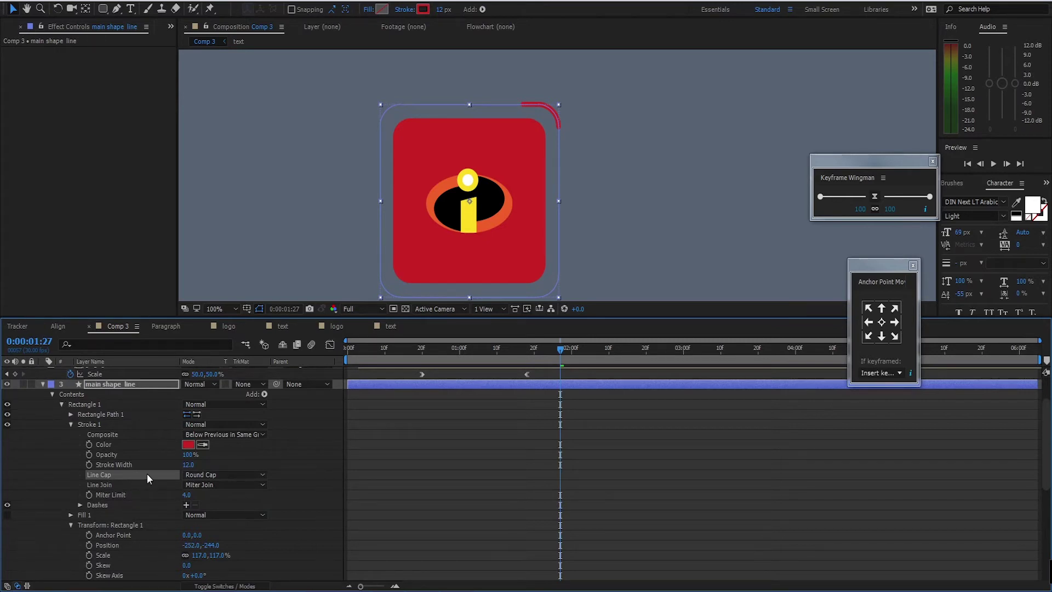
Step: Set the Trim Paths Offset to about 34° and enable keyframing for it at 0:00:01:27
scroll(143, 473, "down", 2)
scroll(146, 445, "up", 1)
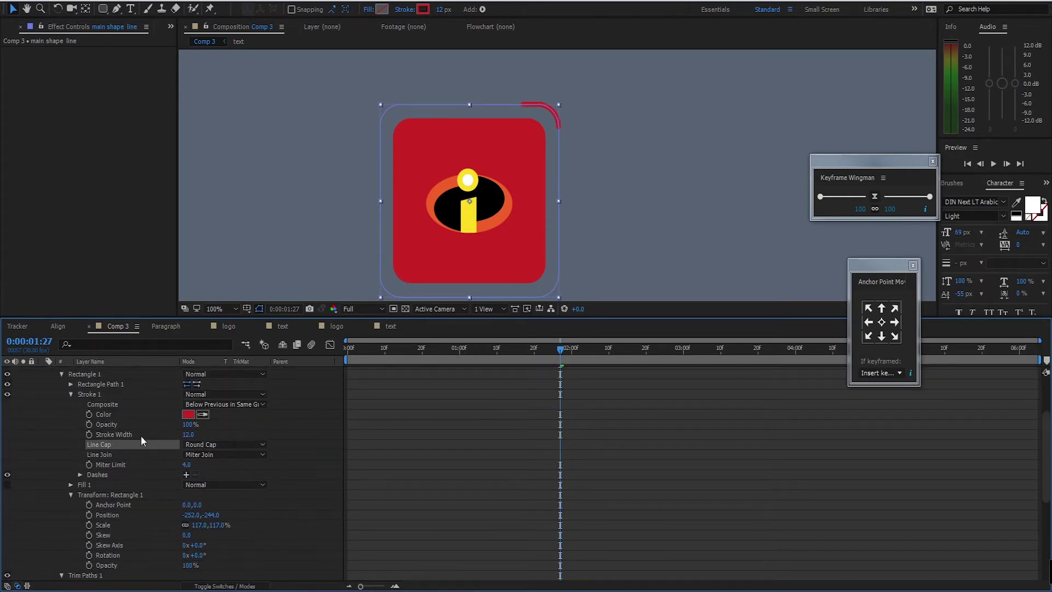
scroll(158, 496, "down", 1)
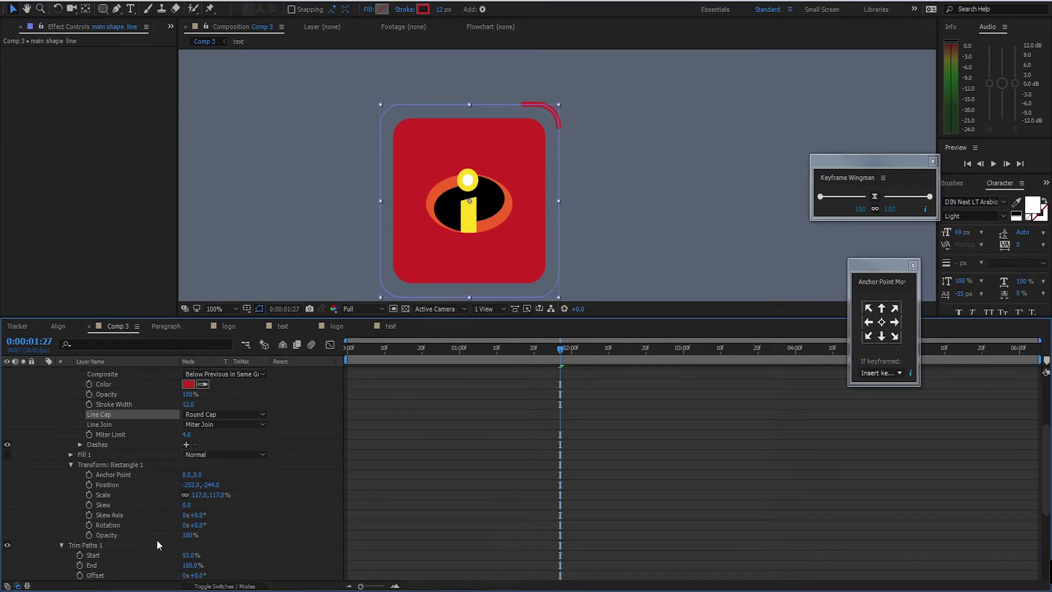
scroll(157, 540, "down", 2)
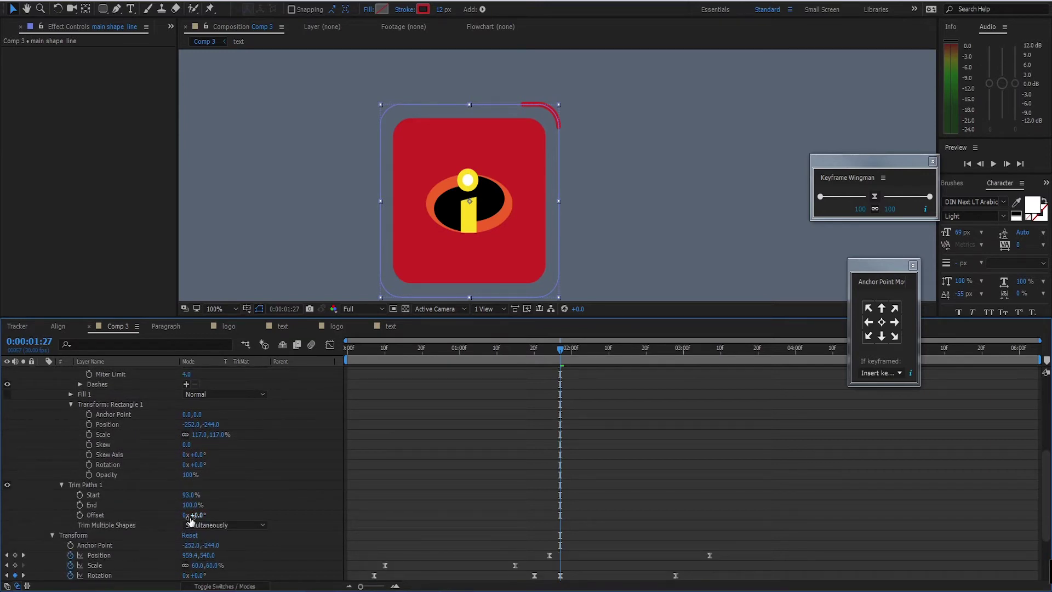
mouse_move(198, 517)
left_mouse_down()
mouse_move(173, 510)
mouse_move(209, 514)
left_mouse_up()
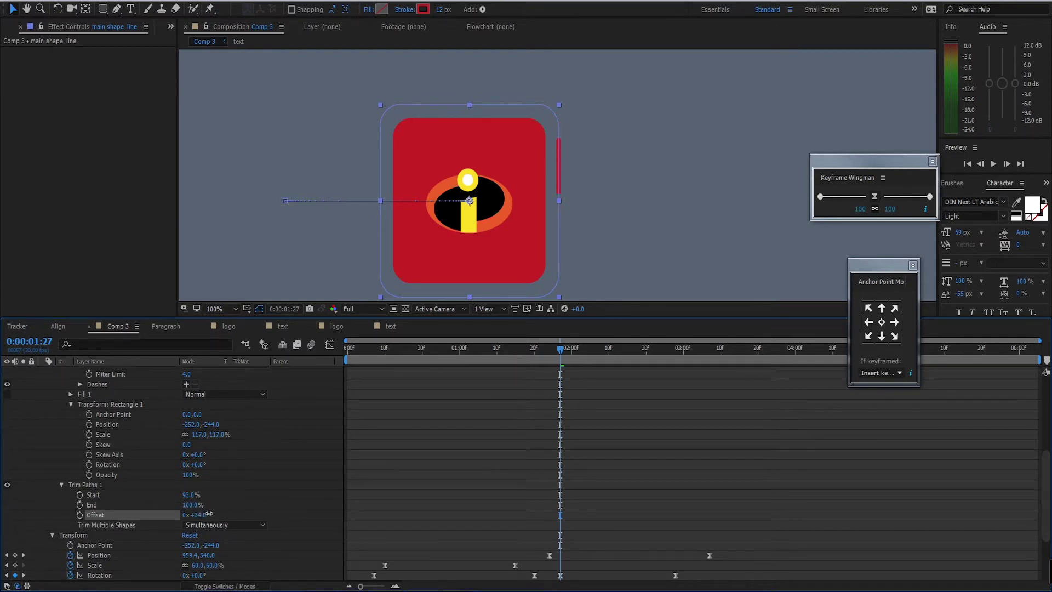
left_click(80, 515)
Step: Add an earlier Trim Paths Offset keyframe of -268° at 0:00:00:28, placing the trimmed line around the square's lowest corner
left_click_drag(554, 359, 419, 364)
left_click_drag(198, 515, 207, 515)
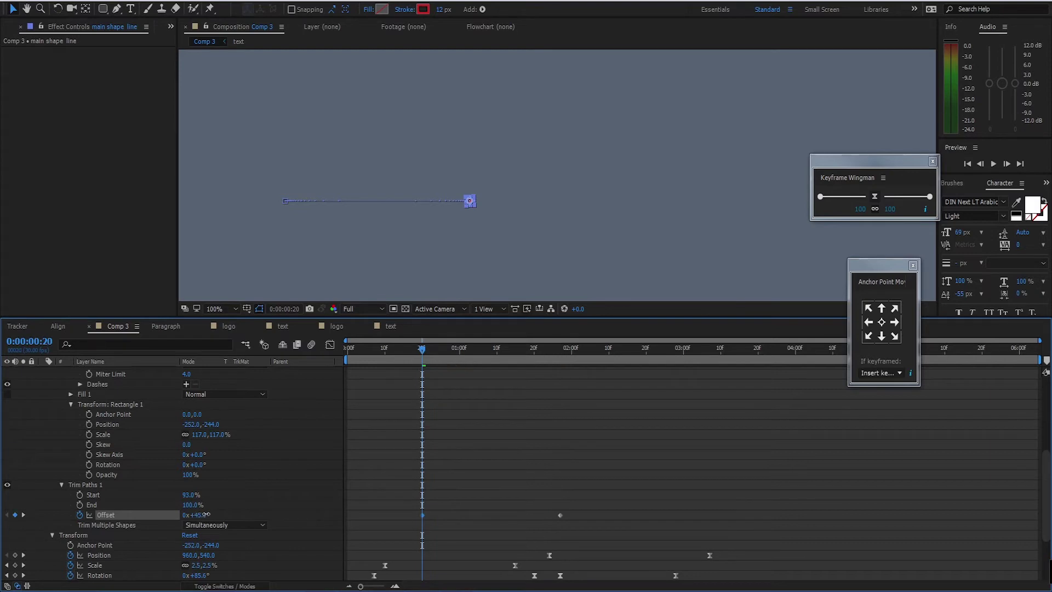
left_click_drag(422, 350, 452, 353)
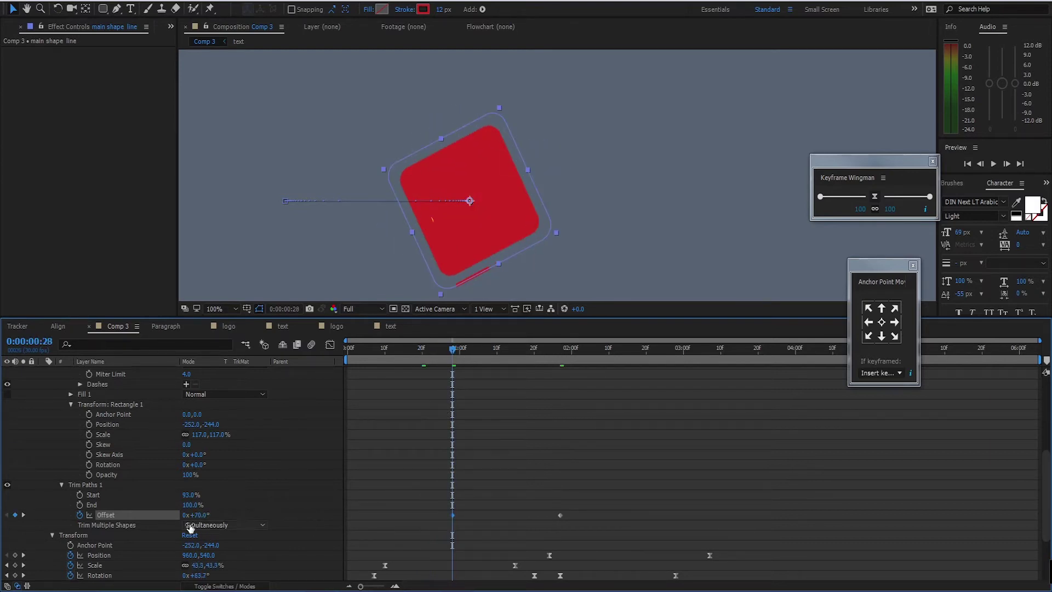
left_click_drag(191, 515, 196, 516)
mouse_move(458, 354)
left_mouse_down()
mouse_move(485, 354)
mouse_move(462, 360)
left_mouse_up()
left_click_drag(196, 517, 36, 535)
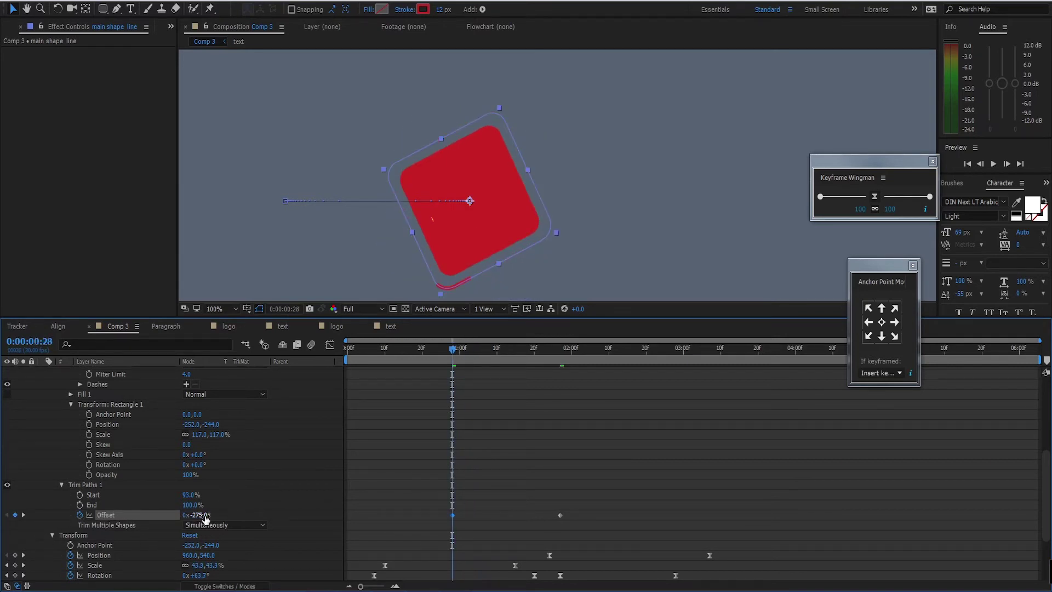
left_click_drag(204, 516, 211, 520)
Step: Trim the start of the main shape line layer to just before 0:00:00:28 and preview the line's motion
scroll(518, 425, "up", 4)
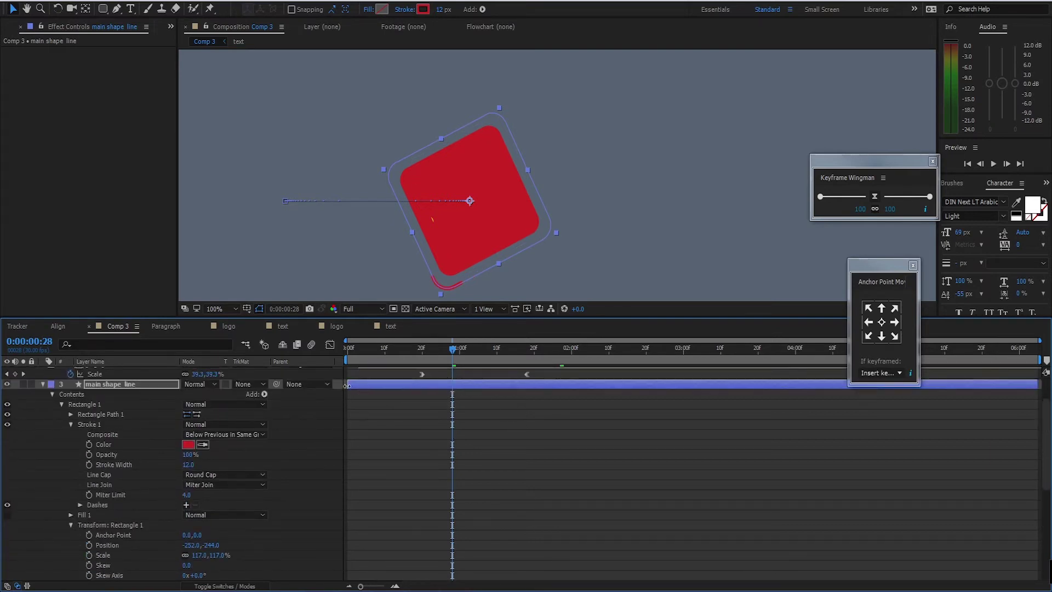
left_click_drag(347, 385, 441, 388)
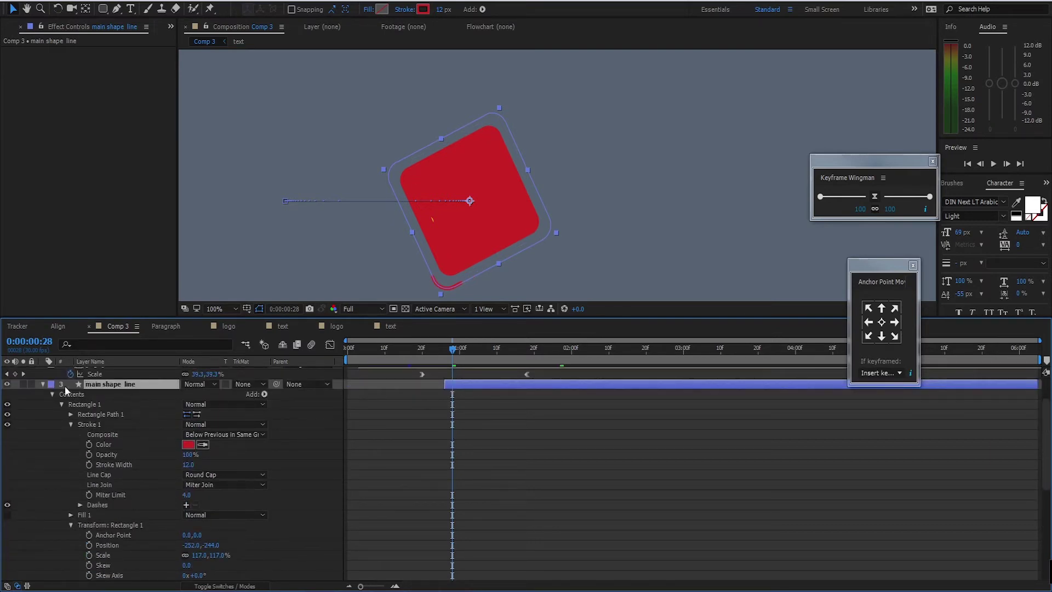
scroll(475, 403, "down", 3)
scroll(466, 407, "up", 3)
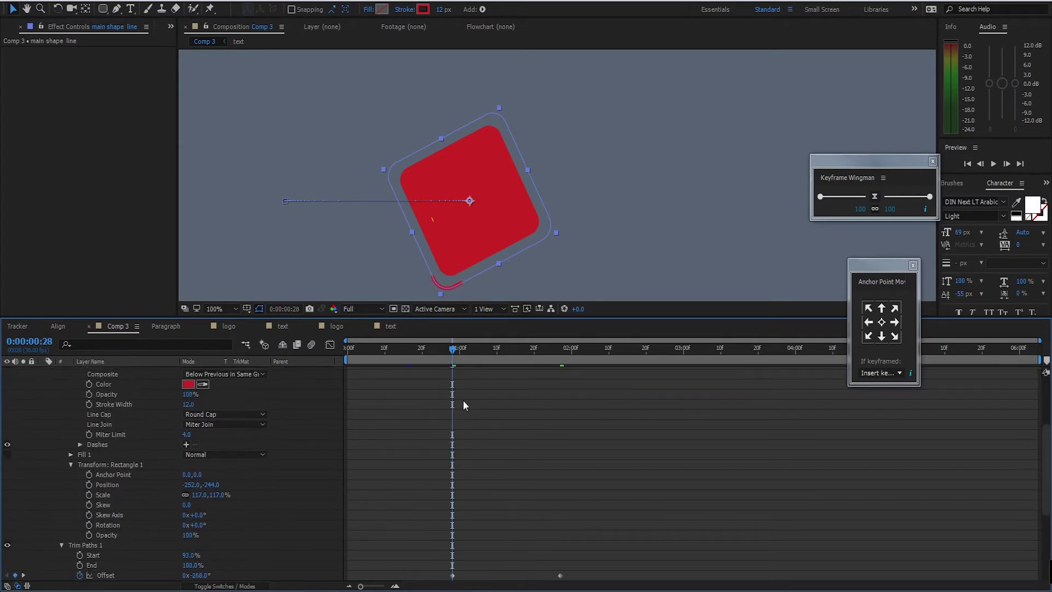
left_click(432, 355)
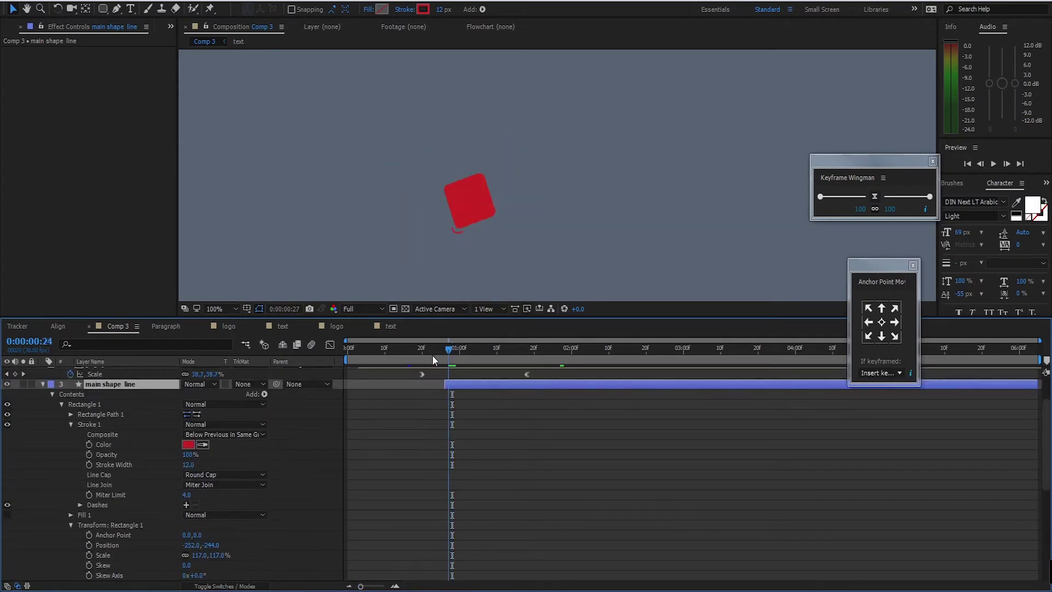
key("space")
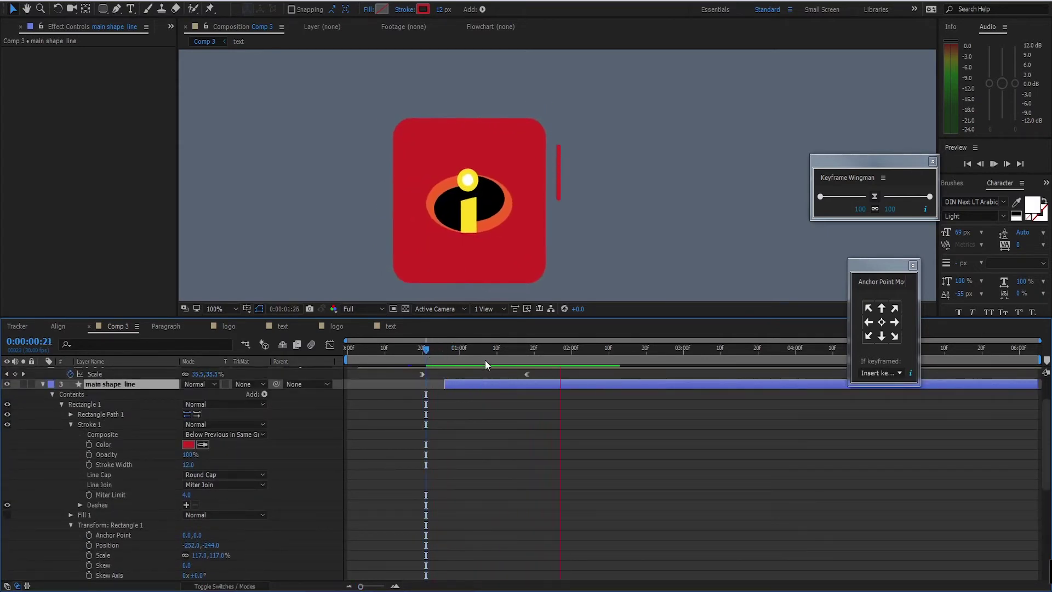
left_click(500, 348)
Step: Apply Easy Ease to both Trim Paths Offset keyframes, apply Keyframe Wingman easing, and check the resulting speed graph
scroll(502, 451, "down", 4)
scroll(504, 451, "down", 1)
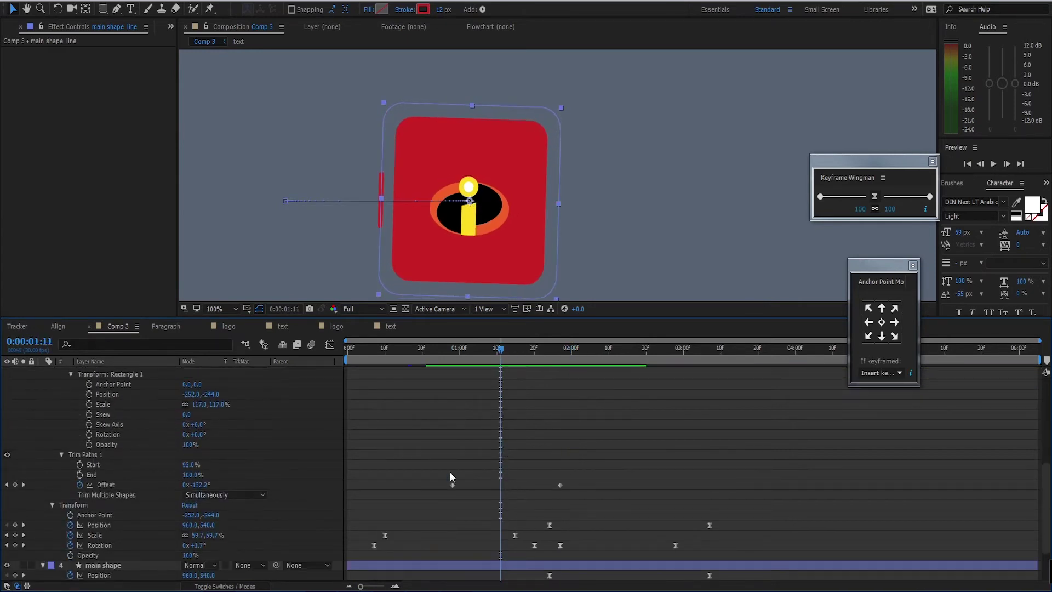
mouse_move(438, 474)
left_mouse_down()
mouse_move(610, 486)
mouse_move(442, 487)
left_mouse_up()
key("F9")
left_click(597, 459)
left_click(560, 484)
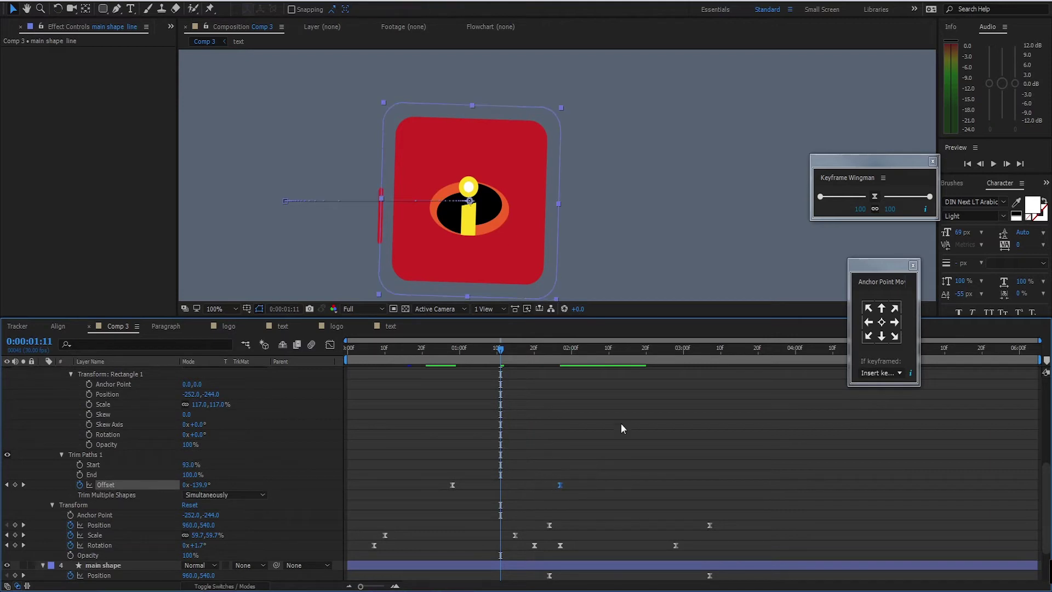
left_click(875, 196)
left_click(330, 344)
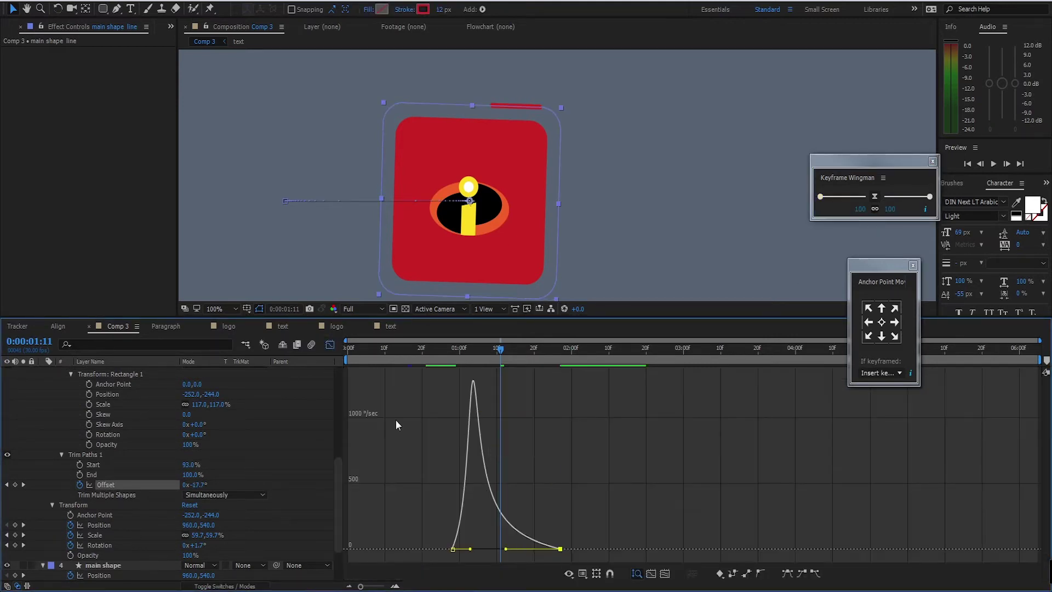
left_click(330, 344)
Step: Preview the eased line, move the last Offset keyframe to just before 0:00:02:10, and replay from the start
left_click_drag(499, 348, 429, 349)
key("space")
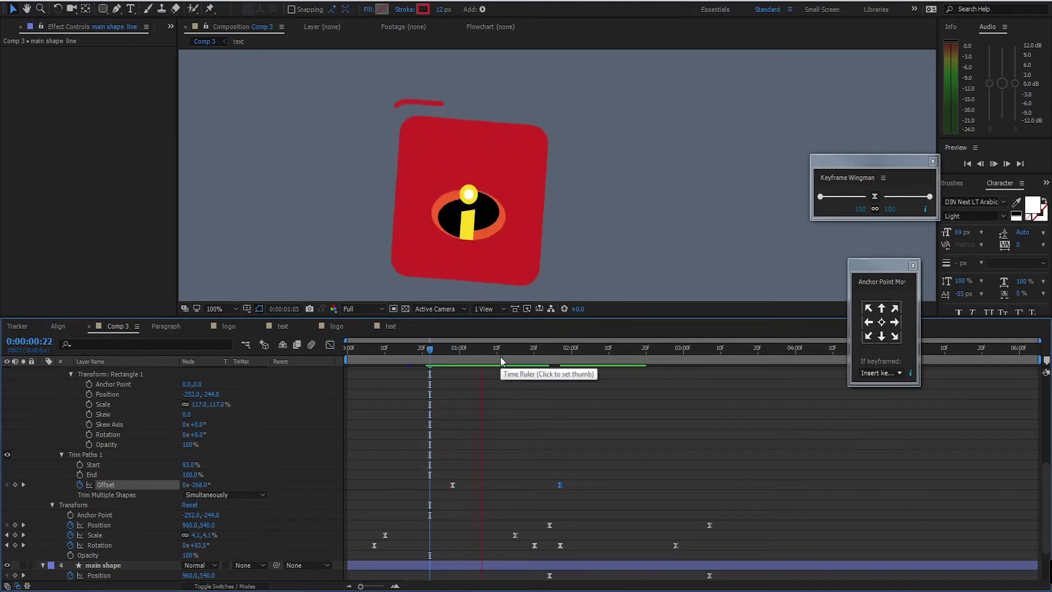
left_click_drag(561, 488, 601, 487)
left_click_drag(548, 363, 347, 367)
key("space")
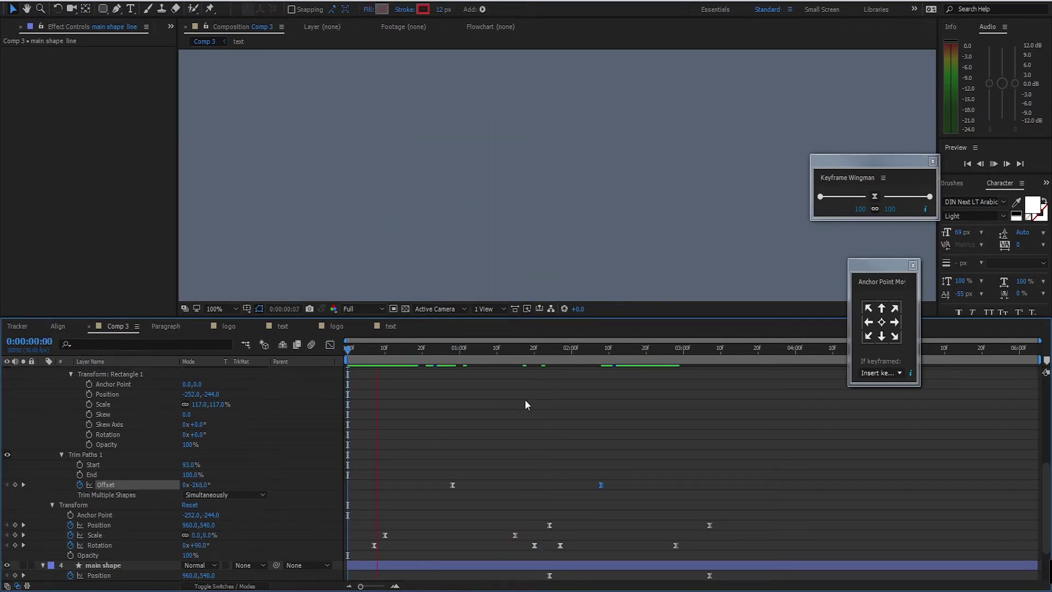
Step: Move the first Offset keyframe earlier to 0:00:00:20 and preview the animation
left_click_drag(453, 485, 442, 485)
left_click_drag(531, 357, 380, 365)
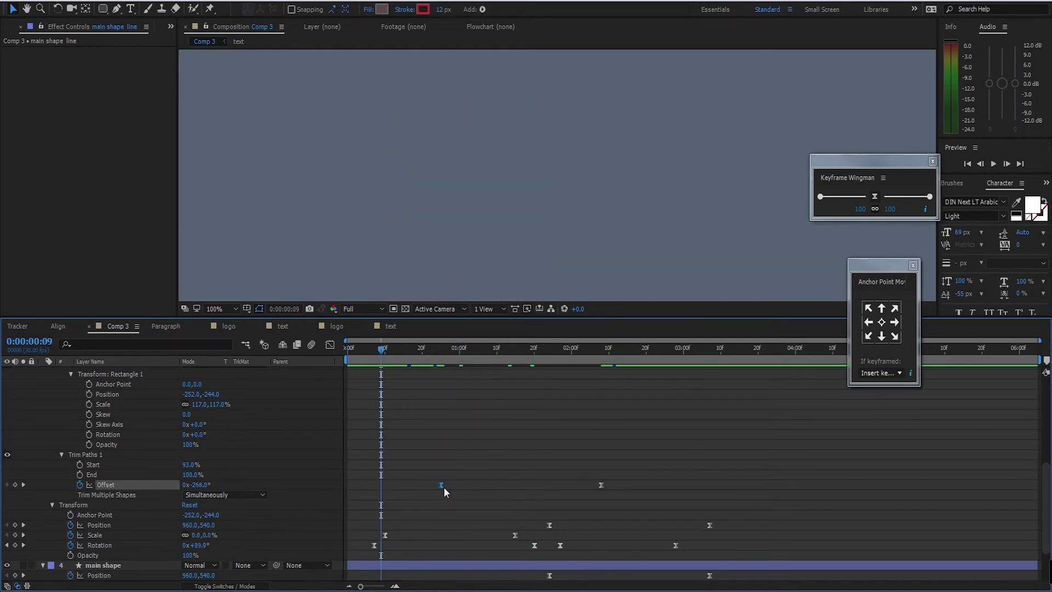
left_click_drag(441, 485, 422, 485)
key("space")
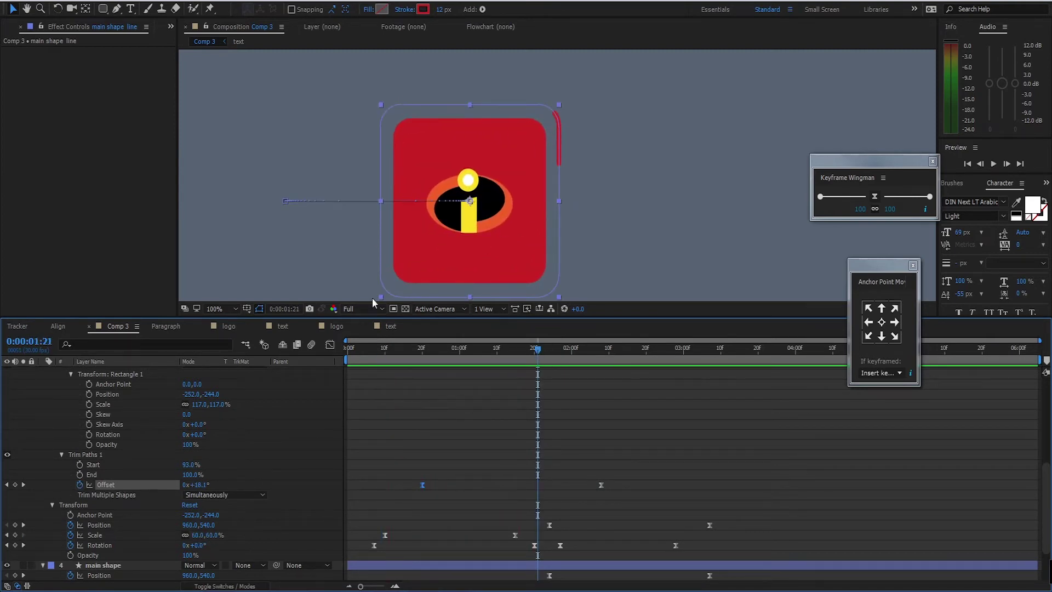
Step: Keyframe the main shape line's Stroke Width at 12, show only animated properties, and move that keyframe to about 0:00:01:04
scroll(124, 442, "up", 3)
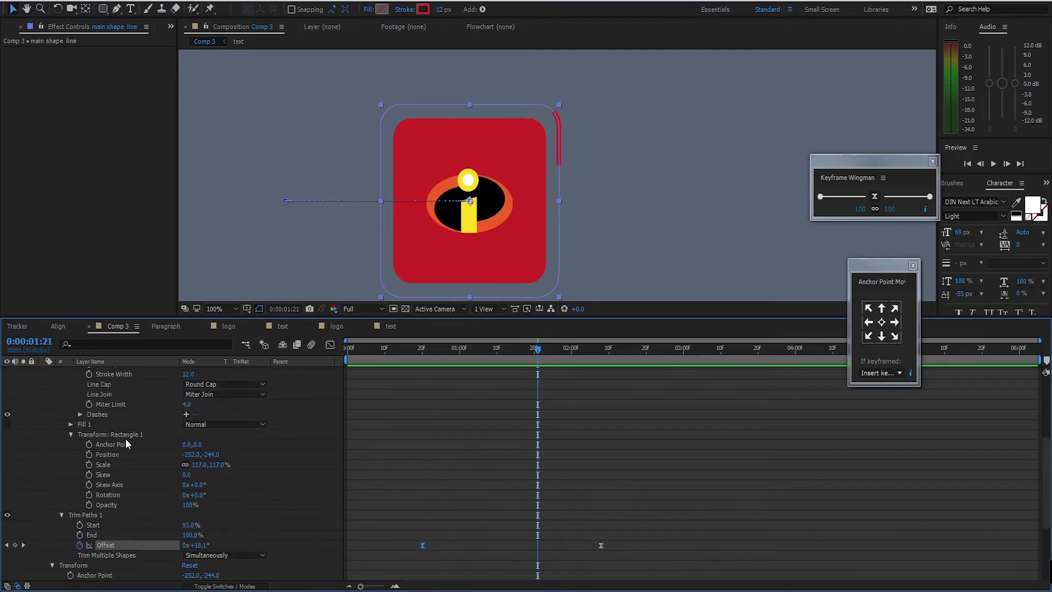
scroll(126, 442, "up", 2)
left_click(89, 465)
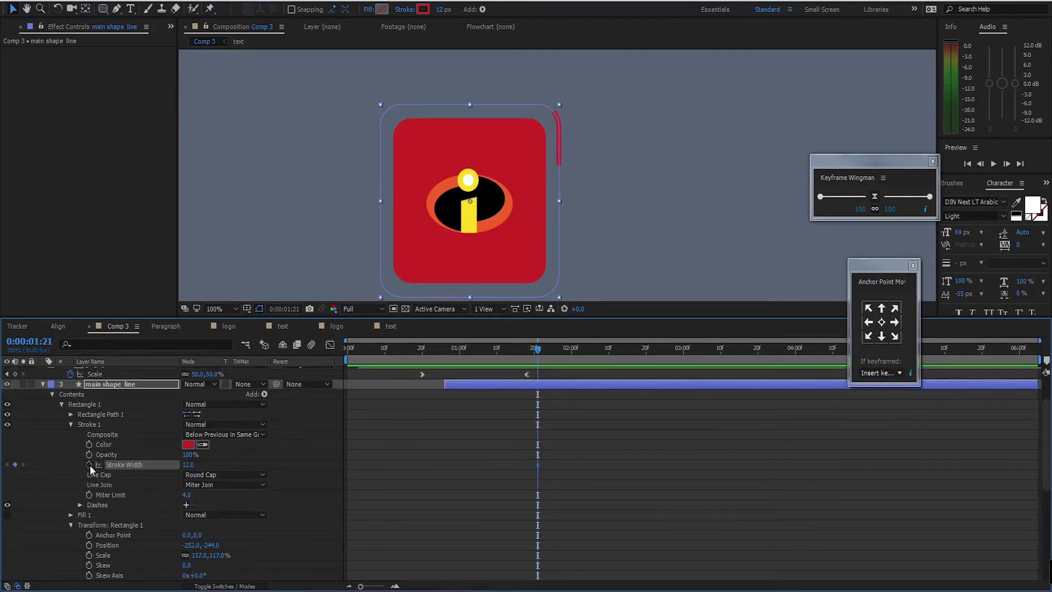
key("u")
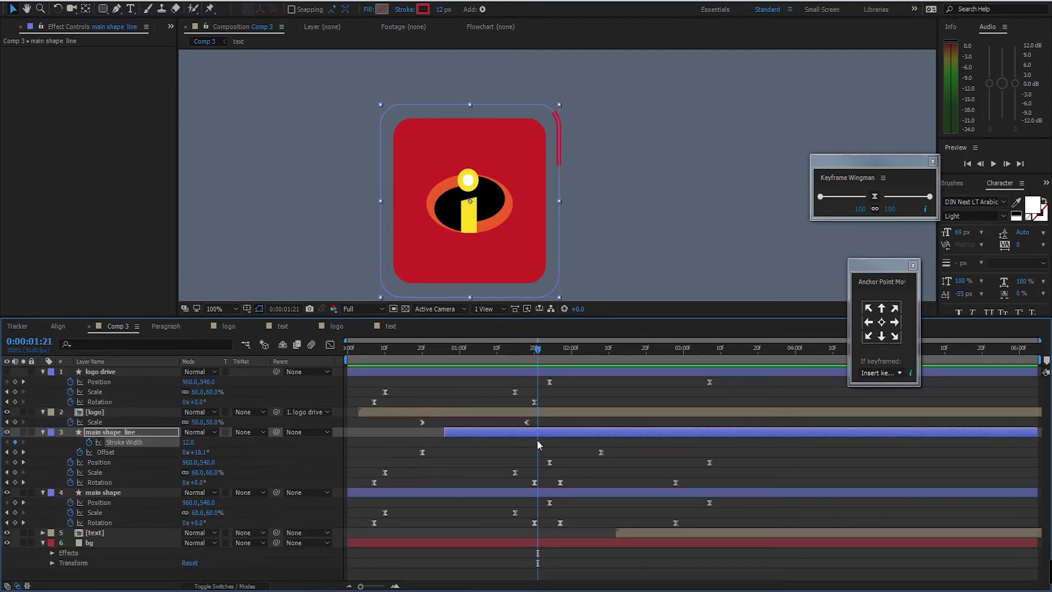
left_click_drag(537, 443, 475, 443)
Step: Set the Stroke Width to 0 at 0:00:01:21 and apply Easy Ease to both Stroke Width keyframes
left_click_drag(188, 442, 145, 450)
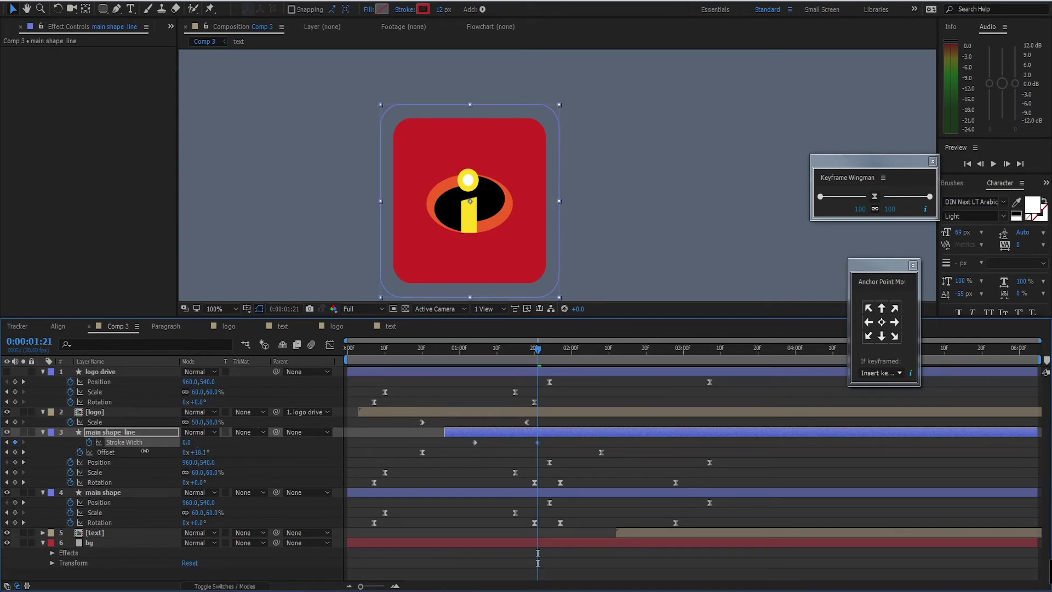
left_click_drag(547, 437, 437, 454)
left_click(544, 444)
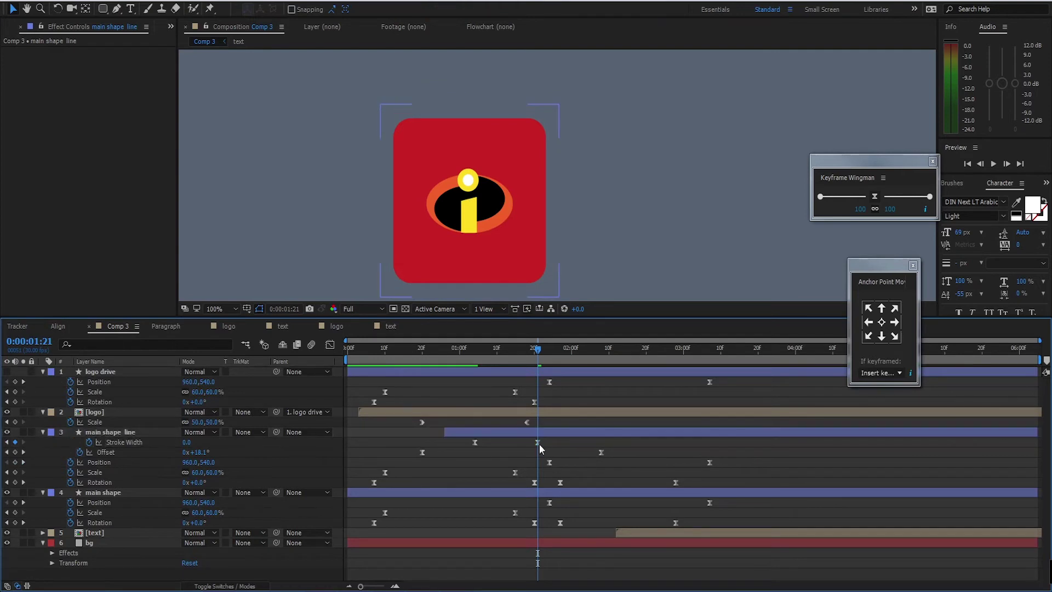
Step: Delay the Stroke Width keyframes to about 0:00:01:12 and 0:00:01:26, and preview the line thinning out
left_click_drag(537, 442, 557, 444)
left_click_drag(477, 443, 508, 444)
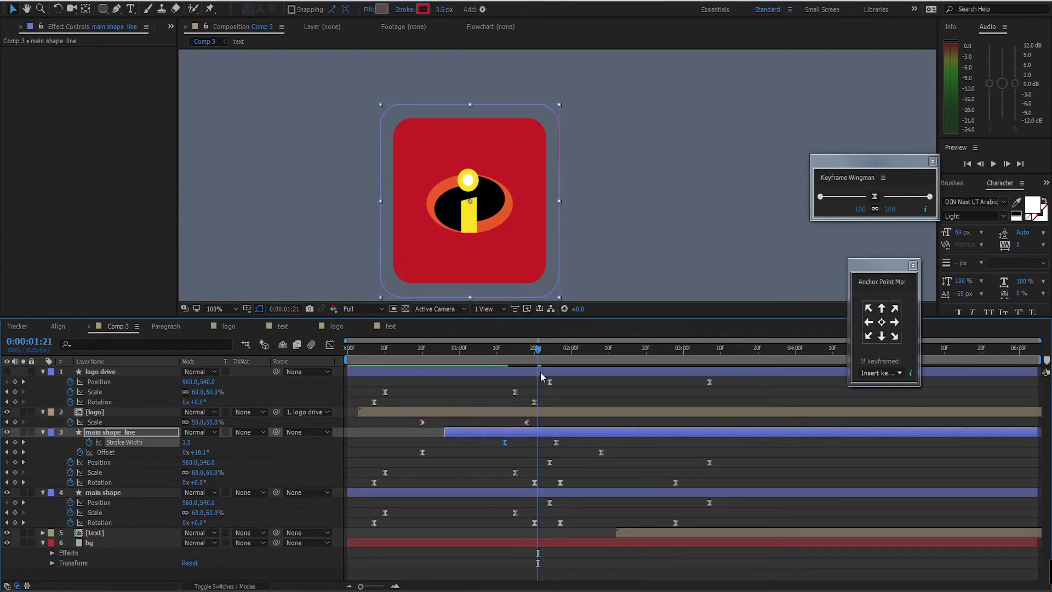
key("space")
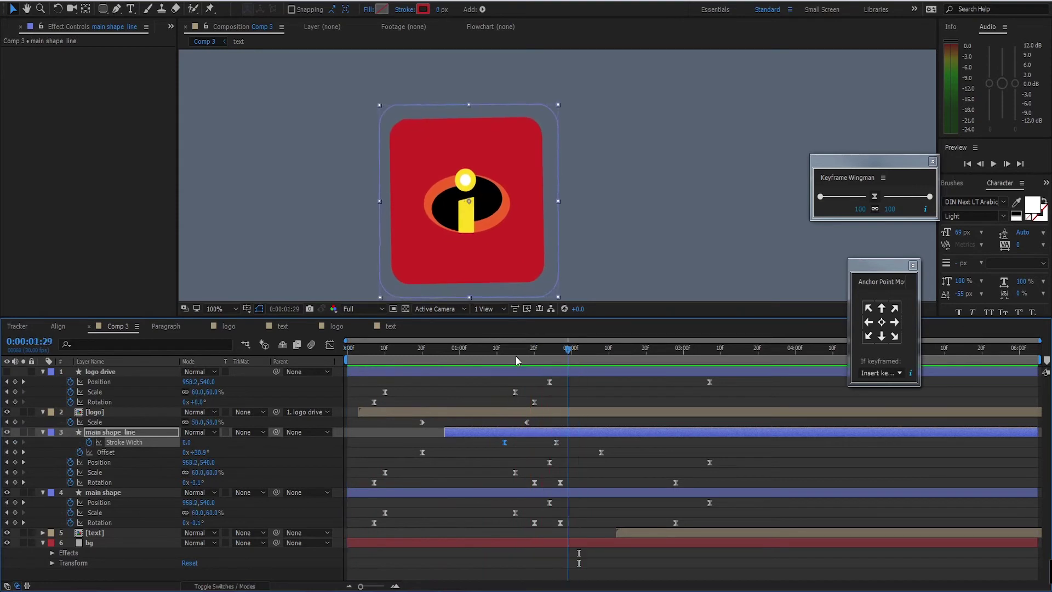
Step: Preview the composition from the start at 25% magnification to judge the timing of the line accent
key("space")
scroll(613, 192, "down", 4)
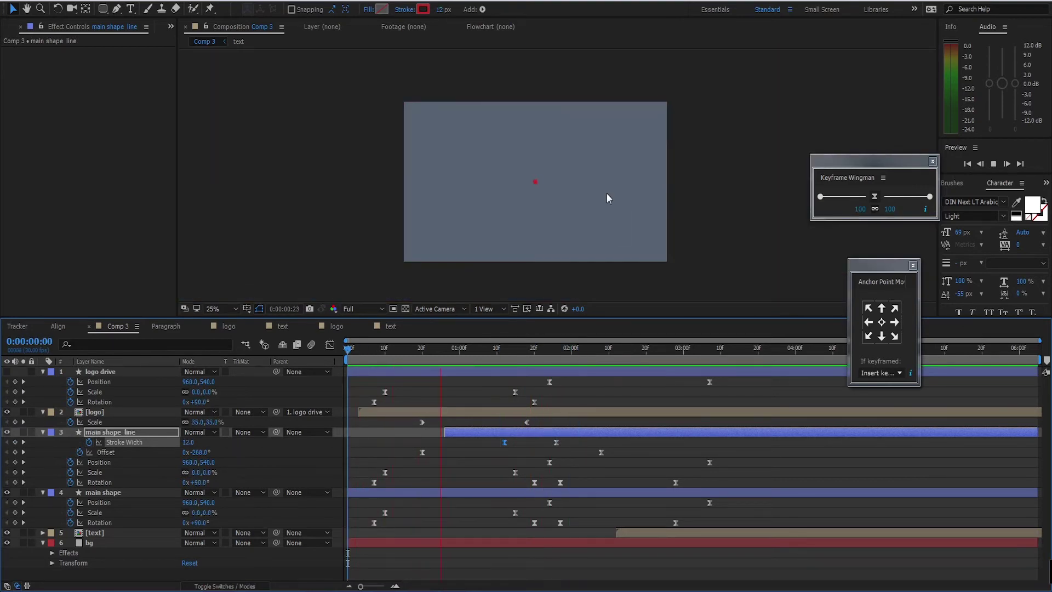
key("space")
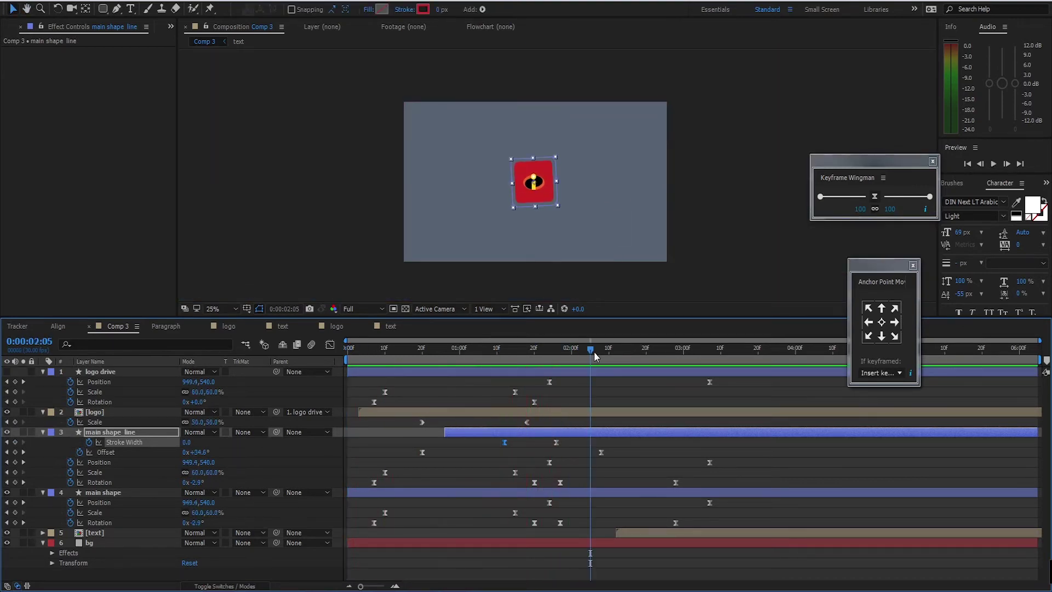
left_click_drag(594, 350, 347, 351)
key("space")
key("space")
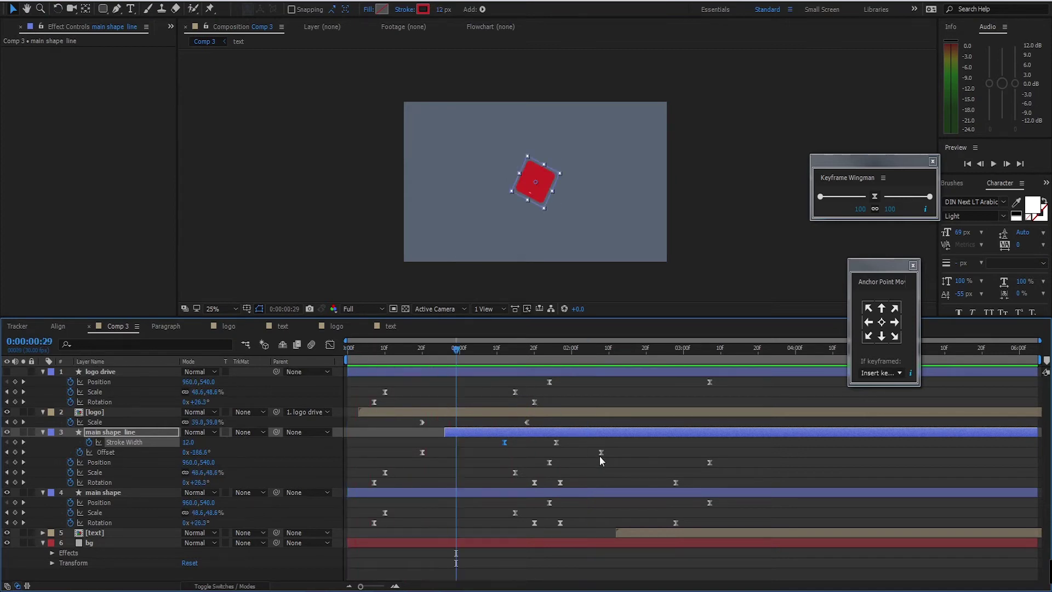
Step: Move the last Stroke Width and Offset keyframes earlier to about 0:00:01:21 and 0:00:02:03, and the first Stroke Width keyframe to about 0:00:01:08
mouse_move(620, 456)
left_mouse_down()
mouse_move(554, 438)
mouse_move(585, 452)
left_mouse_up()
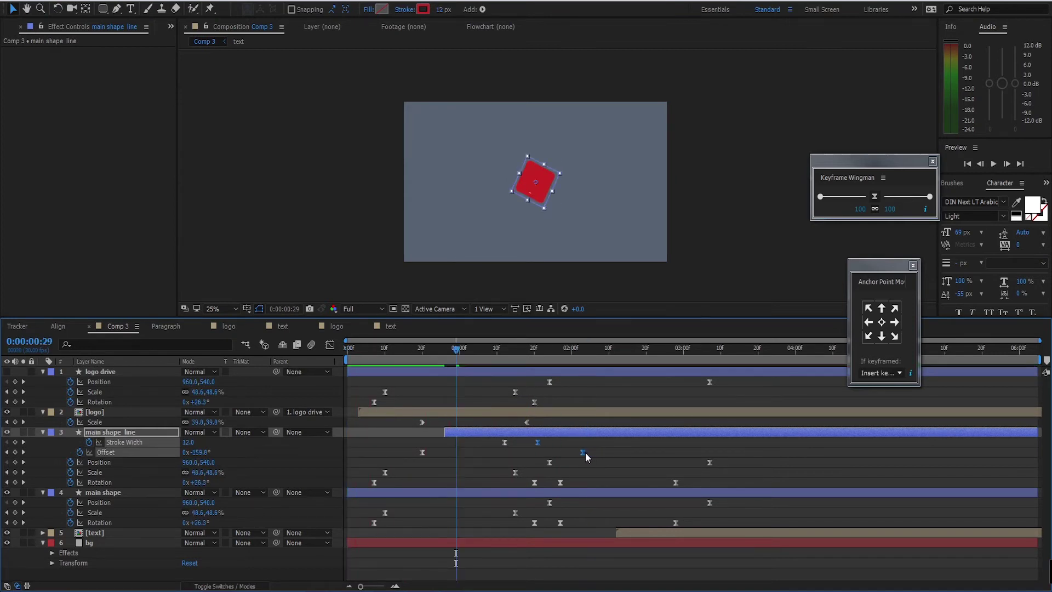
left_click_drag(511, 442, 496, 444)
left_click_drag(468, 354, 401, 356)
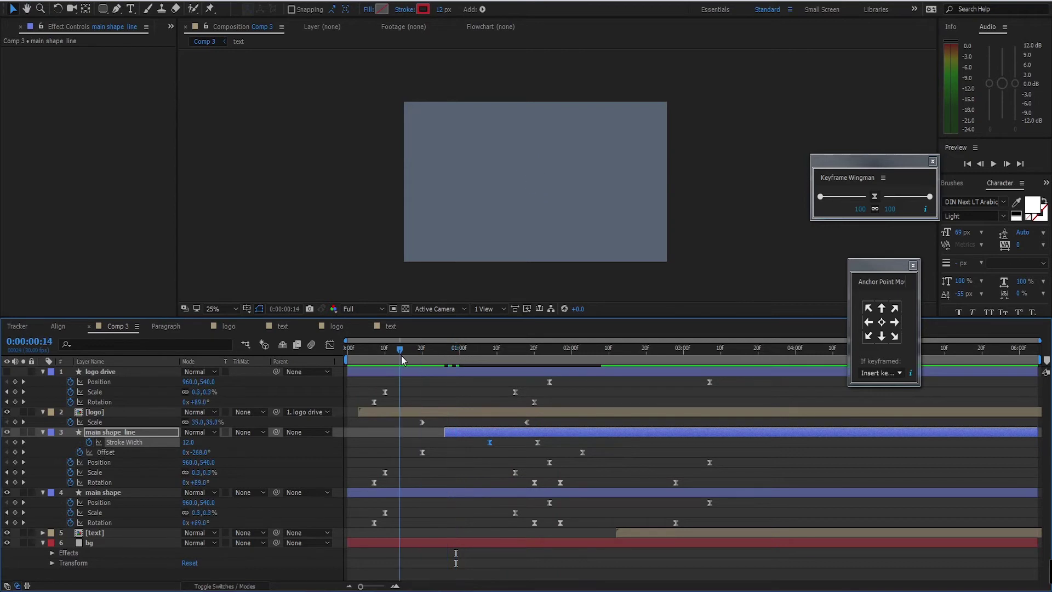
Step: Replay the animation from near the start to check the retimed red line accent, then enlarge the view to 50%
key("space")
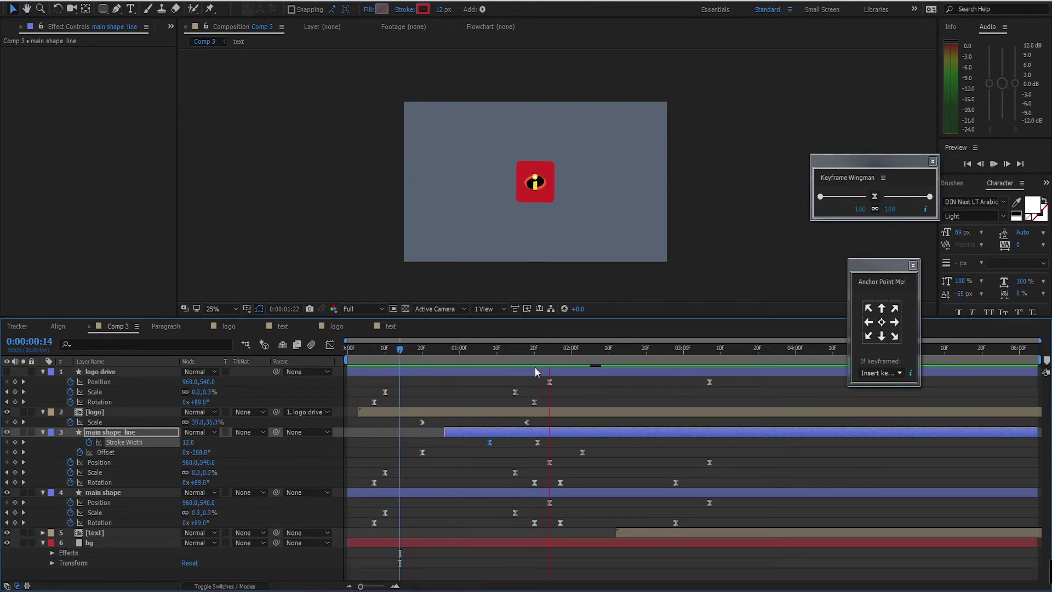
key("space")
left_click_drag(557, 353, 351, 356)
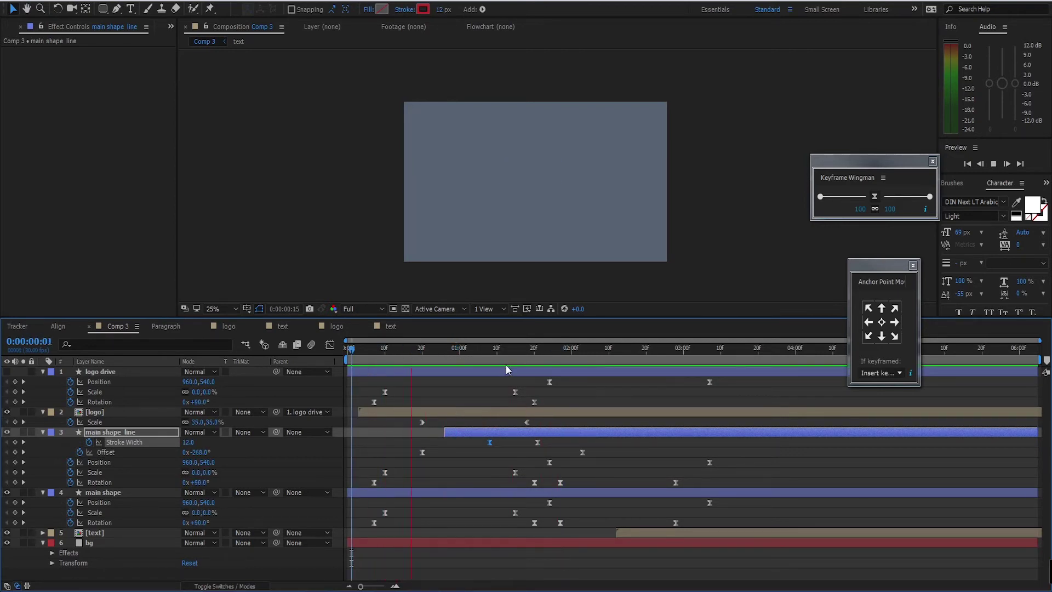
key("space")
key("space")
scroll(554, 180, "up", 2)
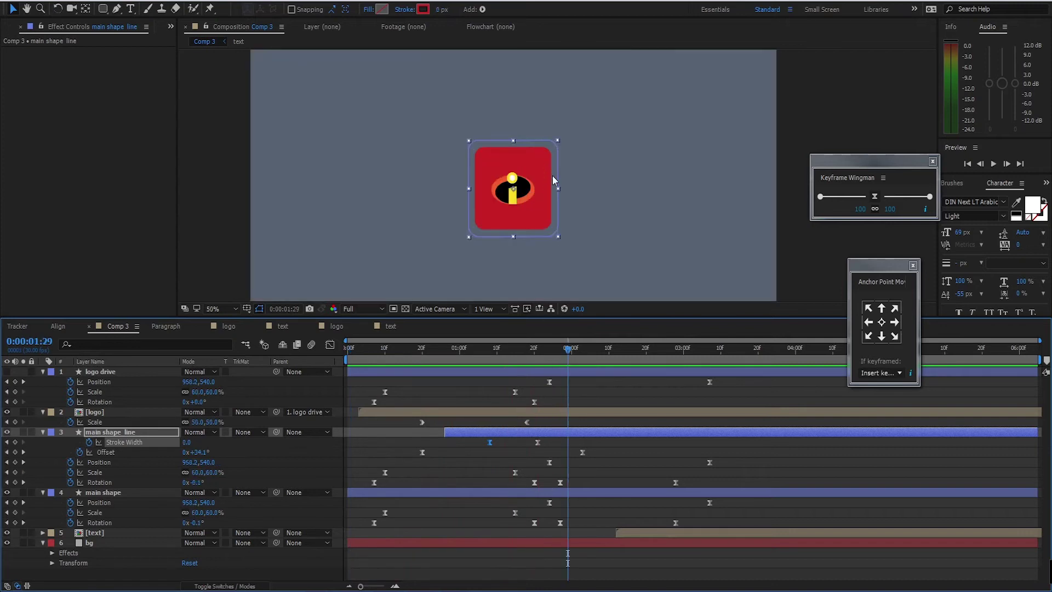
Step: Go to 0:00:01:15, clear the layer selection and switch to the Pen tool
left_click_drag(570, 350, 519, 356)
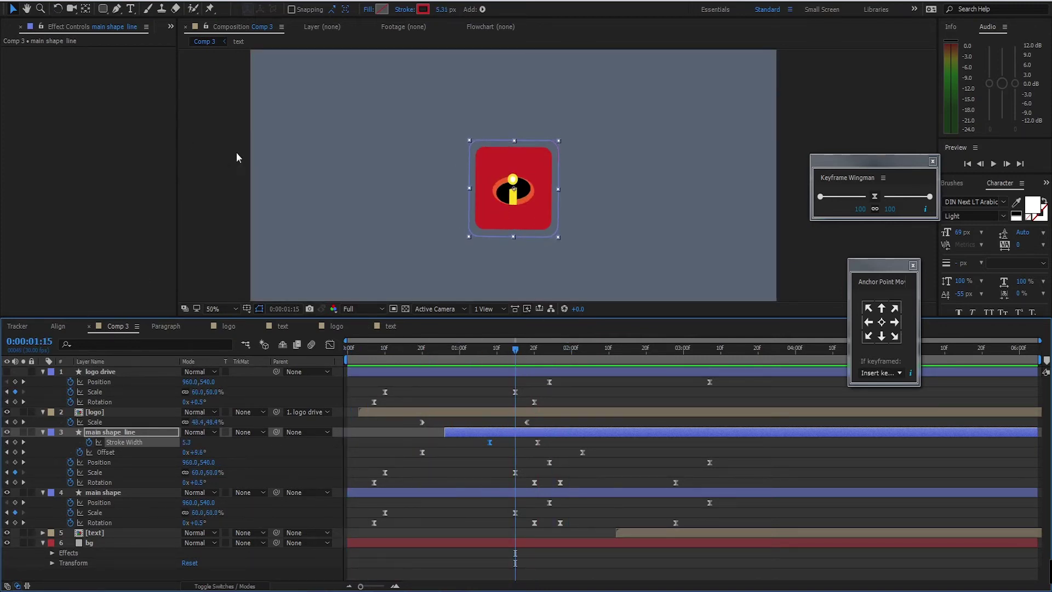
left_click(200, 103)
left_click(117, 8)
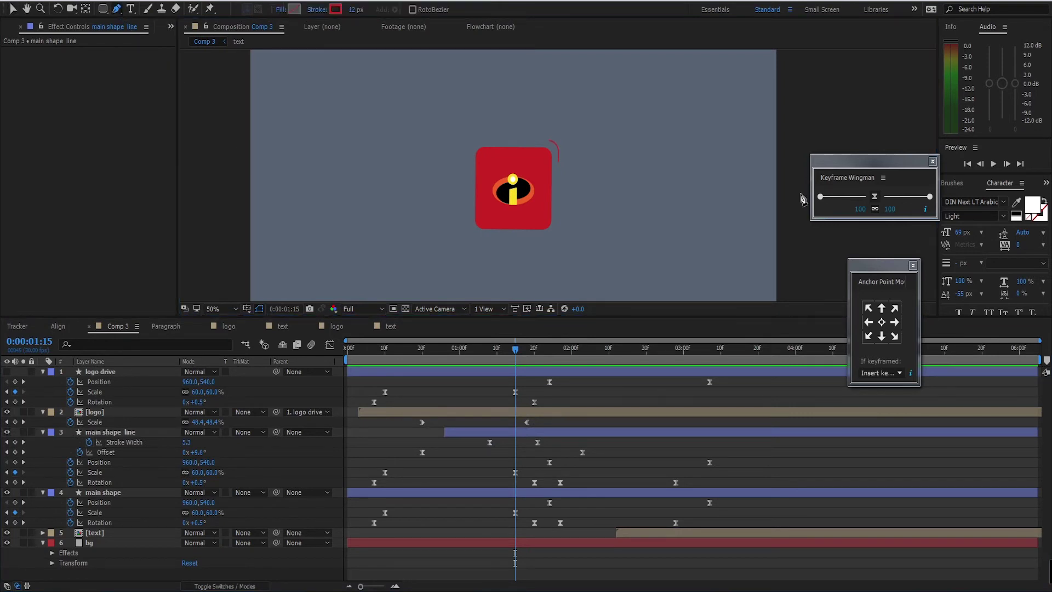
left_click(794, 207)
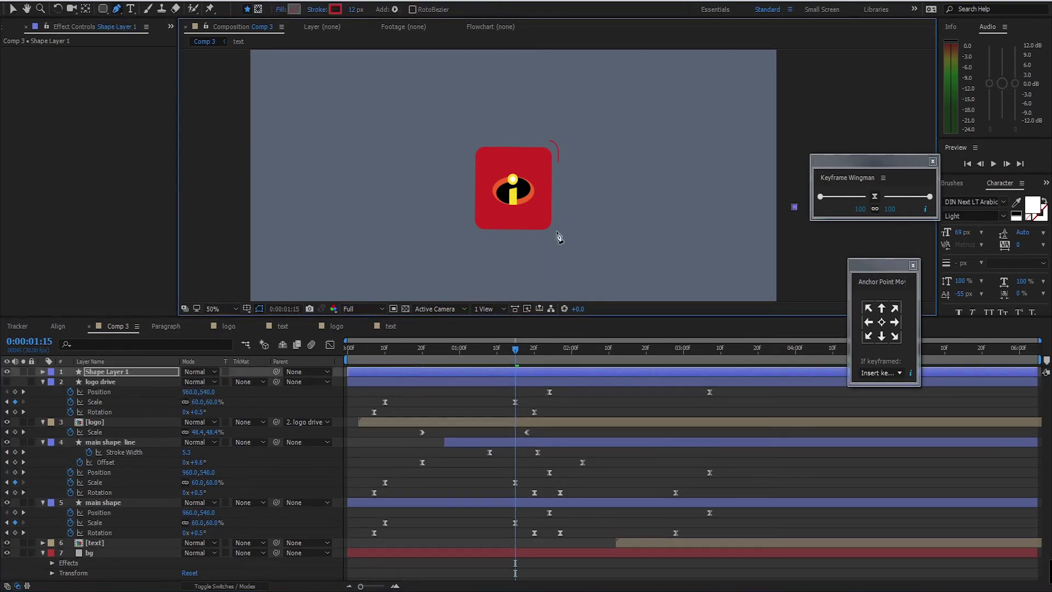
left_click(144, 374)
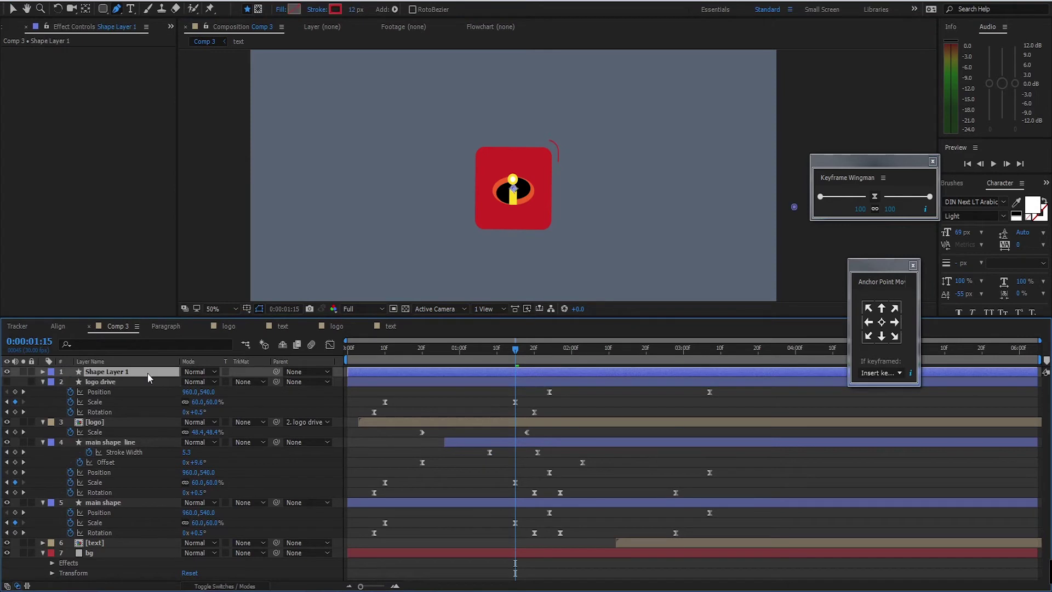
key("Delete")
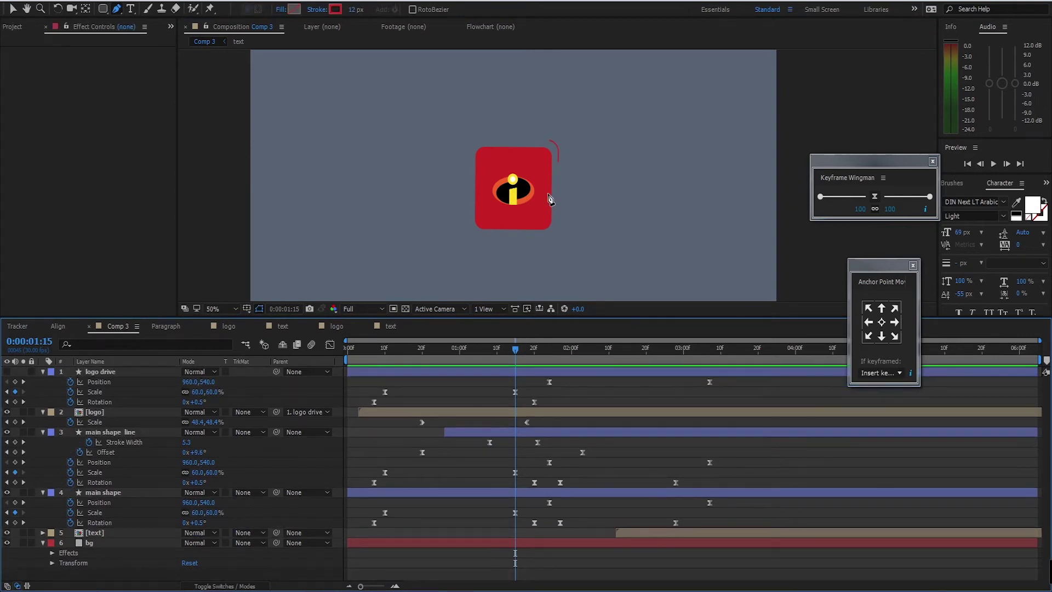
Step: Draw a straight horizontal line from the logo's centre out past its right side, with a white 2 px stroke
left_click(517, 190)
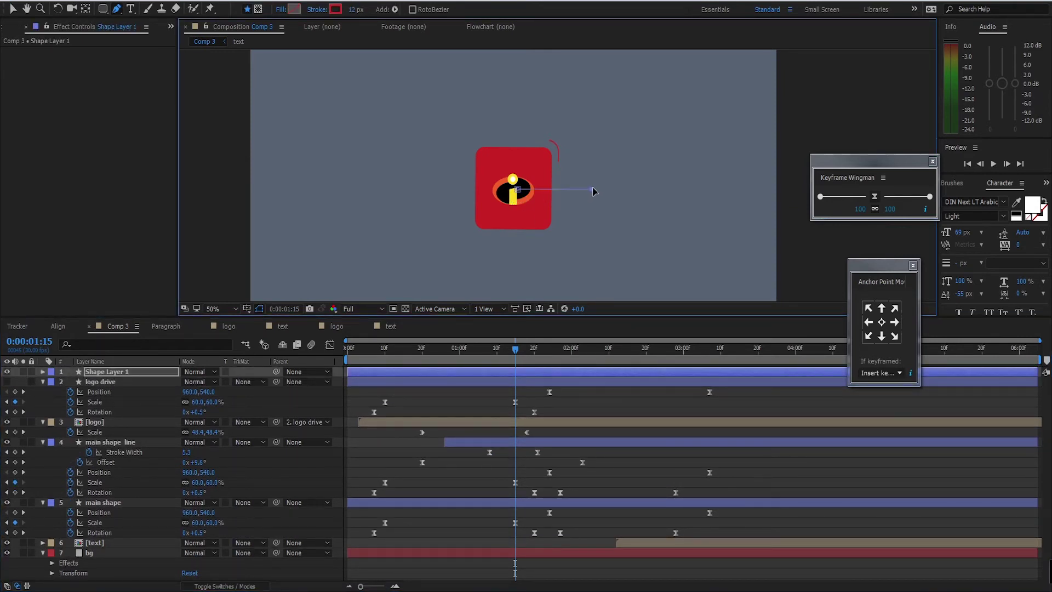
left_click(592, 189)
left_click(335, 9)
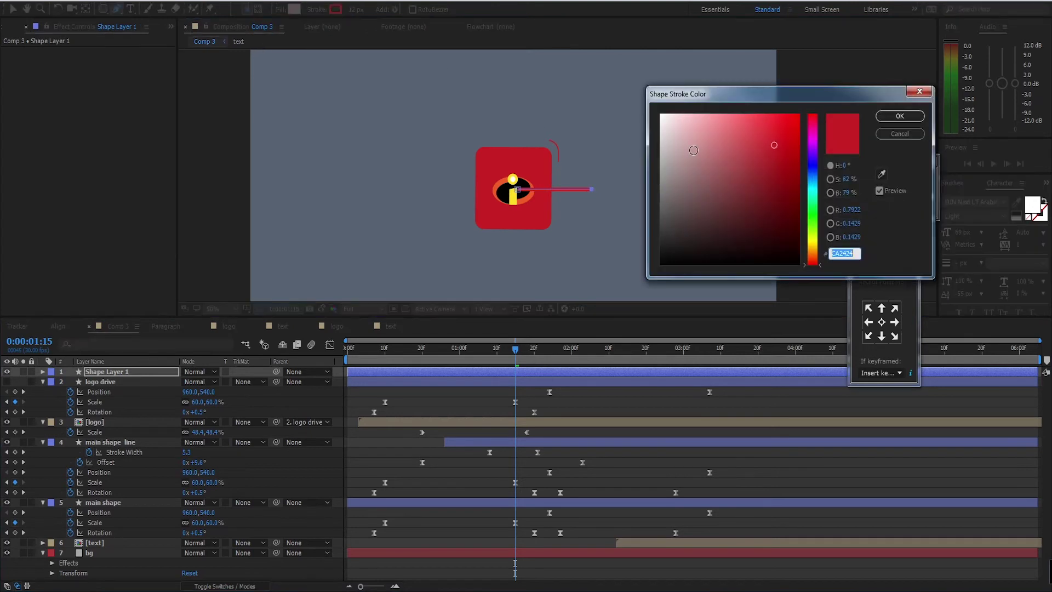
left_click_drag(693, 150, 661, 115)
left_click(353, 14)
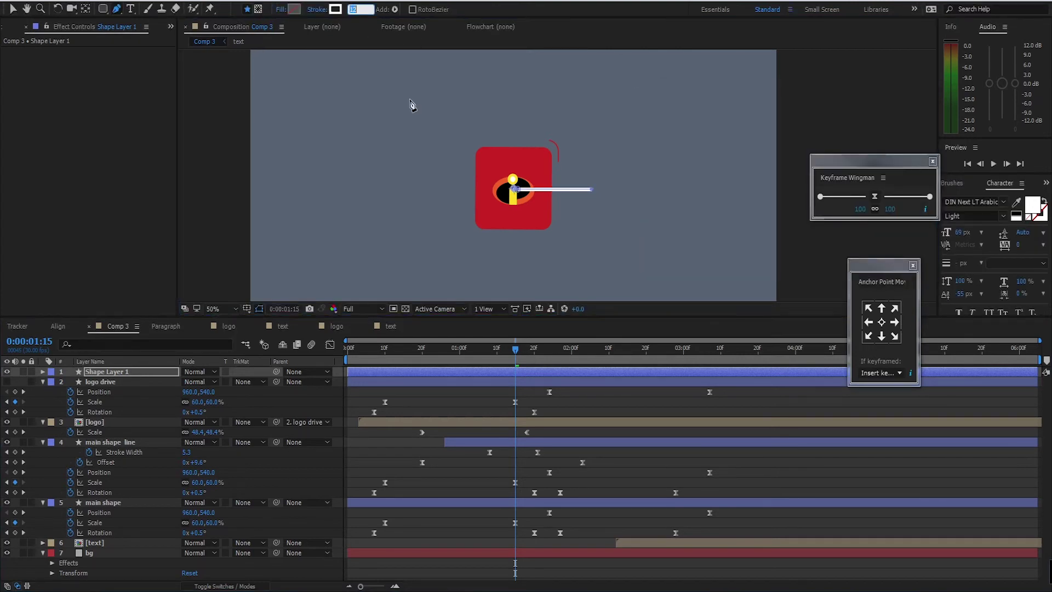
type("2")
key("Return")
key("period")
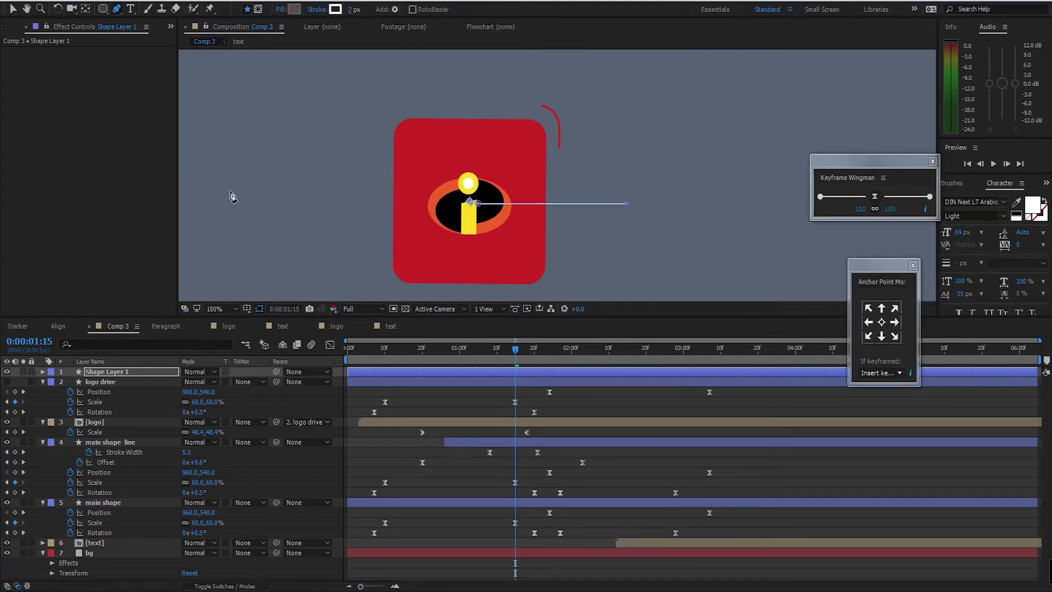
Step: Add Trim Paths to the white line's shape layer and reveal its properties
left_click(14, 10)
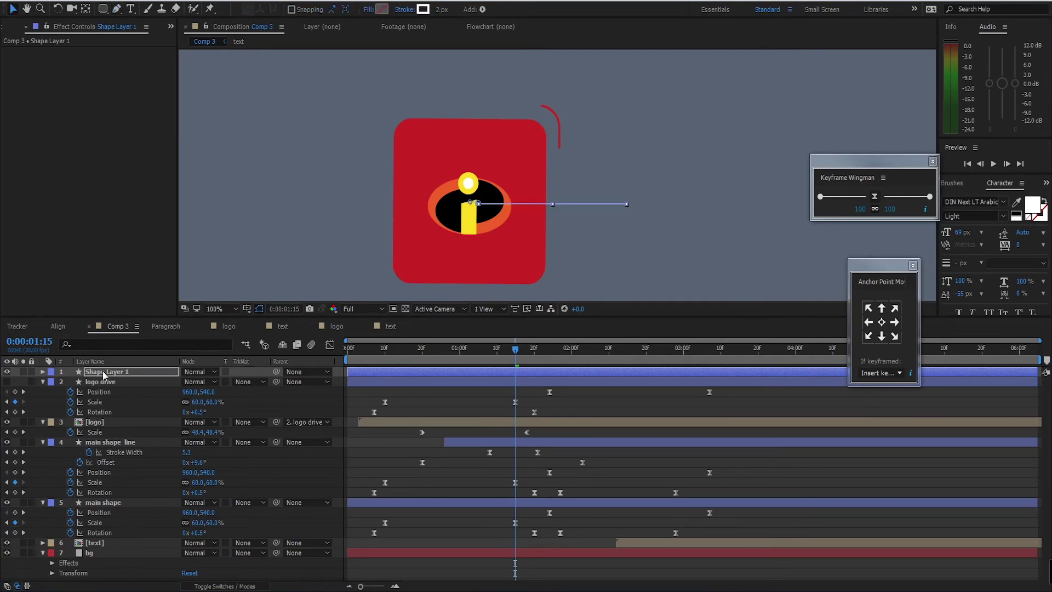
left_click(42, 372)
left_click(264, 381)
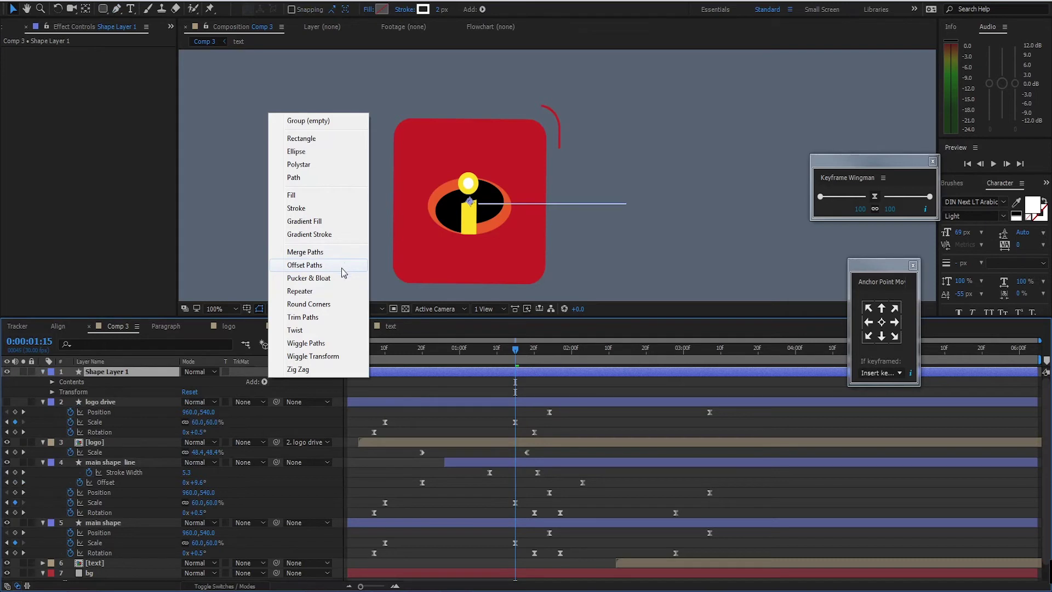
left_click(342, 315)
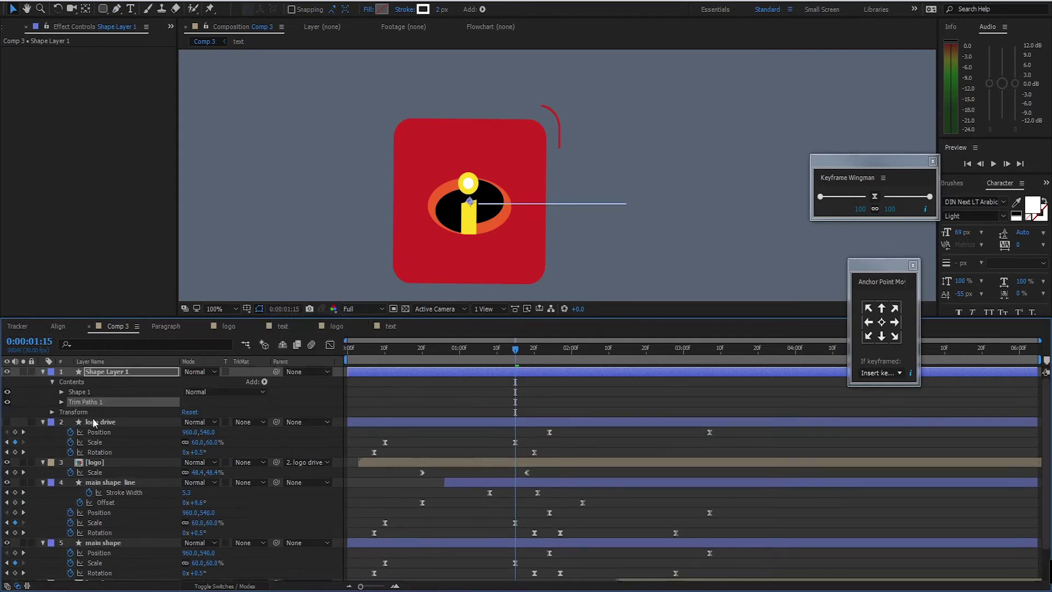
left_click(61, 402)
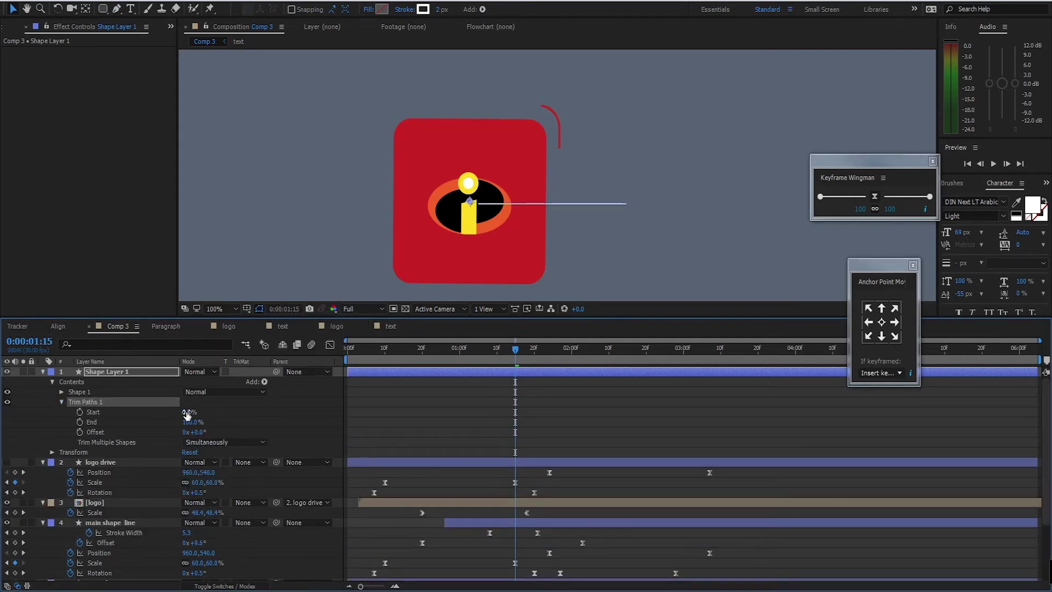
Step: Keyframe the white line's Trim Paths End from 0% at about 0:00:01:08 to 100% at about 0:00:02:00
left_click_drag(190, 423, 97, 436)
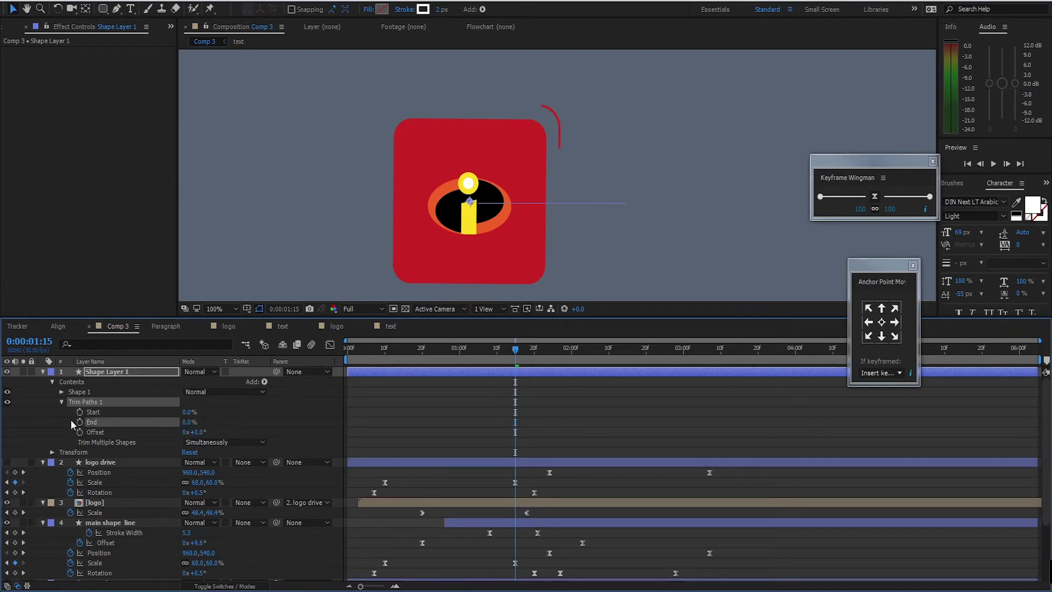
left_click(79, 422)
left_click_drag(515, 357, 571, 357)
left_click_drag(188, 422, 376, 424)
Step: Keyframe the Trim Paths Start from 0% at about 0:00:01:13 to 100% at 0:00:01:27
mouse_move(568, 355)
left_mouse_down()
mouse_move(501, 362)
mouse_move(566, 356)
left_mouse_up()
left_click(80, 411)
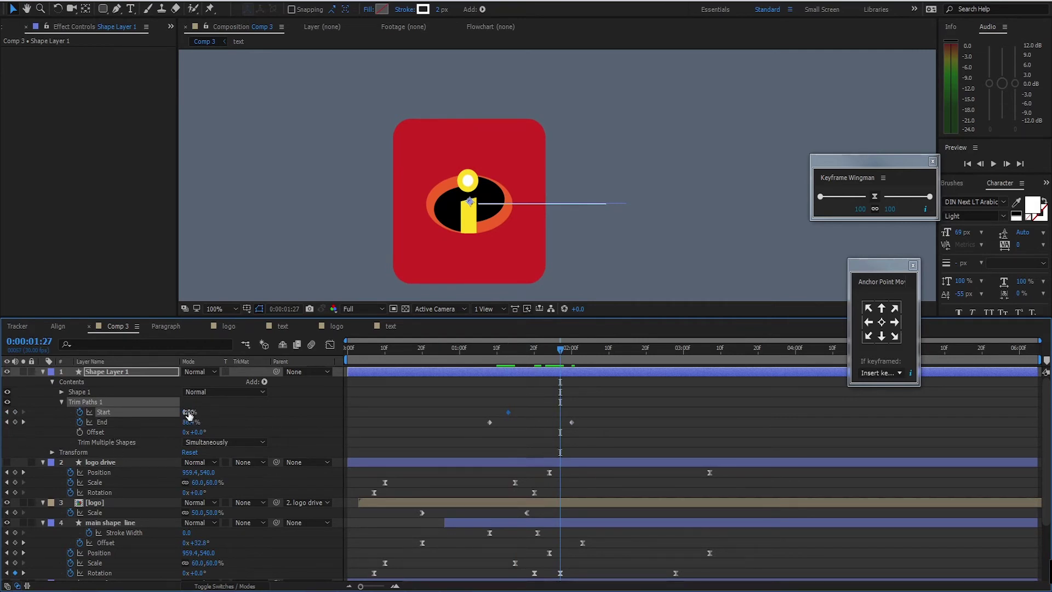
left_click_drag(187, 415, 368, 406)
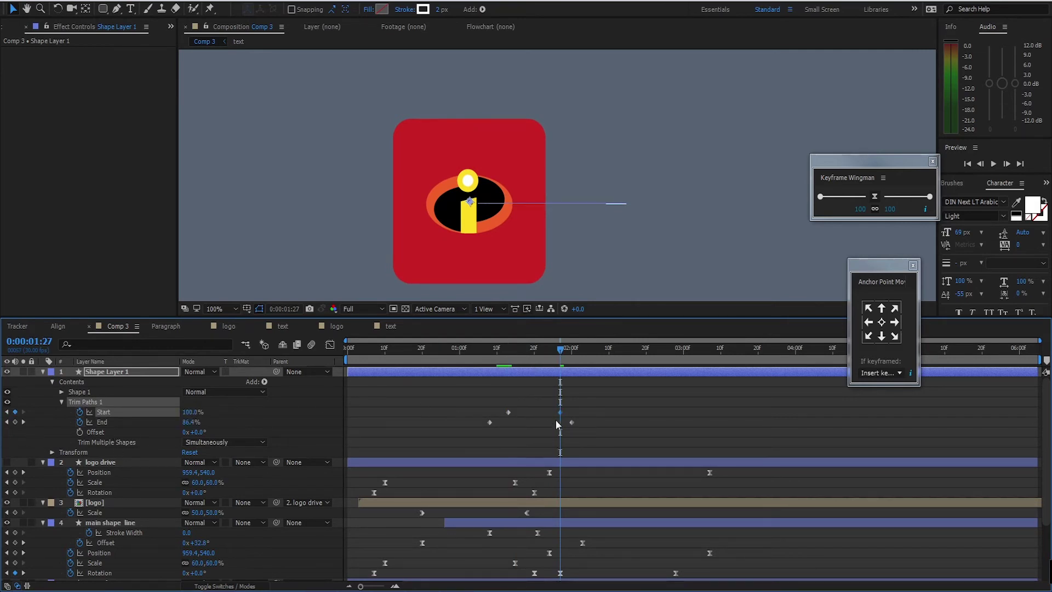
Step: Apply Easy Ease to the Start and End keyframes, strengthen the ease into the last ones, and check the speed graph and playback
left_click_drag(570, 407, 554, 424)
key("F9")
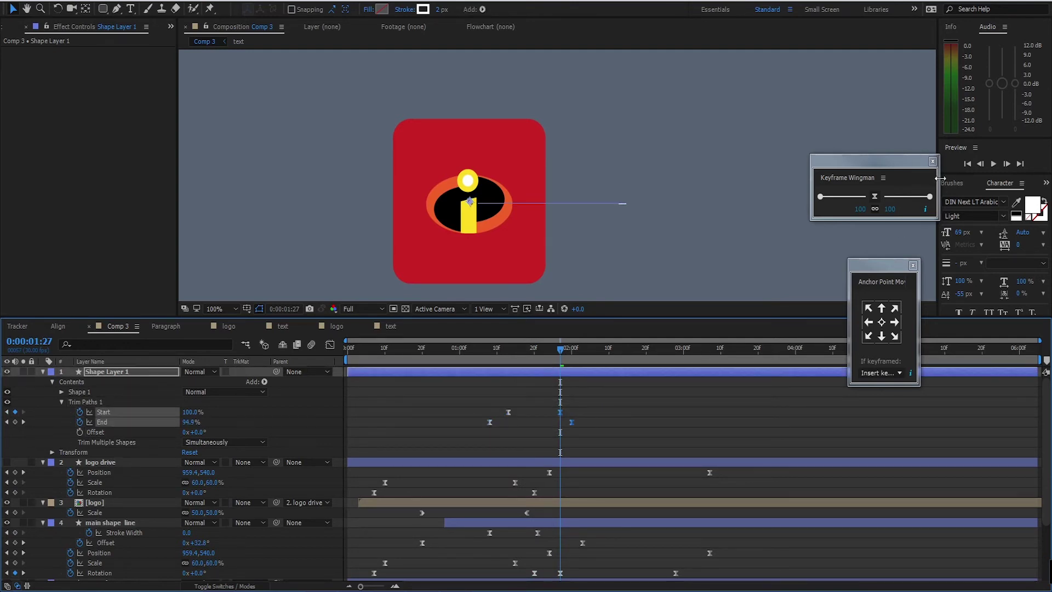
left_click(930, 196)
left_click(330, 344)
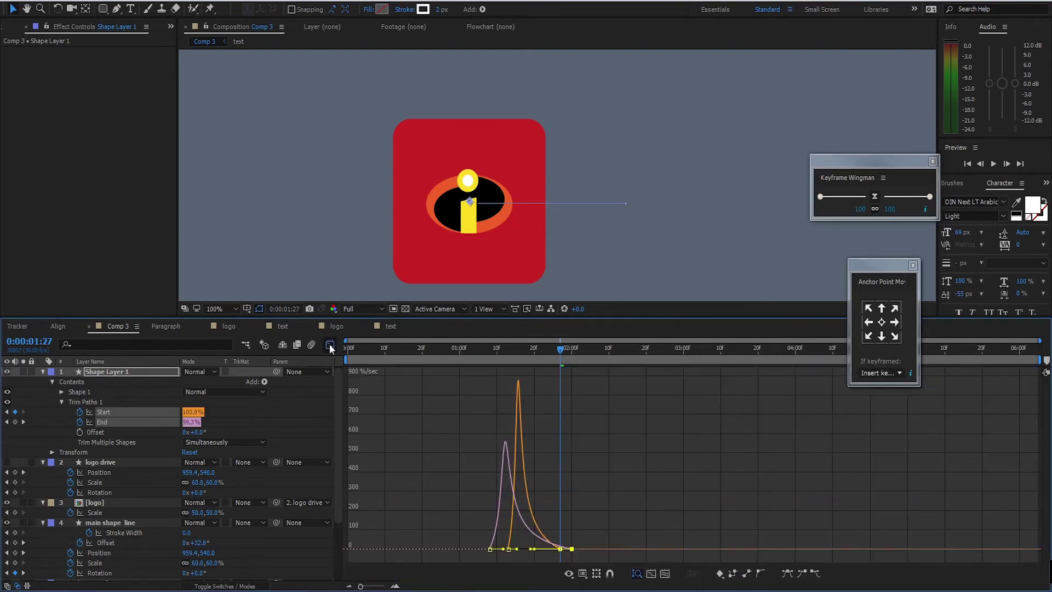
left_click(330, 343)
left_click_drag(560, 349, 482, 351)
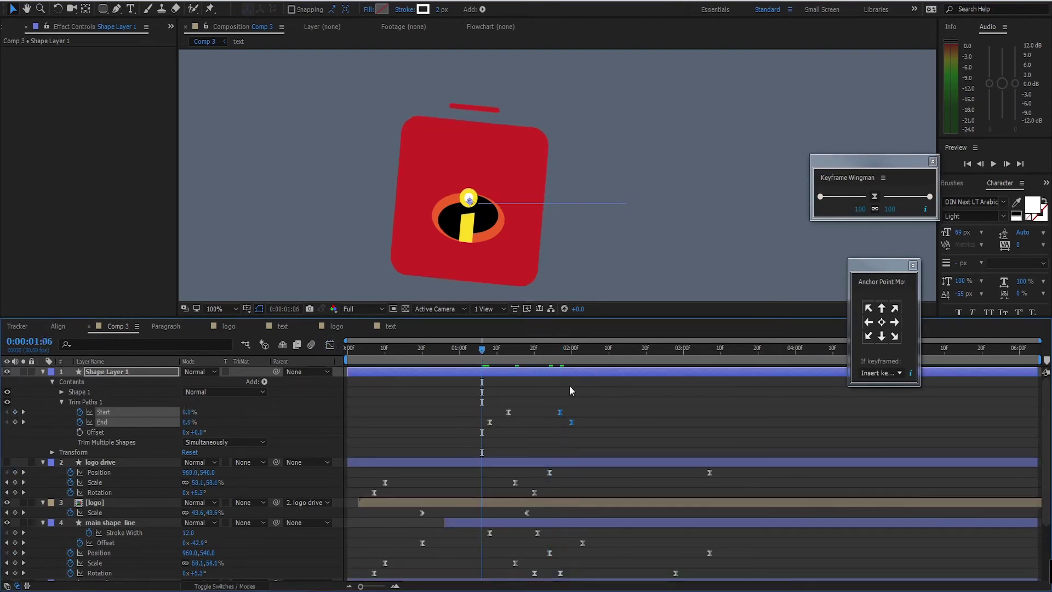
key("space")
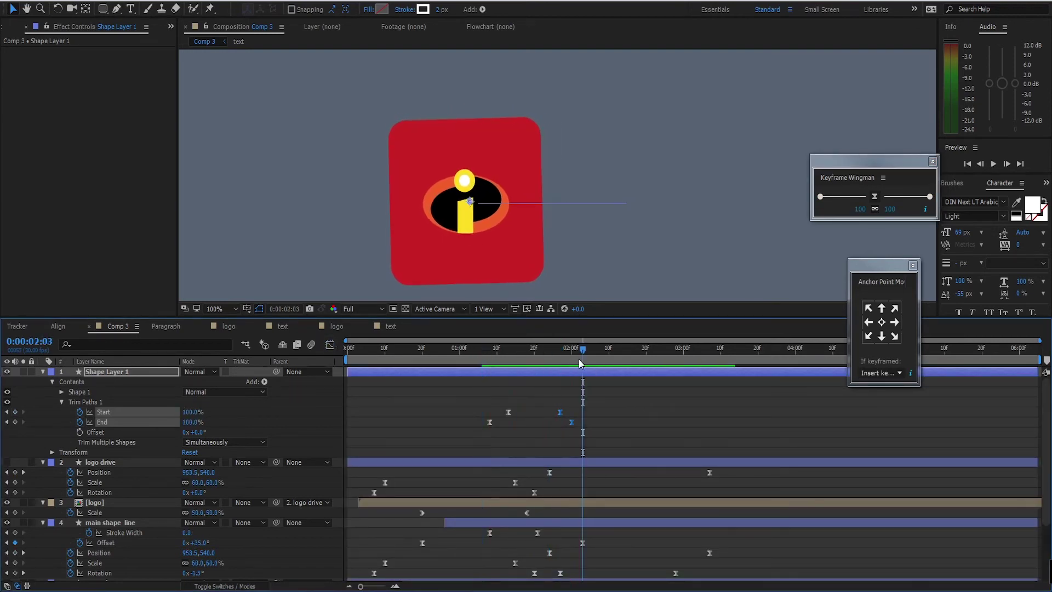
Step: Move the white line layer's anchor point to the left end of the line
left_click(435, 366)
left_click_drag(435, 366, 426, 366)
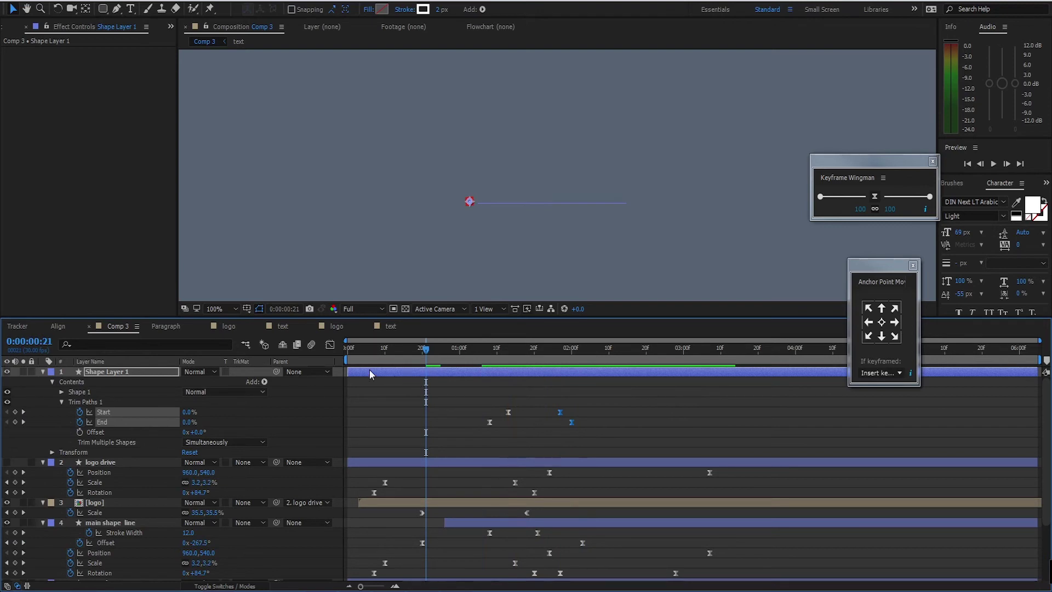
left_click(369, 372)
left_click(868, 322)
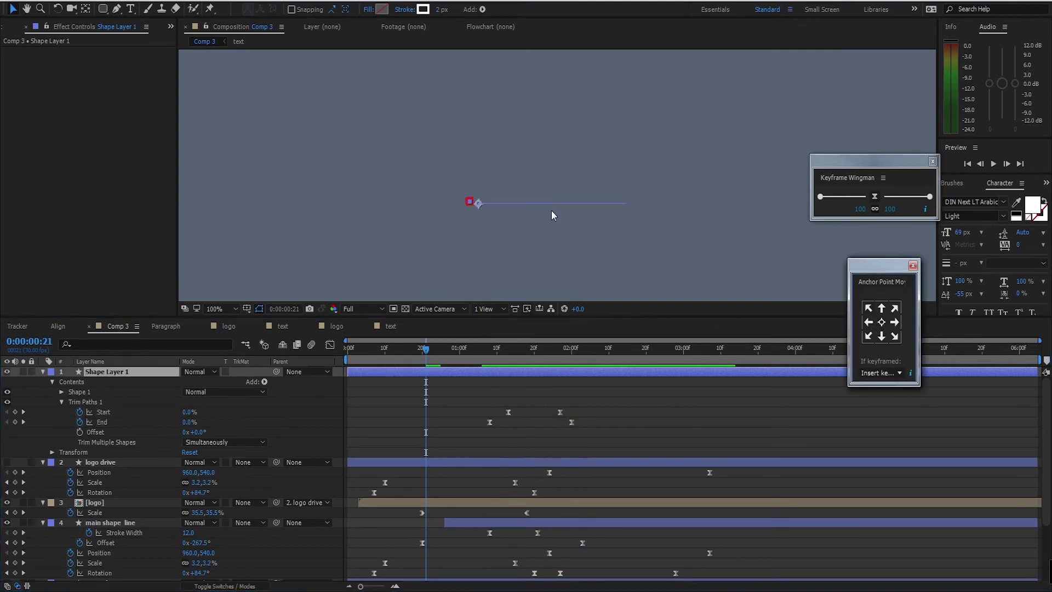
Step: Preview the composition from the start at 25% magnification to judge when the white line appears
left_click_drag(427, 350, 345, 354)
scroll(539, 208, "down", 3)
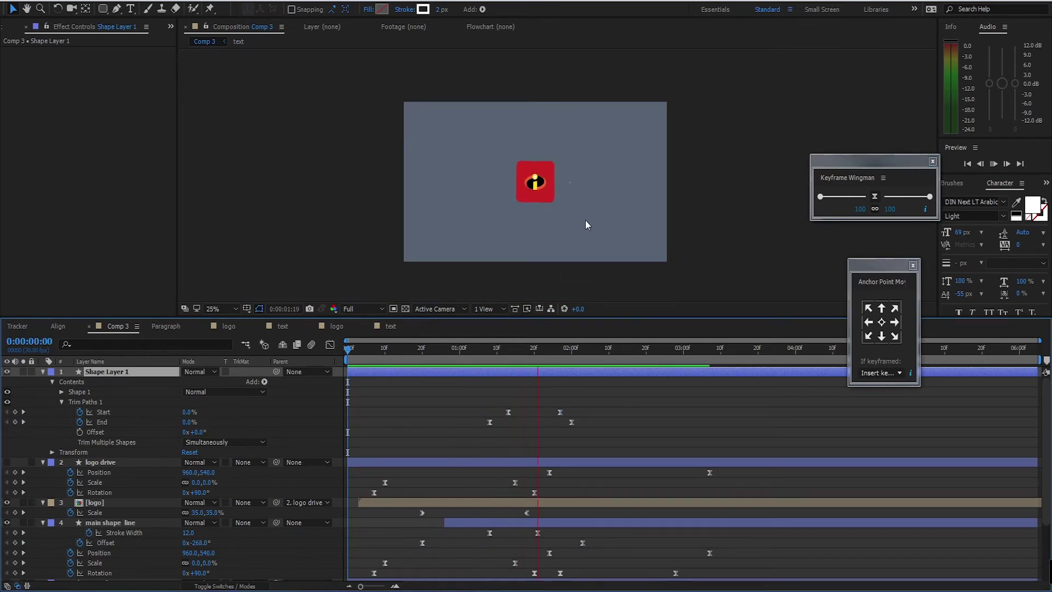
key("space")
left_click_drag(568, 355, 347, 355)
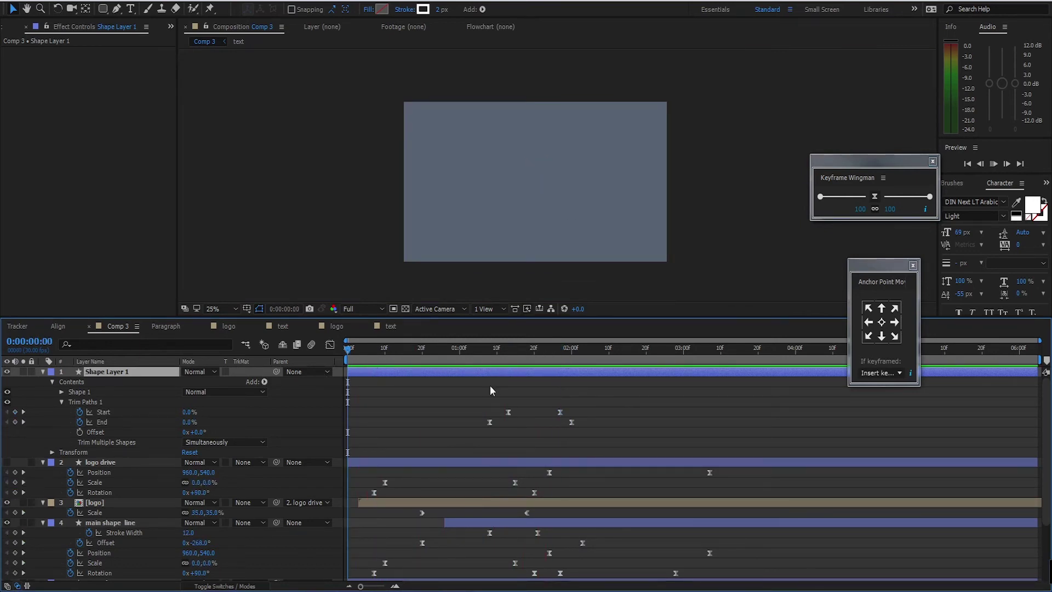
key("space")
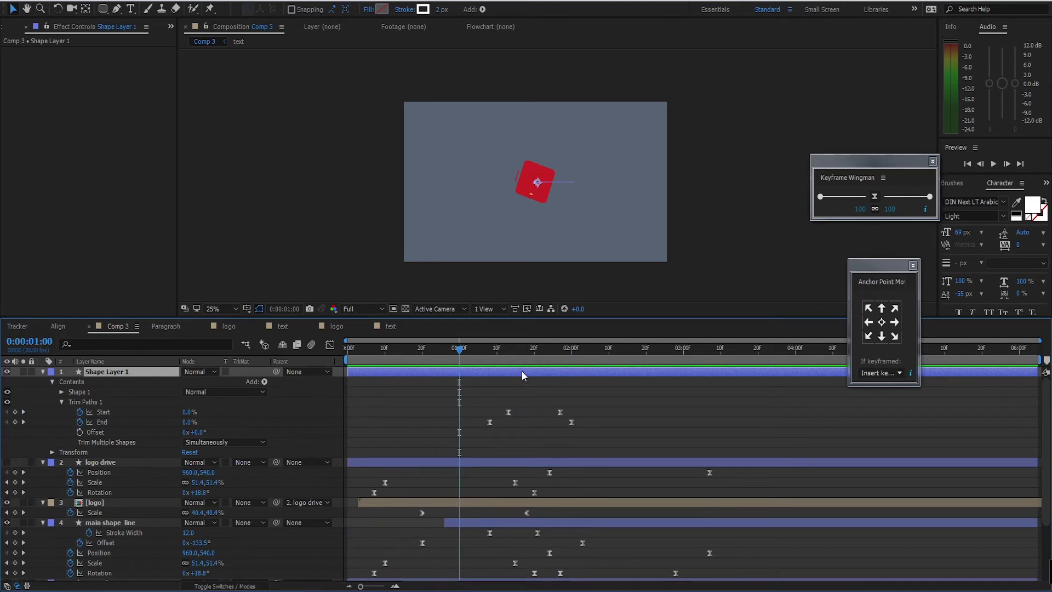
Step: Shift the white line's layer about 10 frames earlier and preview the new timing from 0:00:01:00
left_click_drag(522, 371, 485, 377)
key("space")
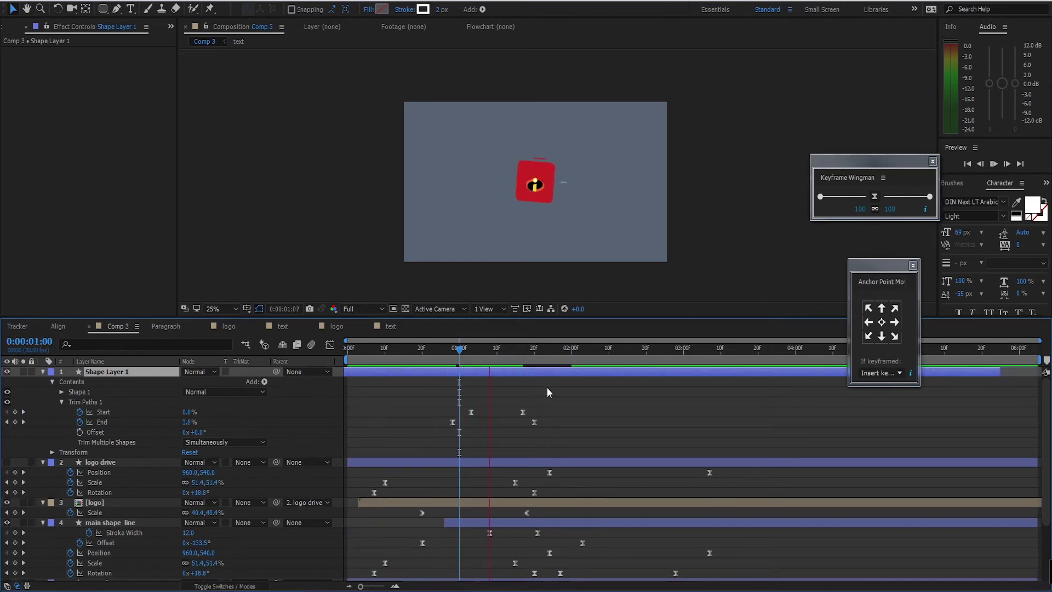
key("space")
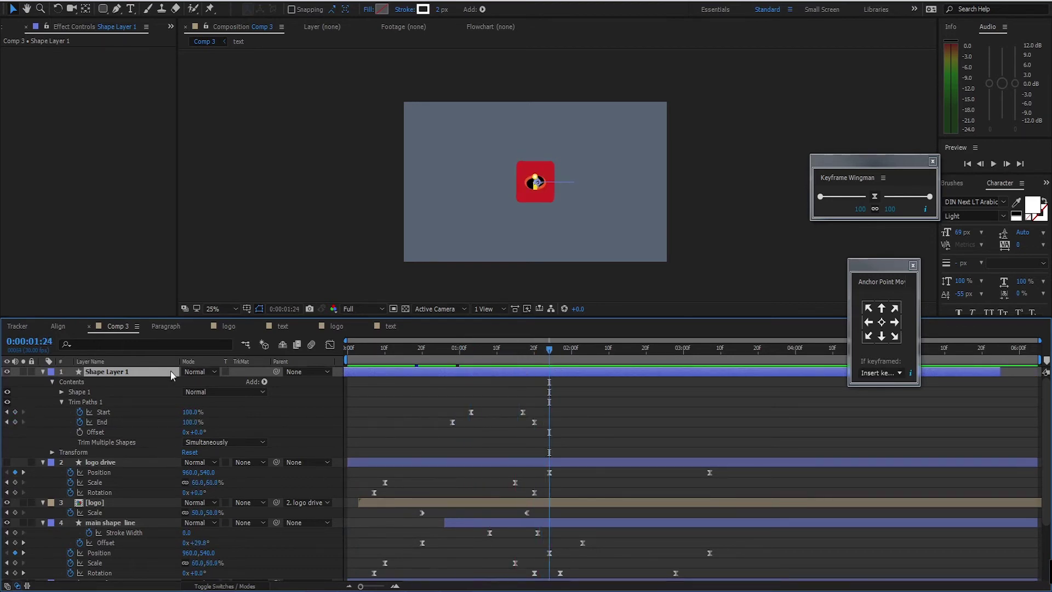
Step: Duplicate the white line's layer and flip the copy horizontally
key("ctrl+d")
right_click(146, 372)
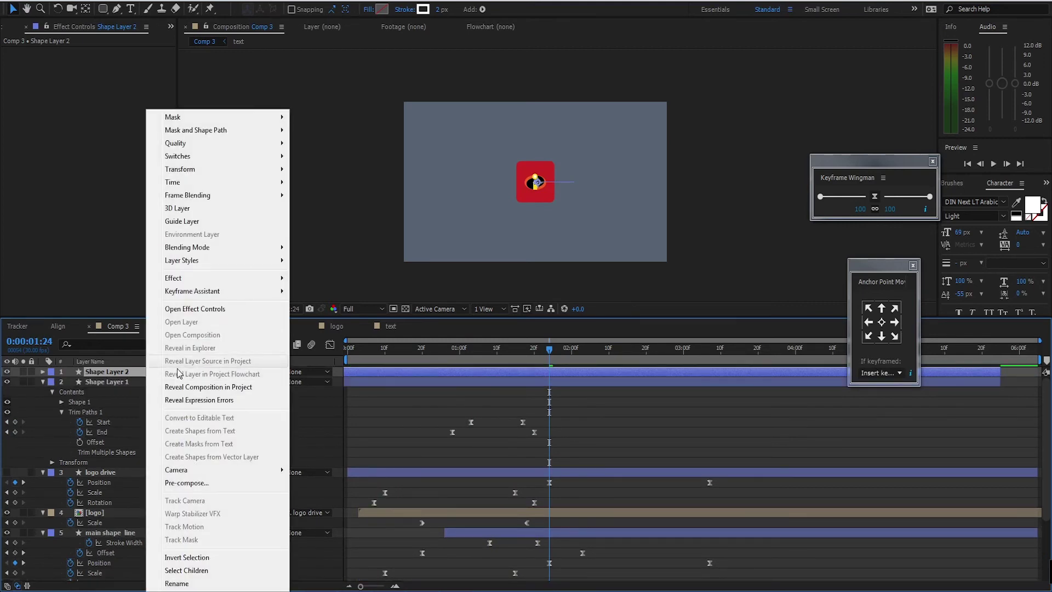
mouse_move(272, 172)
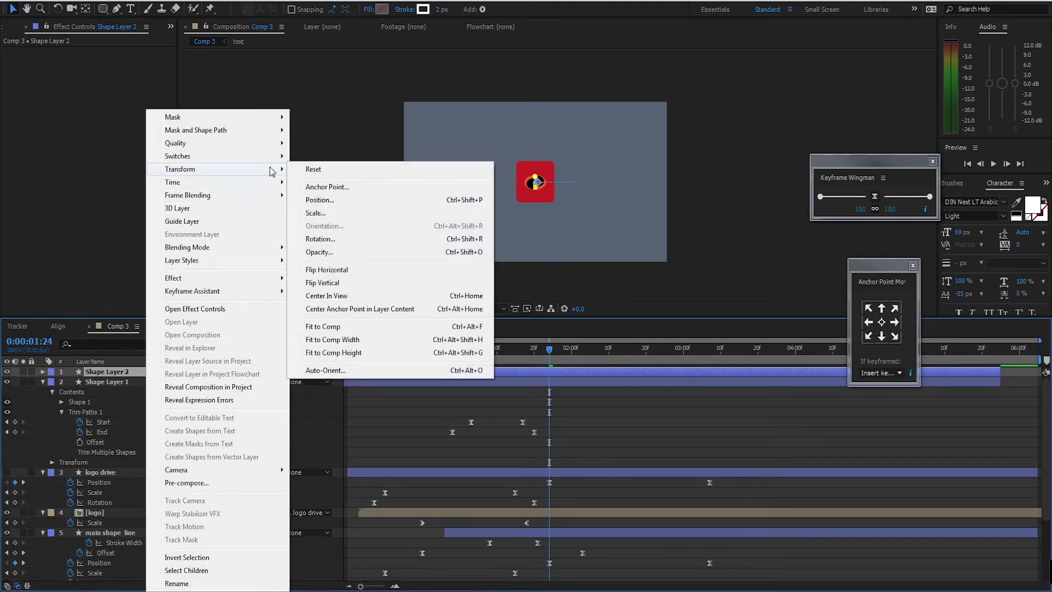
left_click(363, 271)
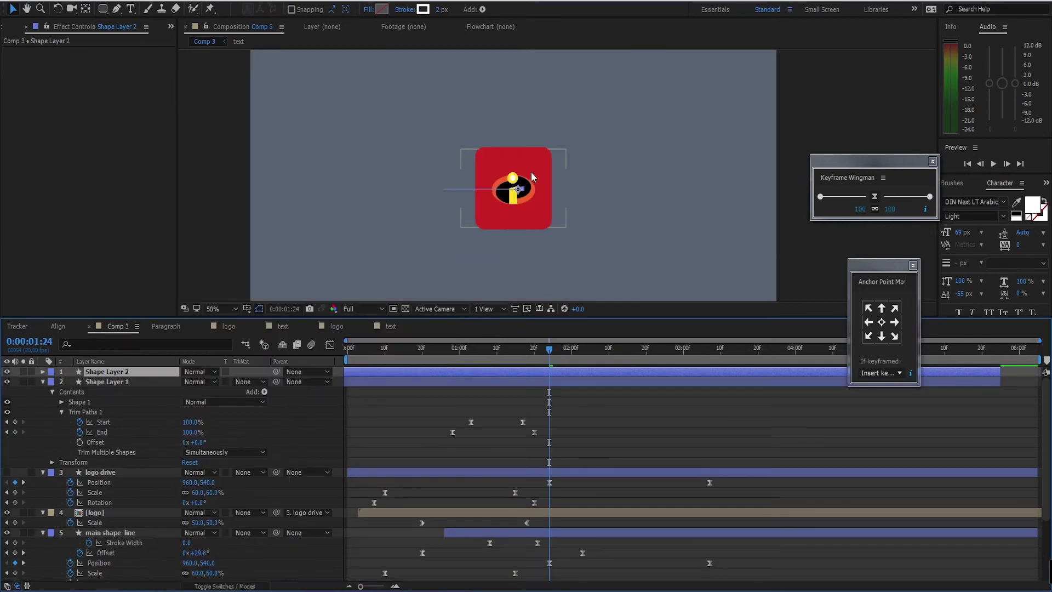
Step: Set the flipped line's horizontal Position to 958 and preview the composition from the start at 25% magnification
key("p")
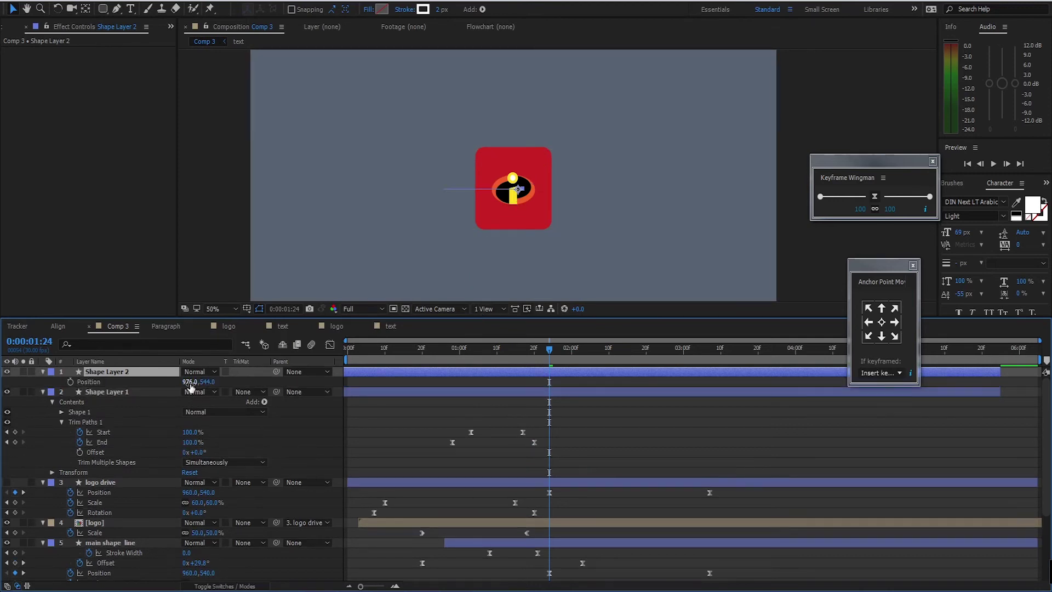
left_click_drag(190, 383, 180, 384)
left_click_drag(550, 349, 295, 379)
scroll(536, 203, "down", 1)
key("space")
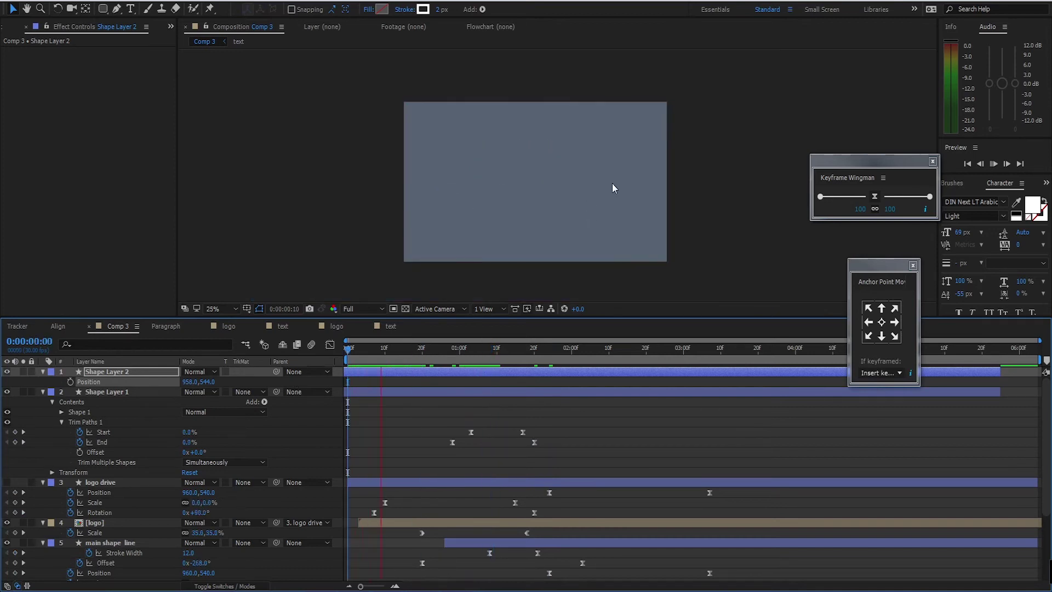
Step: Collapse the displayed properties of every layer in the timeline and clear the selection
scroll(555, 173, "up", 4)
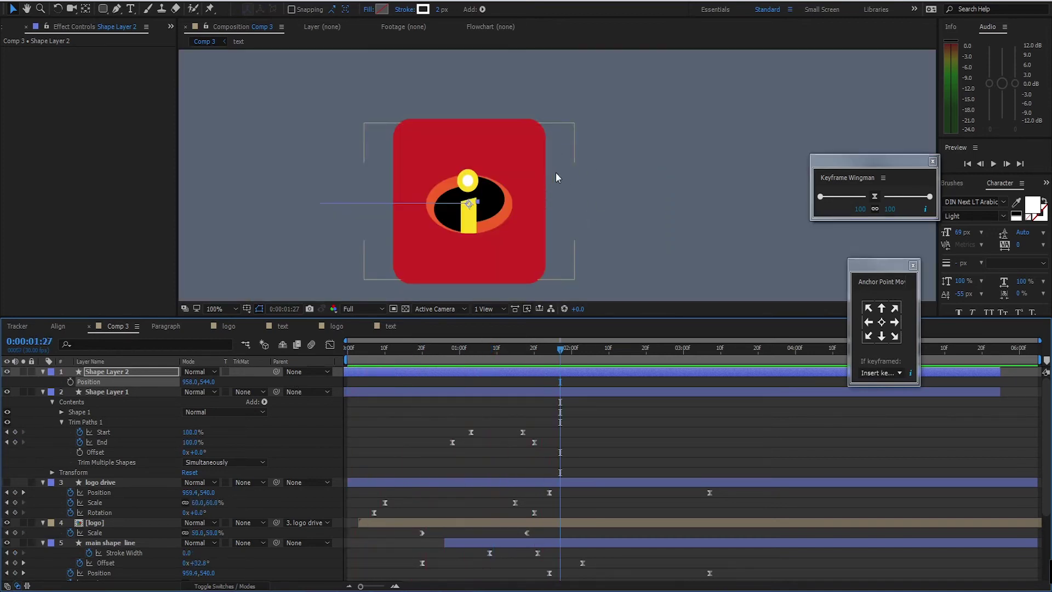
mouse_move(560, 362)
left_mouse_down()
mouse_move(505, 361)
mouse_move(575, 362)
left_mouse_up()
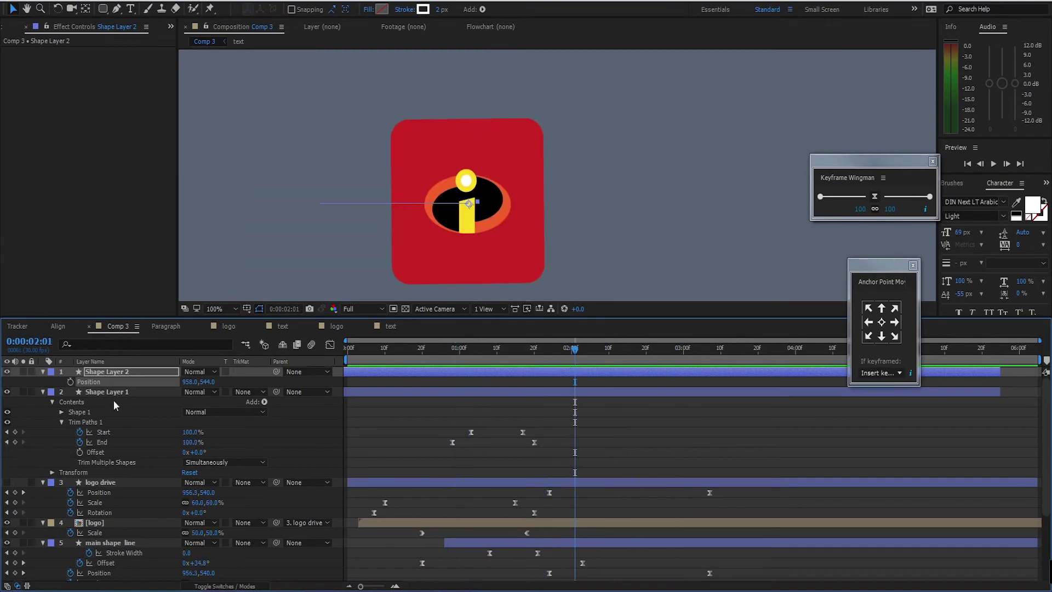
key("ctrl+a")
key("u")
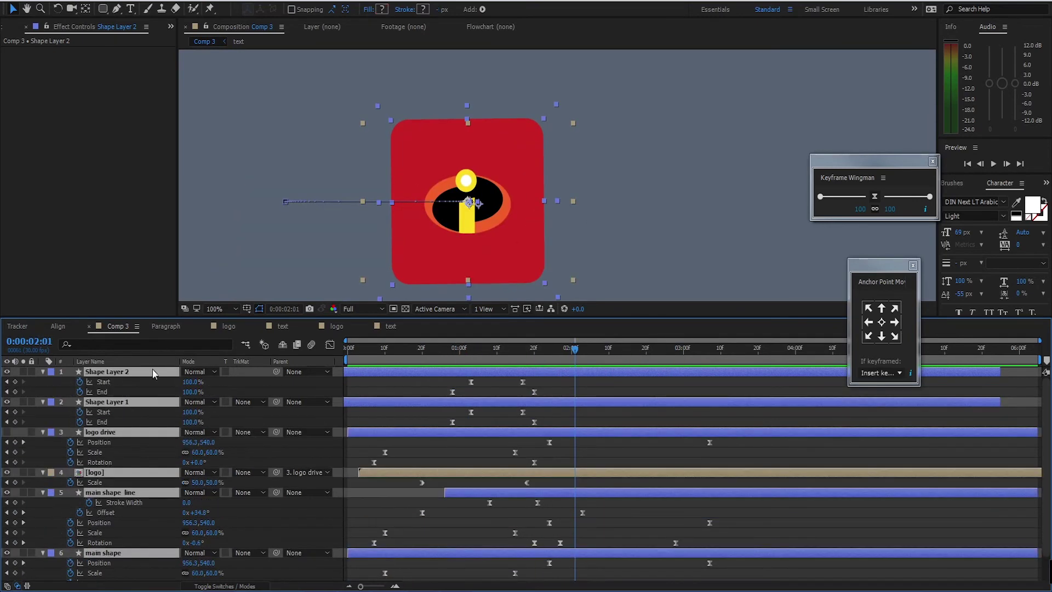
key("u")
key("F2")
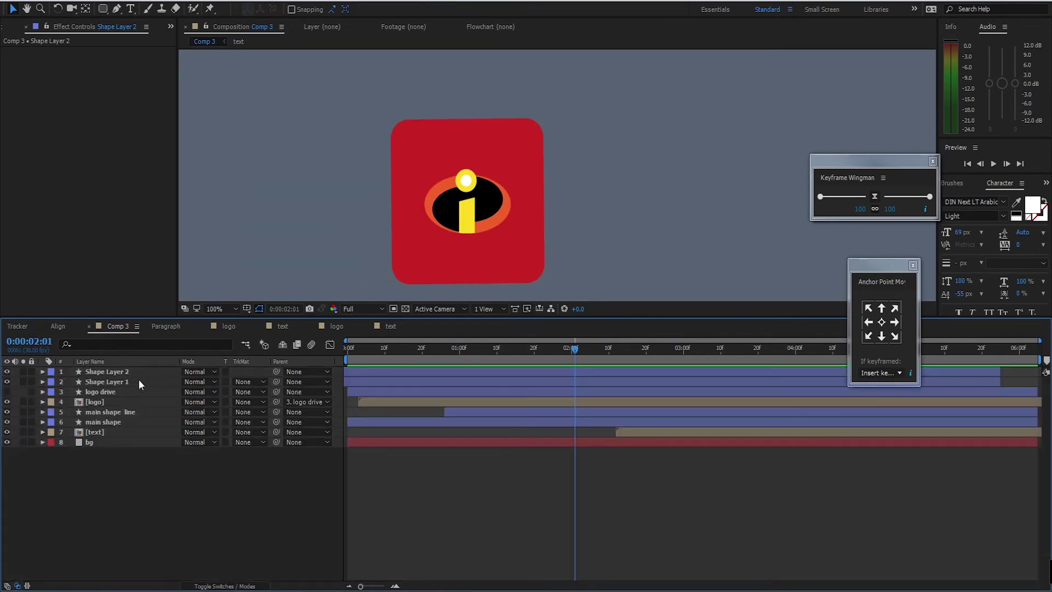
Step: At 0:00:01:19, draw an open two-point curved path with a white stroke arching above the logo square, using the Pen tool
left_click_drag(578, 347, 531, 356)
scroll(536, 192, "down", 4)
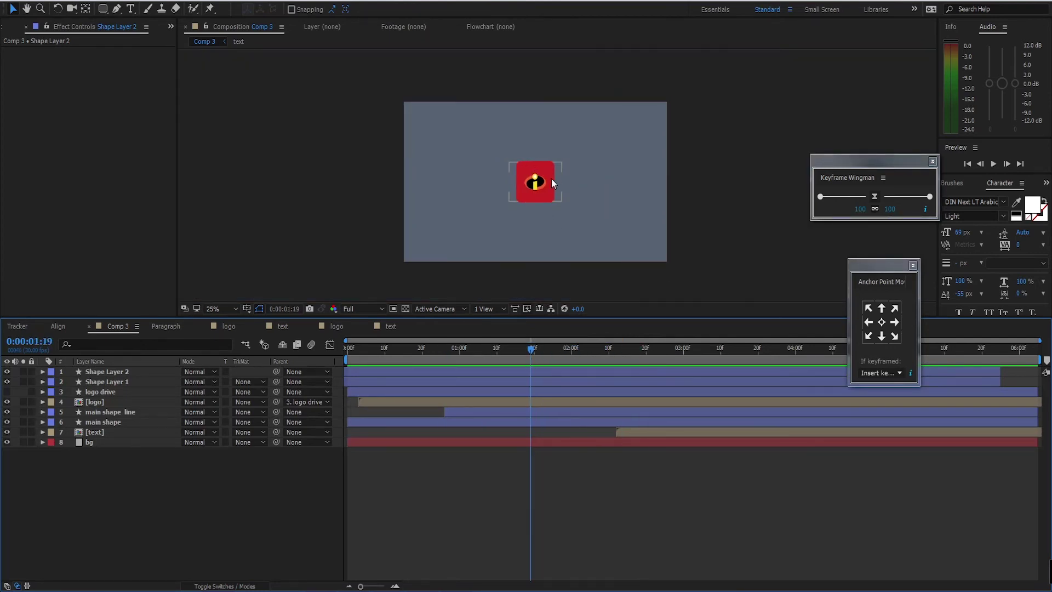
scroll(551, 179, "up", 4)
left_click(119, 11)
scroll(496, 195, "up", 2)
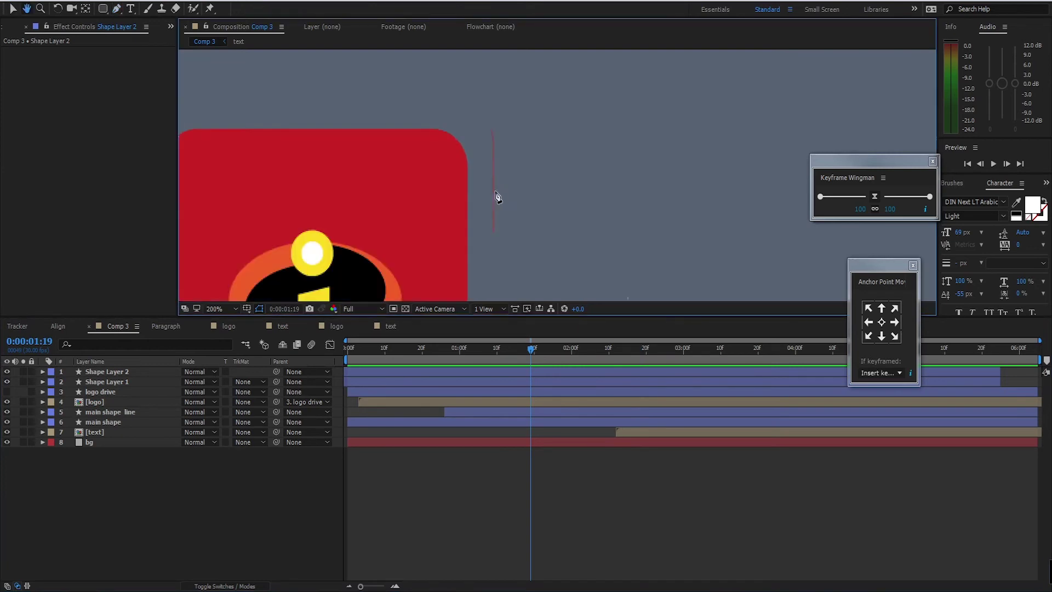
scroll(495, 196, "down", 4)
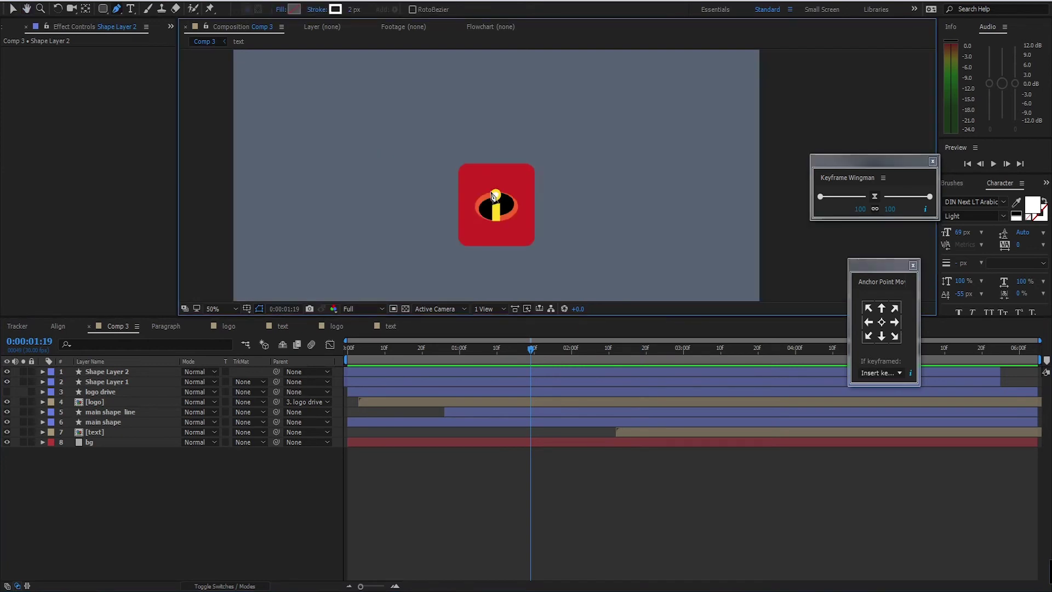
left_click(144, 451)
left_click(617, 150)
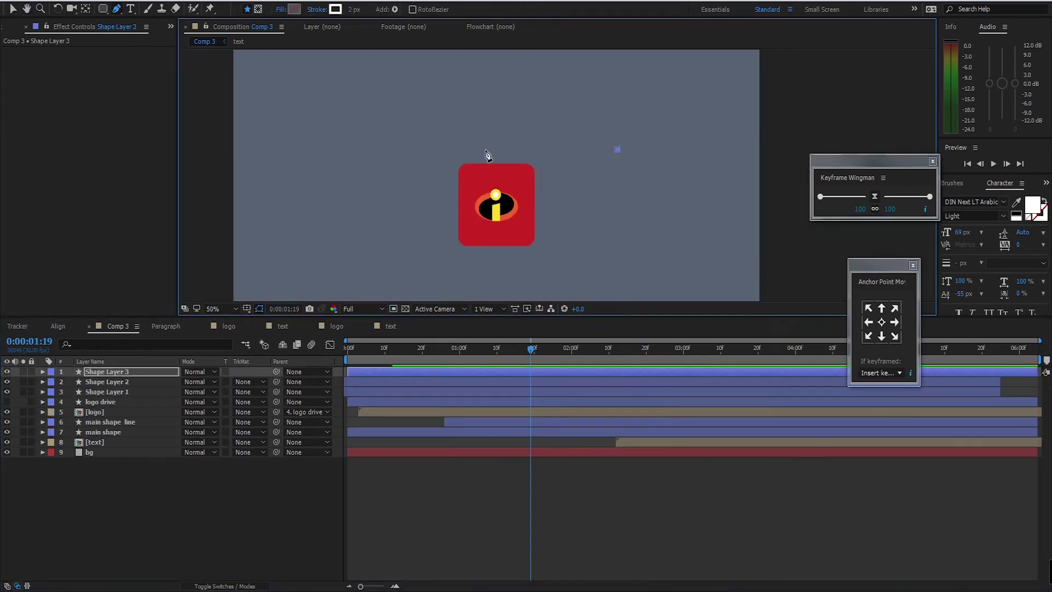
left_click_drag(481, 149, 424, 179)
left_click(12, 10)
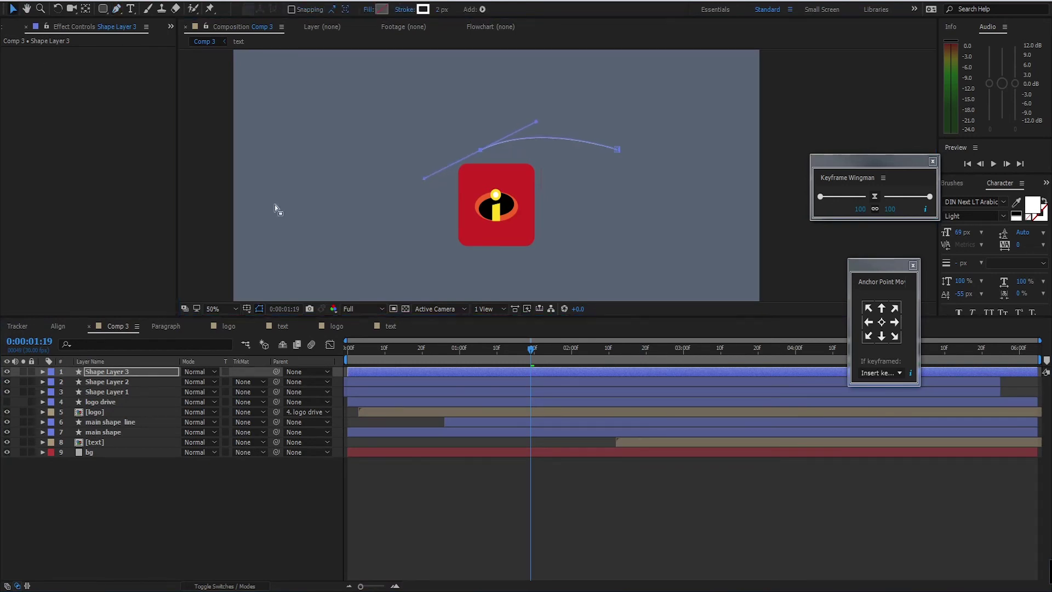
Step: Copy Trim Paths 1 with its keyframes from Shape Layer 2 onto the curved line's layer and reveal the pasted keyframes
left_click(105, 382)
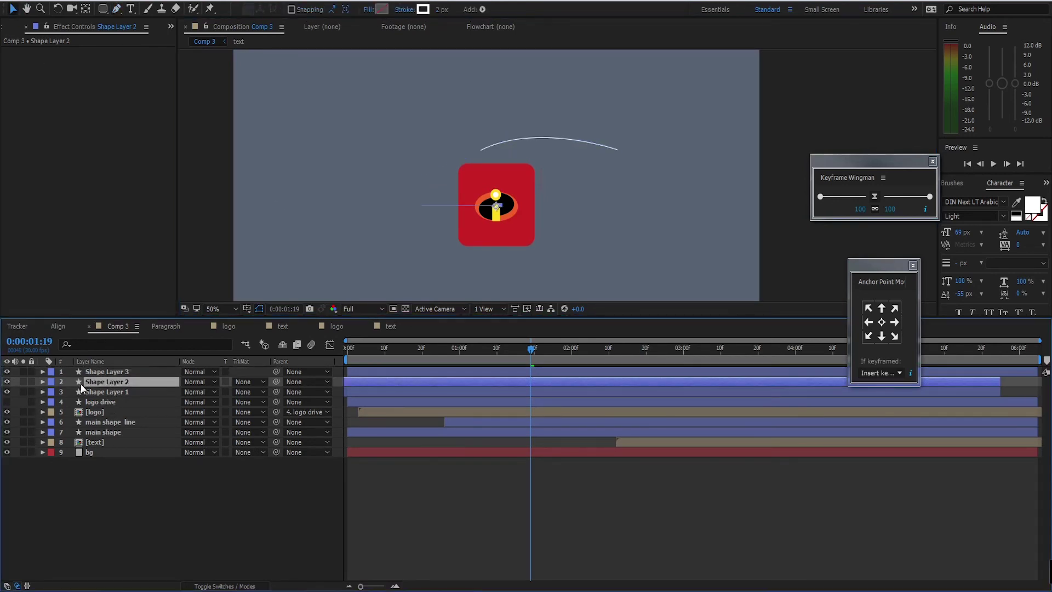
left_click(41, 381)
left_click(44, 381)
left_click(44, 381)
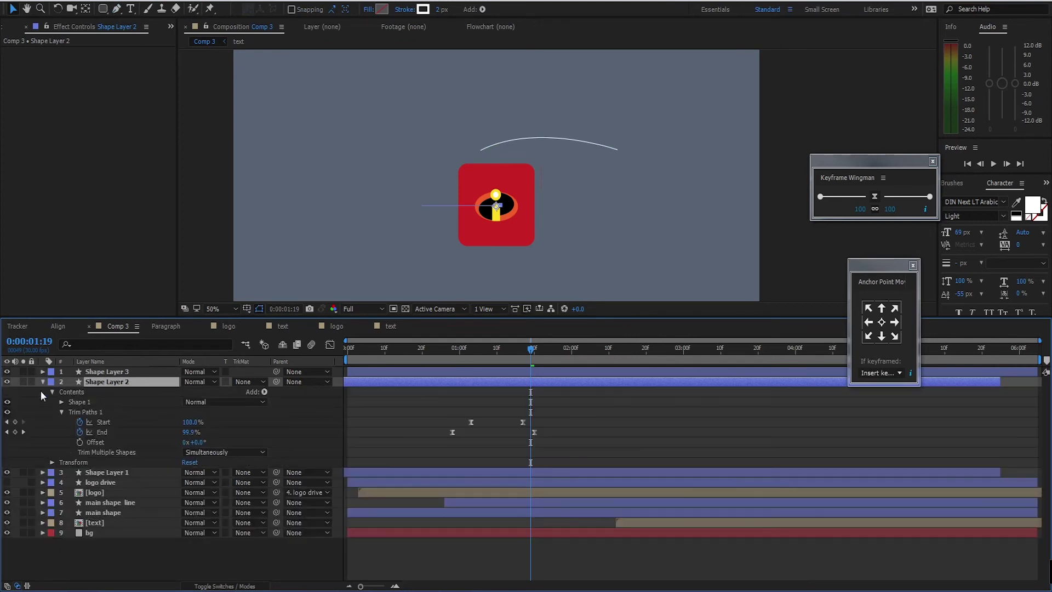
left_click(91, 411)
left_click(154, 373)
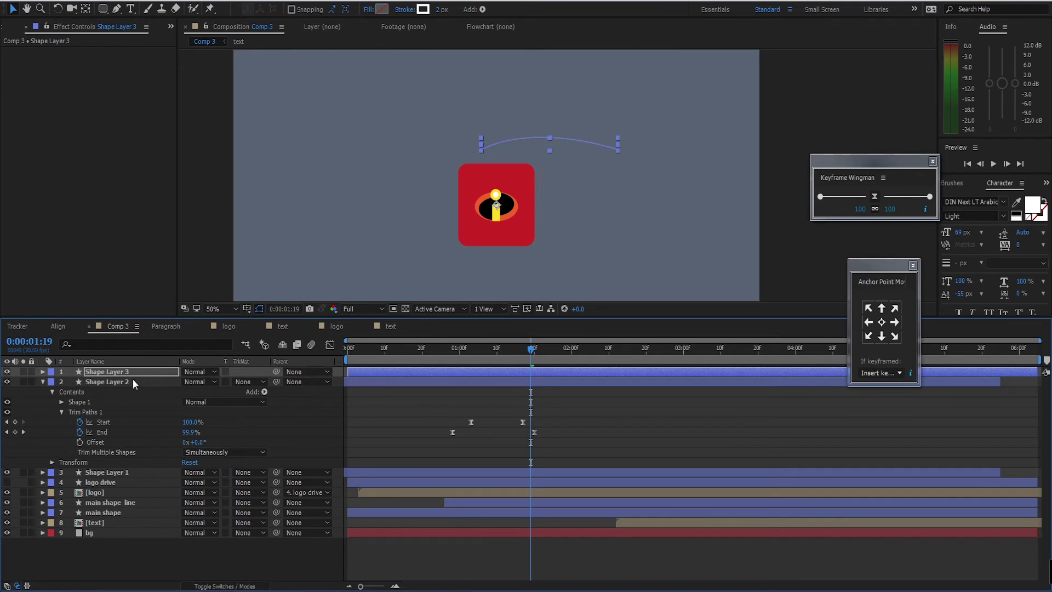
key("u")
Step: Preview the curved line's trim animation and shift its layer 10 frames later
key("space")
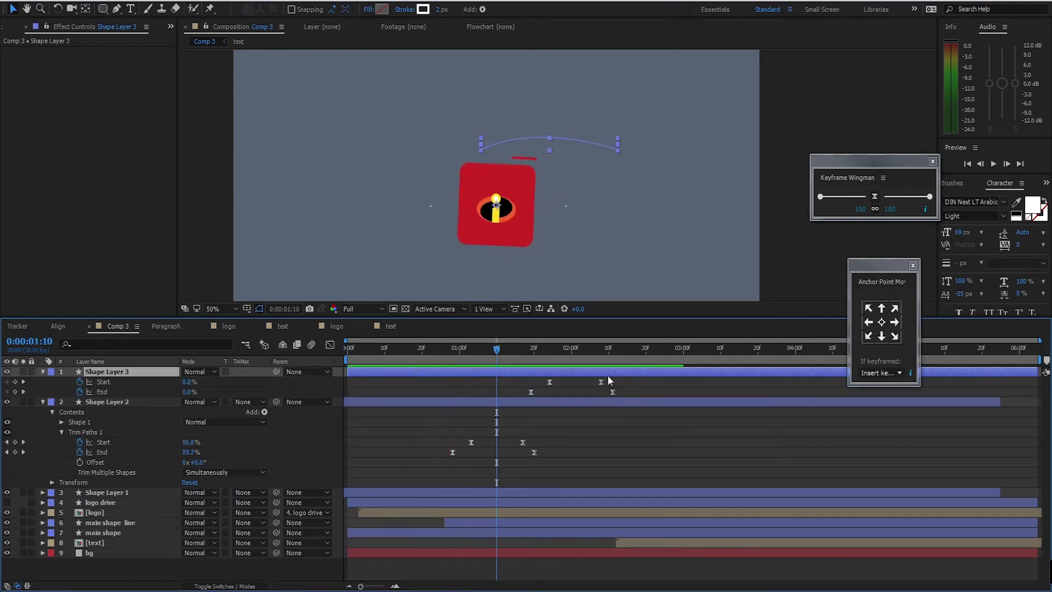
left_click_drag(505, 348, 596, 359)
left_click_drag(660, 373, 696, 377)
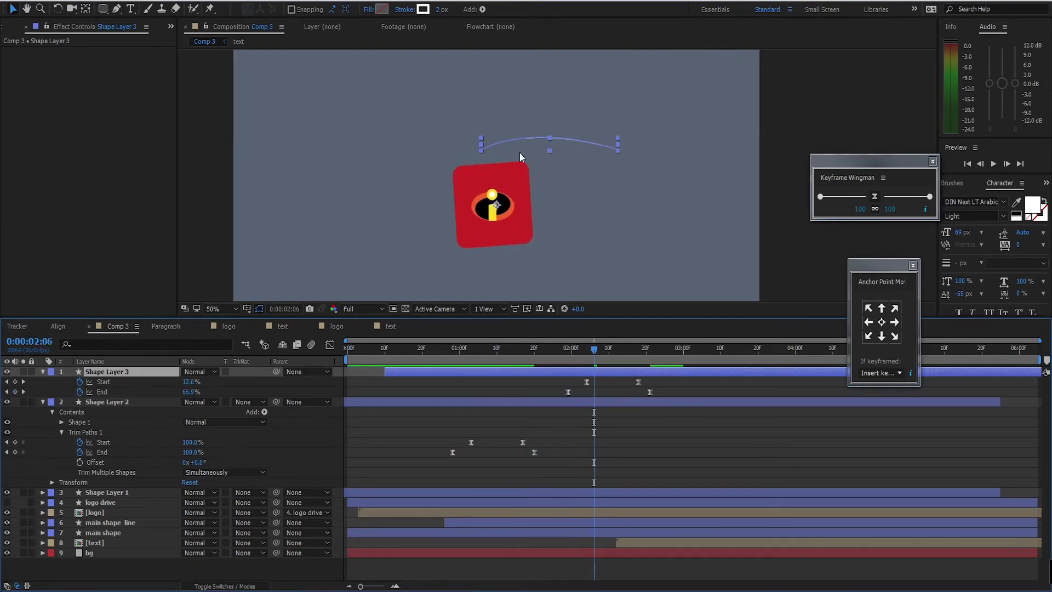
Step: Move the curved line down and left so it arches just over the logo square's upper edge, and preview it from 0:00:01:08
scroll(557, 175, "up", 2)
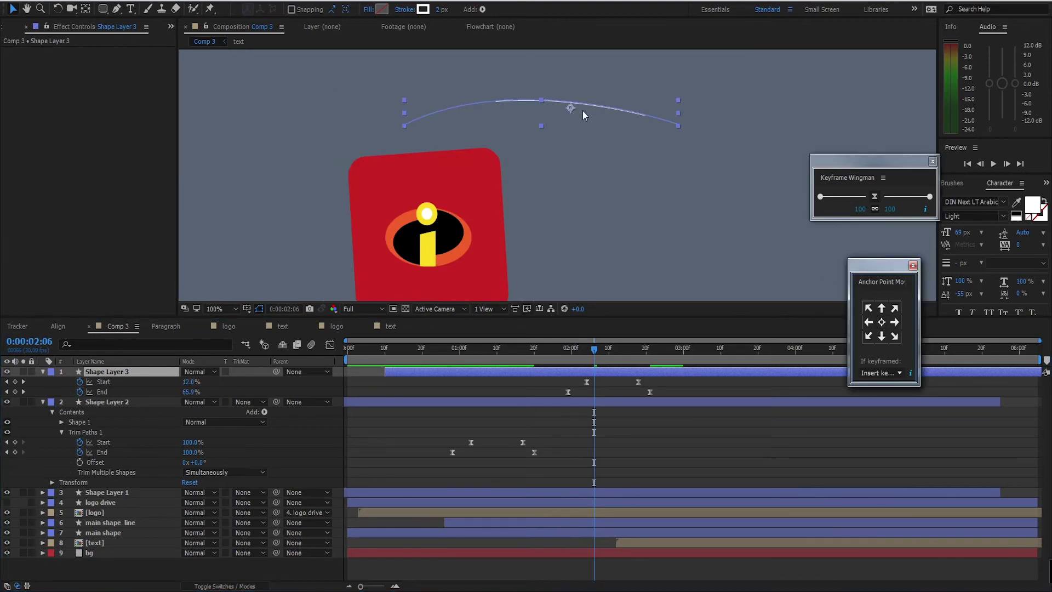
left_click_drag(571, 108, 495, 138)
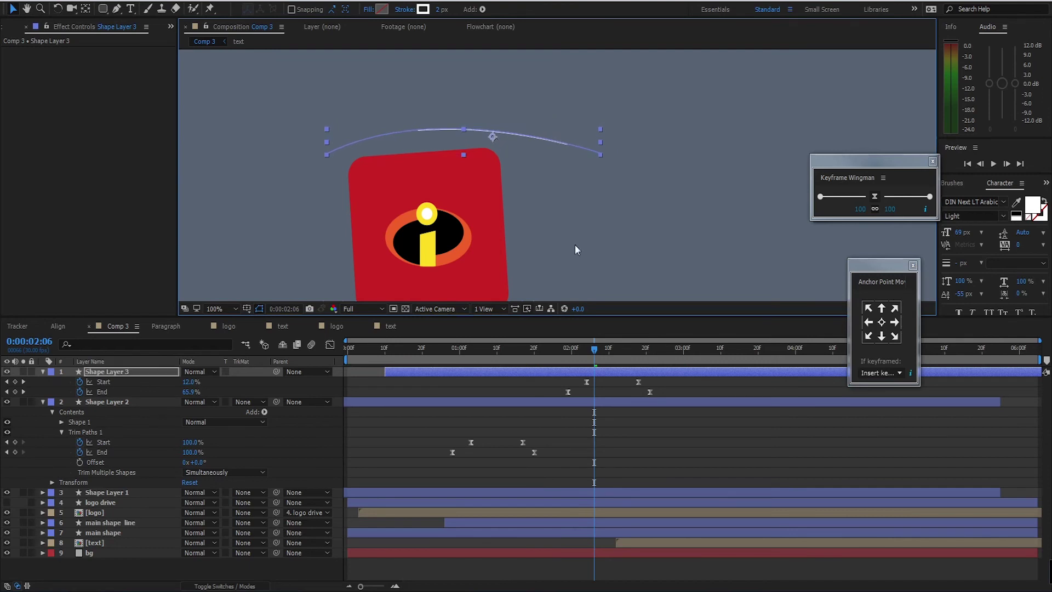
left_click_drag(594, 352, 537, 356)
scroll(571, 206, "down", 1)
key("space")
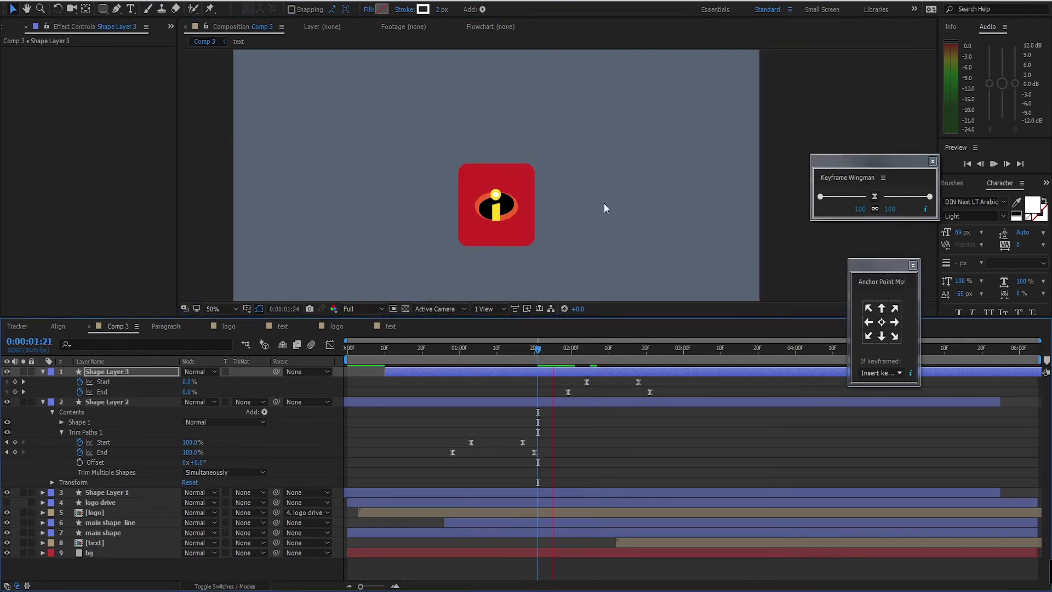
left_click_drag(642, 354, 488, 361)
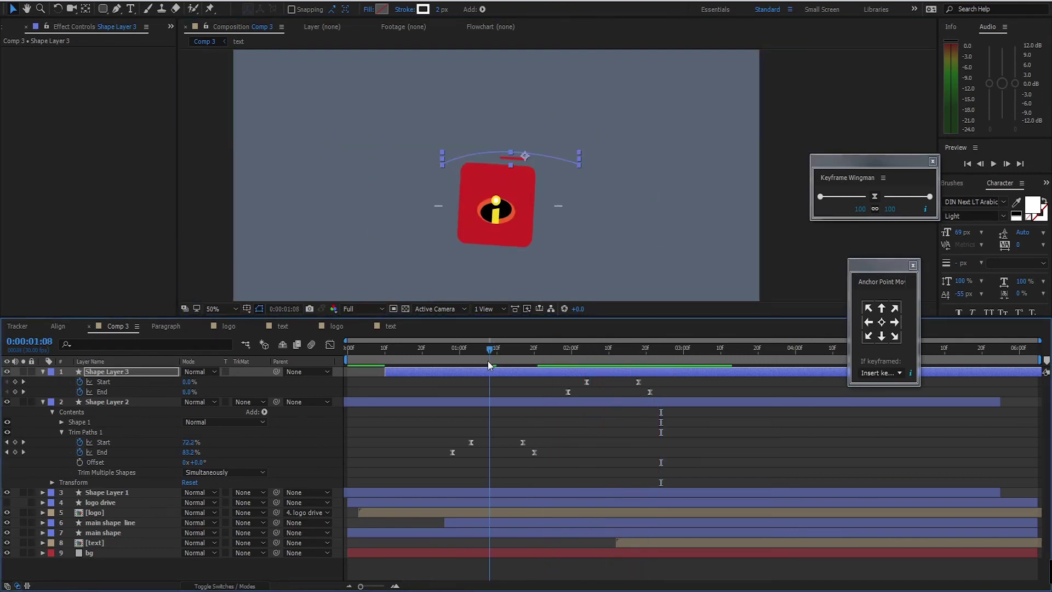
key("space")
key("space")
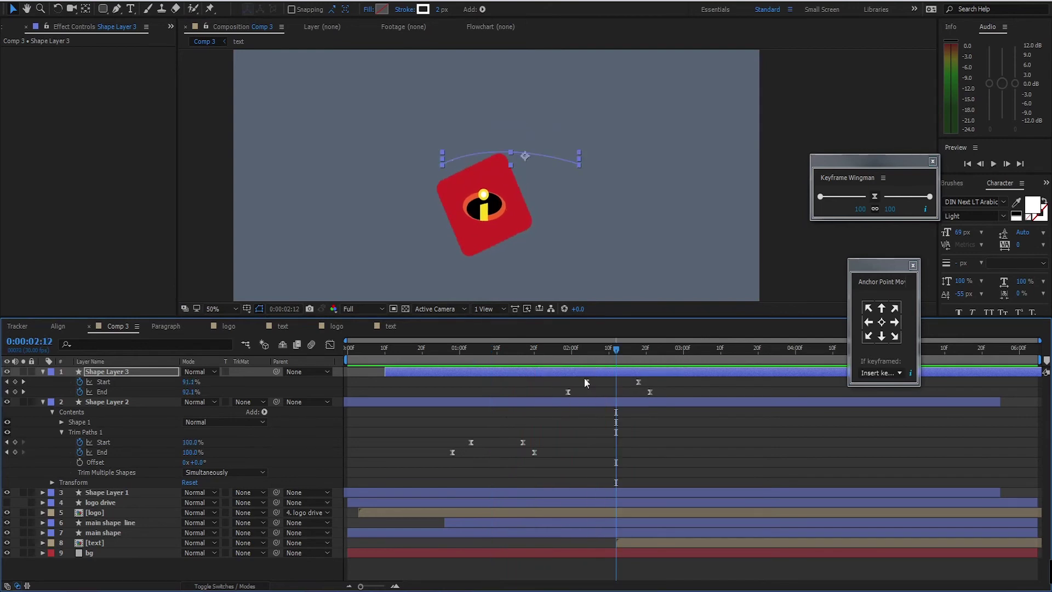
Step: Move the curved line's last Start and End keyframes about 12 frames later and preview the slower trim
left_click_drag(640, 382, 686, 396)
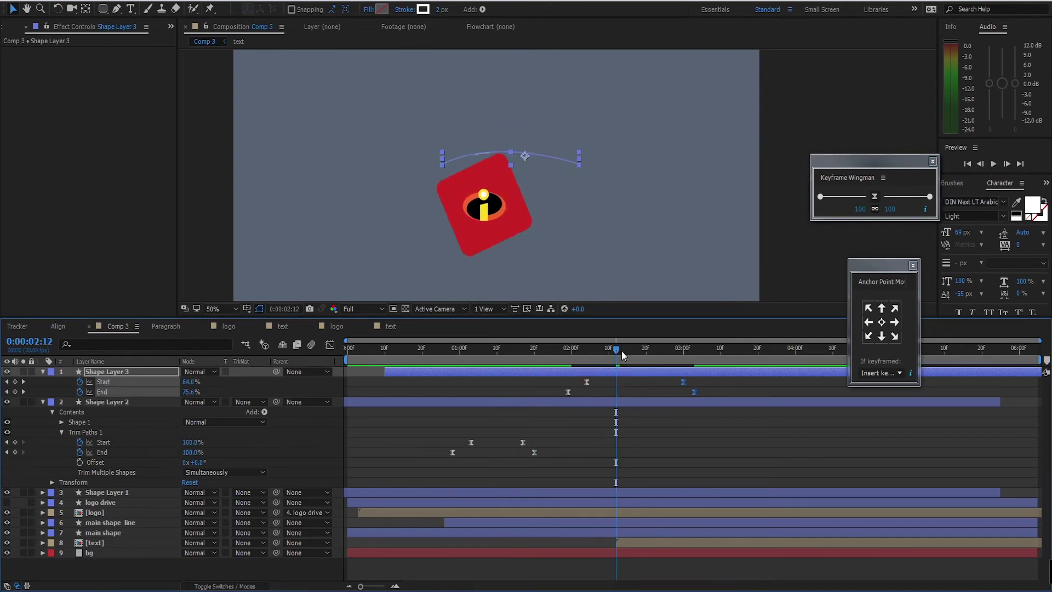
left_click_drag(621, 350, 516, 356)
key("space")
key("space")
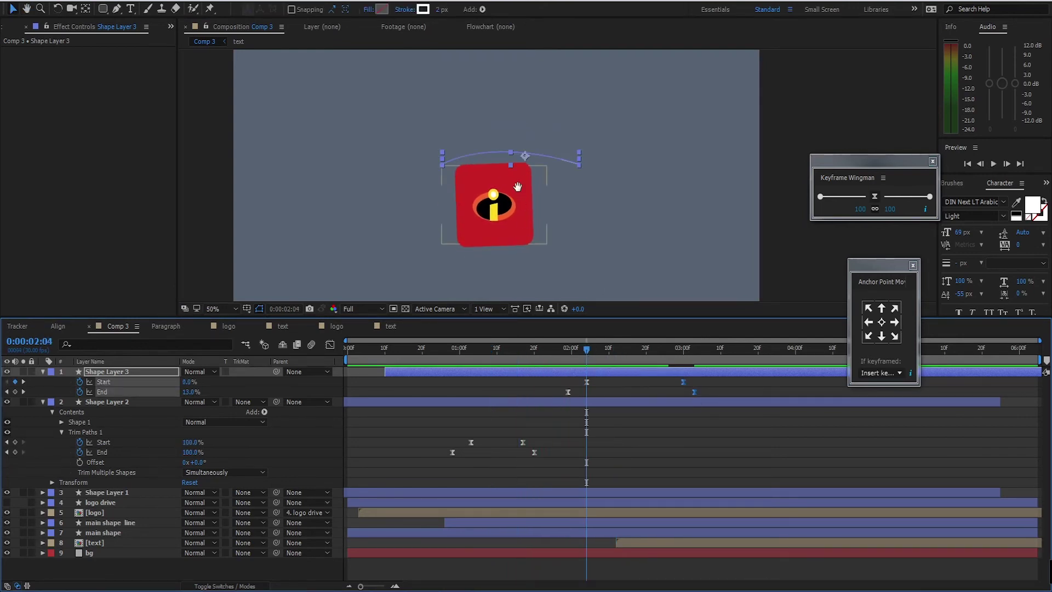
Step: Preview the composition at 25% magnification, including from 0:00:01:24, to judge the curved line against the text reveal
scroll(522, 197, "down", 2)
key("space")
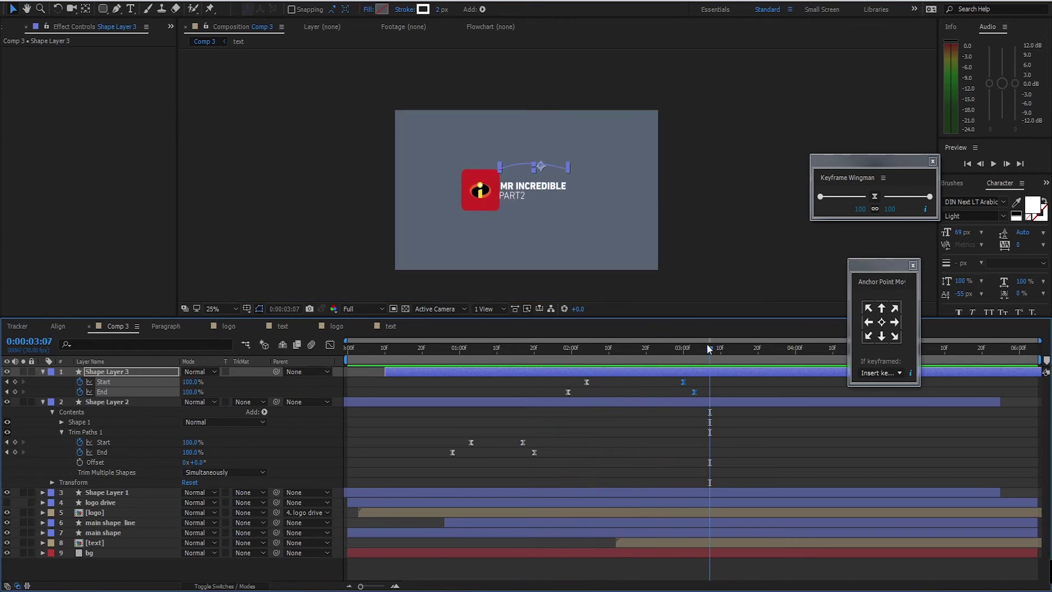
left_click(474, 359)
key("space")
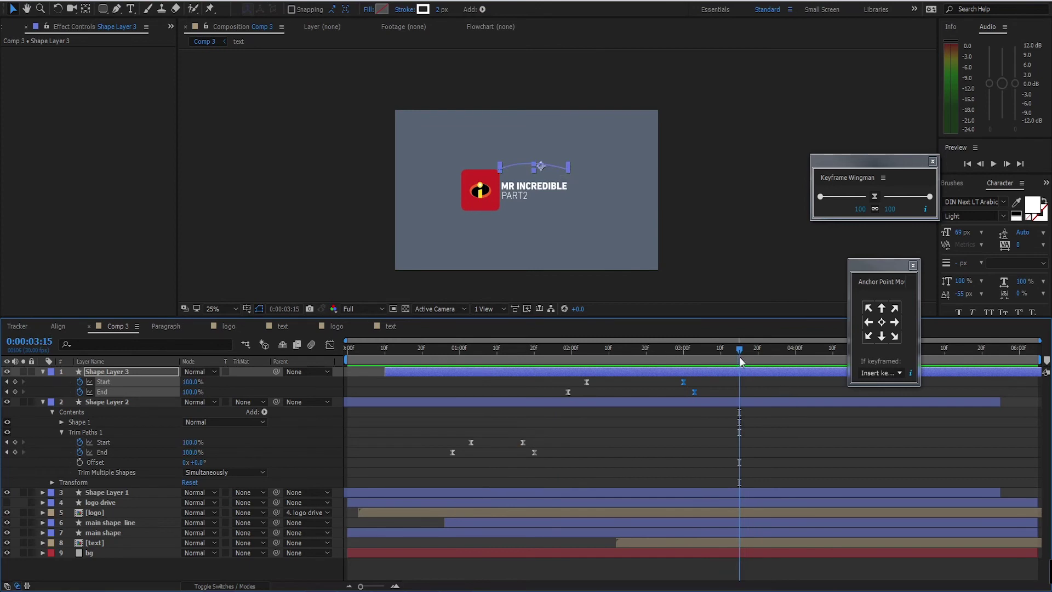
left_click(551, 362)
key("space")
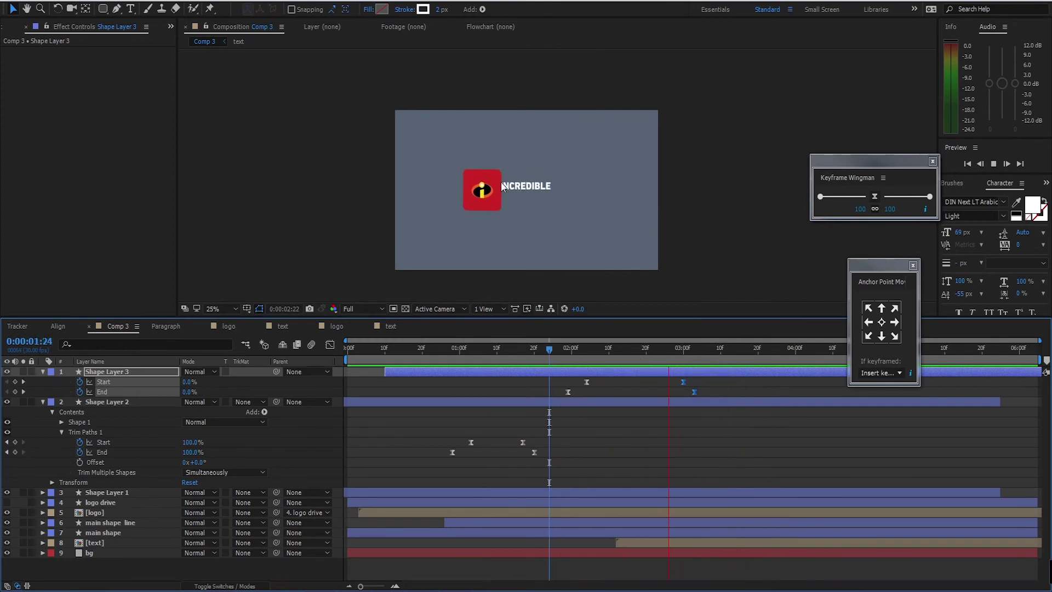
Step: Duplicate Shape Layer 1 and place the copy first in the layer stack
scroll(519, 189, "up", 4)
left_click_drag(518, 189, 607, 163)
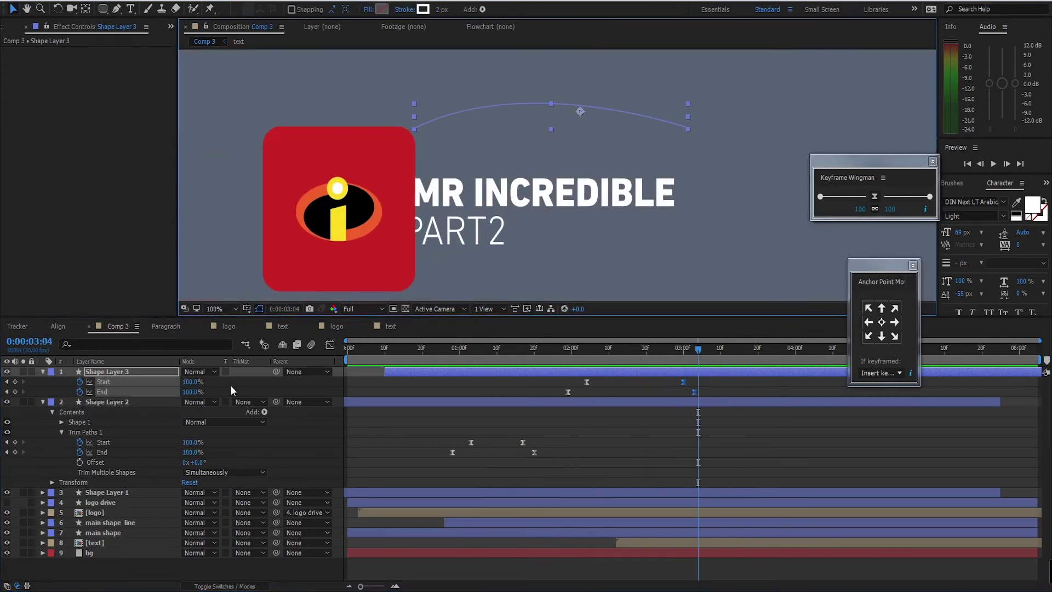
left_click(114, 402)
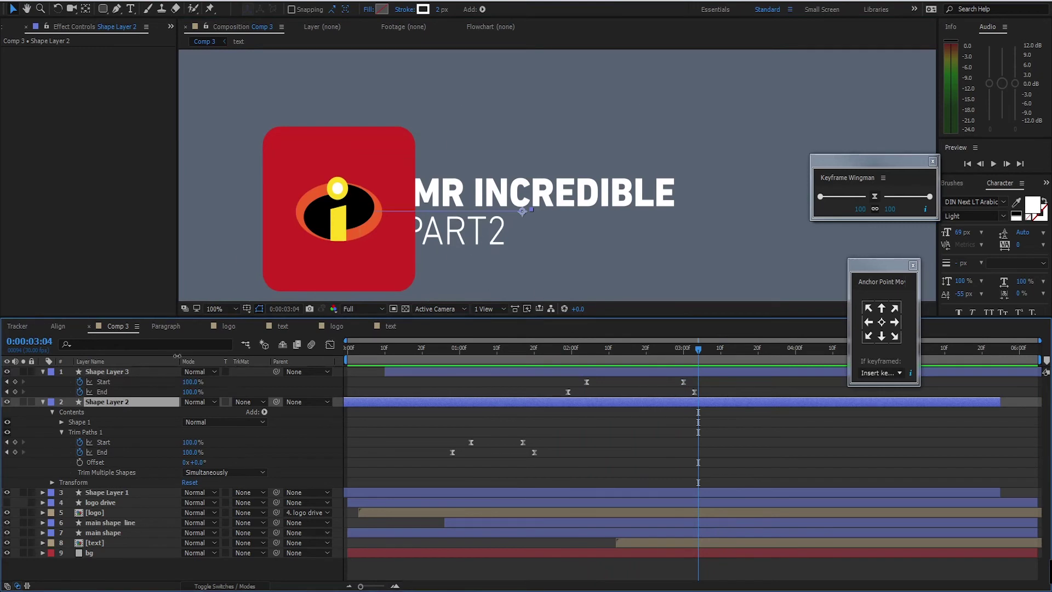
left_click(121, 494)
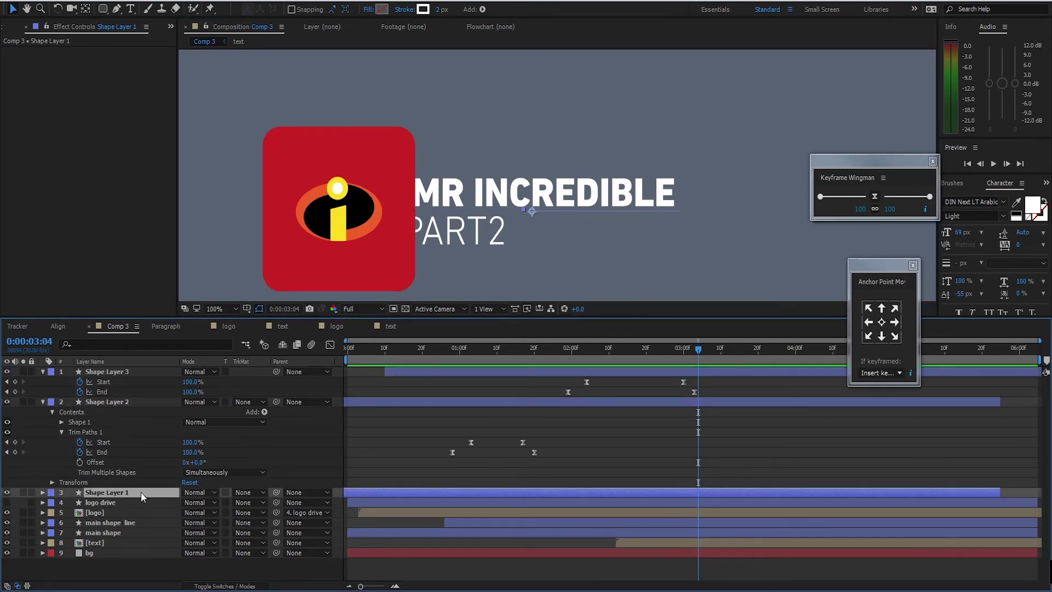
key("ctrl+d")
left_click_drag(99, 491, 122, 368)
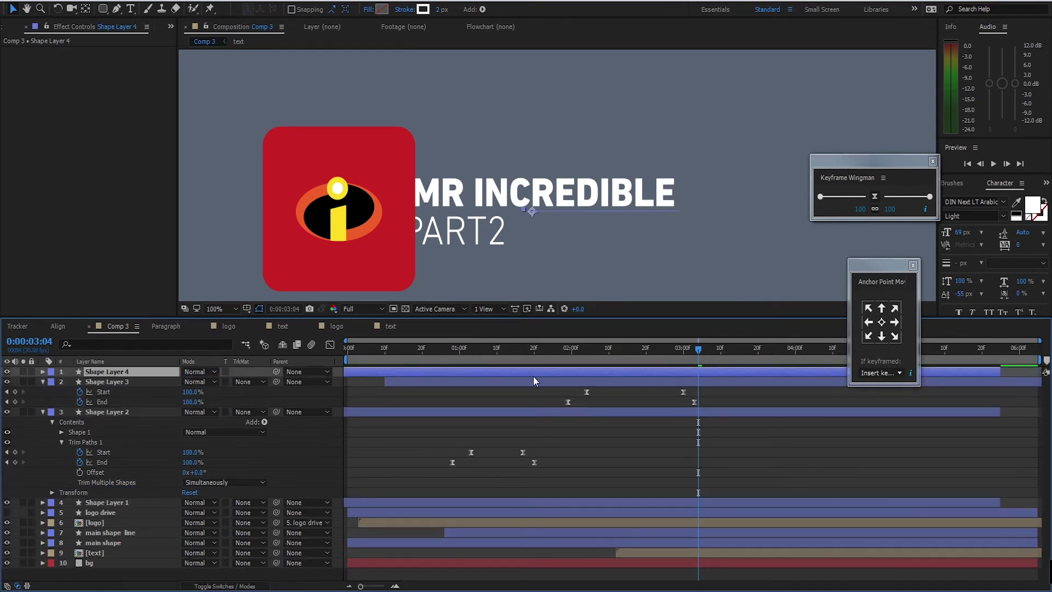
Step: Shift the duplicated line's layer about 51 frames later and set its vertical Position to 478, just above the title text
key("u")
left_click_drag(418, 371, 641, 370)
left_click_drag(694, 350, 635, 371)
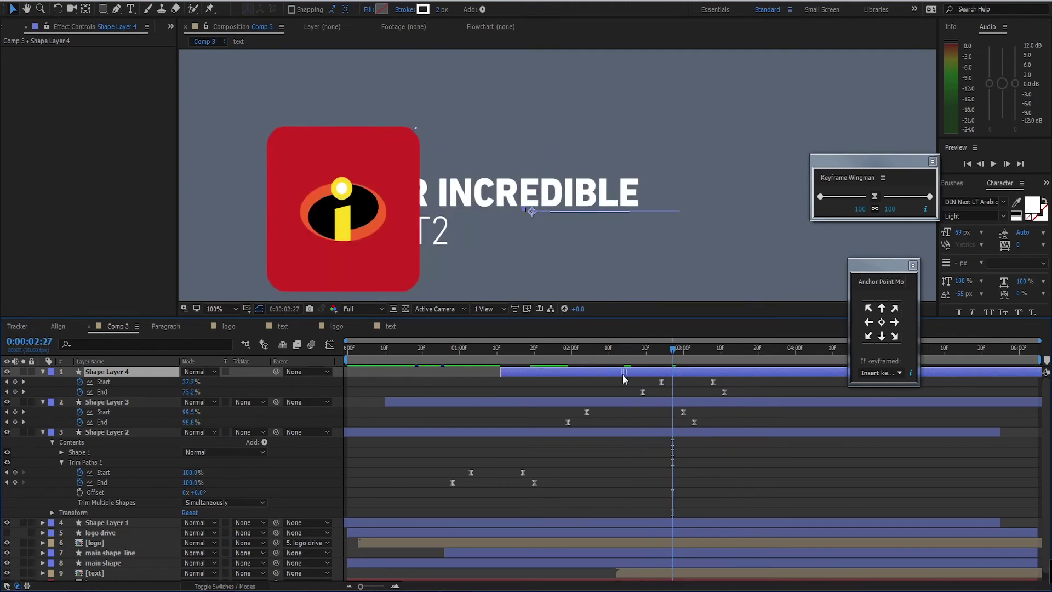
key("p")
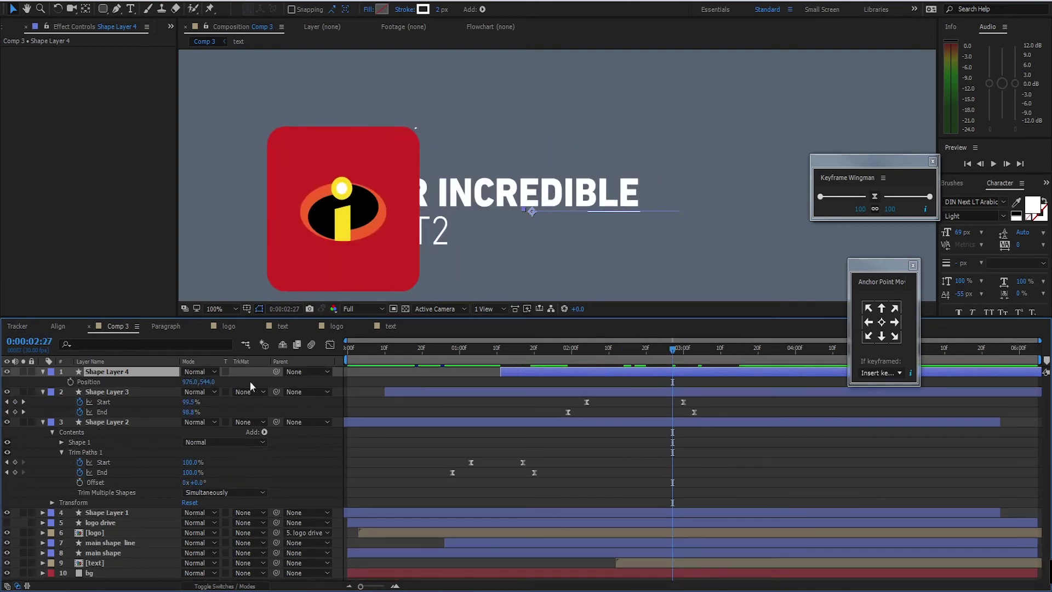
left_click_drag(209, 382, 175, 386)
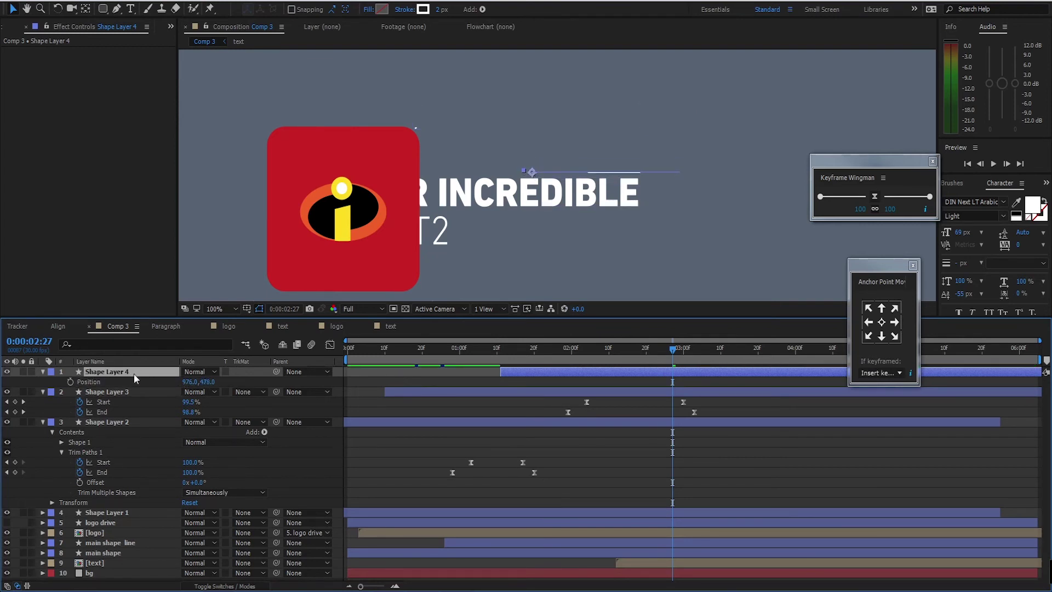
Step: Duplicate the line above the title and set the copy's Position to 634, 621, below the text
key("ctrl+d")
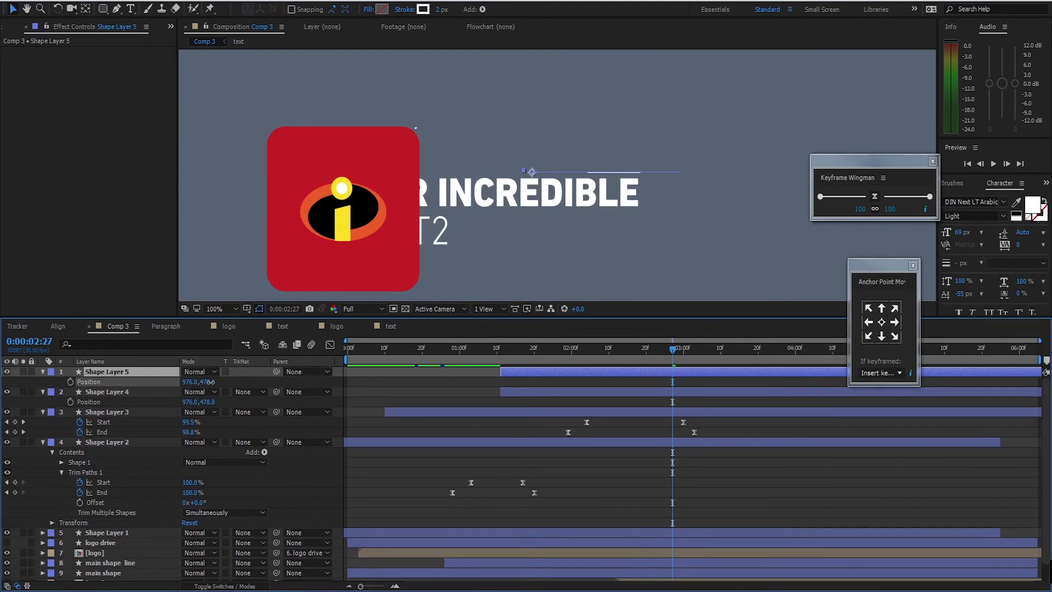
left_click_drag(211, 382, 292, 384)
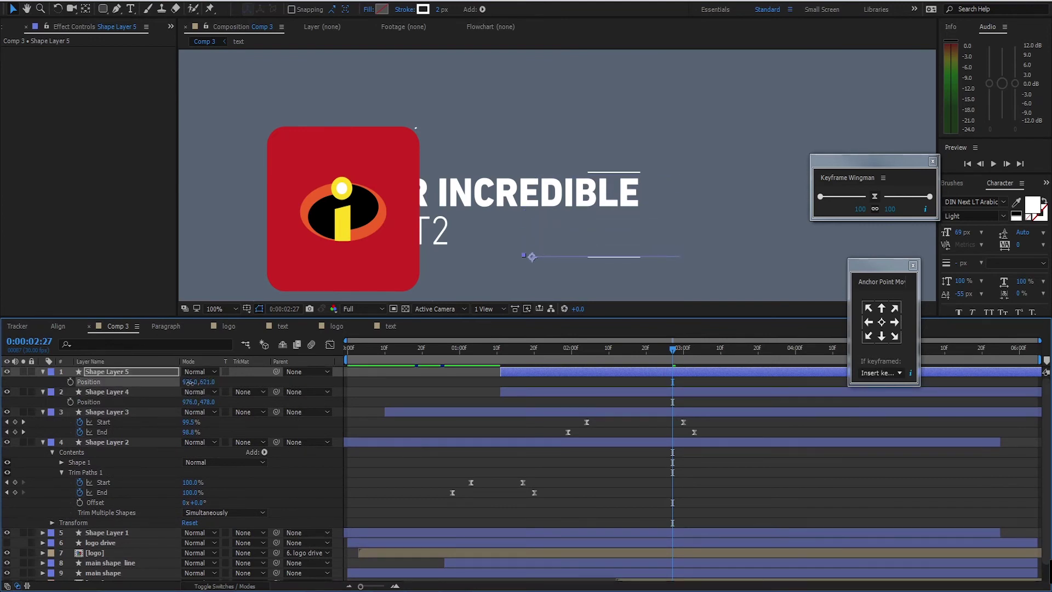
left_click_drag(189, 382, 4, 382)
Step: Preview the composition from 0:00:01:03 at 50% magnification to judge the lines around the title text
left_click(472, 354)
scroll(630, 193, "down", 2)
key("space")
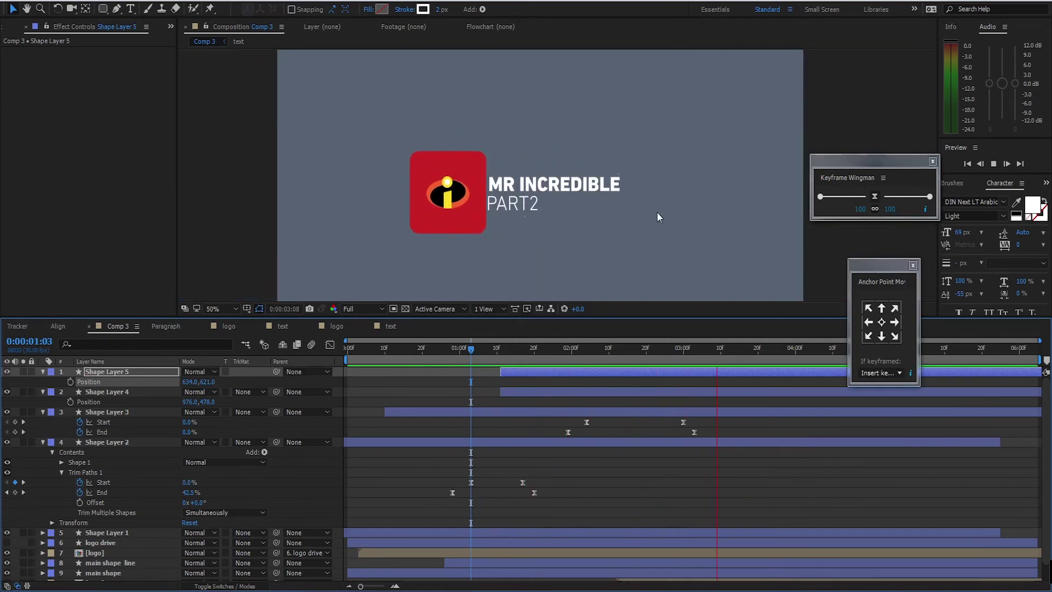
key("space")
scroll(567, 192, "down", 1)
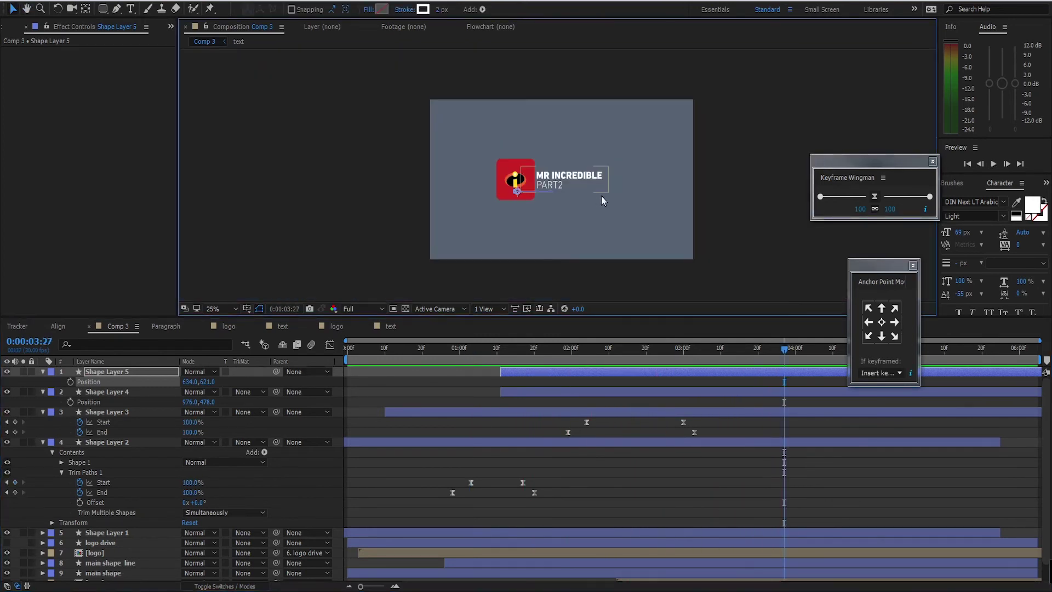
Step: Collapse the expanded properties of all layers in the Comp 3 timeline
scroll(600, 195, "up", 2)
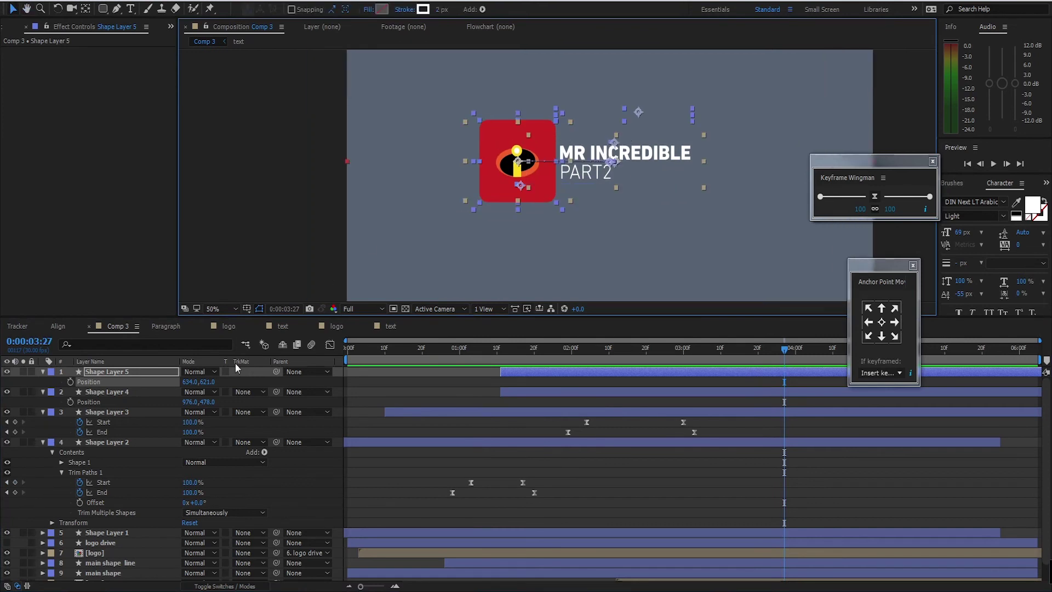
key("ctrl+a")
key("u")
key("u")
left_click(122, 507)
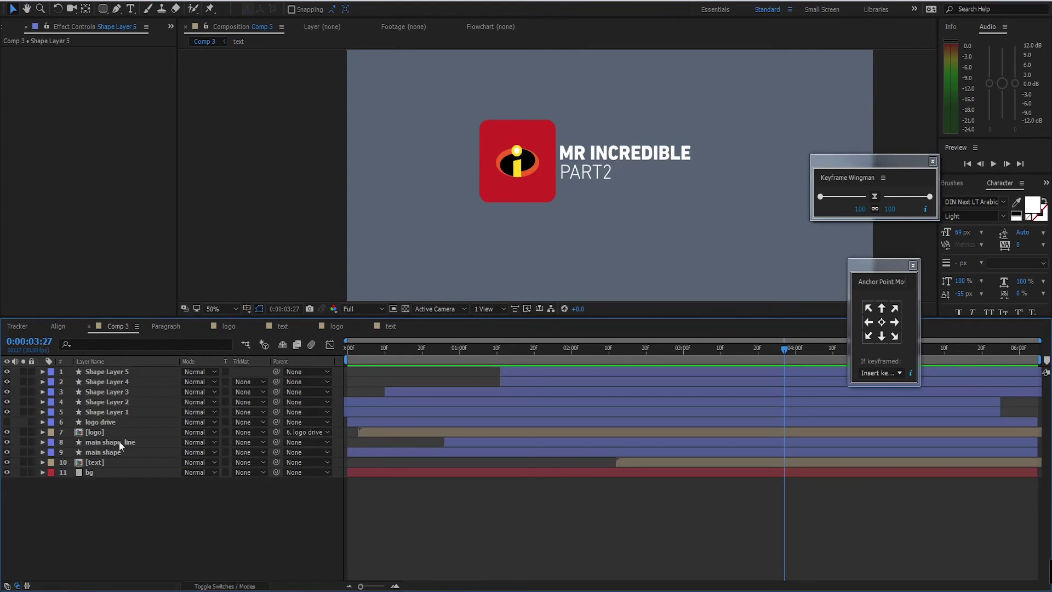
Step: Duplicate the main shape layer and rename the lower of the two layers shadow
left_click(118, 450)
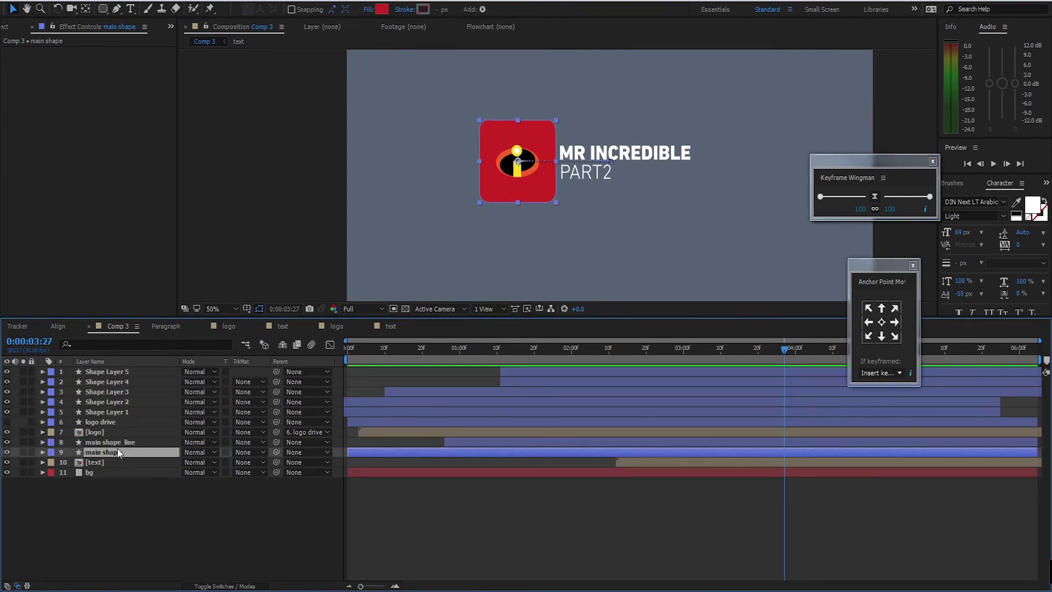
left_click(7, 451)
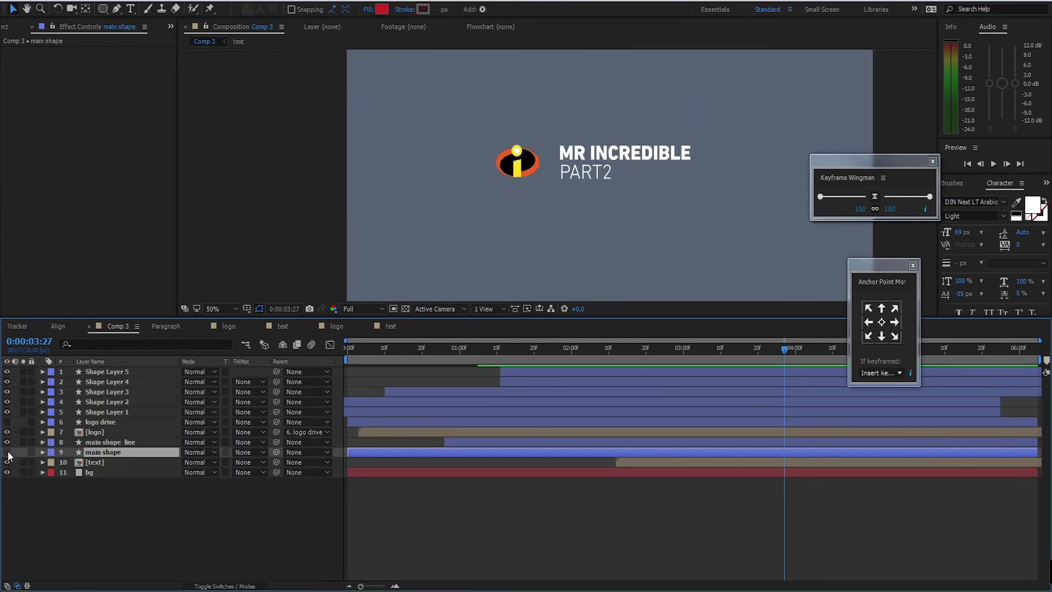
left_click(8, 452)
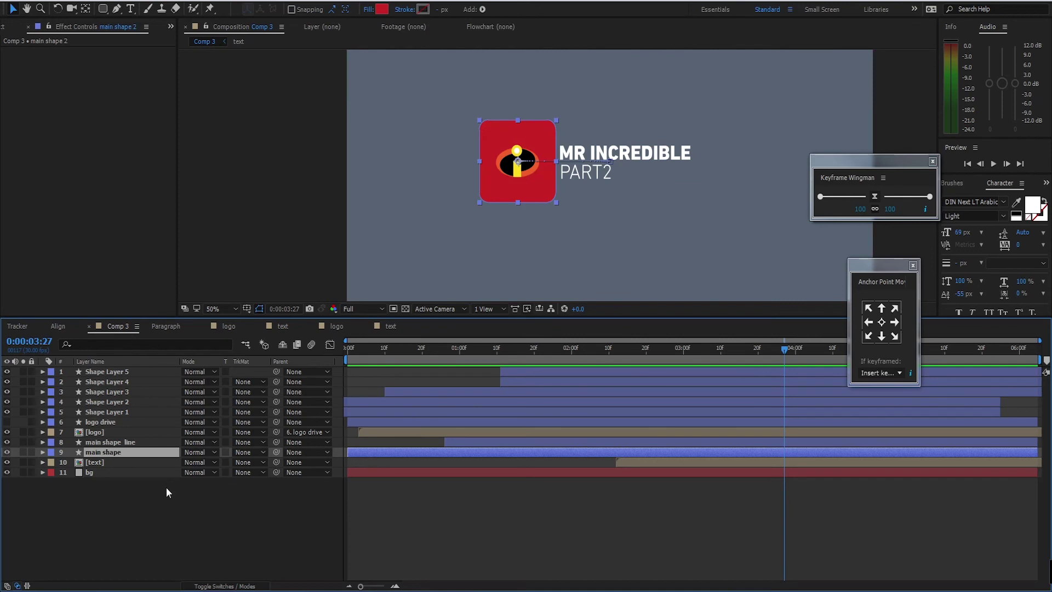
key("ctrl+d")
left_click(100, 461)
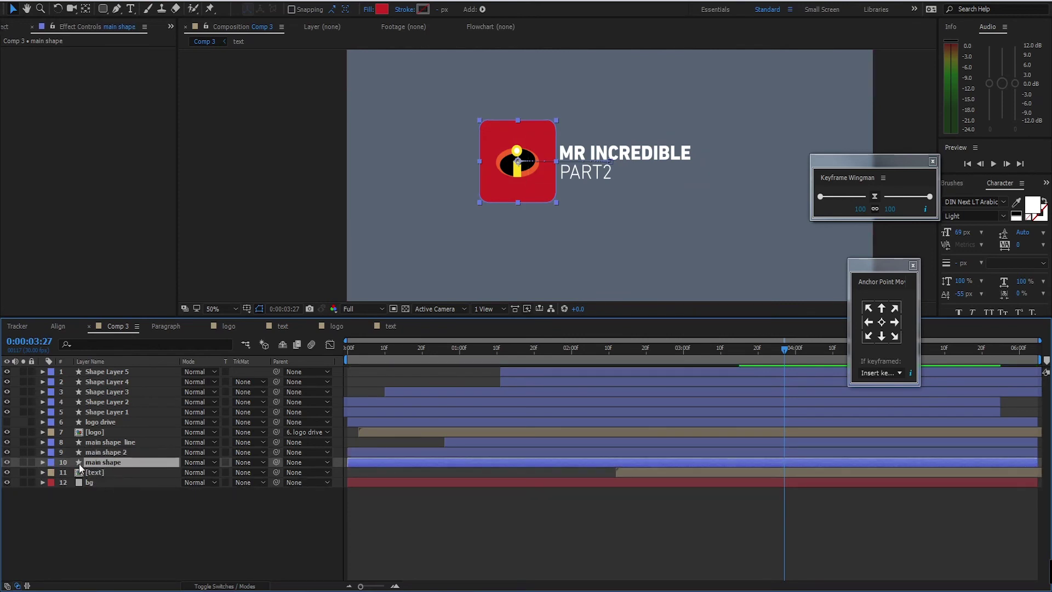
key("Return")
type("shadow")
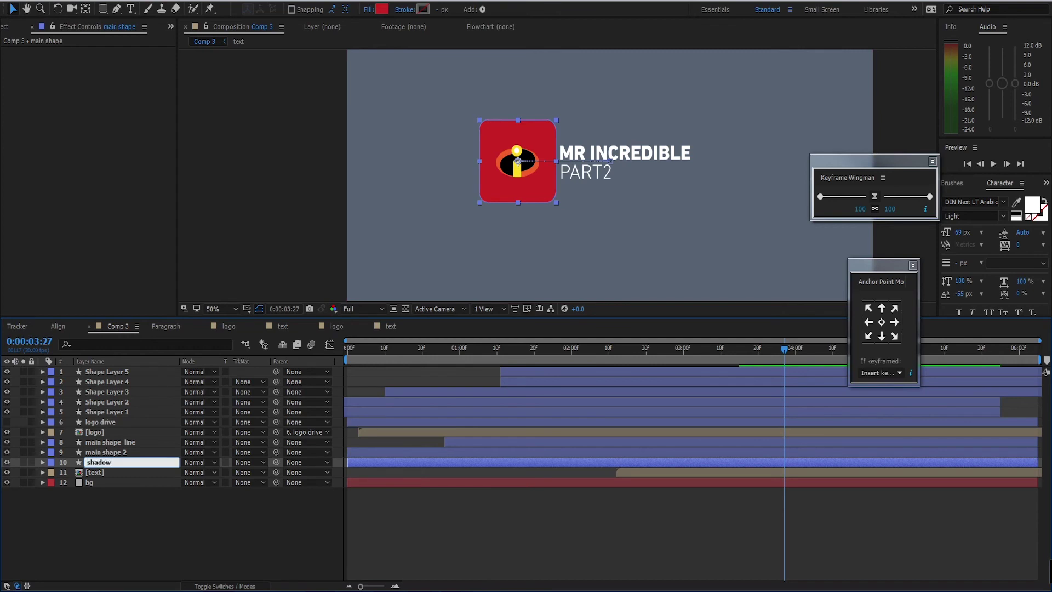
Step: Rename the main shape 2 layer as main shape
left_click(141, 454)
key("Return")
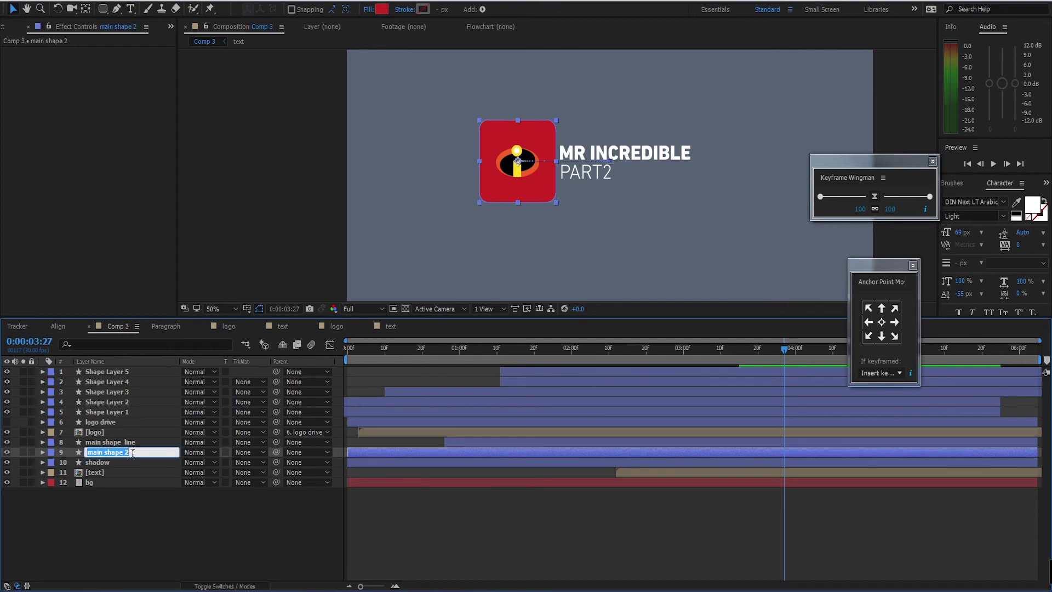
double_click(127, 452)
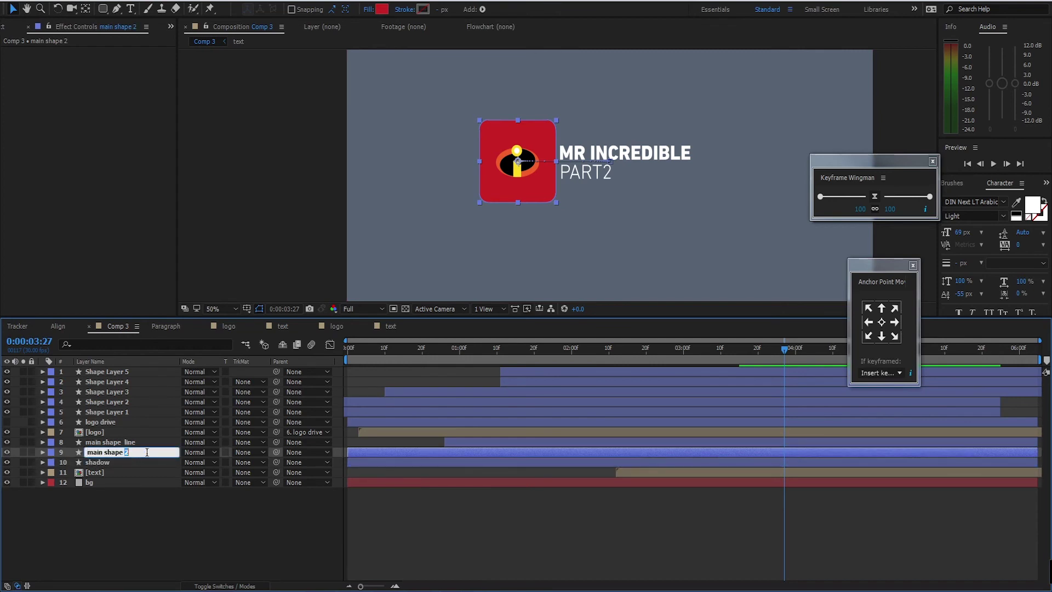
left_click(164, 518)
Step: Change the shadow layer's shape fill color to black, 000000
left_click(112, 461)
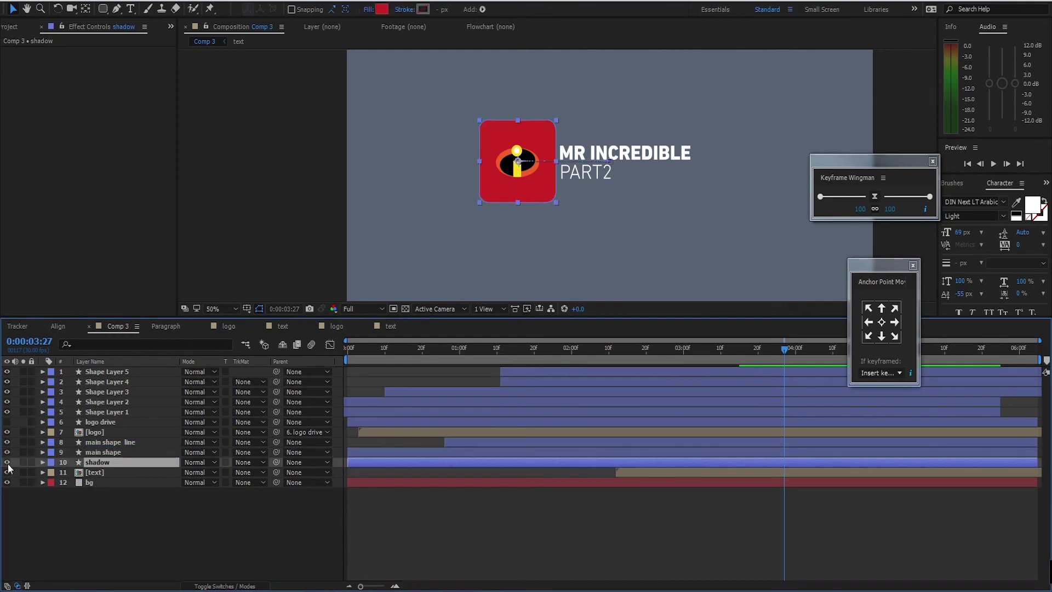
left_click(382, 10)
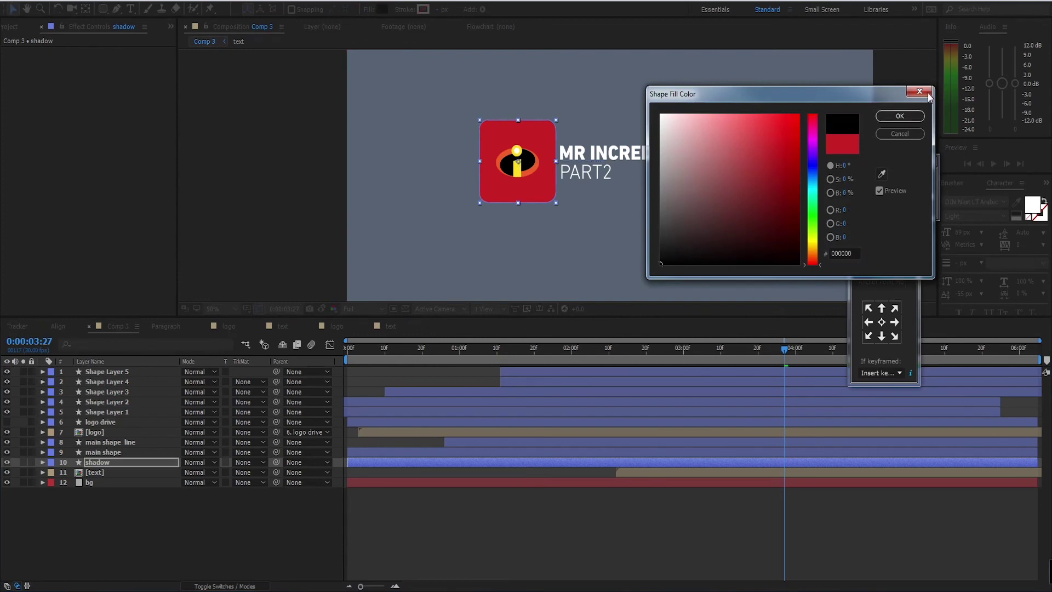
left_click(916, 117)
left_click(94, 491)
Step: Find the CC Radial Fast Blur effect and apply it to the shadow layer
left_click(111, 462)
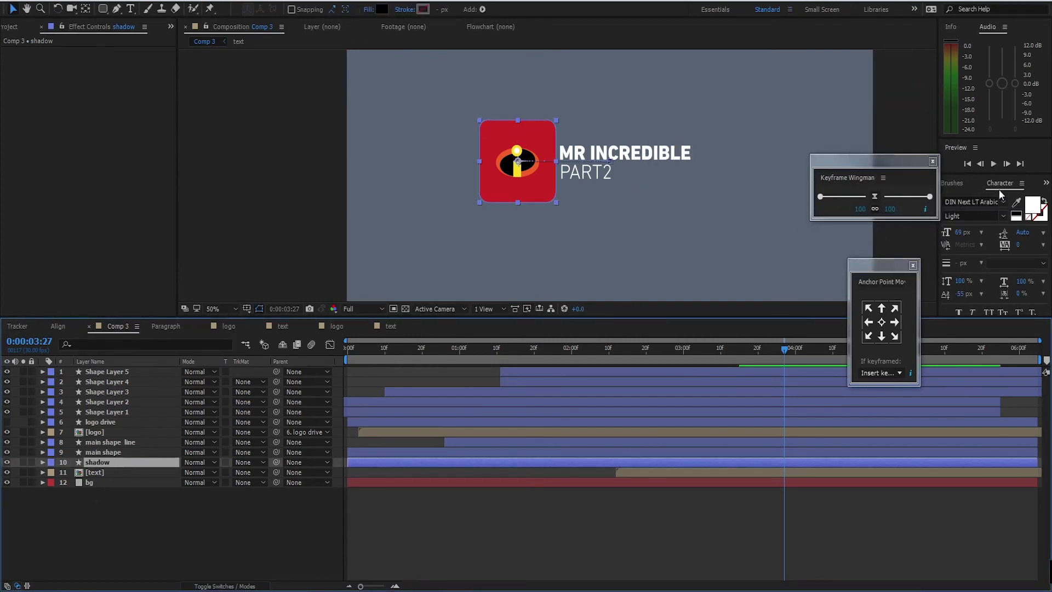
left_click_drag(902, 160, 856, 101)
left_click(1046, 183)
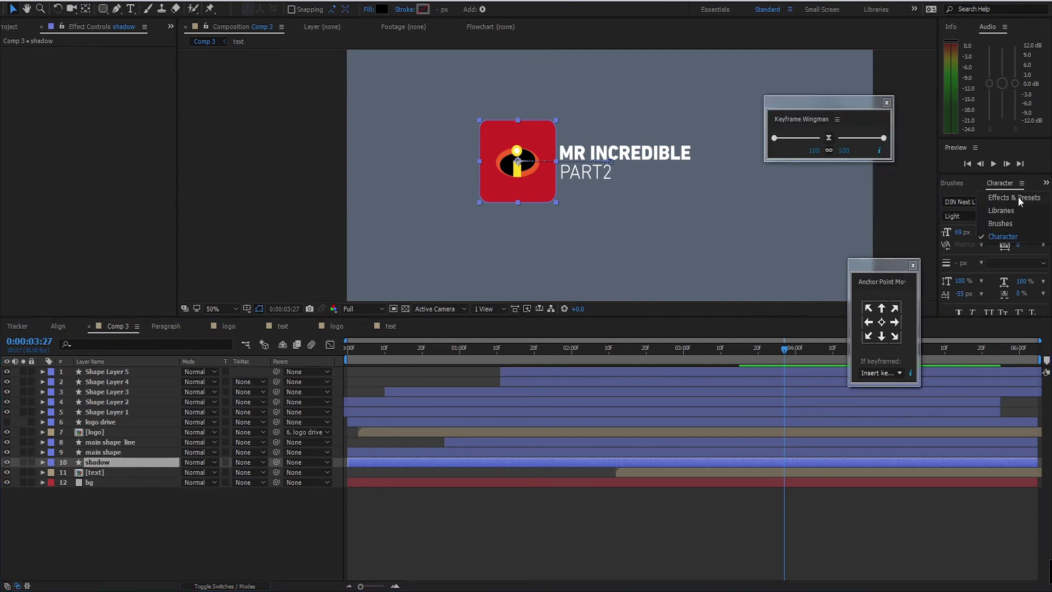
left_click(1018, 197)
left_click(940, 198)
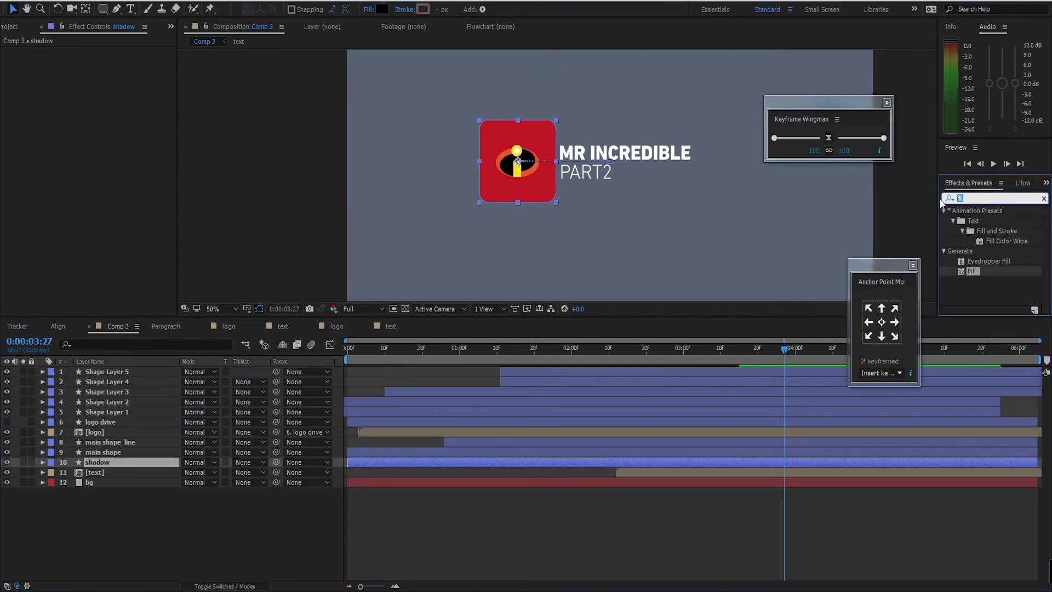
type("fast")
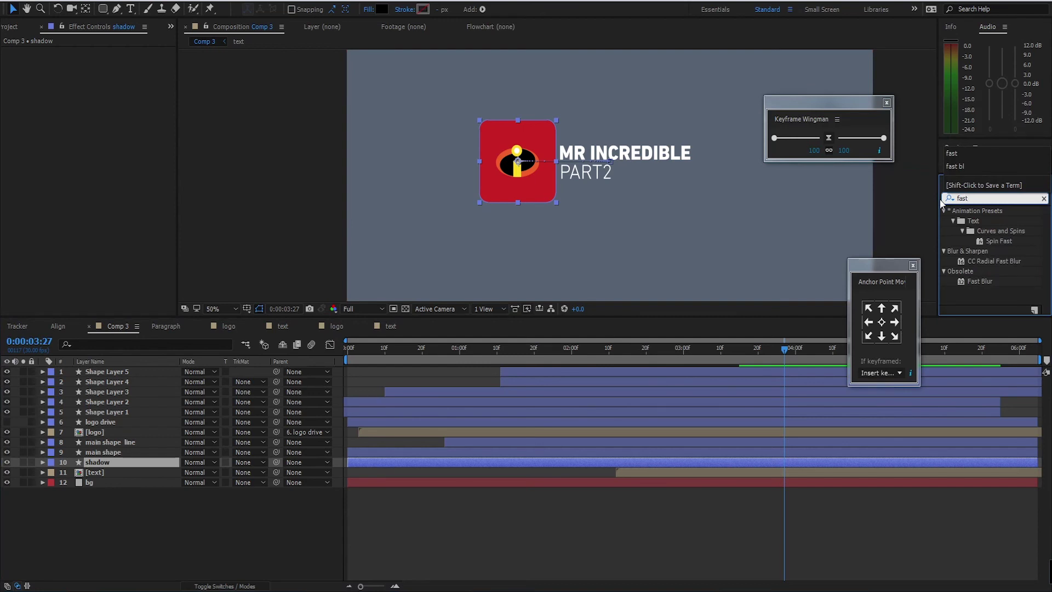
type(" b")
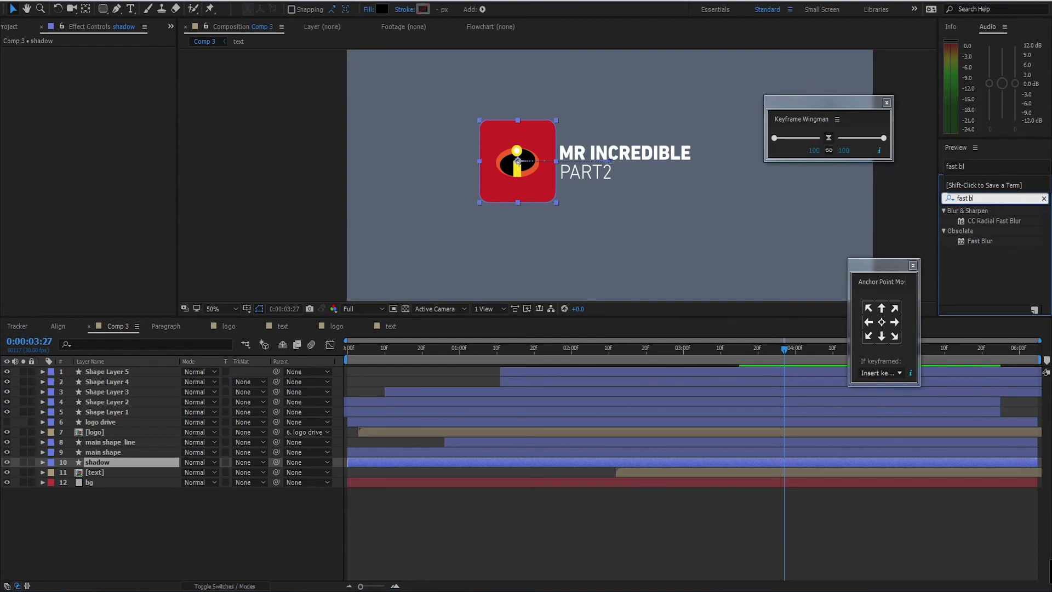
type("l")
left_click(992, 222)
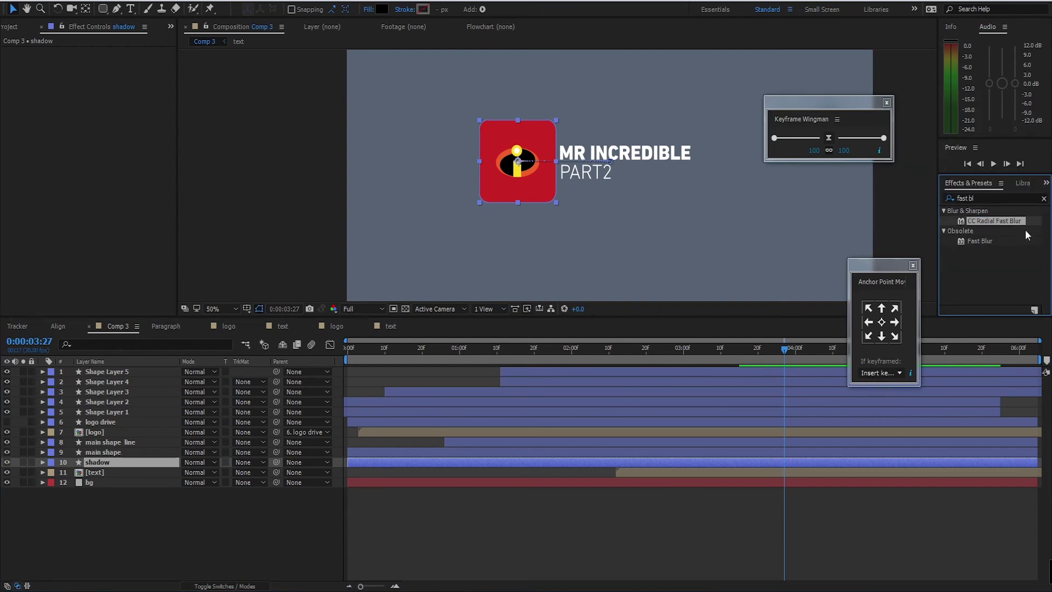
double_click(998, 222)
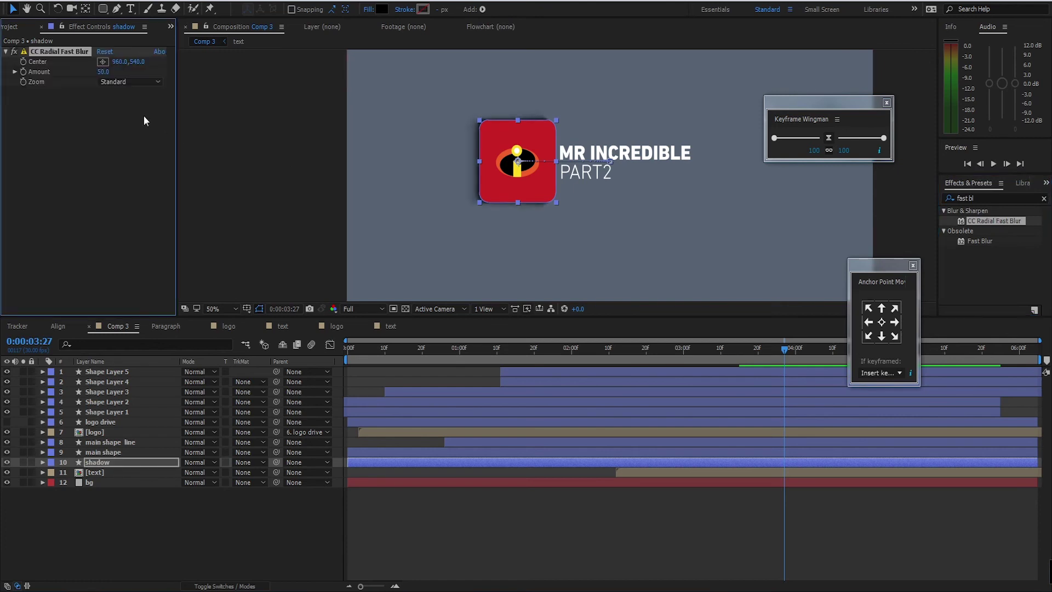
Step: Set the shadow's radial blur Center to 830, 299, above the logo, and its Amount to 84
scroll(517, 147, "up", 1)
left_click_drag(516, 146, 573, 152)
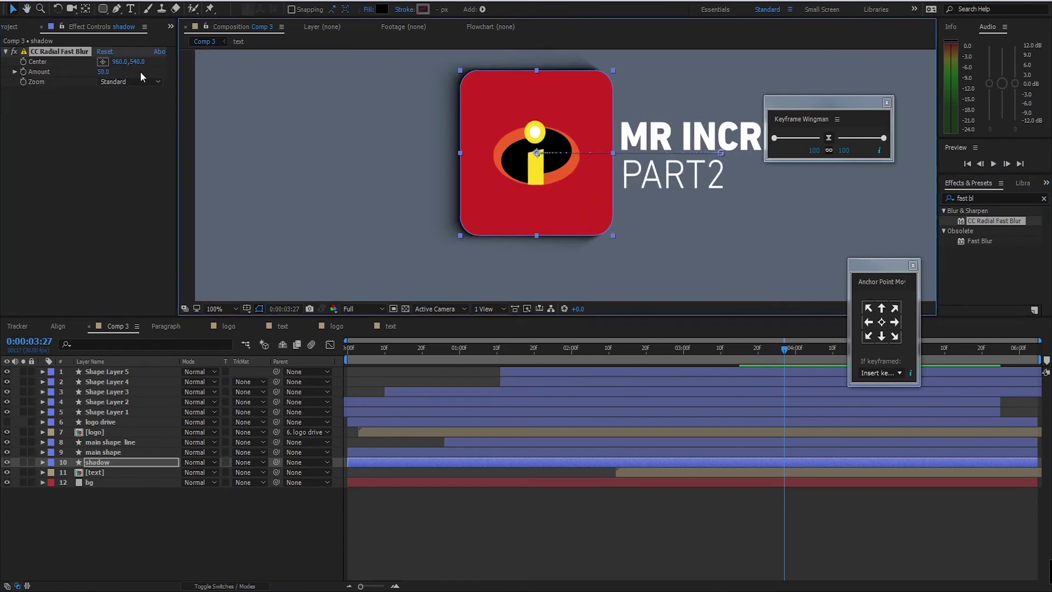
scroll(466, 153, "down", 1)
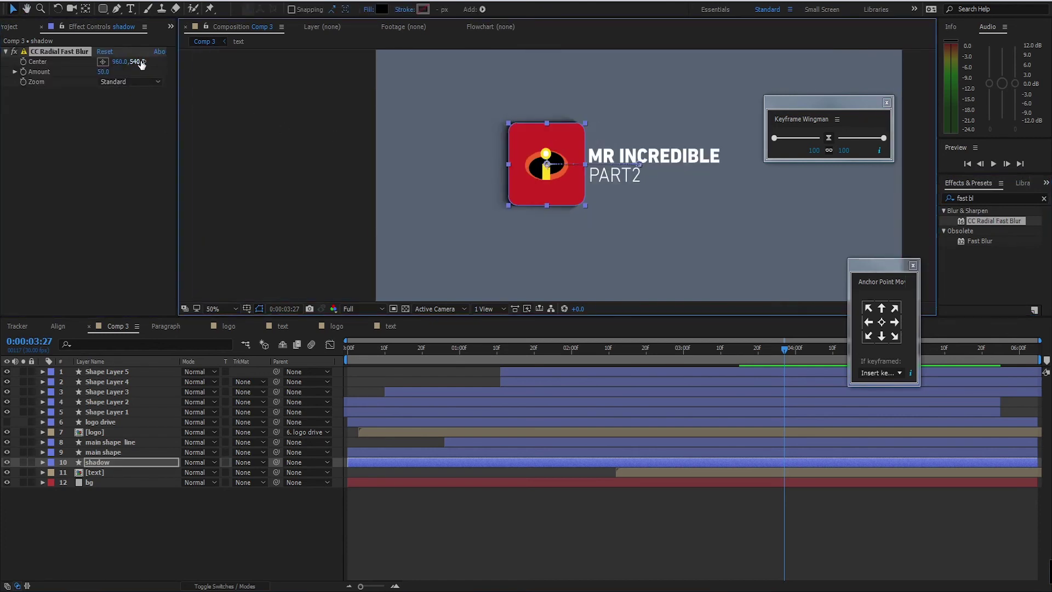
left_click_drag(137, 62, 168, 63)
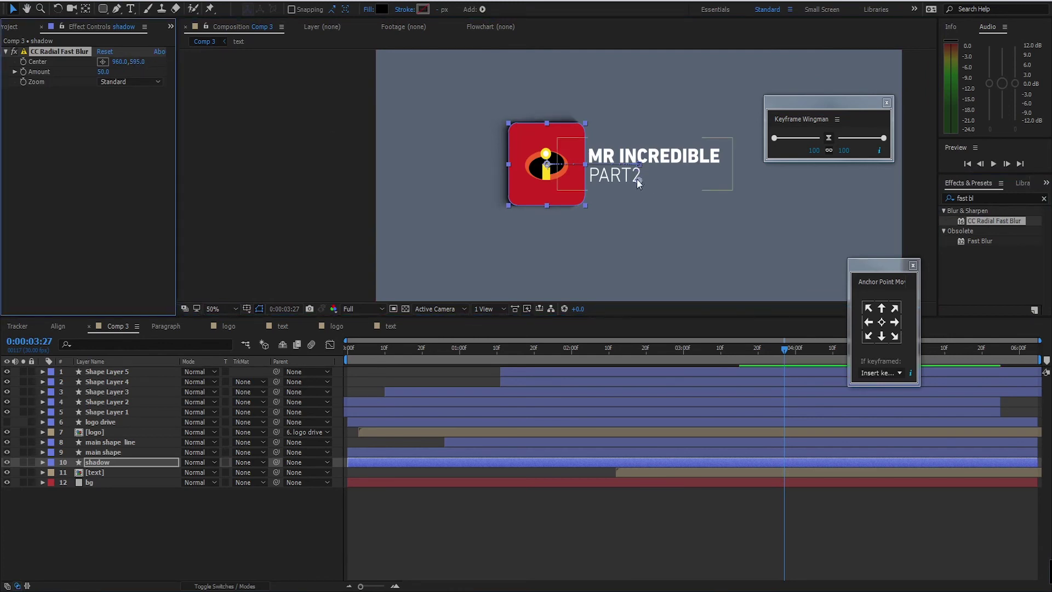
left_click_drag(637, 179, 601, 91)
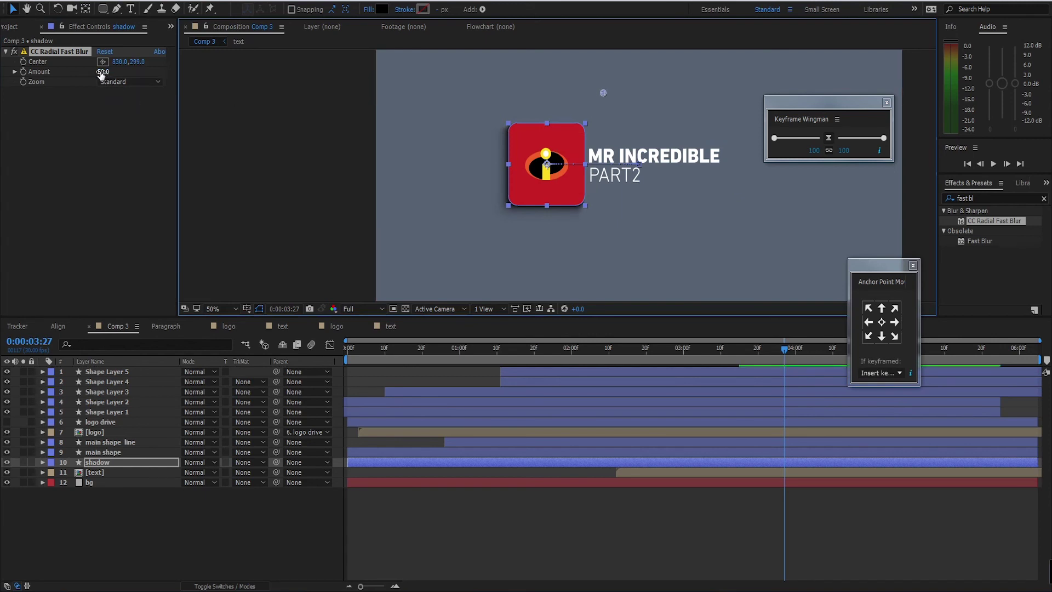
left_click_drag(101, 75, 122, 71)
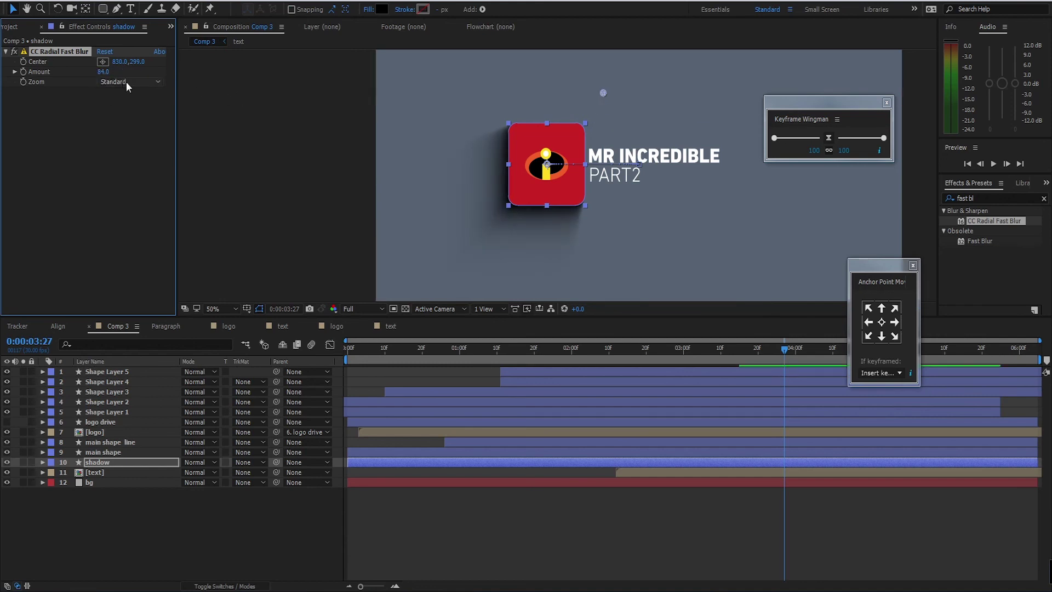
Step: Lower the shadow layer's Opacity to 51%
left_click(127, 462)
key("t")
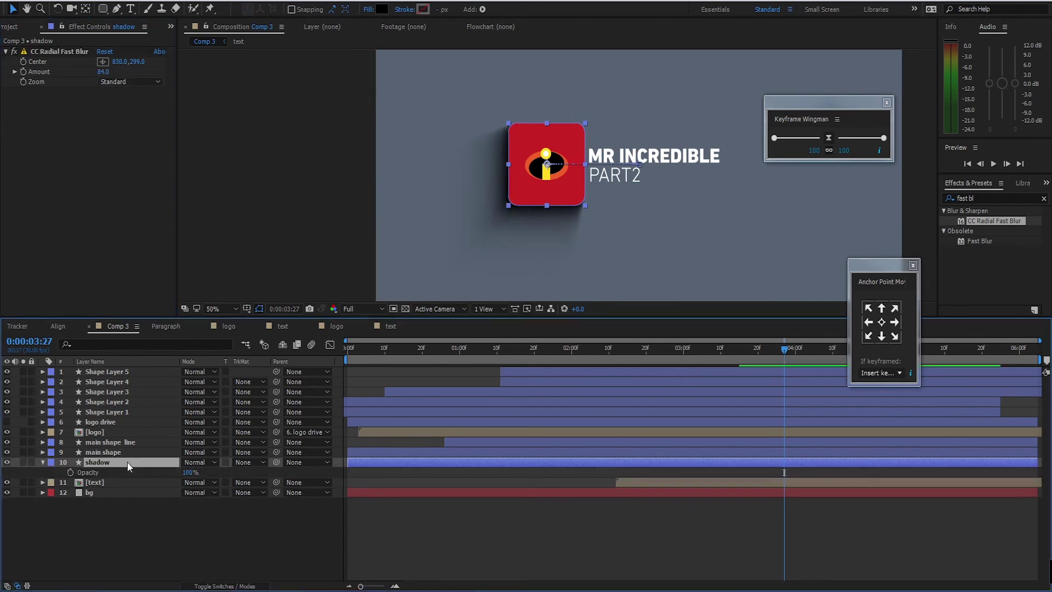
mouse_move(190, 474)
left_mouse_down()
mouse_move(163, 482)
mouse_move(174, 480)
left_mouse_up()
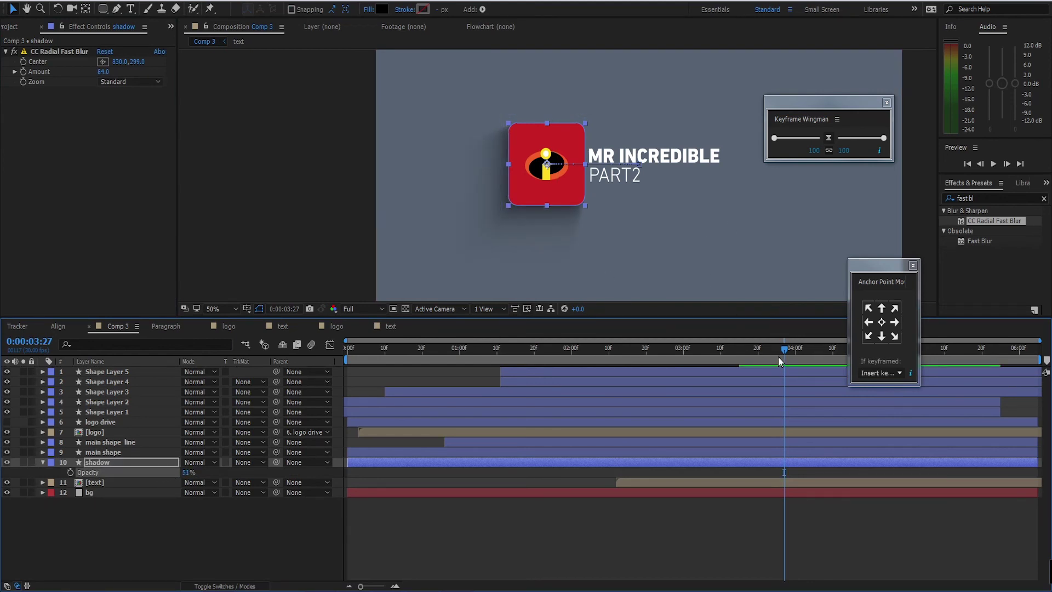
Step: Preview the composition from the start and examine the logo's shadow close up around 0:00:03:24
left_click_drag(778, 356, 348, 356)
key("comma")
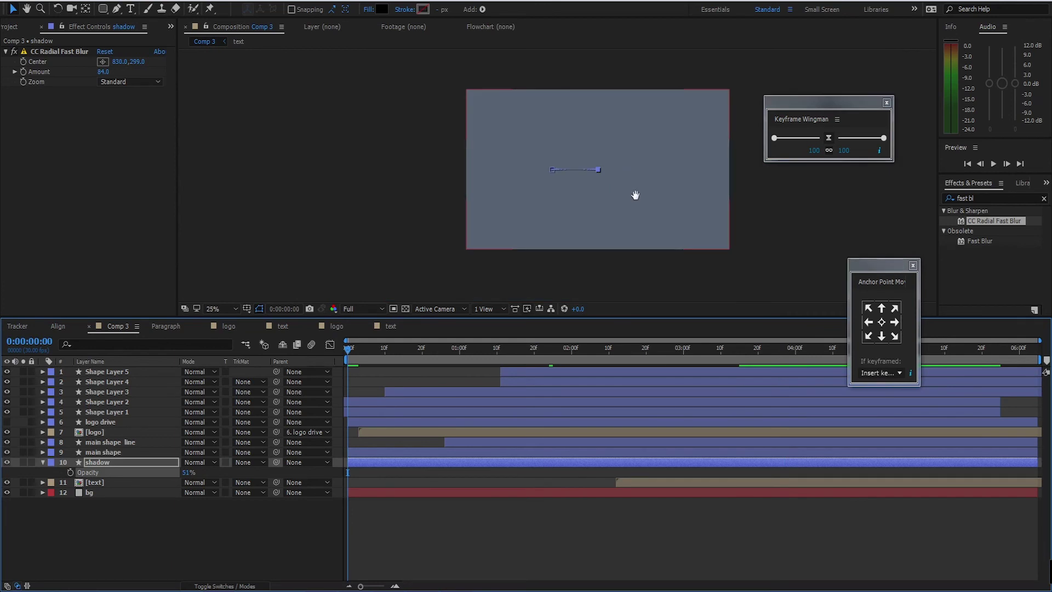
key("space")
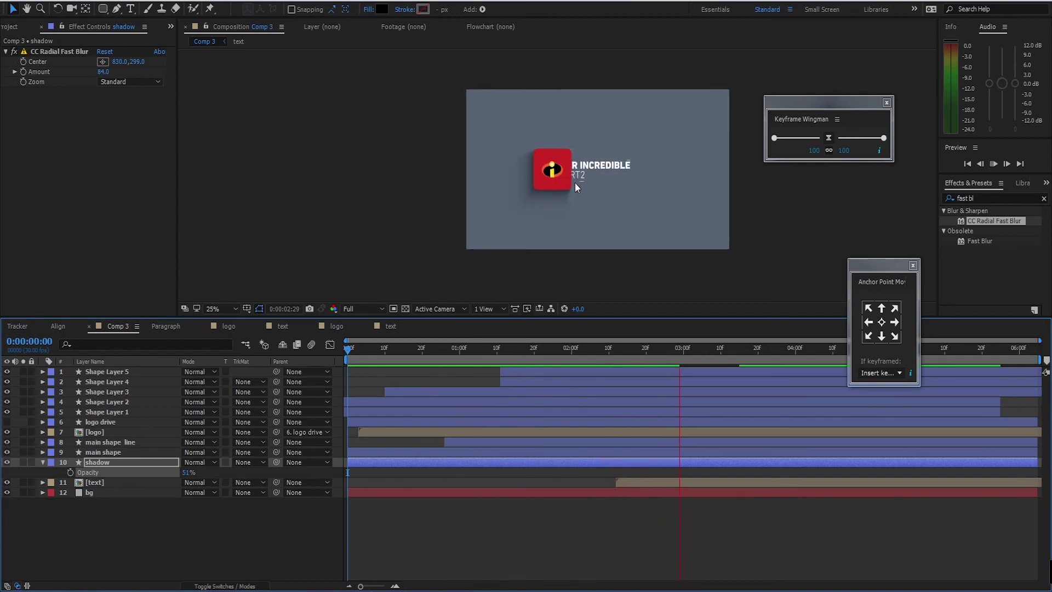
left_click_drag(711, 352, 770, 354)
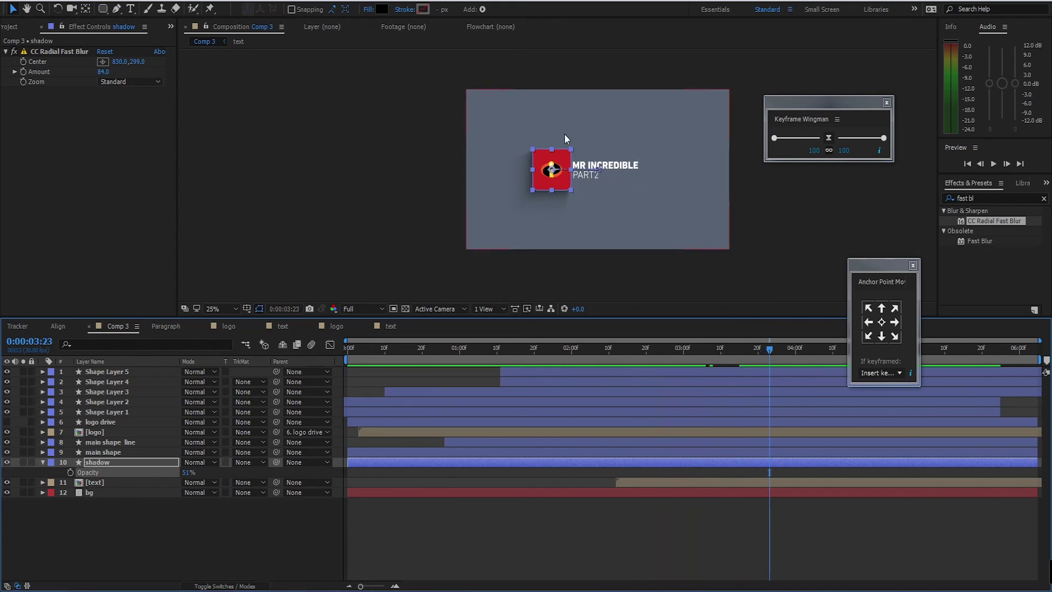
scroll(564, 133, "up", 2)
scroll(544, 173, "up", 2)
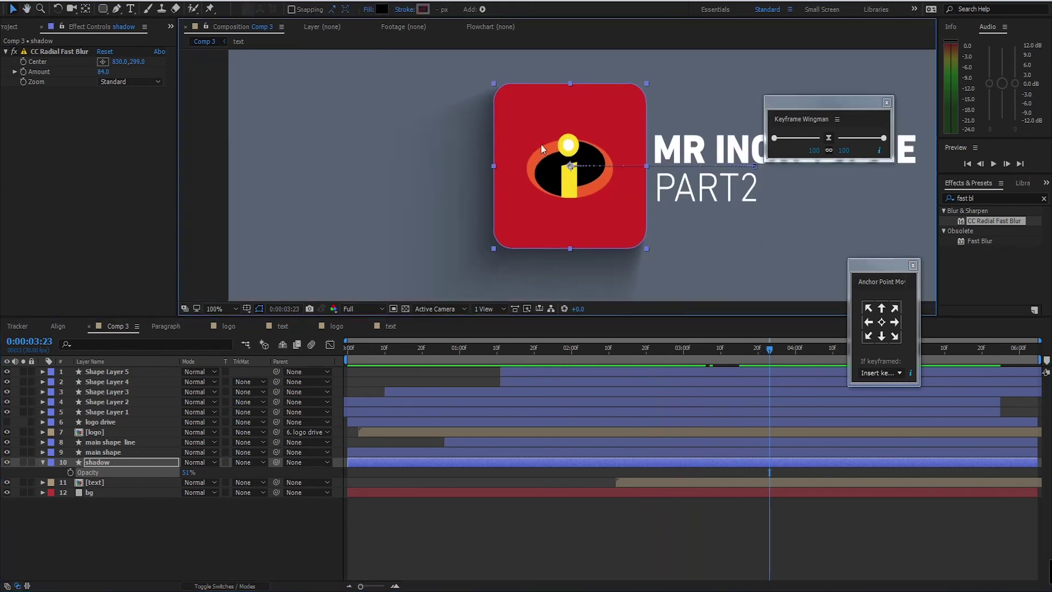
mouse_move(777, 347)
left_mouse_down()
mouse_move(593, 360)
mouse_move(772, 353)
left_mouse_up()
Step: Duplicate the logo layer and rename the lower copy logo shadow
left_click(130, 431)
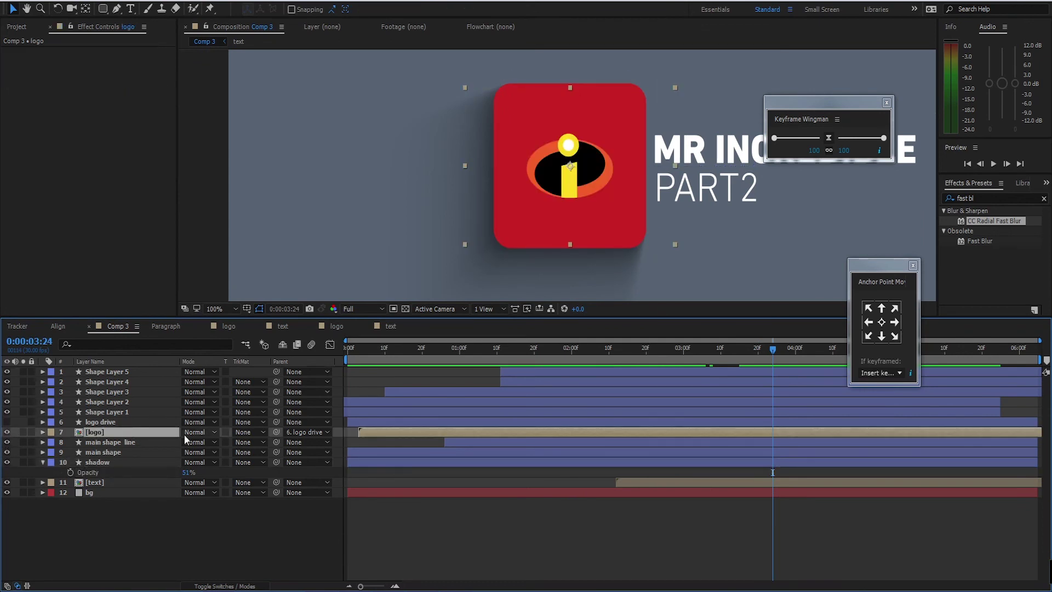
key("ctrl+d")
left_click(97, 444)
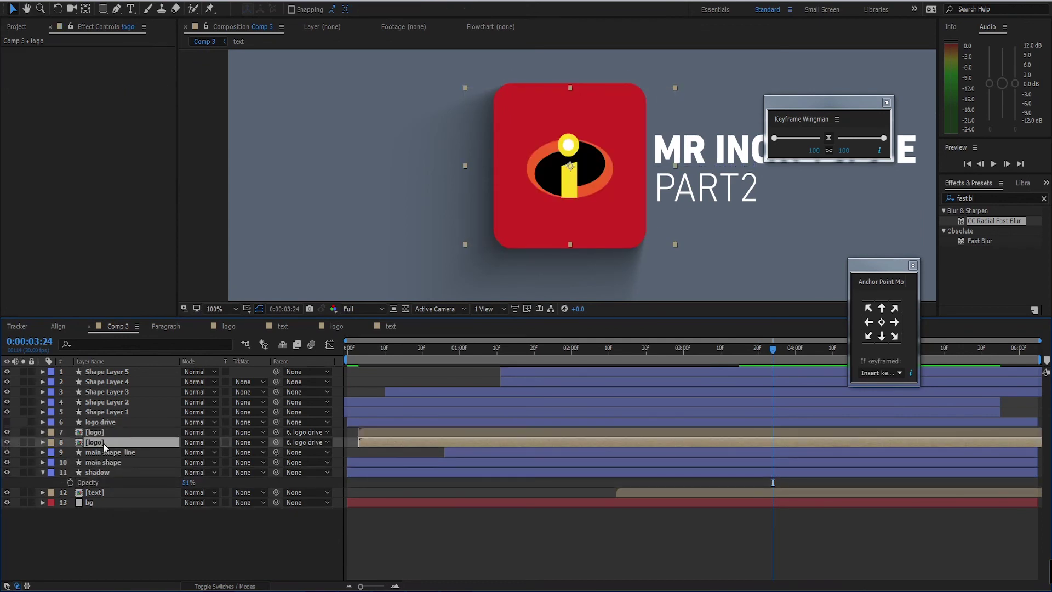
key("Return")
left_click(109, 440)
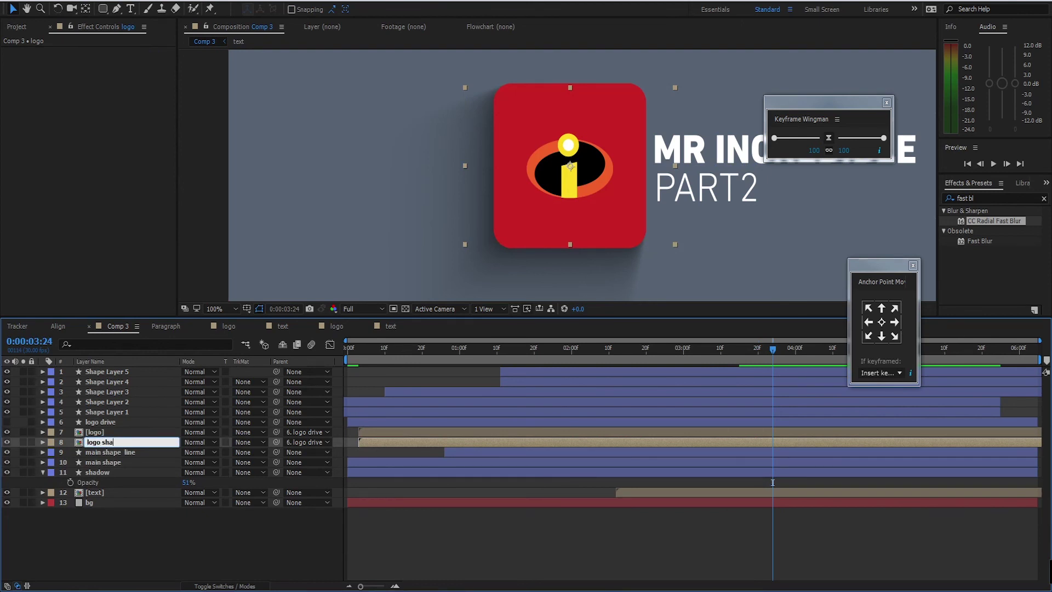
type("shadow")
key("Return")
left_click(128, 539)
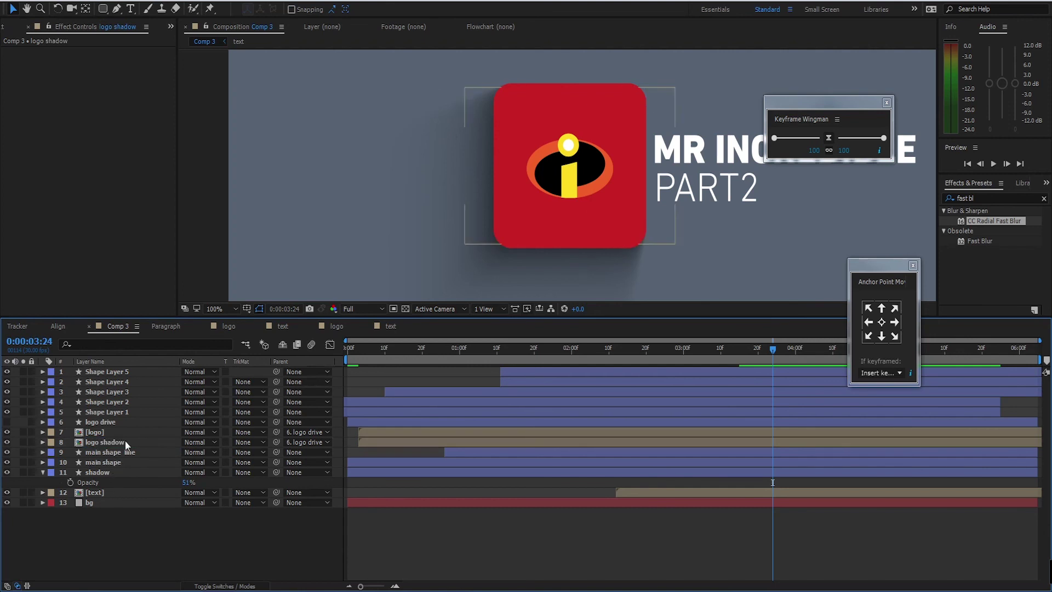
Step: Apply the Fill effect to the logo shadow layer and set its color to black
left_click(125, 440)
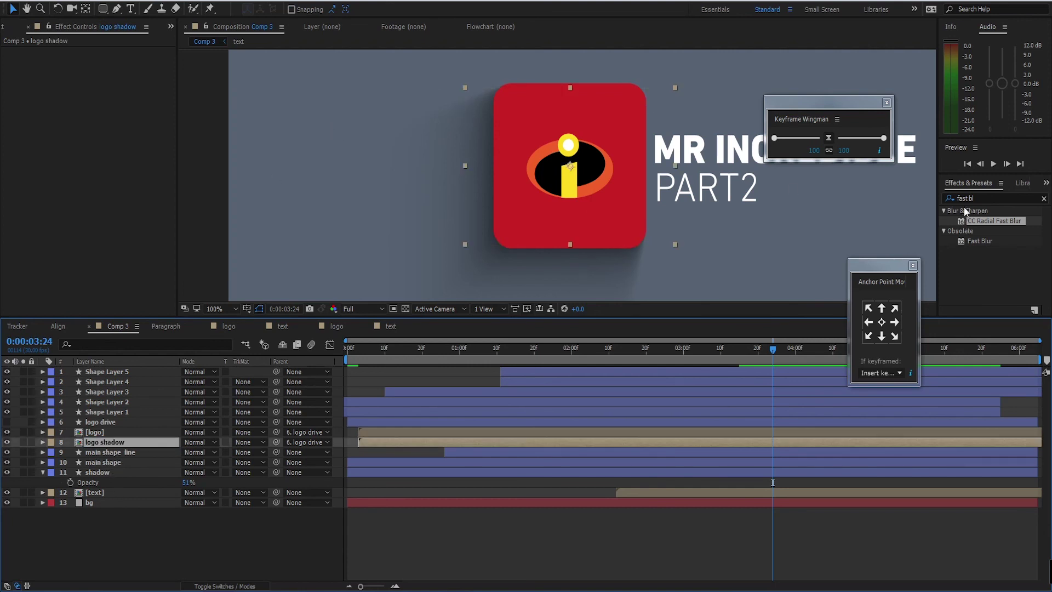
left_click(953, 198)
type("fill")
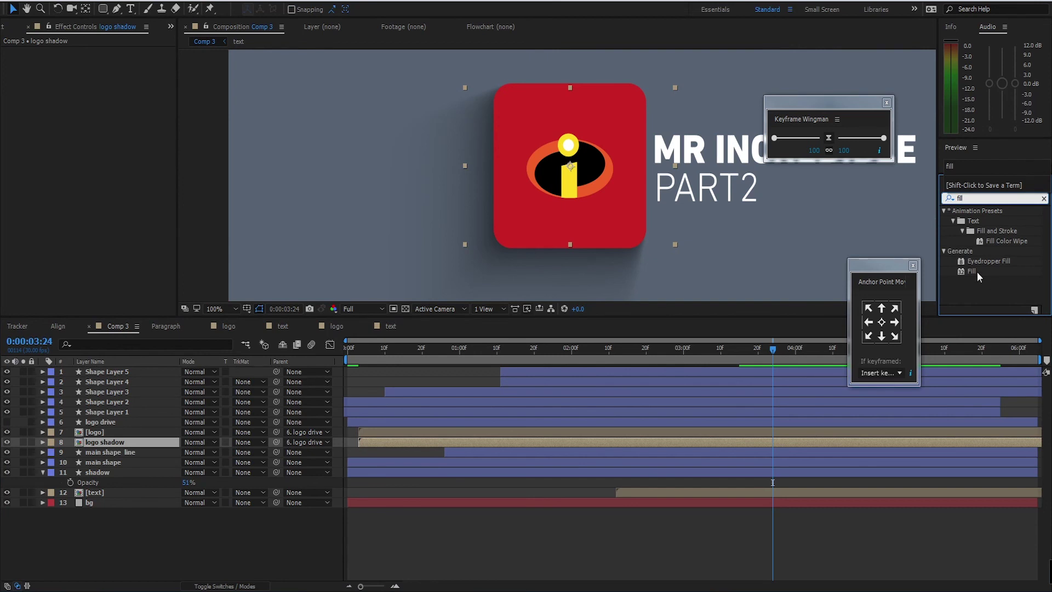
double_click(973, 271)
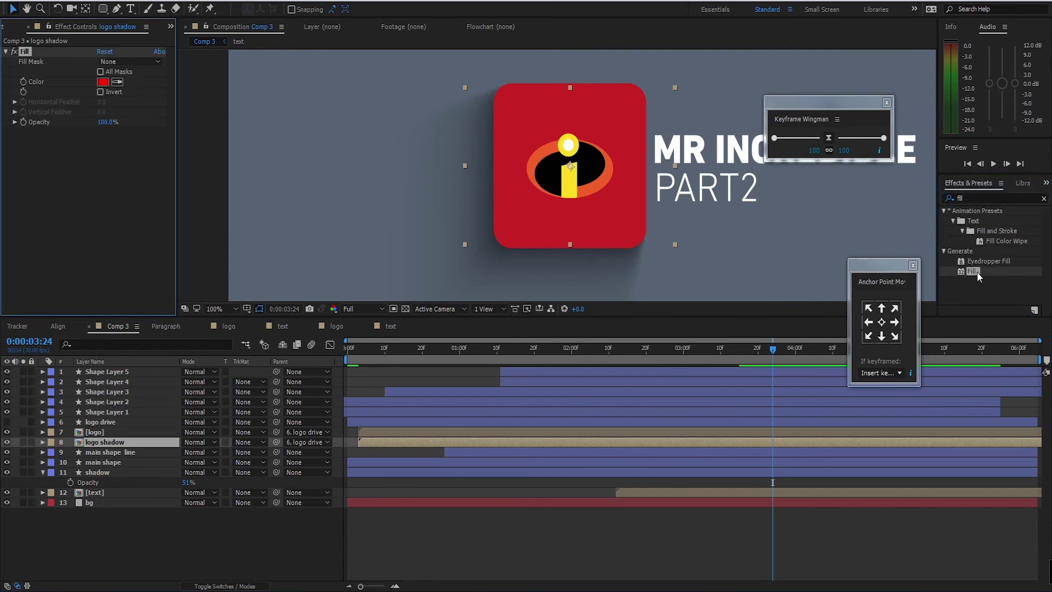
left_click(104, 82)
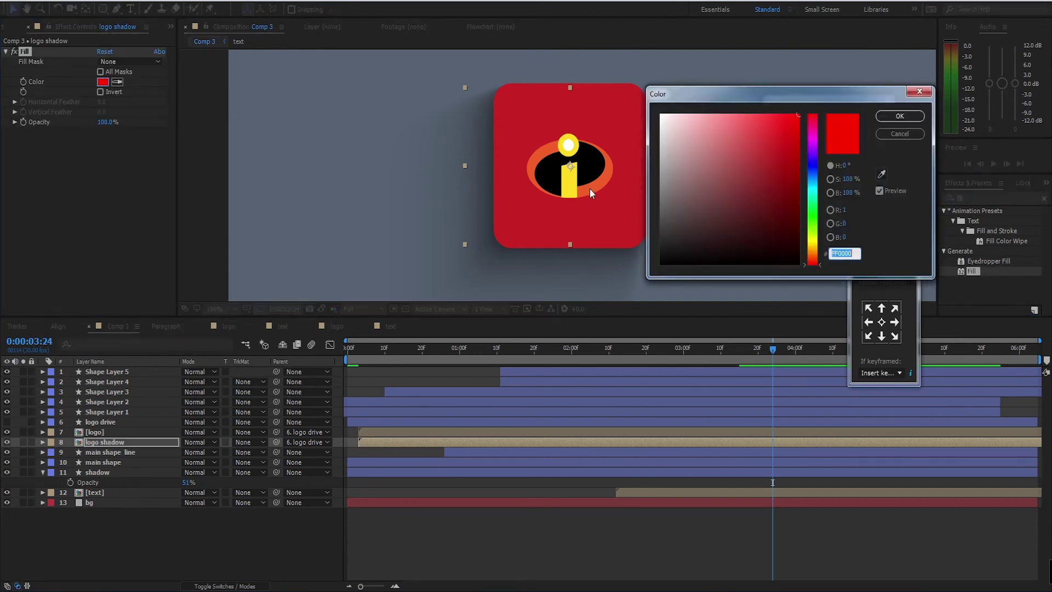
left_click_drag(722, 231, 599, 291)
left_click(900, 114)
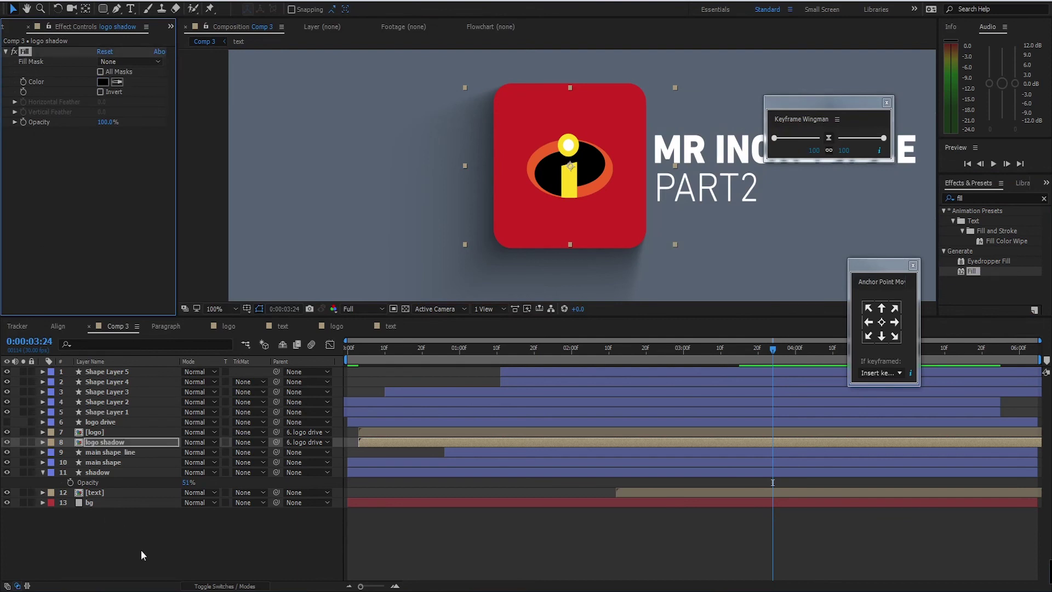
Step: Copy the CC Radial Fast Blur effect from the shadow layer
left_click(112, 441)
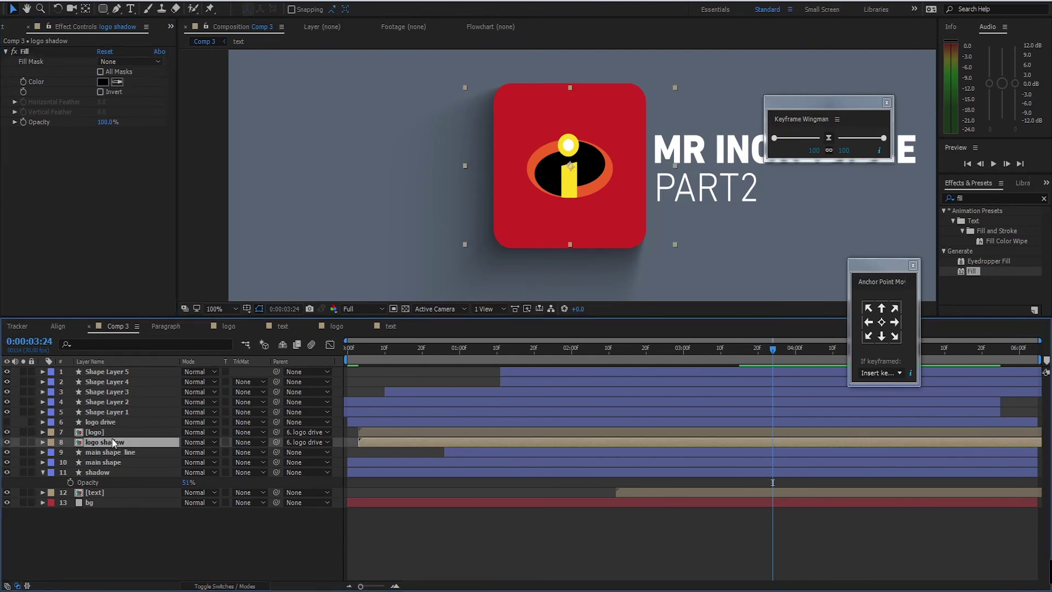
left_click(121, 471)
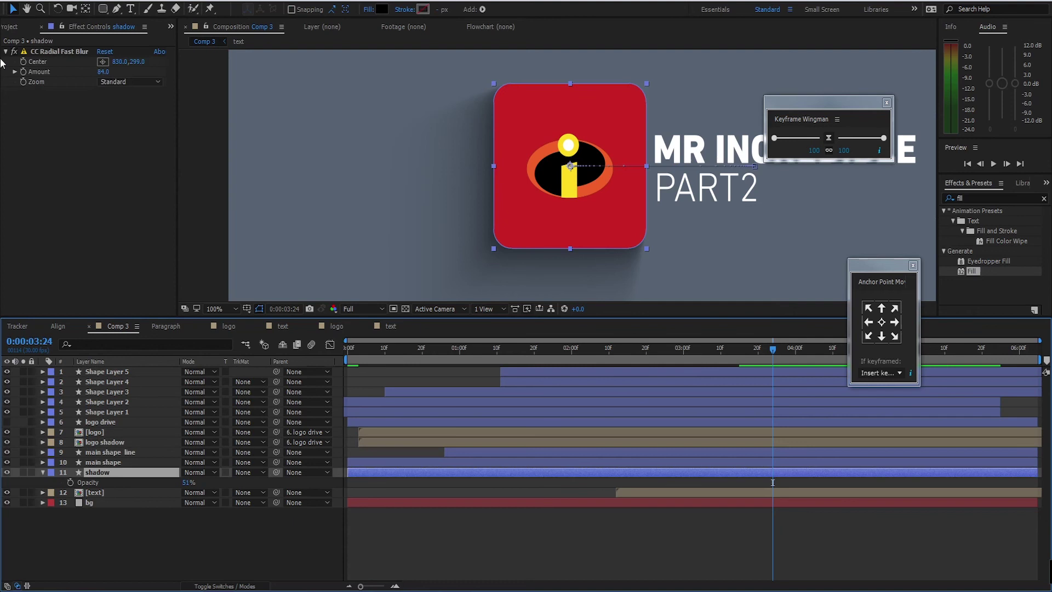
left_click(49, 52)
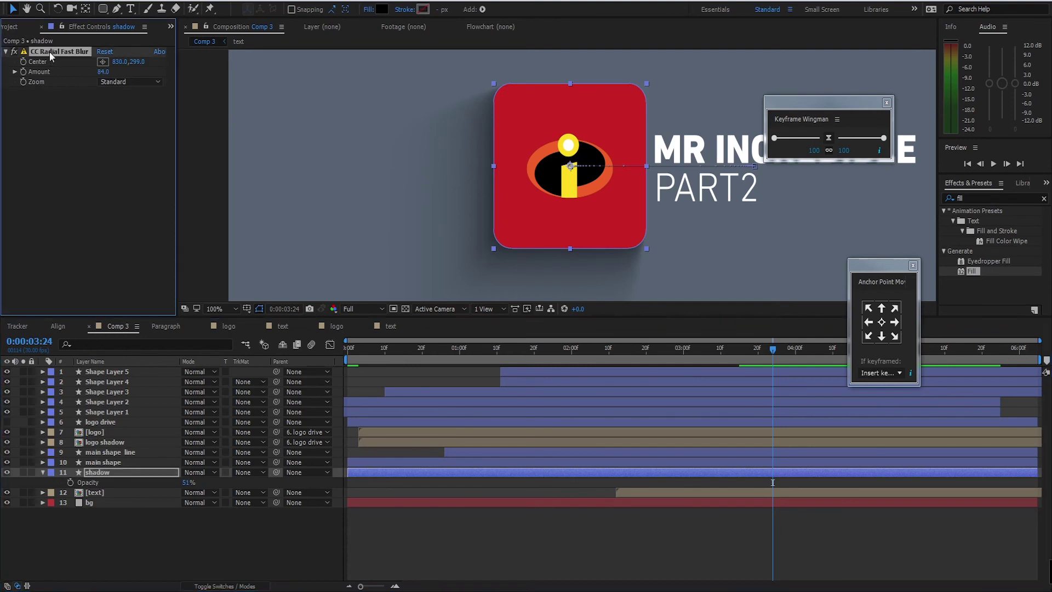
left_click(121, 432)
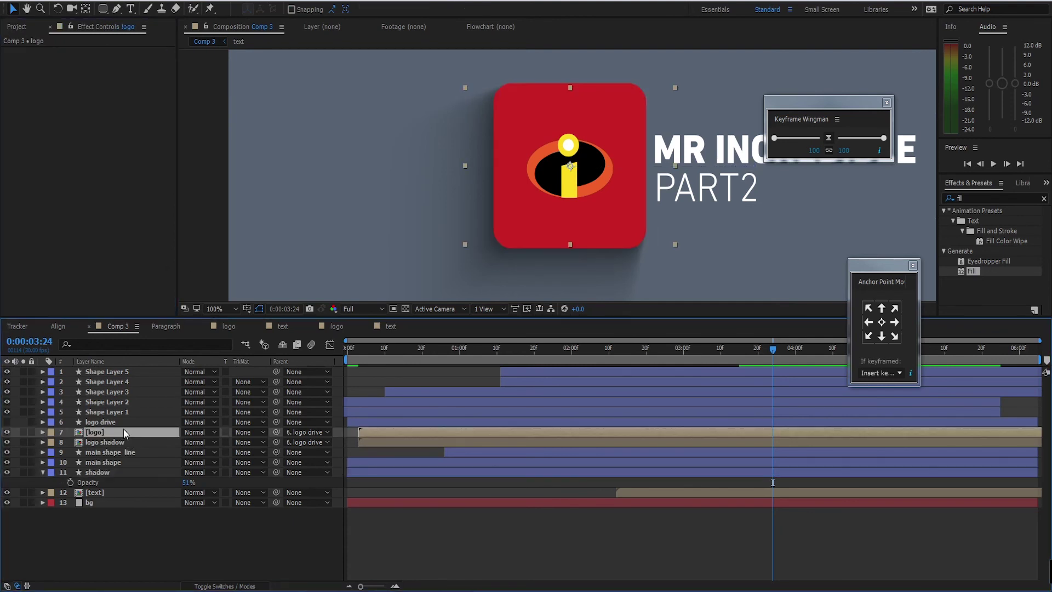
left_click(110, 473)
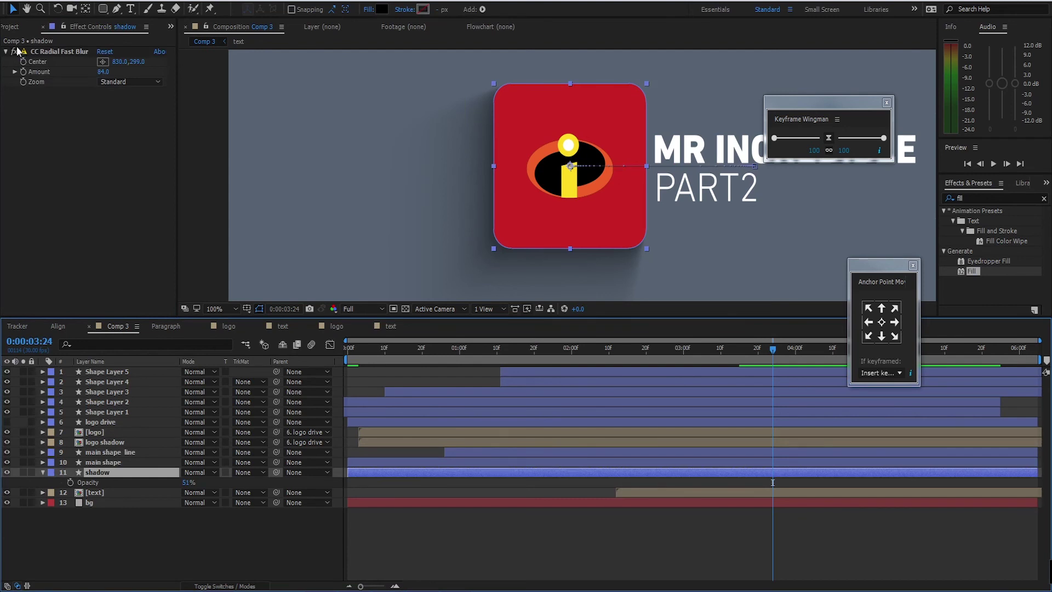
left_click(13, 27)
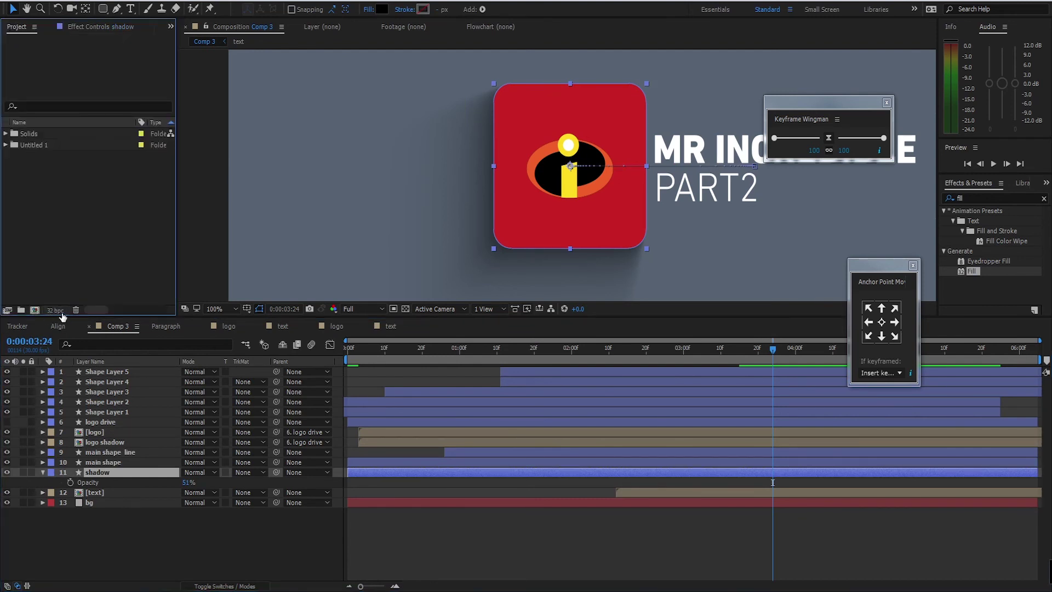
left_click(98, 27)
left_click(12, 27)
left_click(103, 28)
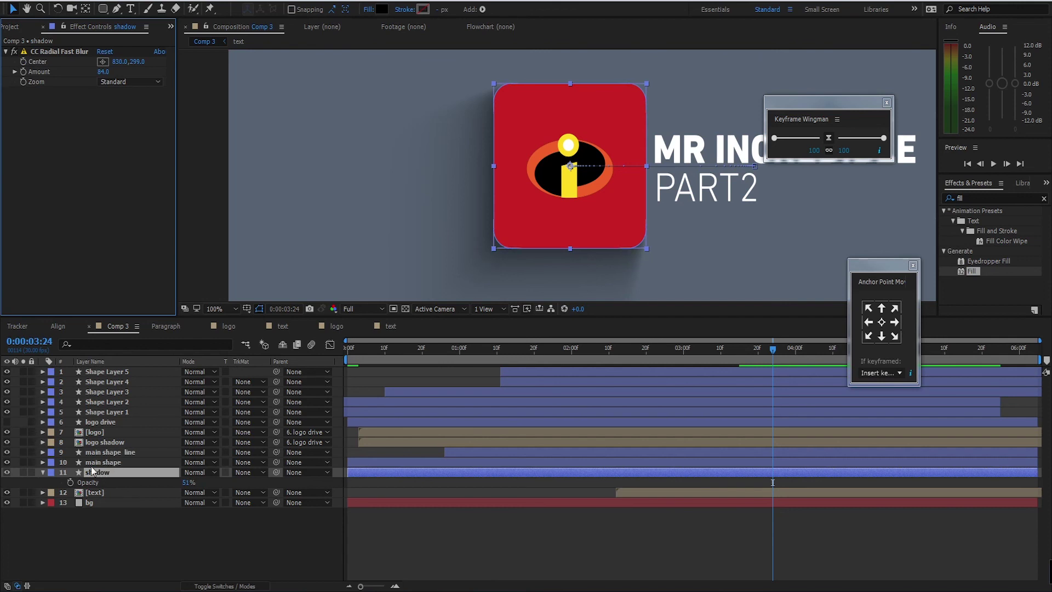
left_click(100, 433)
left_click(6, 433)
left_click(6, 432)
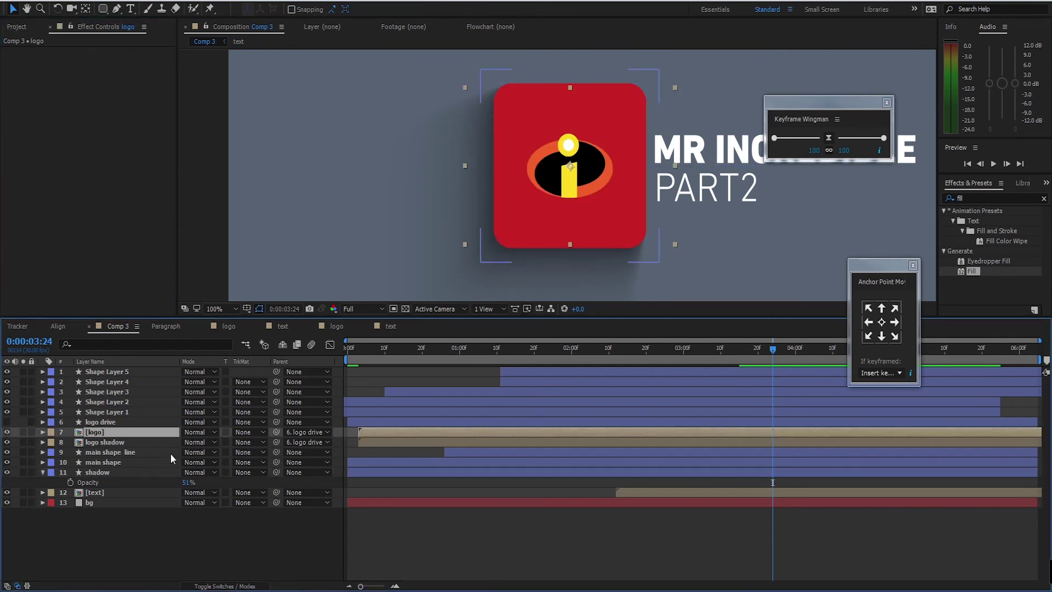
Step: Add the same CC Radial Fast Blur to the logo shadow layer and lower that layer's Opacity to 53%
left_click(114, 443)
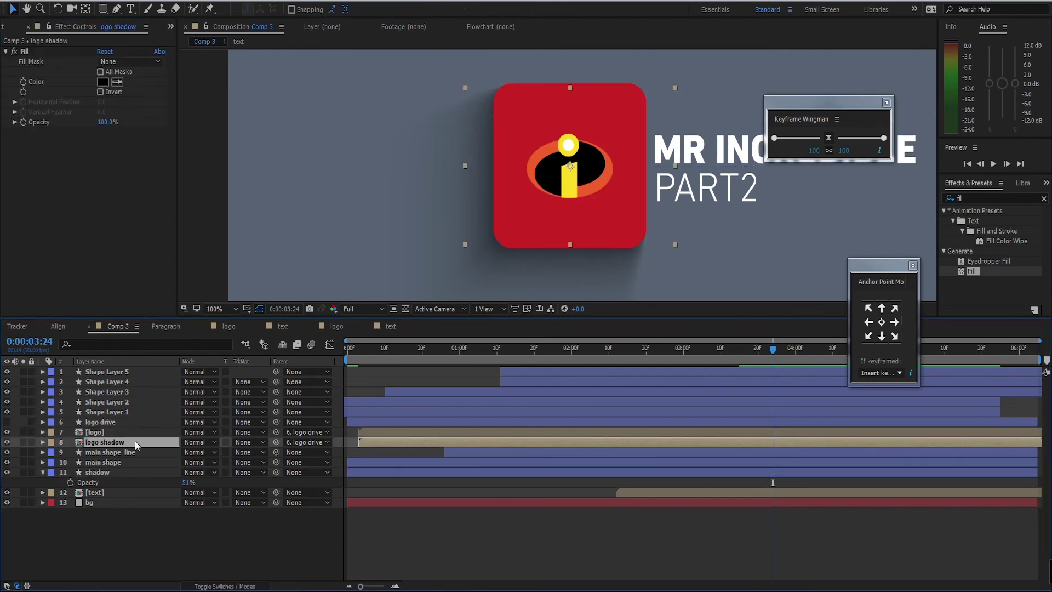
key("ctrl+alt+shift+e")
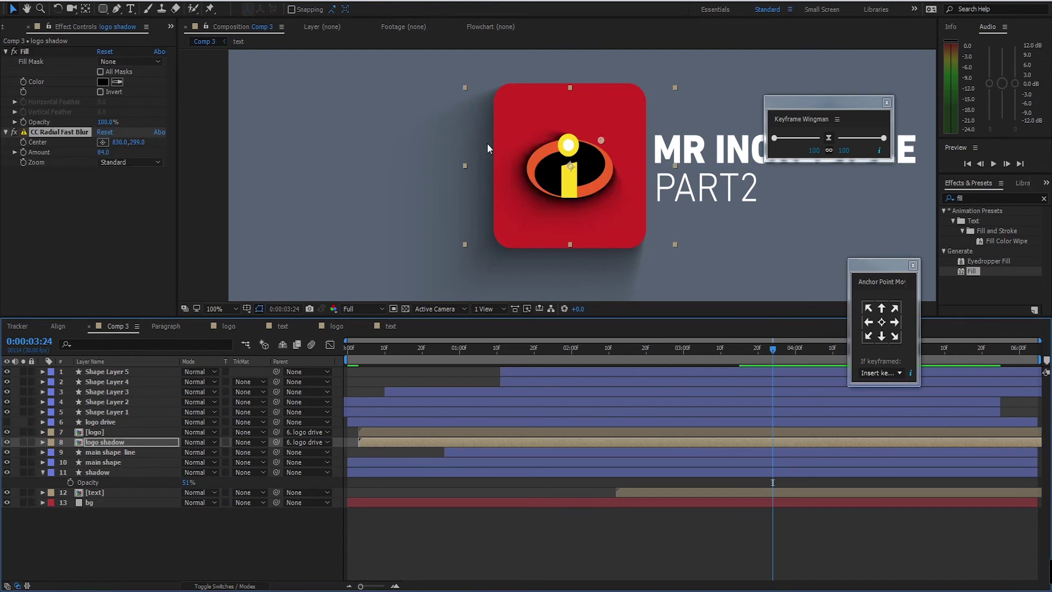
left_click(112, 445)
key("t")
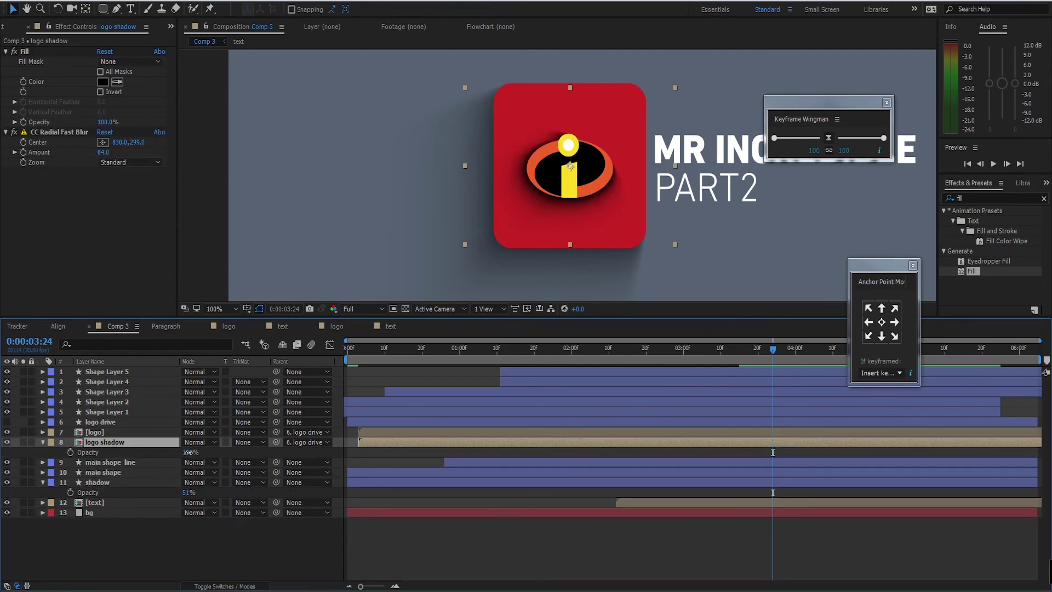
left_click_drag(189, 452, 172, 460)
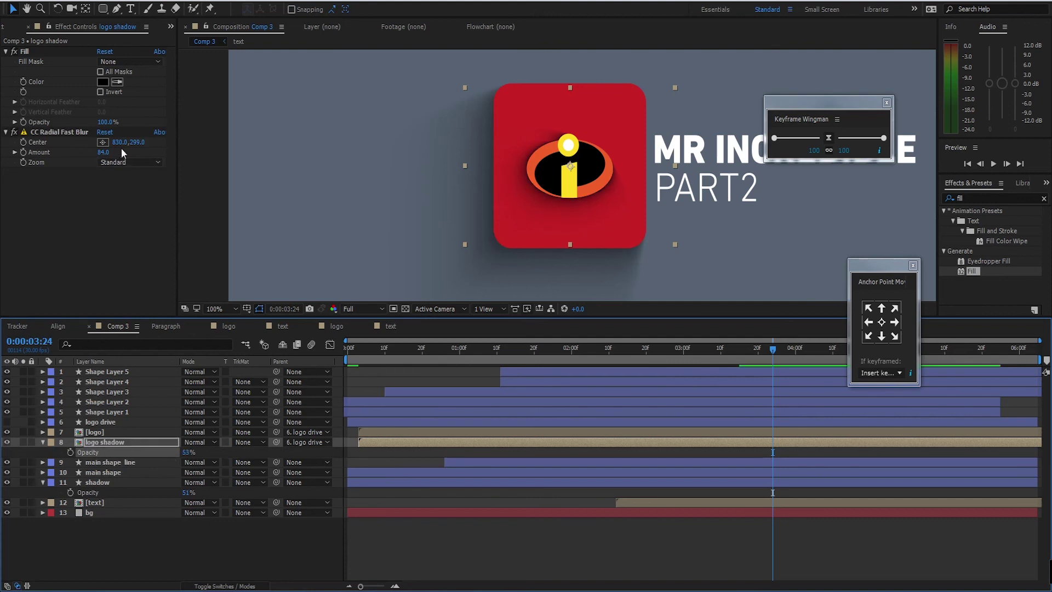
Step: Move the logo shadow's radial blur Center to 1023.3, 201, up and to the right of the logo
left_click(102, 142)
left_click(601, 186)
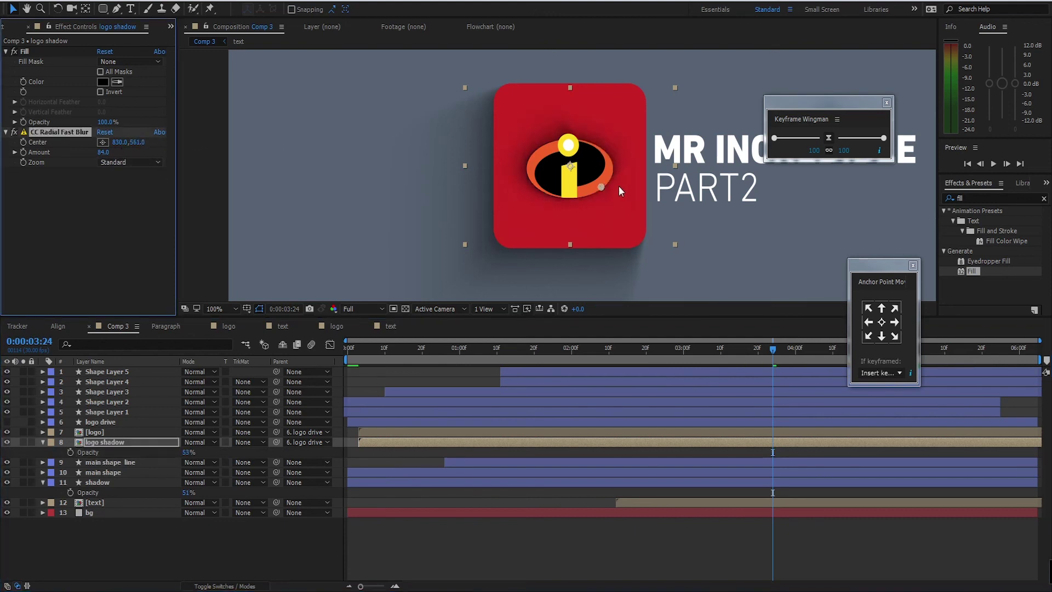
left_click_drag(602, 187, 633, 124)
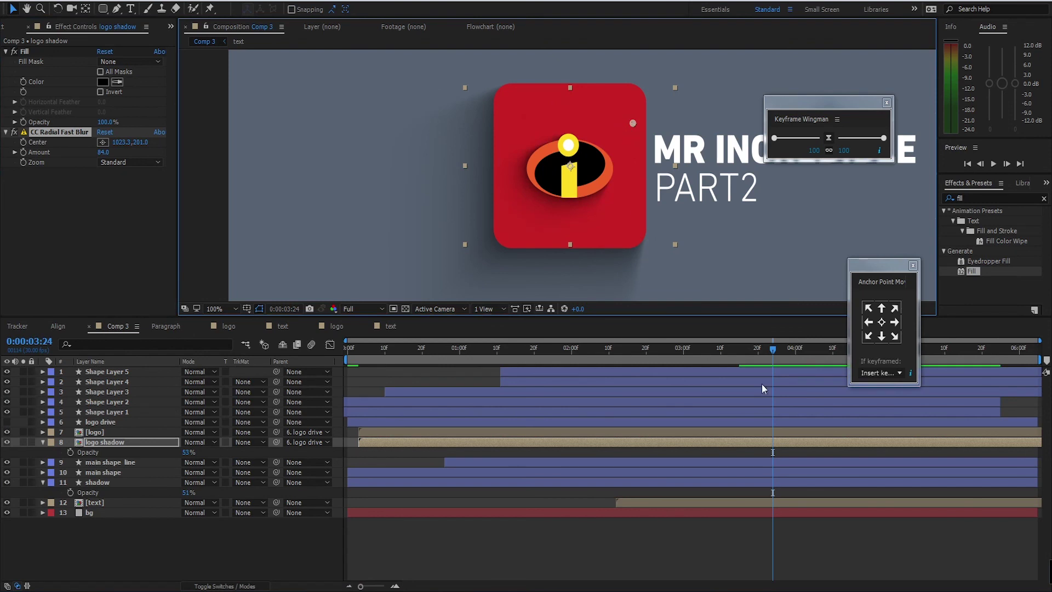
Step: Preview the whole animation from the start and examine the logo and its shadows around 0:00:04:12
left_click_drag(758, 351, 275, 367)
key("comma")
key("comma")
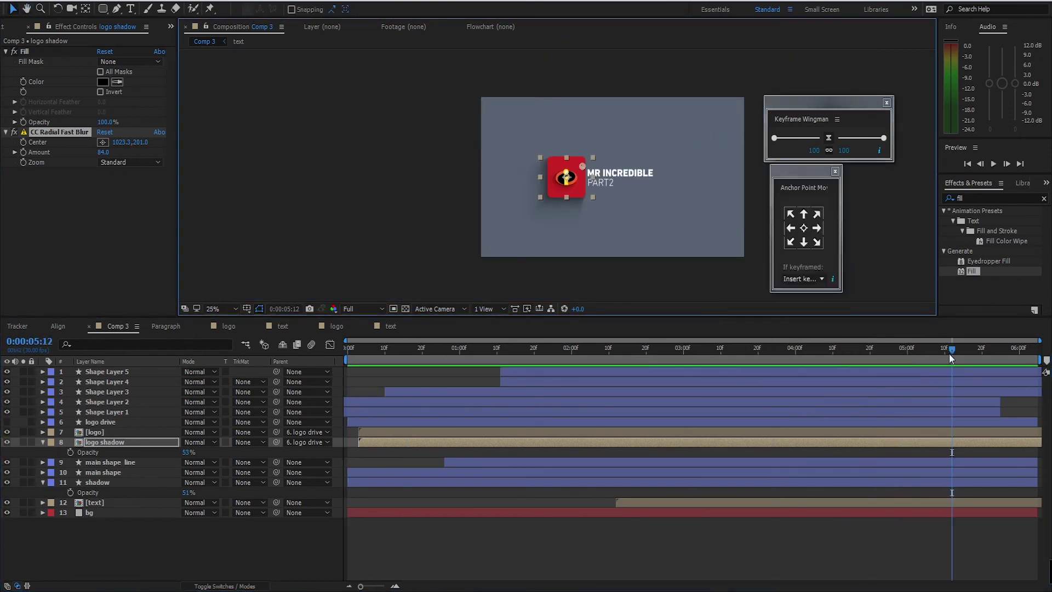
key("space")
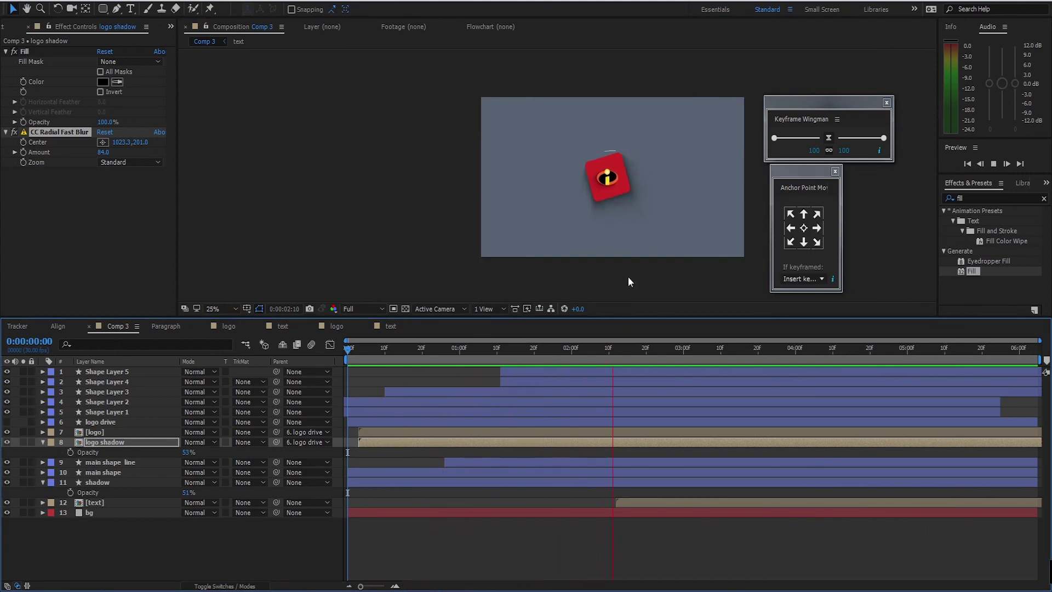
key("space")
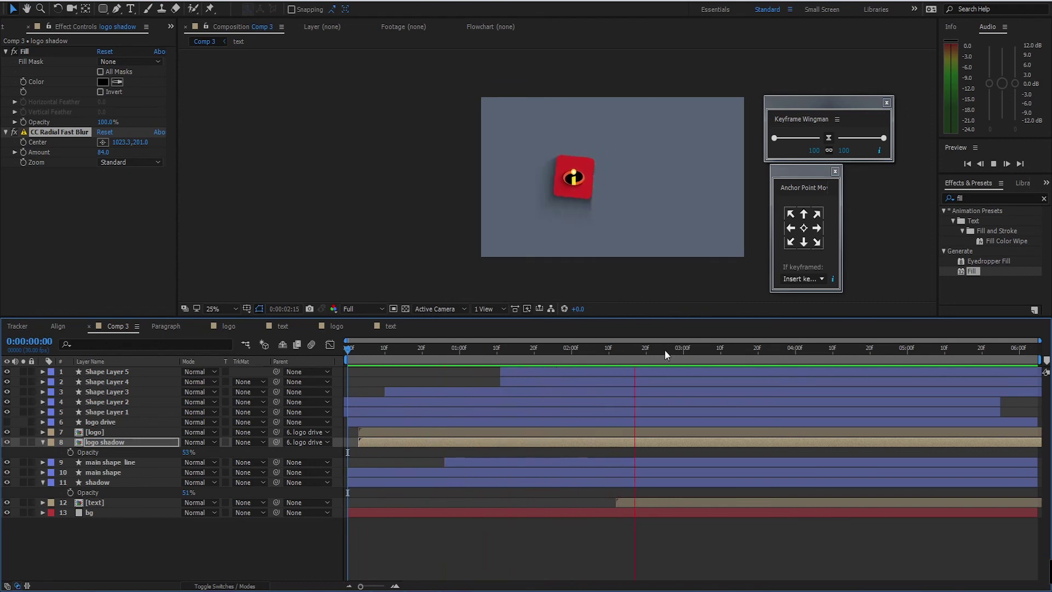
left_click_drag(661, 349, 841, 362)
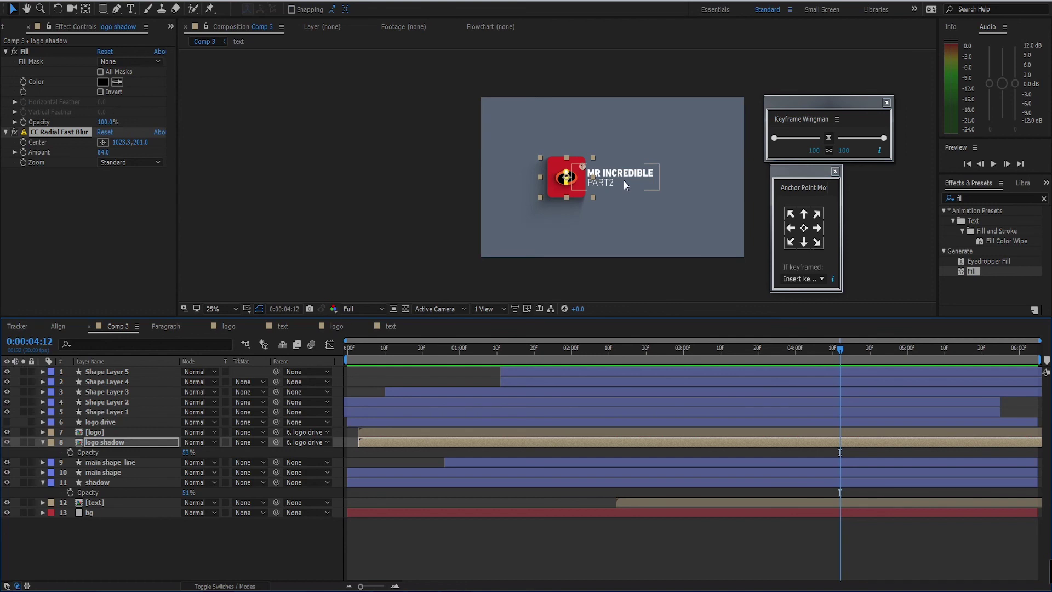
scroll(624, 180, "up", 1)
scroll(553, 183, "down", 1)
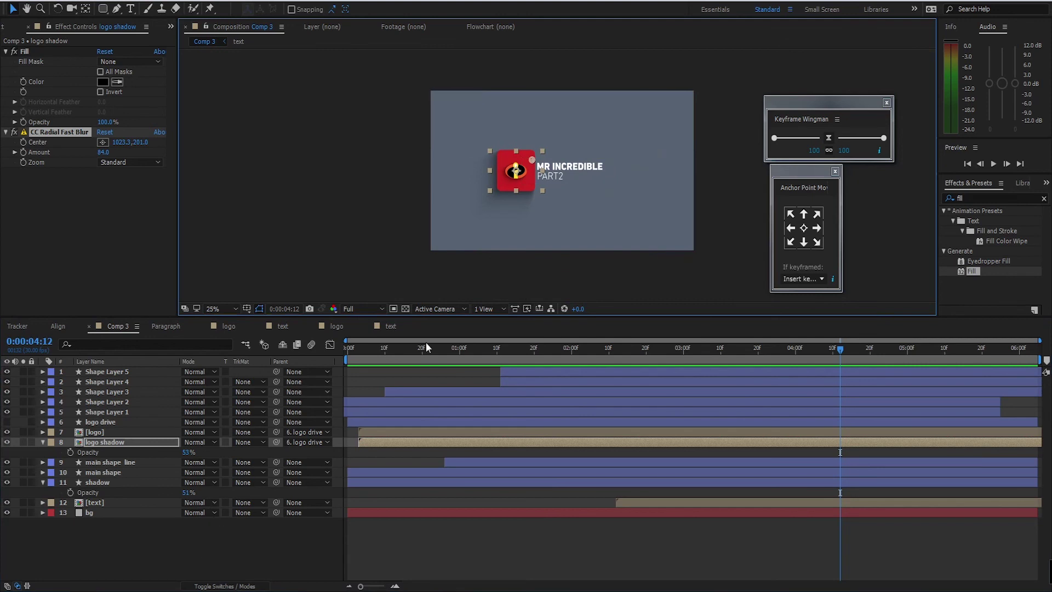
Step: Set the composition preview resolution to Quarter
left_click(378, 310)
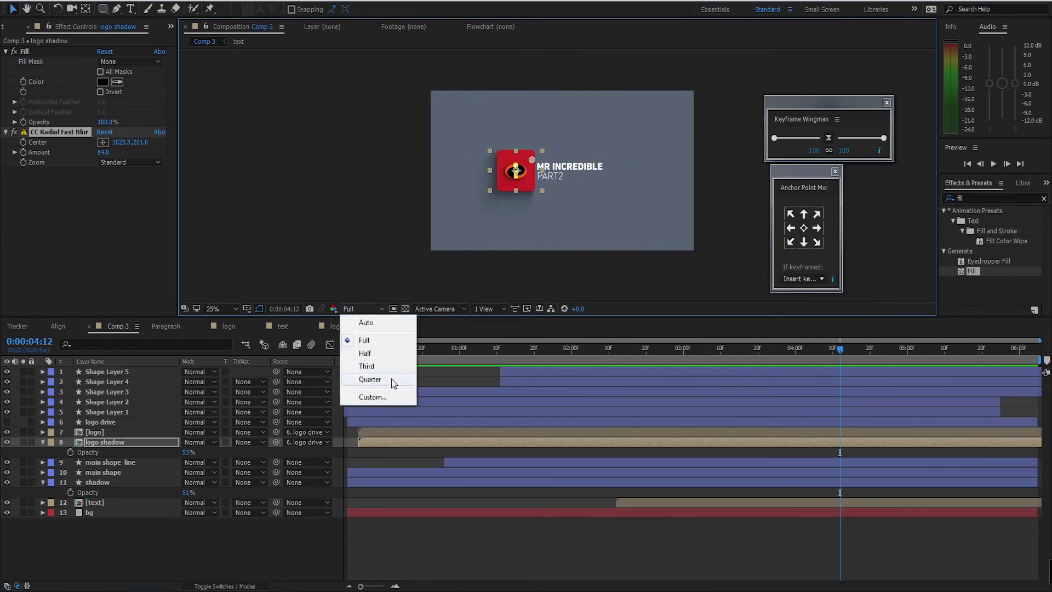
left_click(391, 380)
left_click(369, 307)
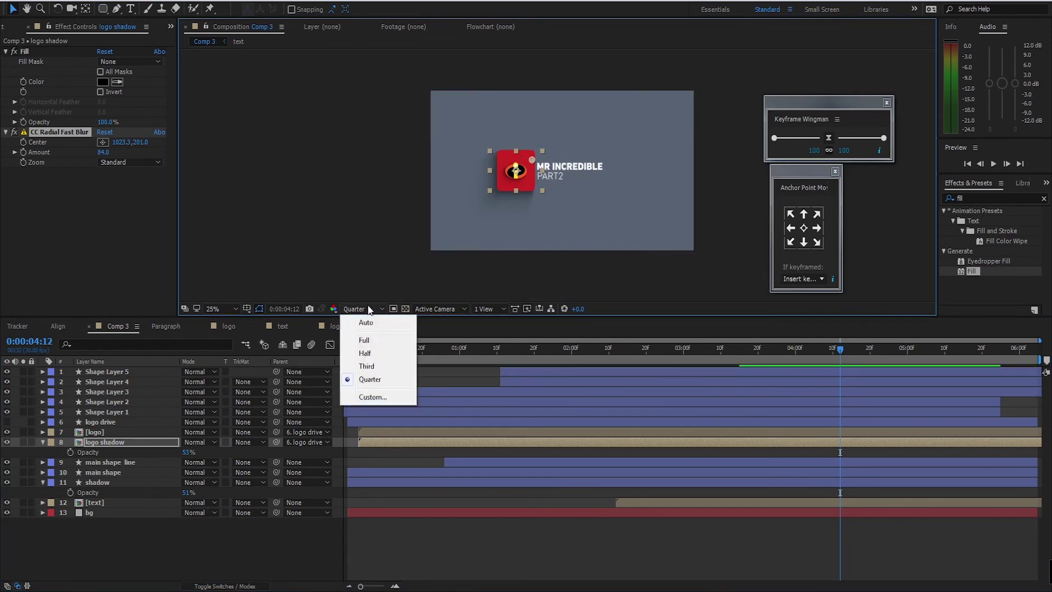
left_click(378, 380)
Step: Pre-compose all layers except bg into a new composition named main
left_click(194, 544)
left_click(105, 502)
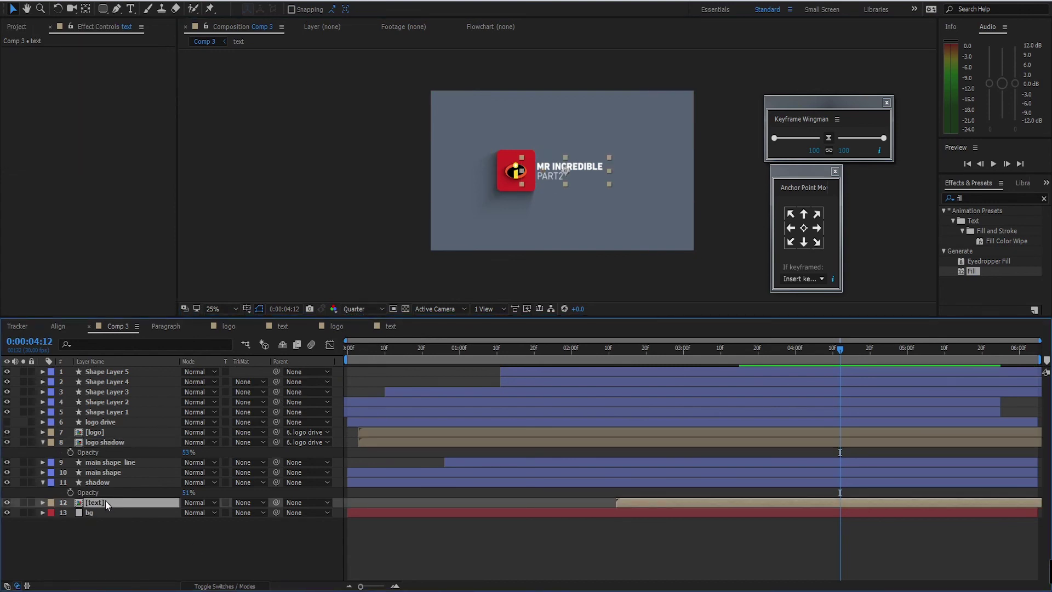
left_click(113, 372, "shift")
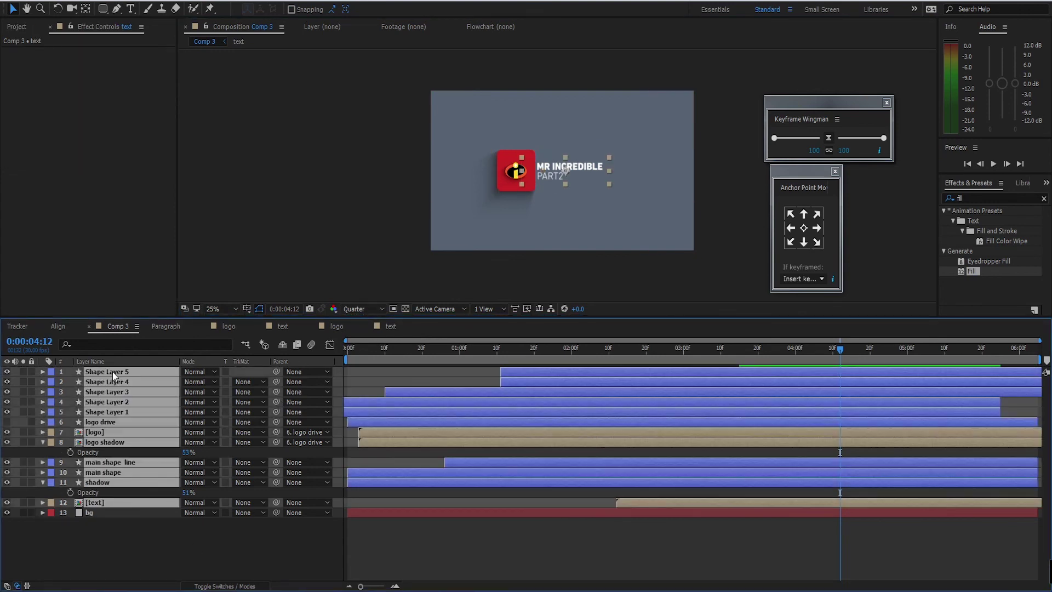
left_click(120, 528)
left_click(100, 502)
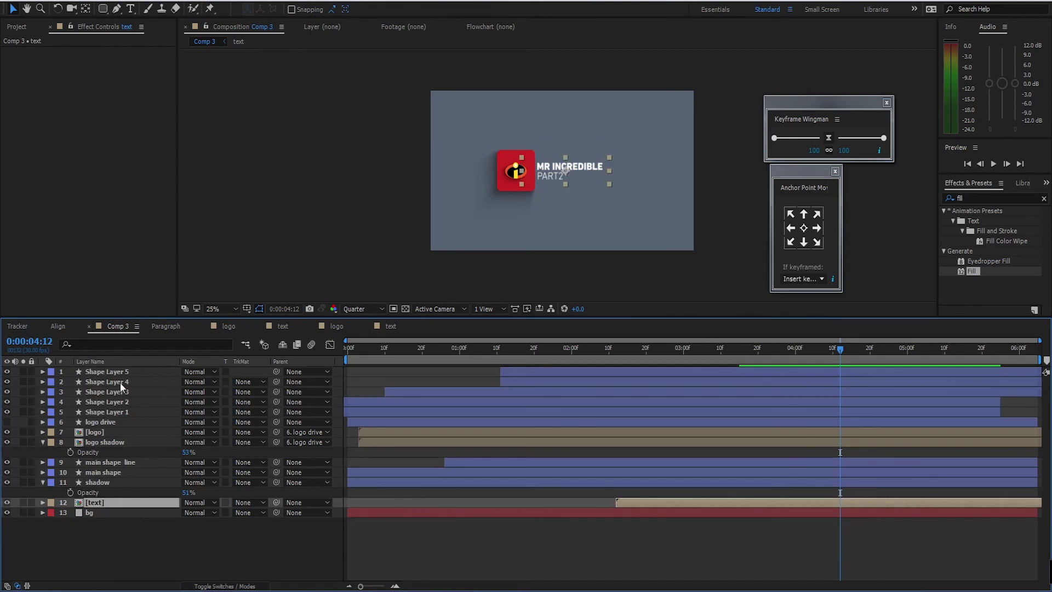
left_click(116, 372, "shift")
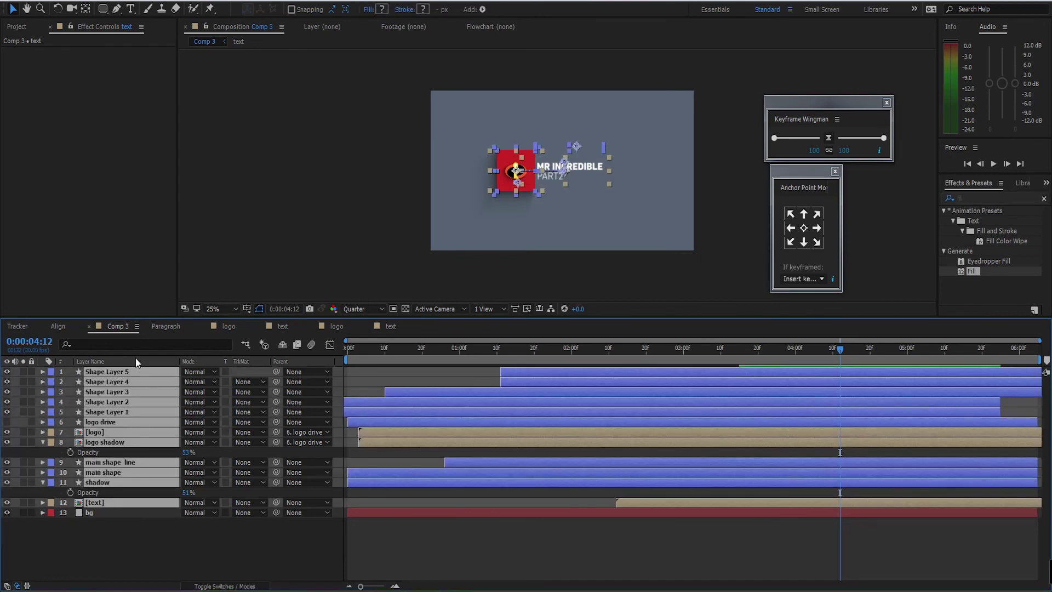
key("ctrl+shift+c")
type("main")
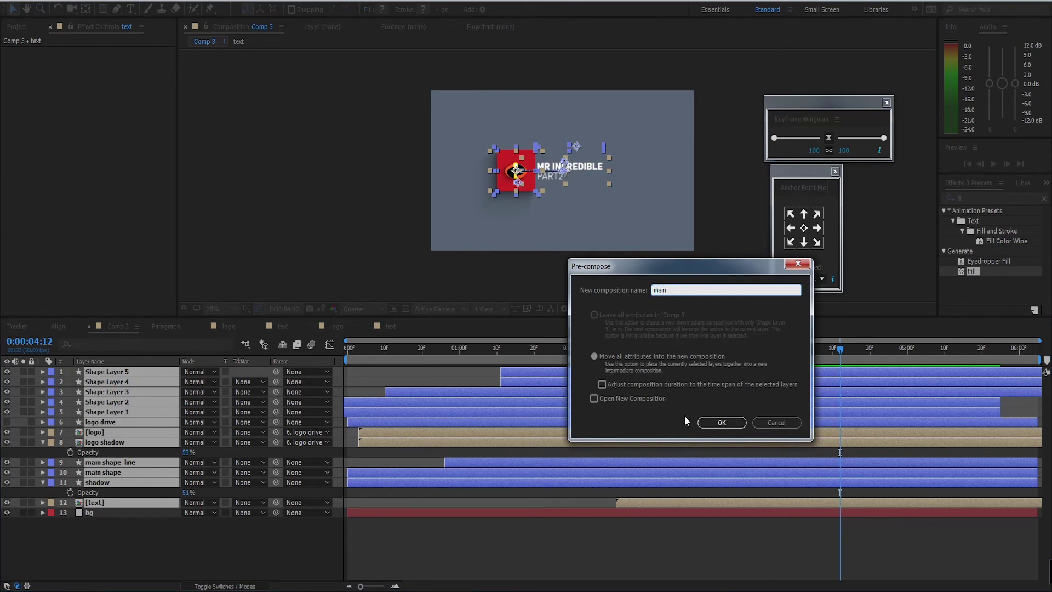
left_click(719, 422)
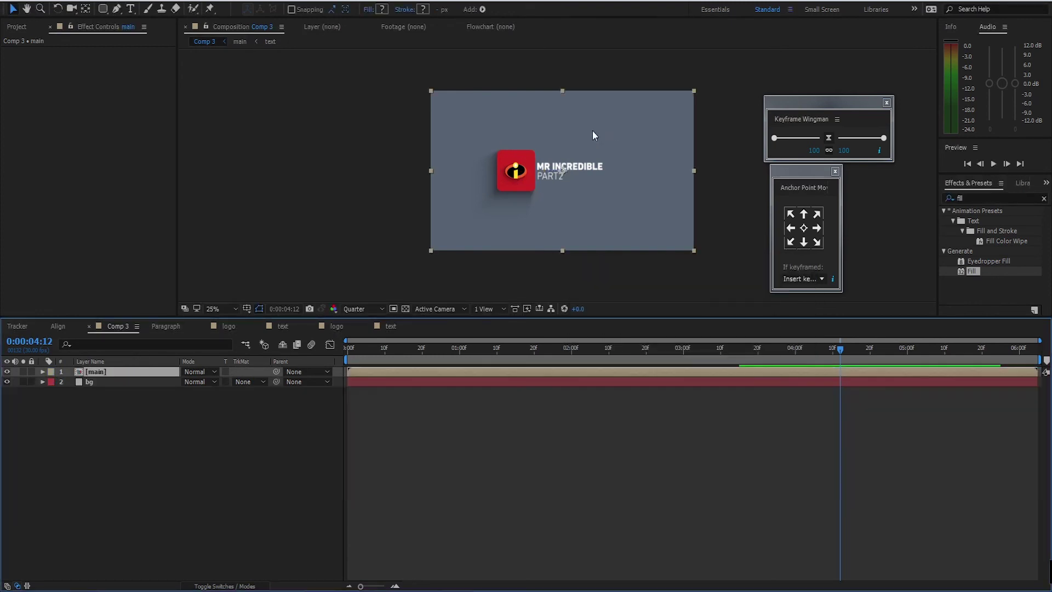
Step: Draw a black rectangle shape with a 2 px white stroke covering the logo and the title text
left_click(149, 429)
scroll(558, 160, "up", 2)
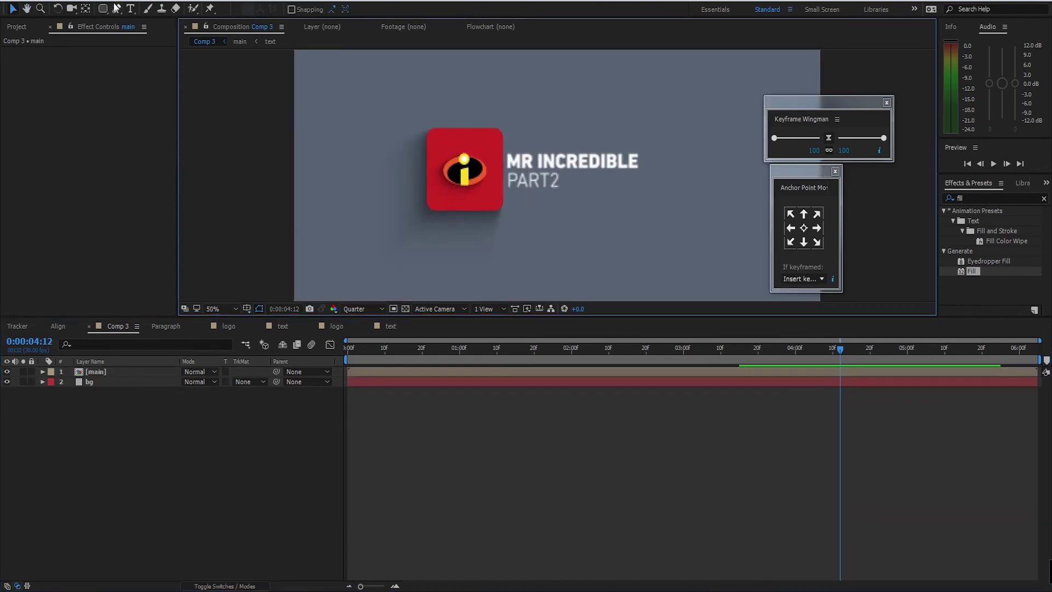
left_click_drag(102, 8, 166, 11)
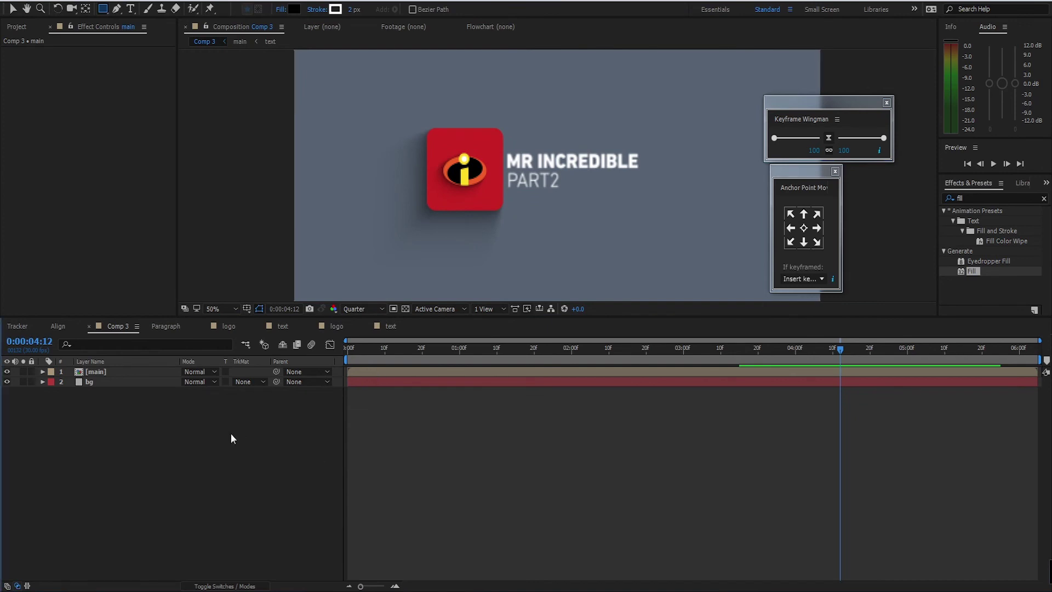
left_click_drag(424, 126, 643, 221)
left_click(136, 373)
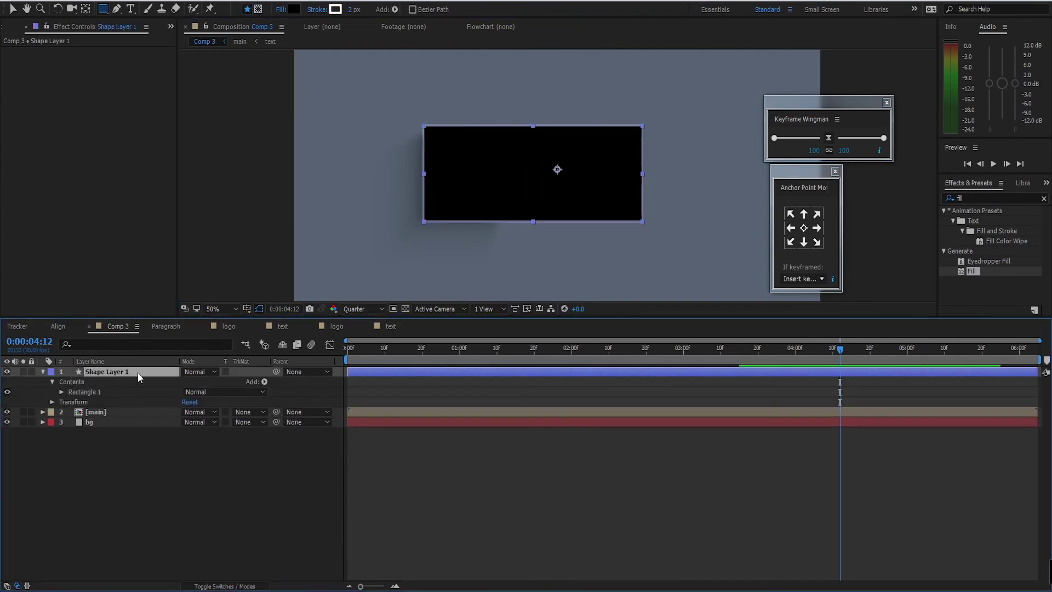
Step: Remove the black rectangle's stroke and center its anchor point within the shape
left_click(318, 11)
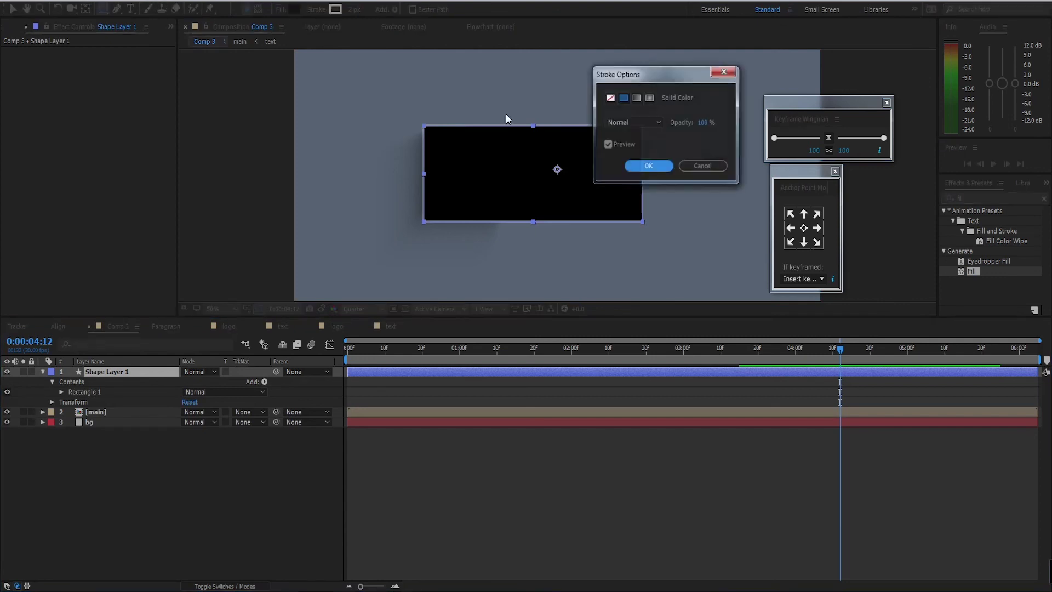
left_click(610, 97)
left_click(647, 166)
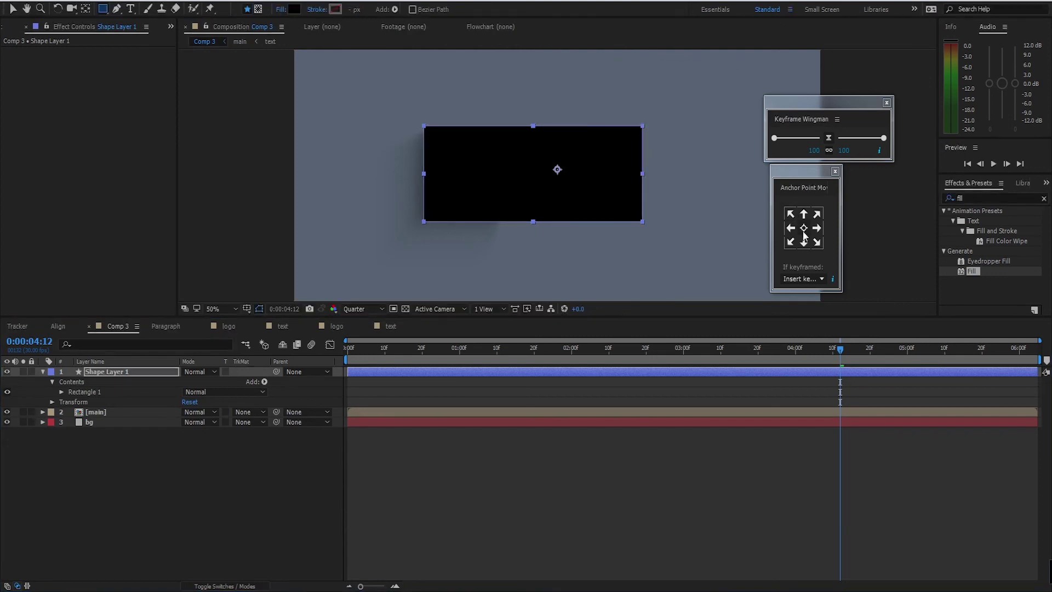
key("ctrl+alt+Home")
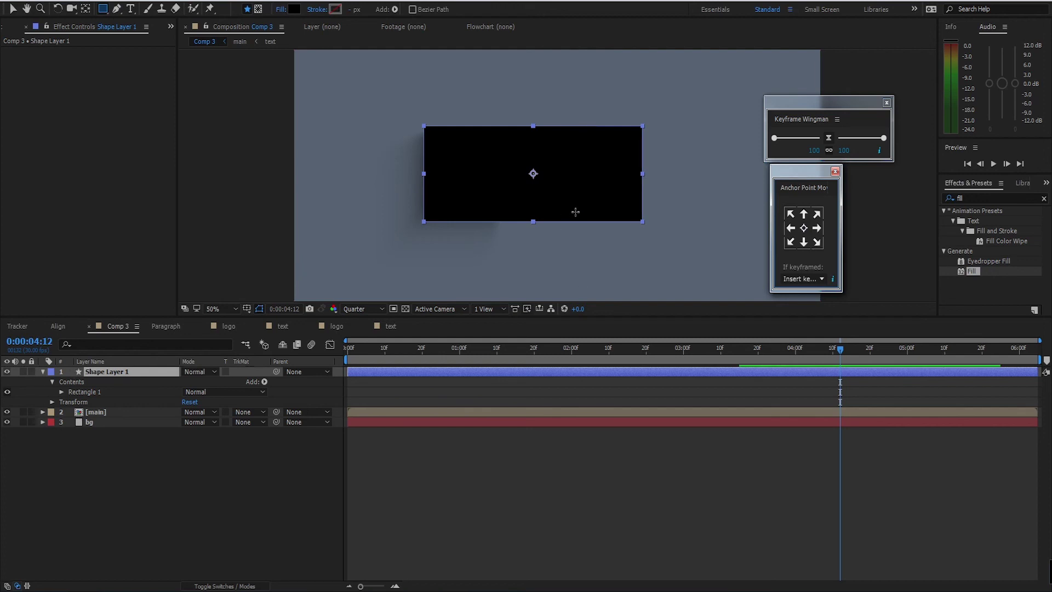
Step: Center the rectangle horizontally in the composition, and move it straight up above the logo and title
left_click(13, 9)
key("comma")
key("comma")
key("comma")
key("period")
key("period")
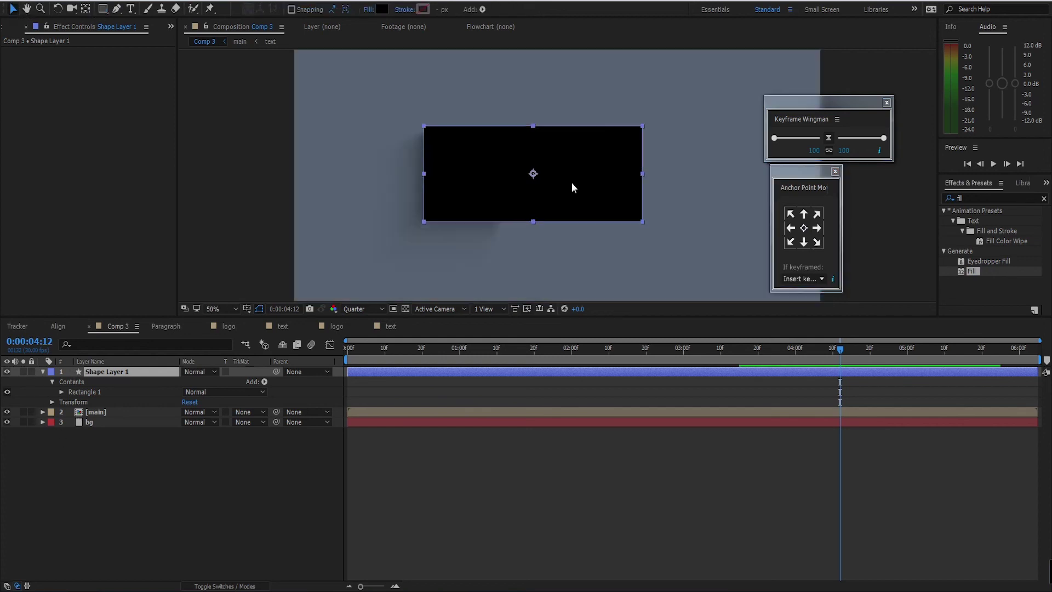
left_click(58, 326)
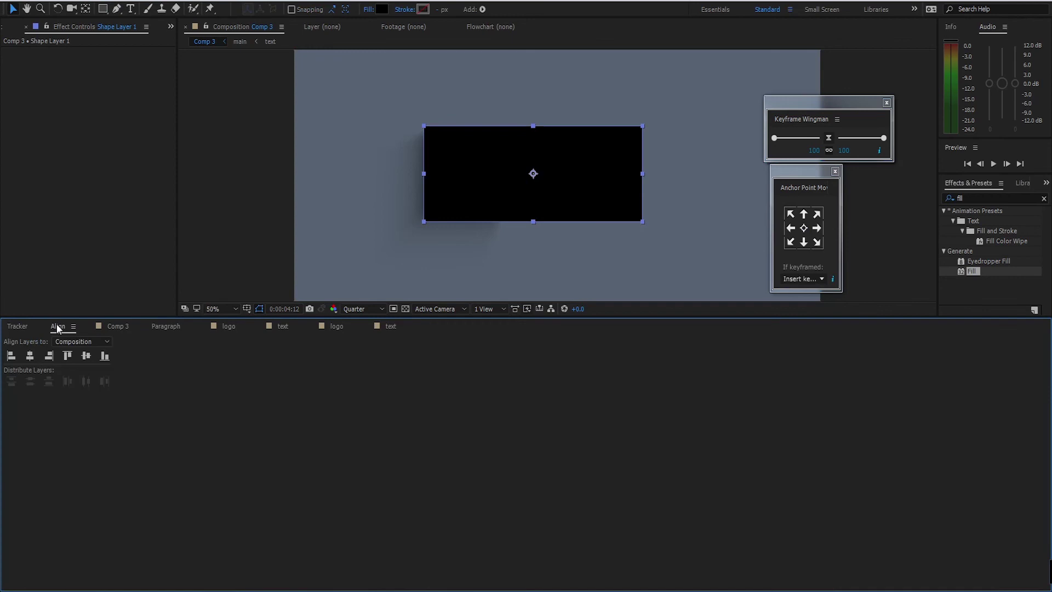
left_click(30, 356)
key("comma")
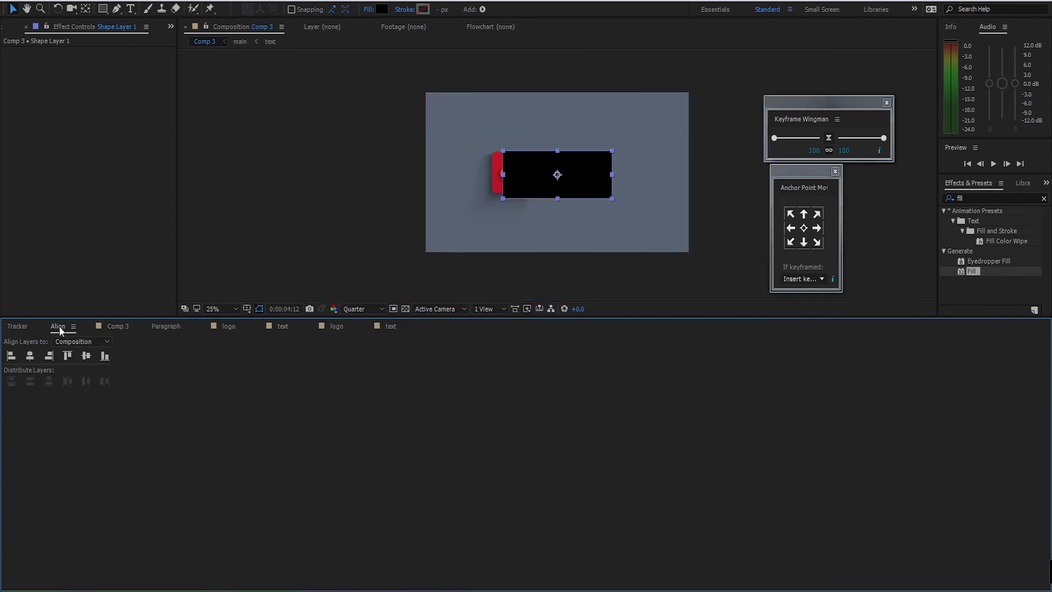
left_click(118, 327)
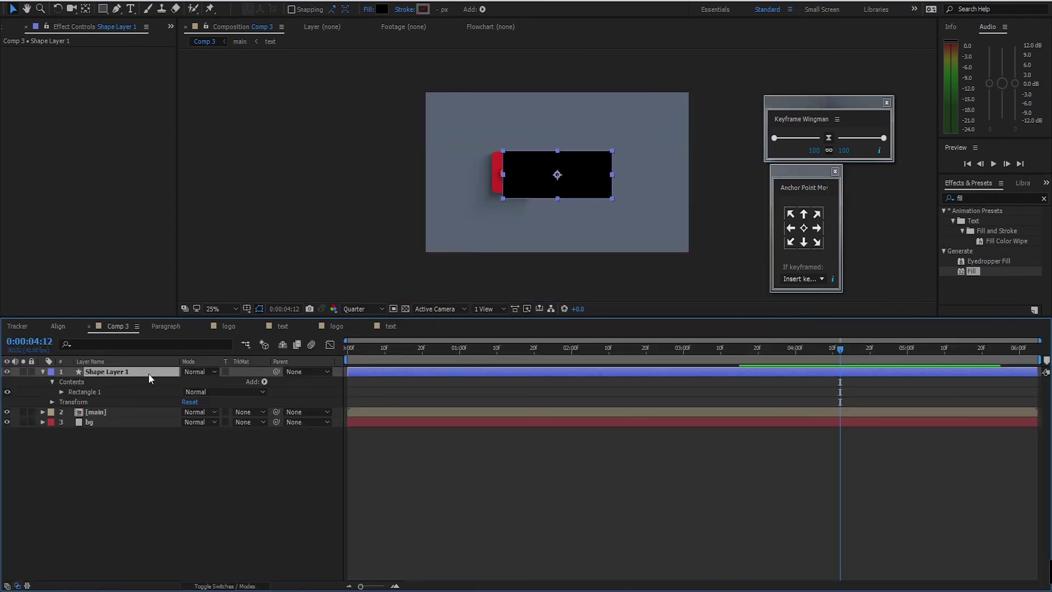
left_click_drag(596, 181, 590, 135)
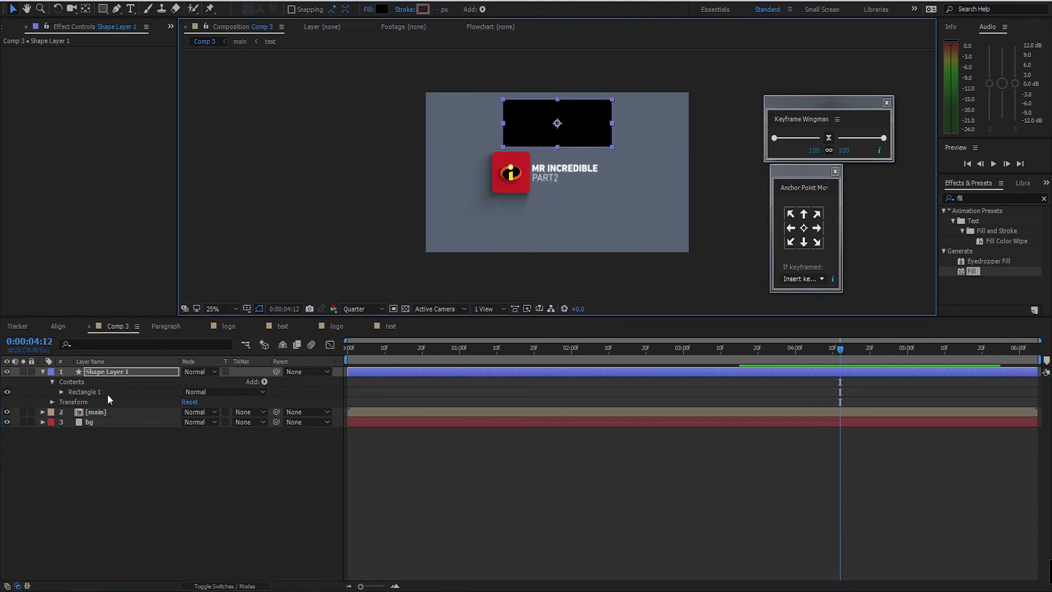
Step: Animate the main layer's Position from 939, 540 at 0:00:02:00 to 1081, 540 at 0:00:03:06
left_click(111, 411)
key("p")
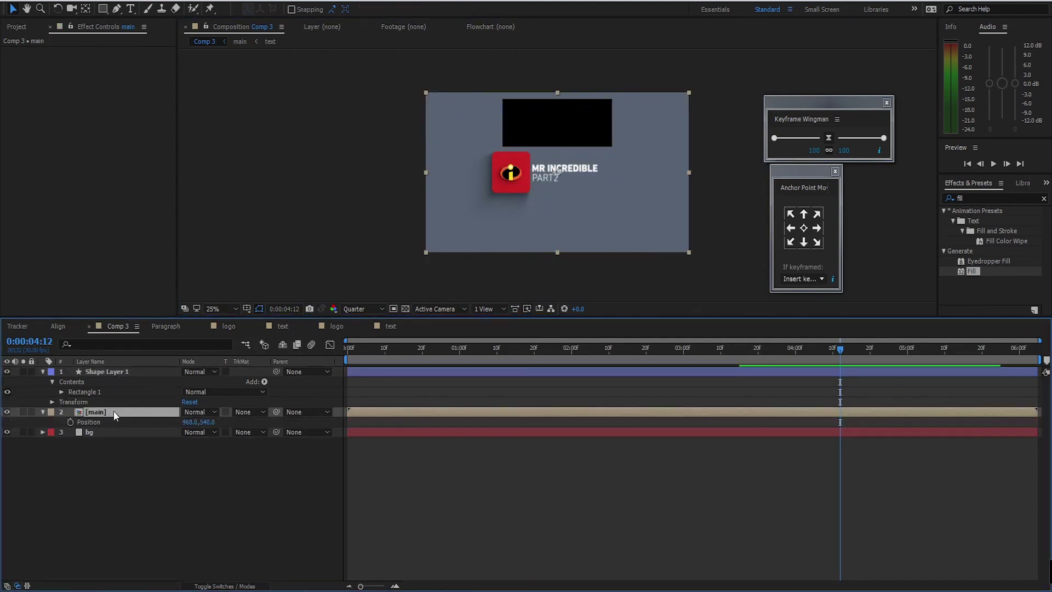
left_click(70, 422)
left_click_drag(841, 350, 598, 373)
left_click_drag(833, 423, 639, 422)
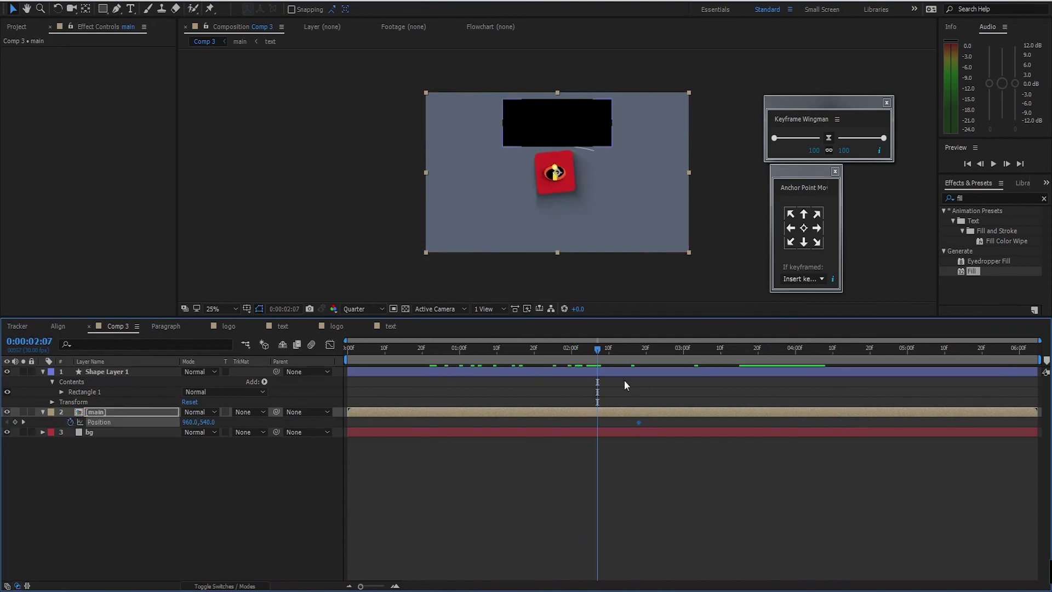
left_click_drag(598, 350, 704, 361)
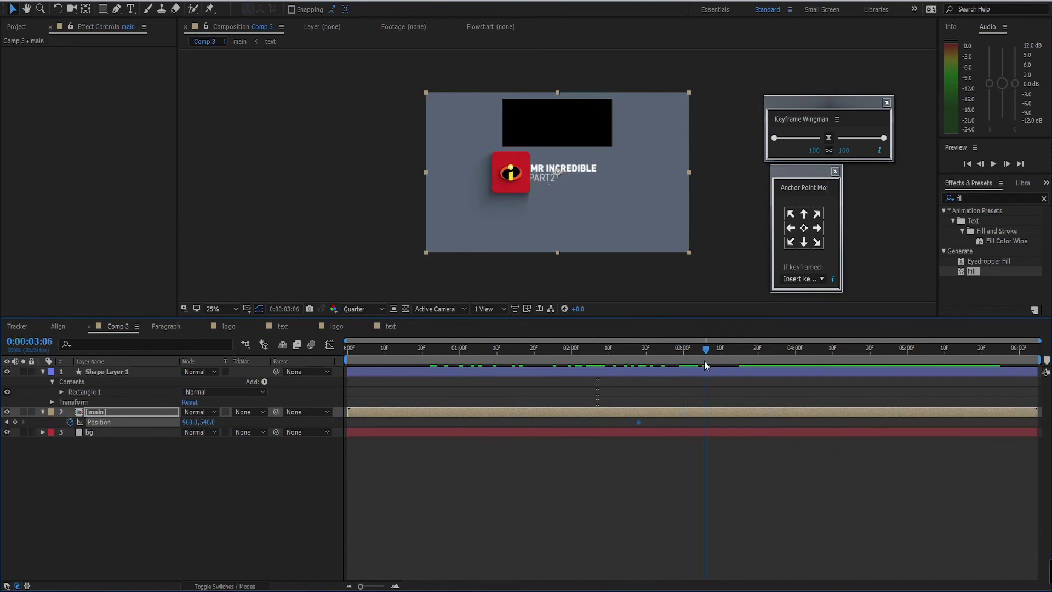
left_click_drag(639, 422, 704, 423)
left_click_drag(190, 422, 261, 424)
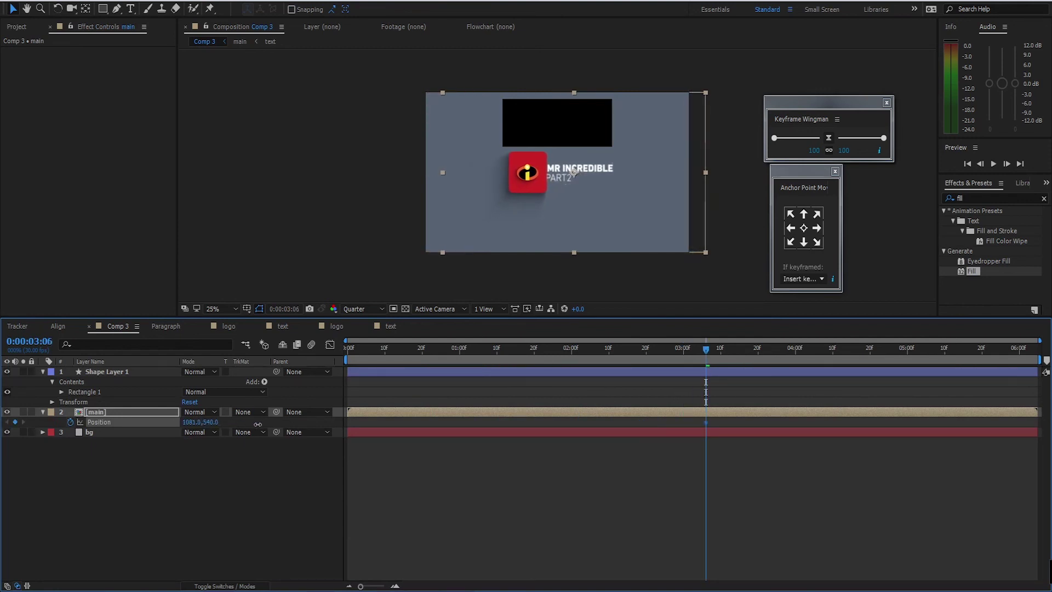
left_click_drag(705, 351, 571, 370)
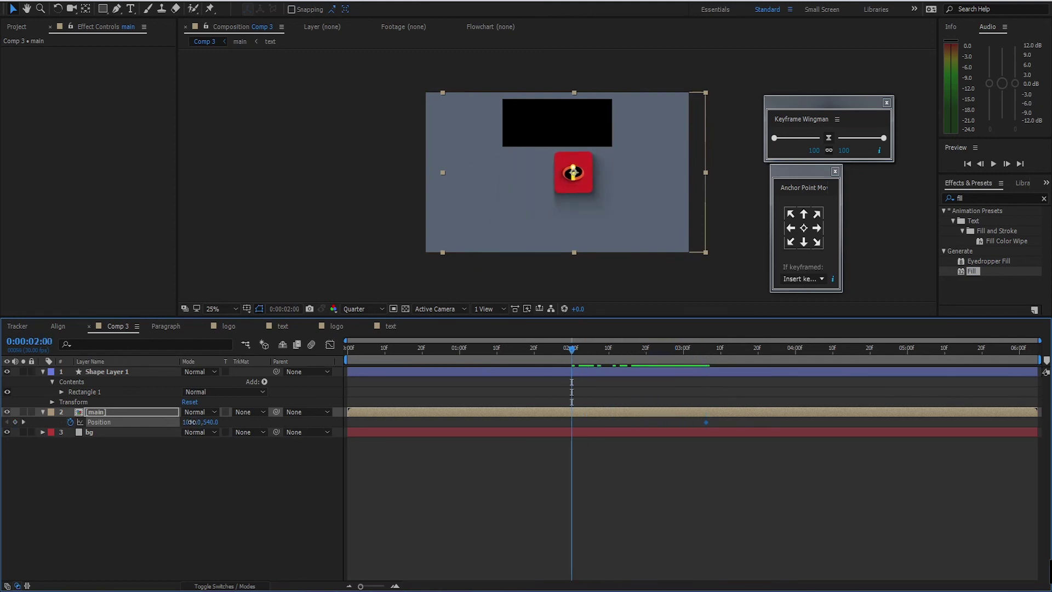
left_click_drag(192, 422, 122, 431)
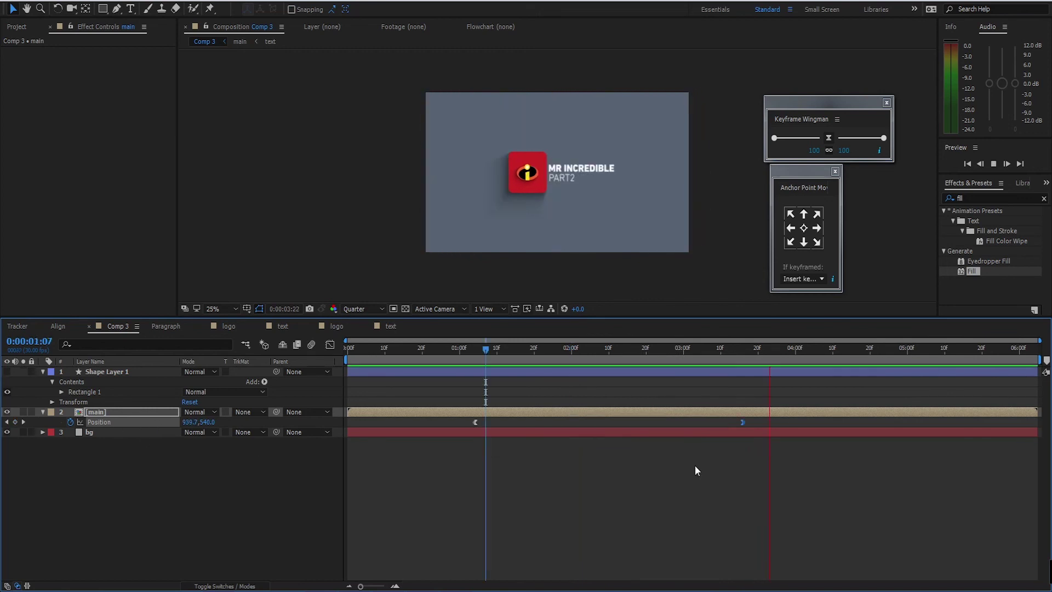
Step: Try to move main's ending Position keyframe to just after 0:00:04:00, and undo the move
left_click(772, 350)
left_click_drag(772, 351, 747, 369)
left_click_drag(743, 422, 807, 423)
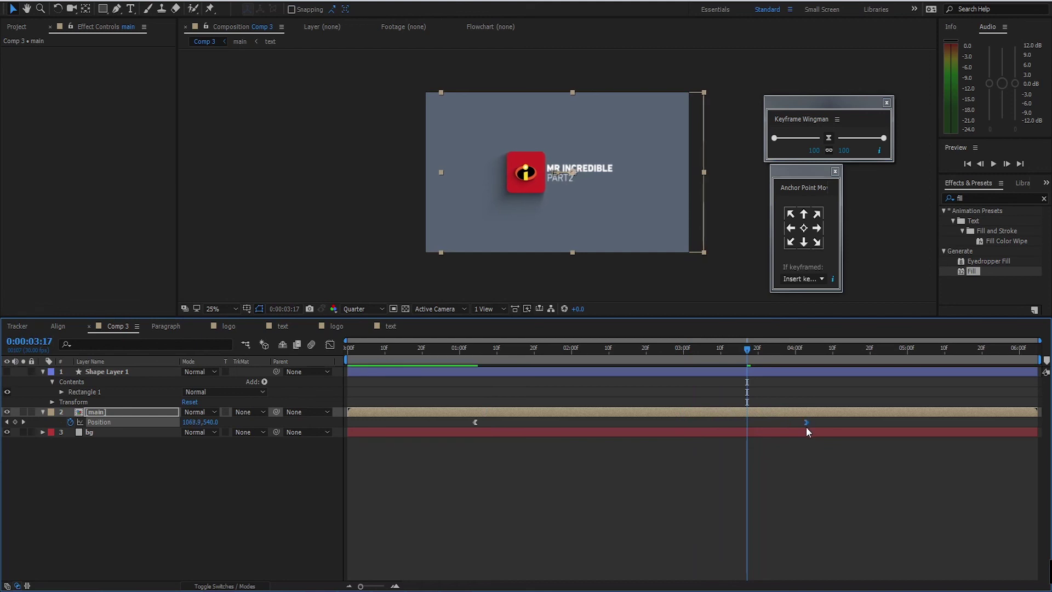
key("ctrl+z")
Step: Move main's starting Position keyframe to 0:00:00:20 and preview the animation from the start
key("Home")
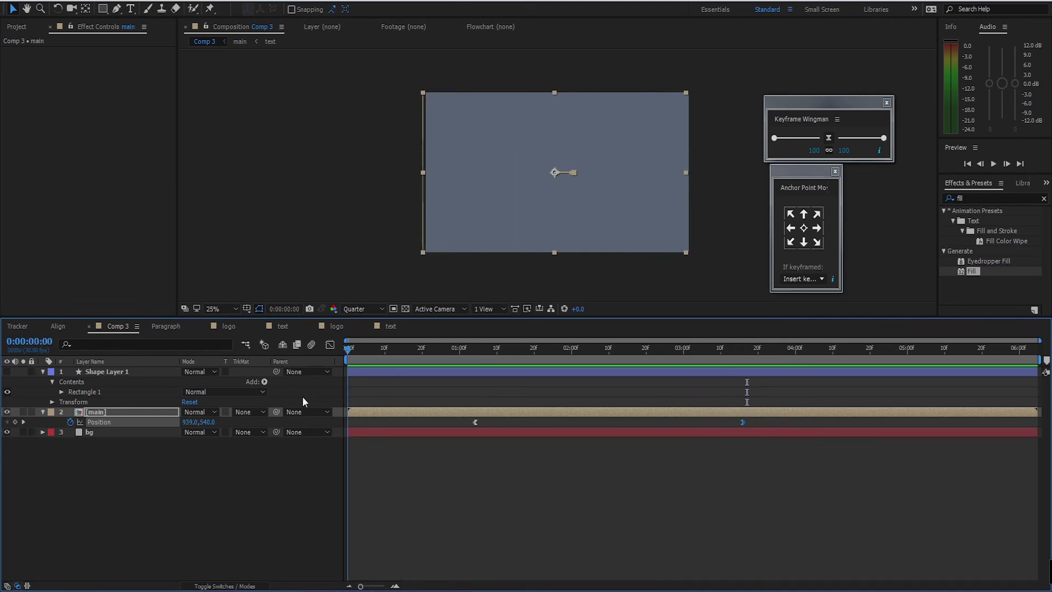
left_click_drag(474, 422, 423, 430)
key("space")
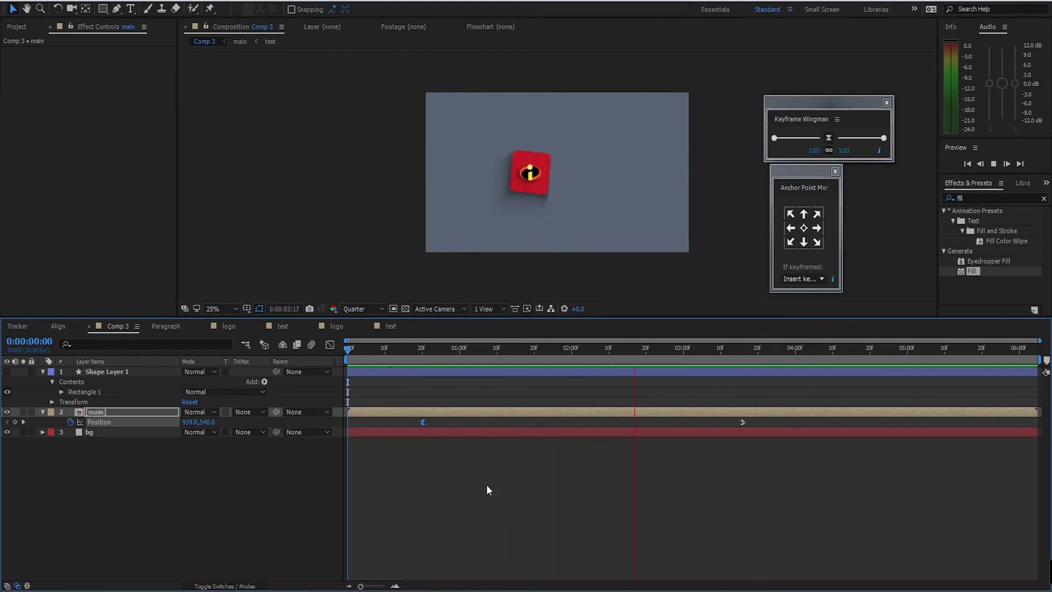
key("space")
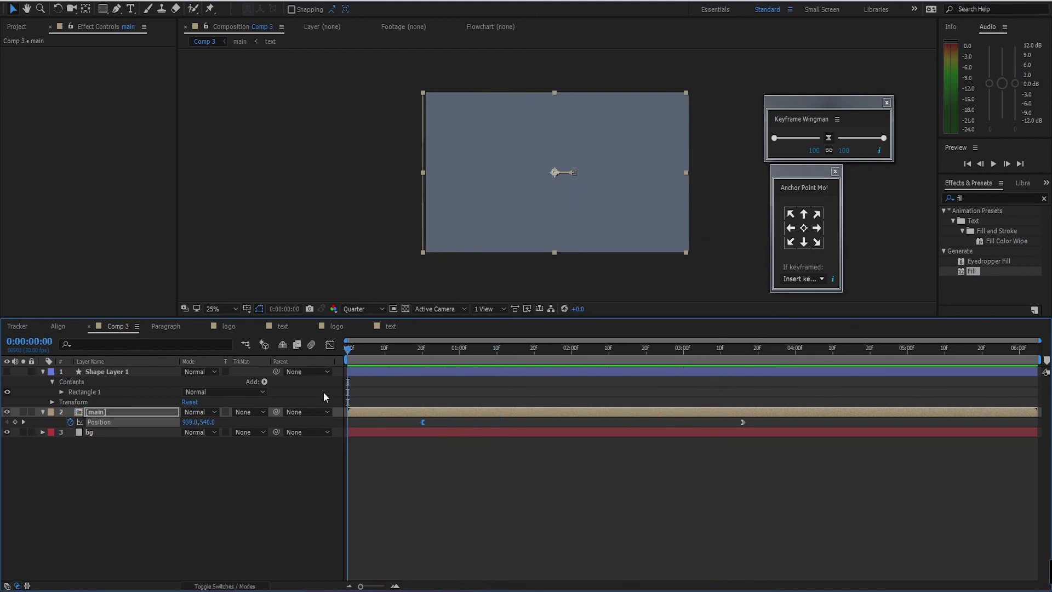
Step: Check the frame at 0:00:00:20 and replay the animation from the start to examine the logo's sliding motion
left_click_drag(351, 347, 421, 356)
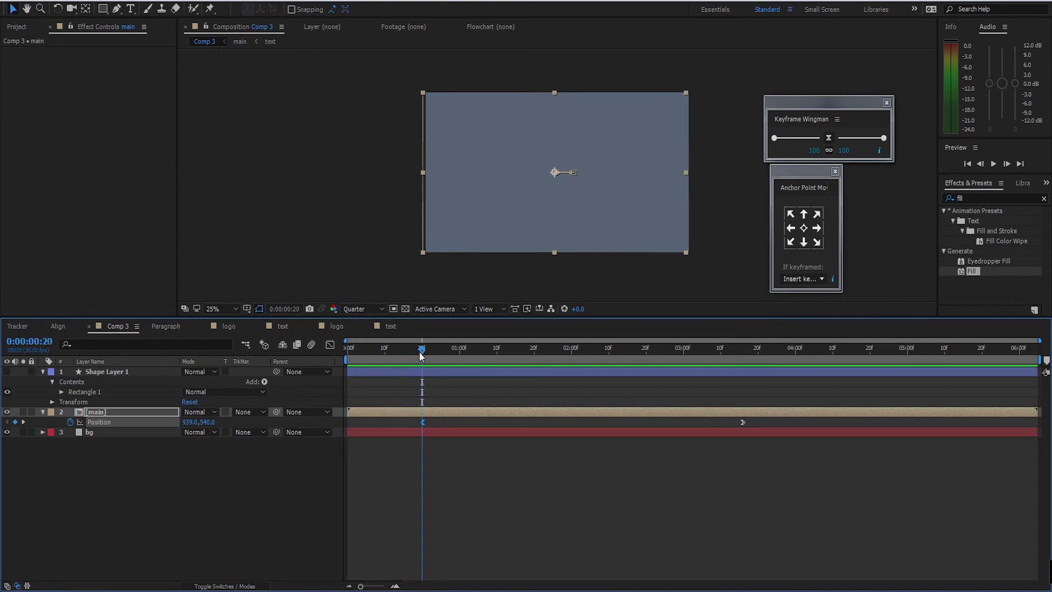
key("Page_Up")
left_click_drag(404, 356, 320, 360)
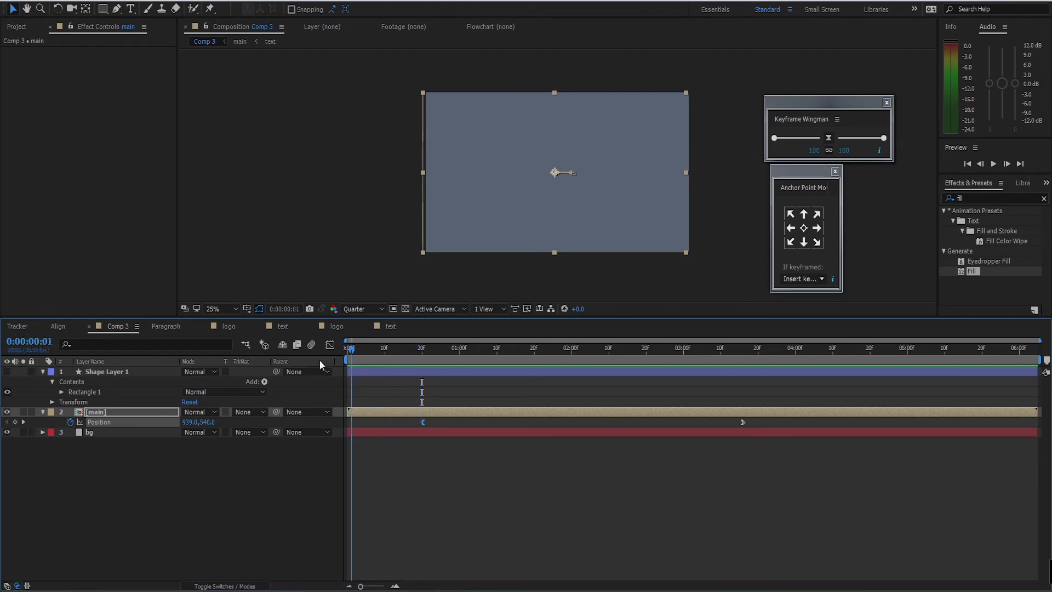
key("space")
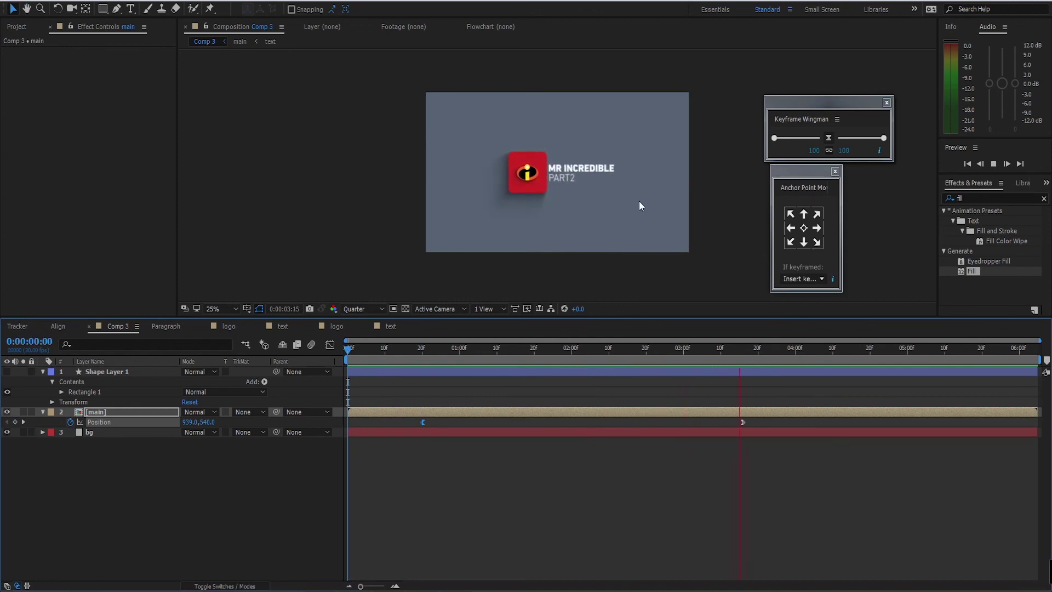
left_click(759, 349)
left_click_drag(764, 350, 348, 363)
key("space")
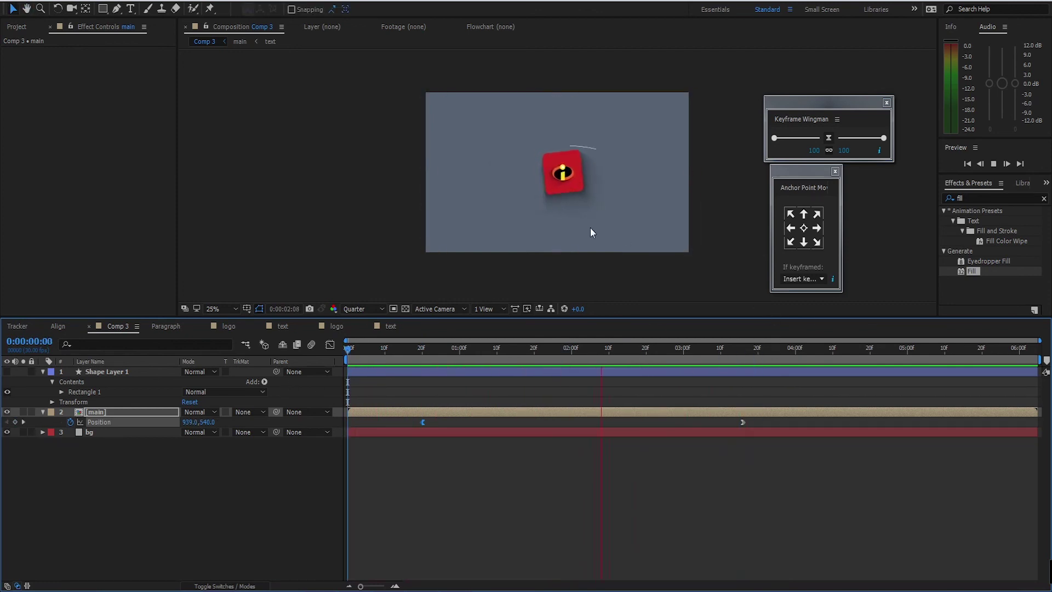
key("space")
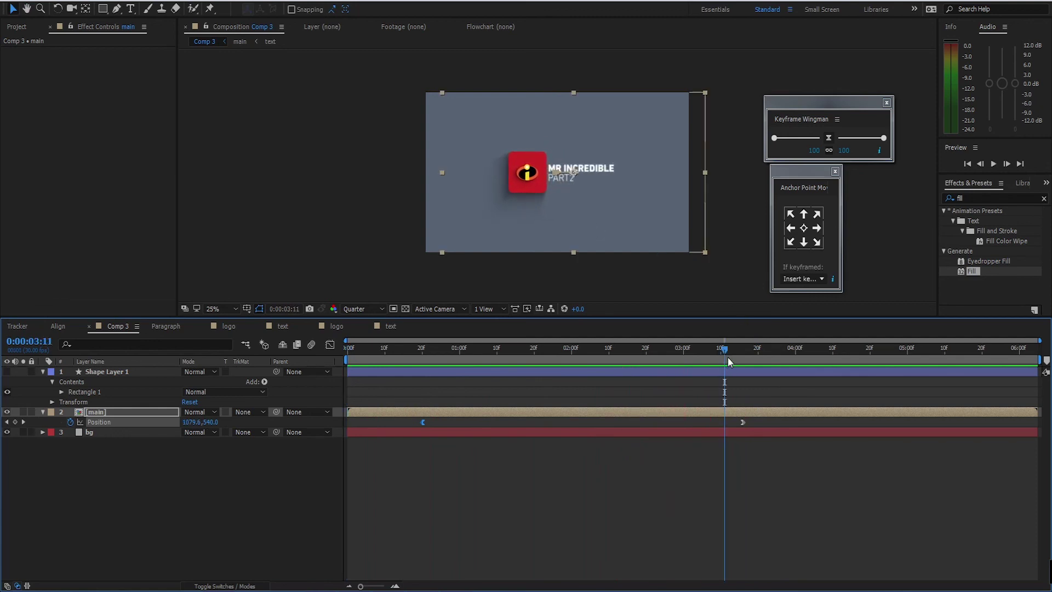
Step: Deselect the main layer, preview the animation again, and set the current time to its ending Position keyframe at 0:00:03:16
left_click_drag(732, 351, 744, 354)
left_click(743, 191)
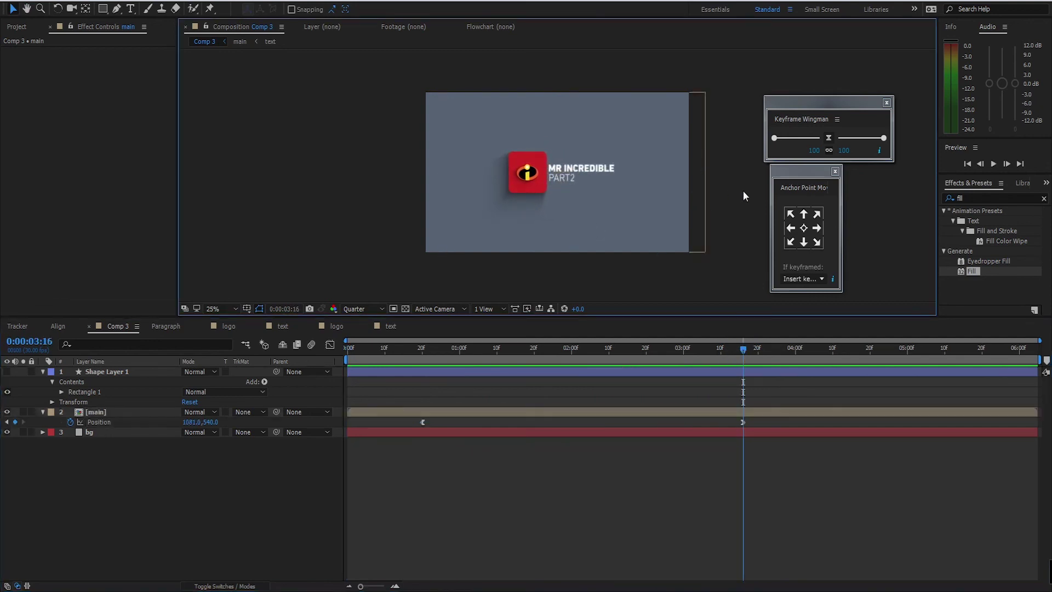
key("space")
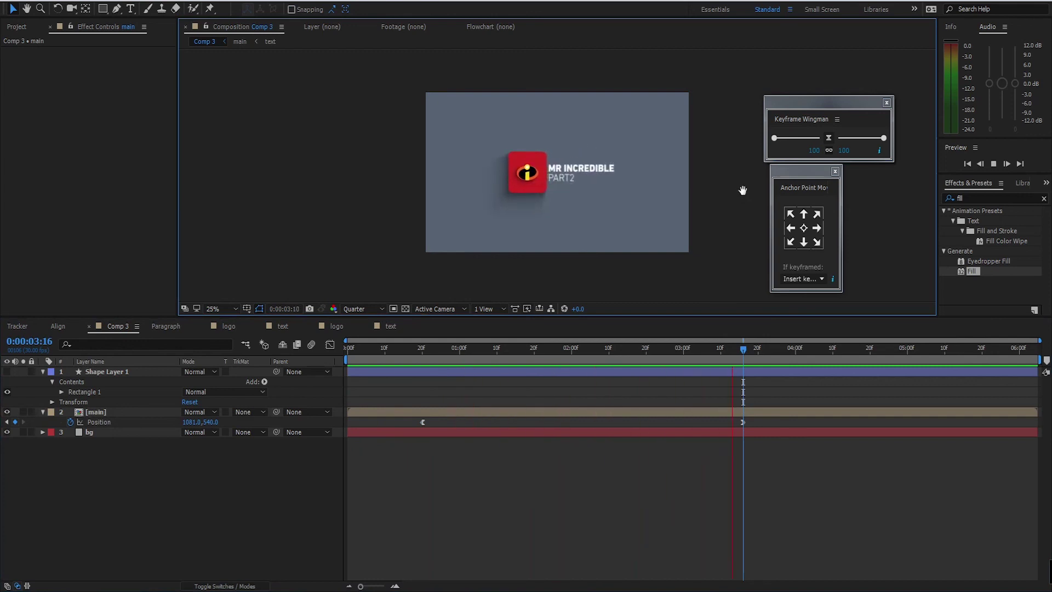
key("space")
left_click_drag(735, 348, 745, 354)
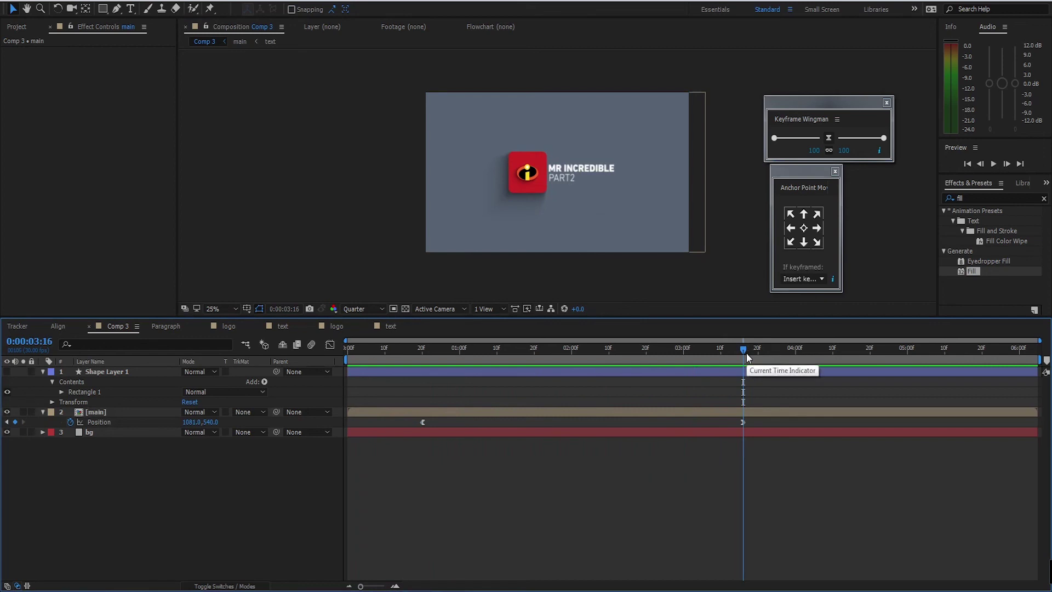